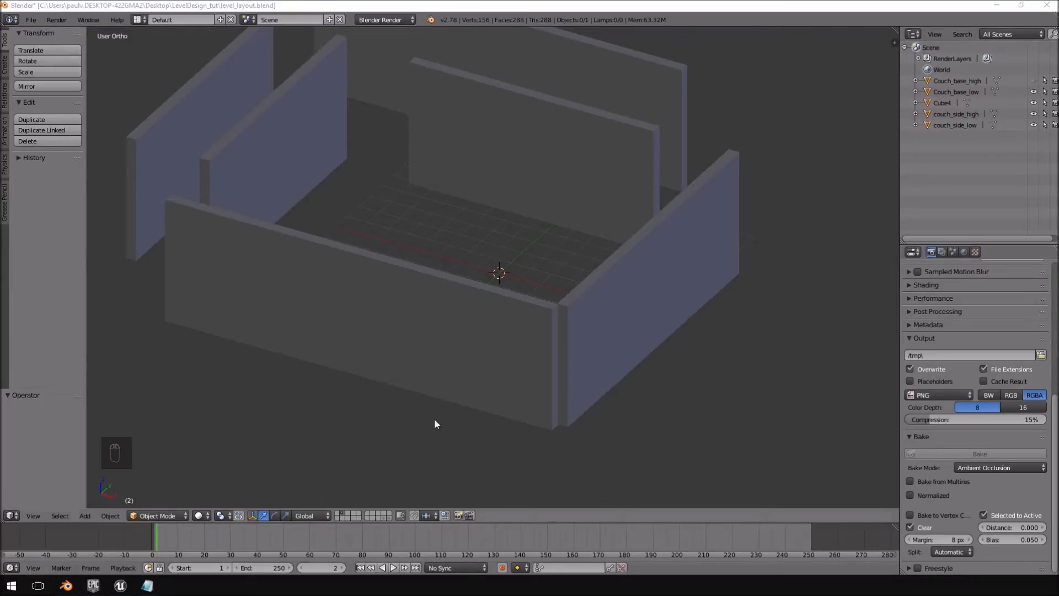
Switch to Unreal Editor and examine the couch arrangement in the level and the furnished room in the reference video
left_click(120, 585)
right_click_drag(603, 235, 552, 210)
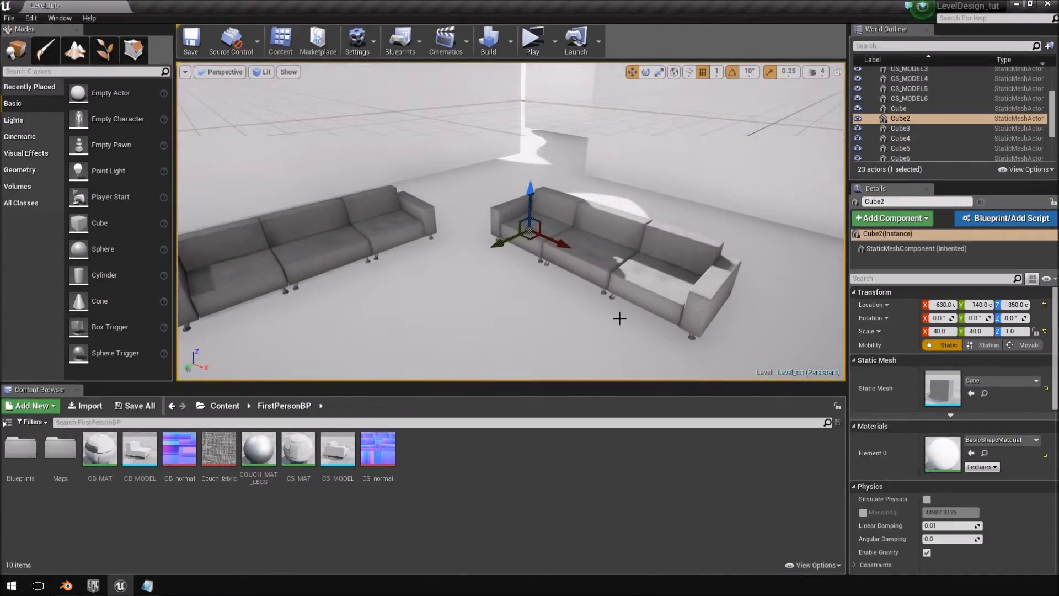
scroll(559, 303, "up", 3)
scroll(596, 271, "down", 6)
right_click_drag(597, 268, 496, 309)
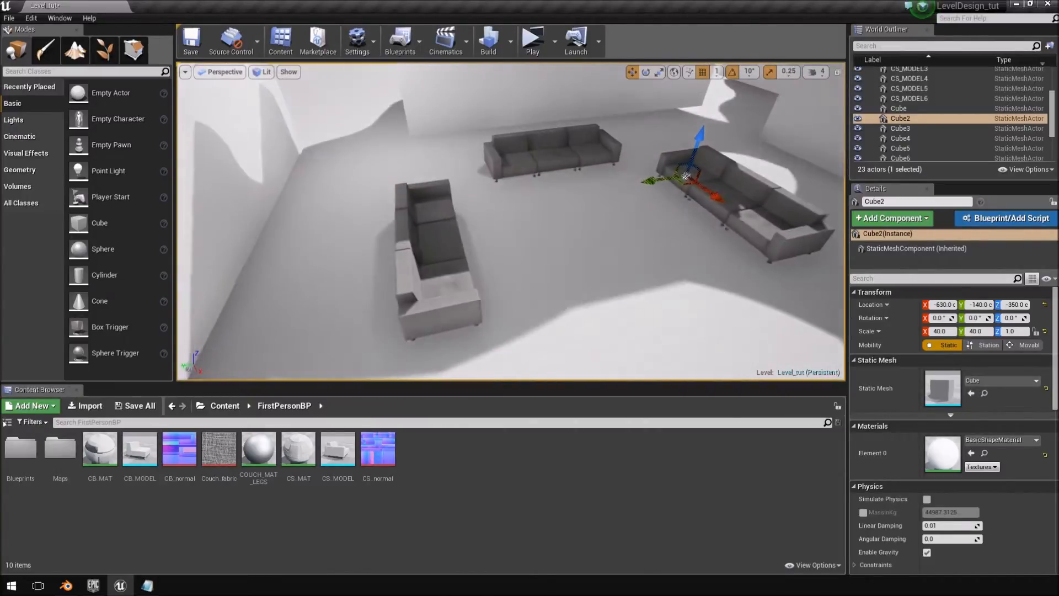
scroll(590, 265, "up", 2)
right_click_drag(589, 265, 651, 265)
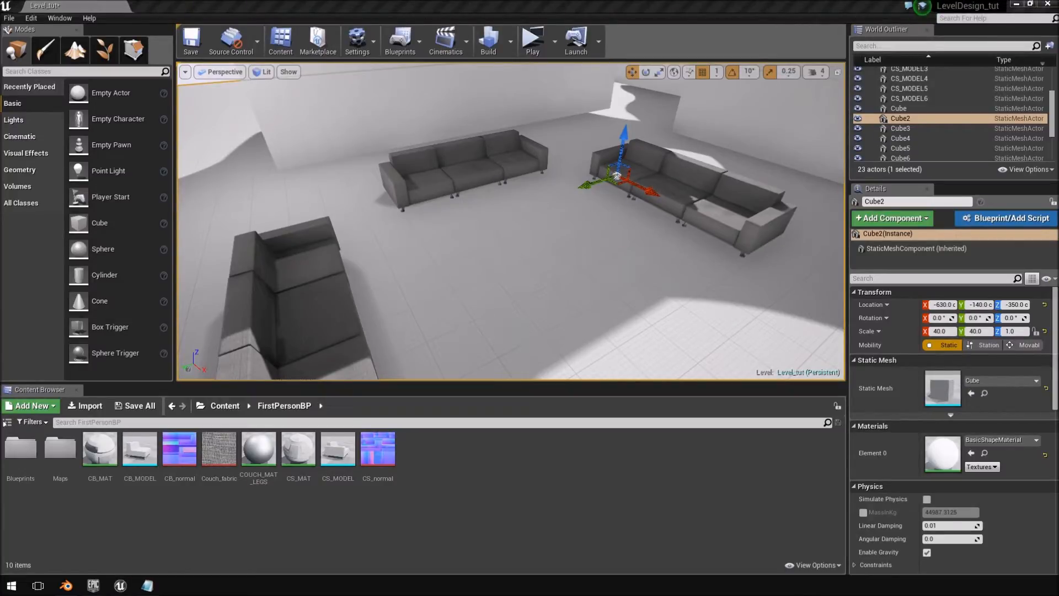
left_click_drag(1058, 21, 575, 22)
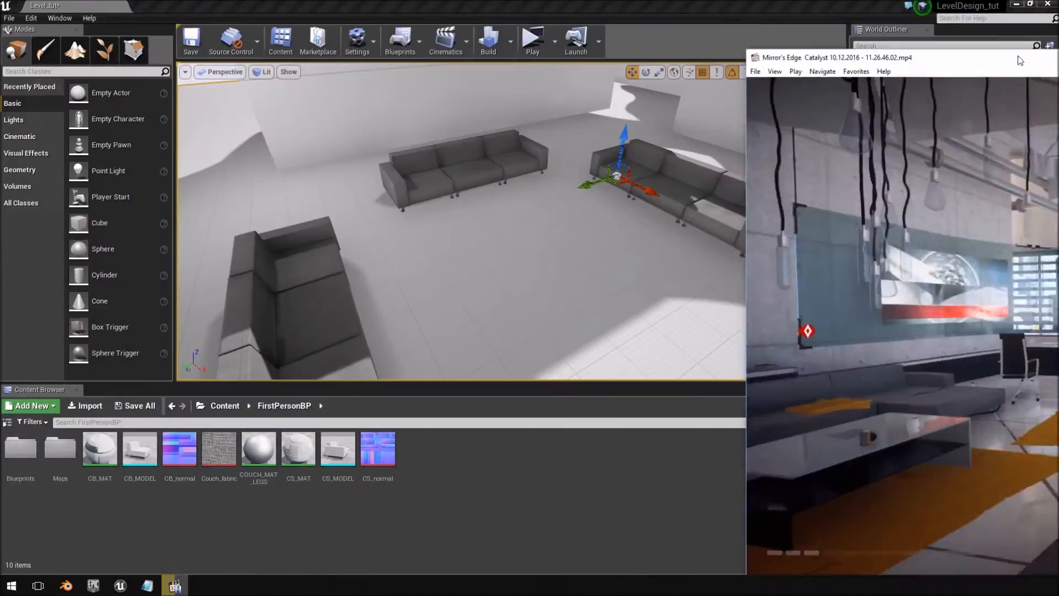
key("alt+F4")
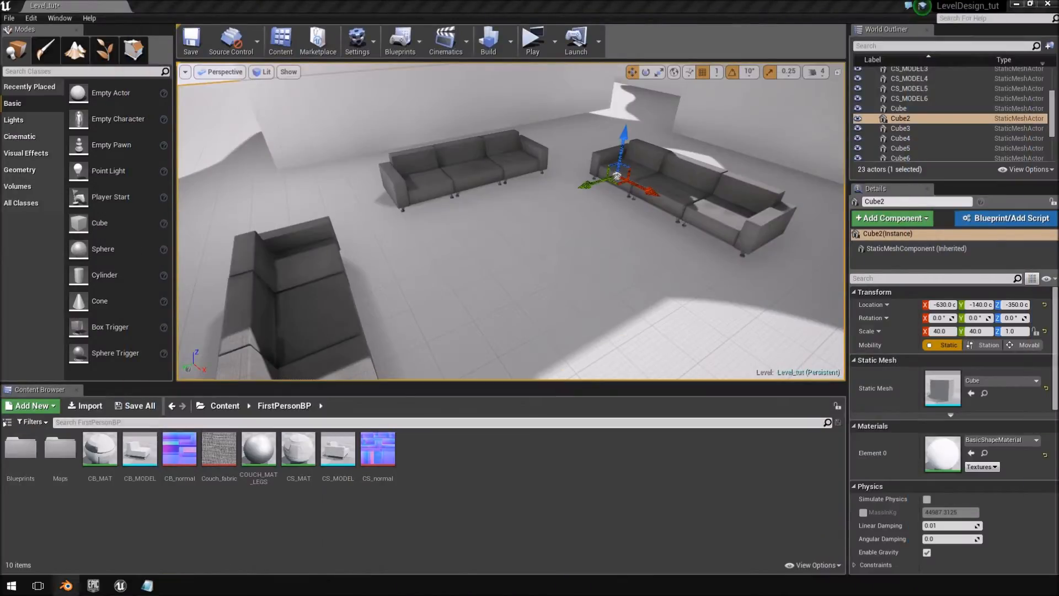
Switch to Blender and display the layer that holds the couch base model
left_click(65, 585)
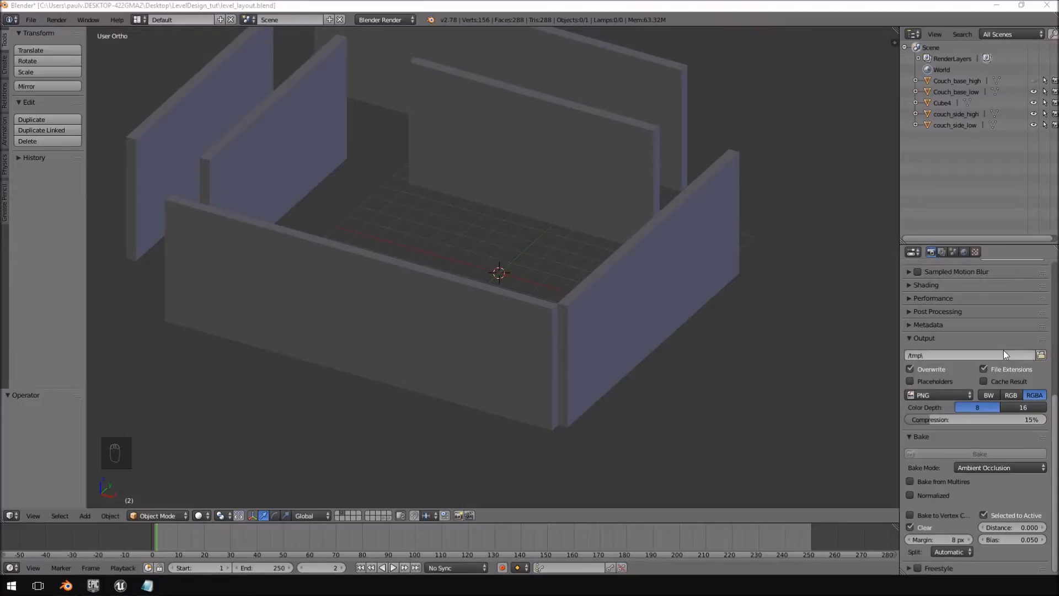
middle_click_drag(573, 200, 593, 223)
key("KP_7")
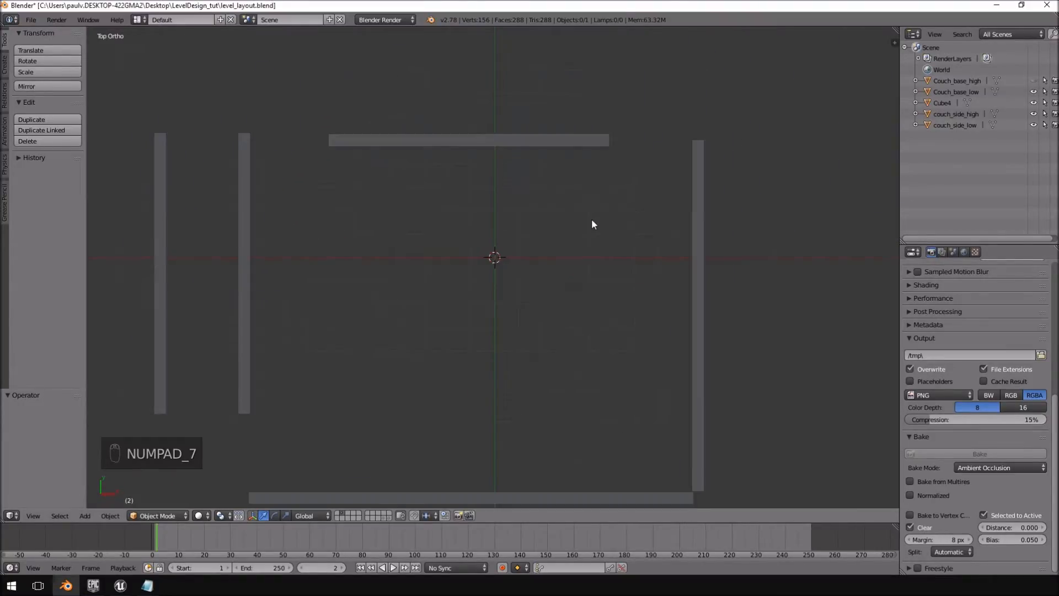
left_click(390, 518)
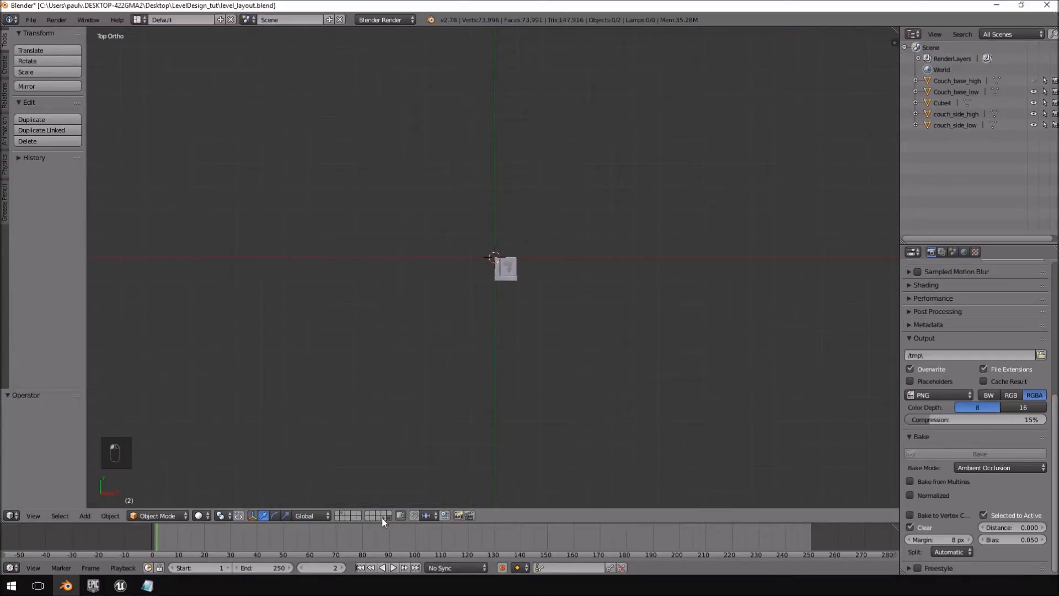
left_click(383, 518)
left_click(382, 518)
left_click(383, 516)
scroll(526, 365, "up", 6)
middle_click_drag(525, 365, 519, 242)
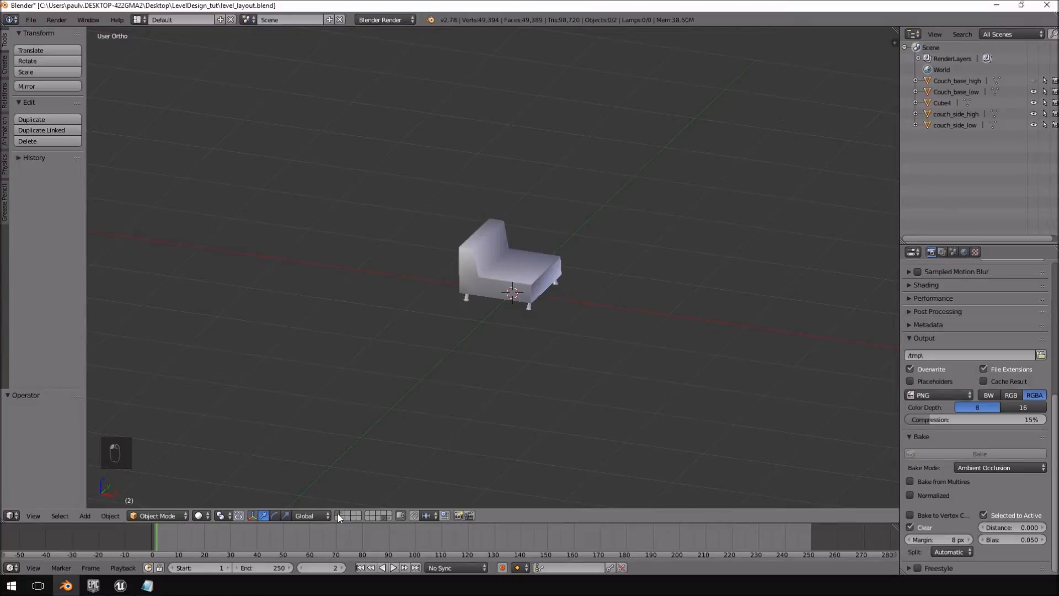
Add a plane mesh at the couch base's origin in top view
middle_click_drag(615, 367, 531, 308)
key("KP_3")
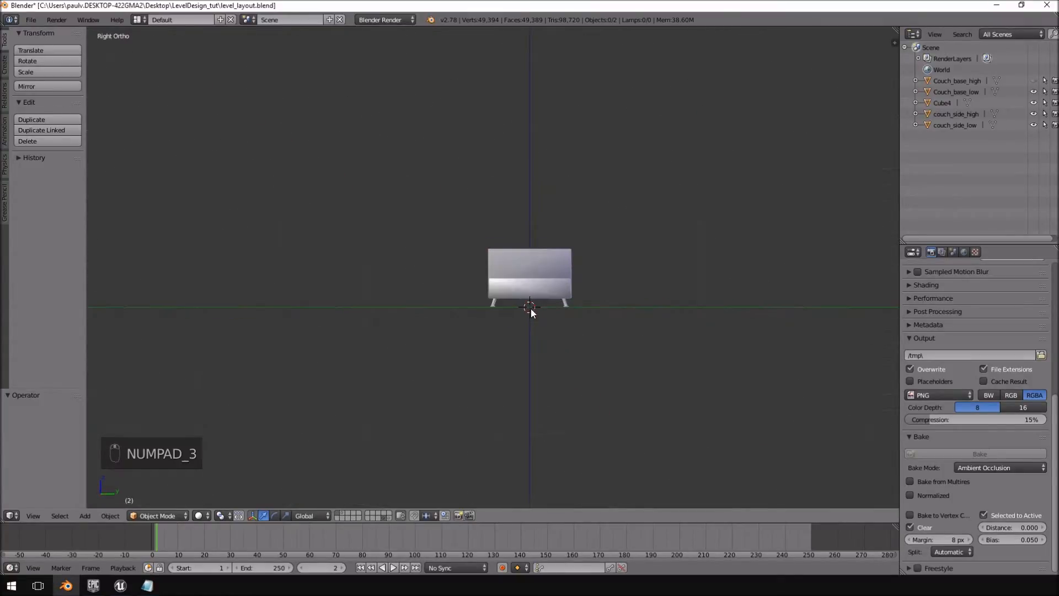
key("KP_7")
scroll(525, 175, "up", 3)
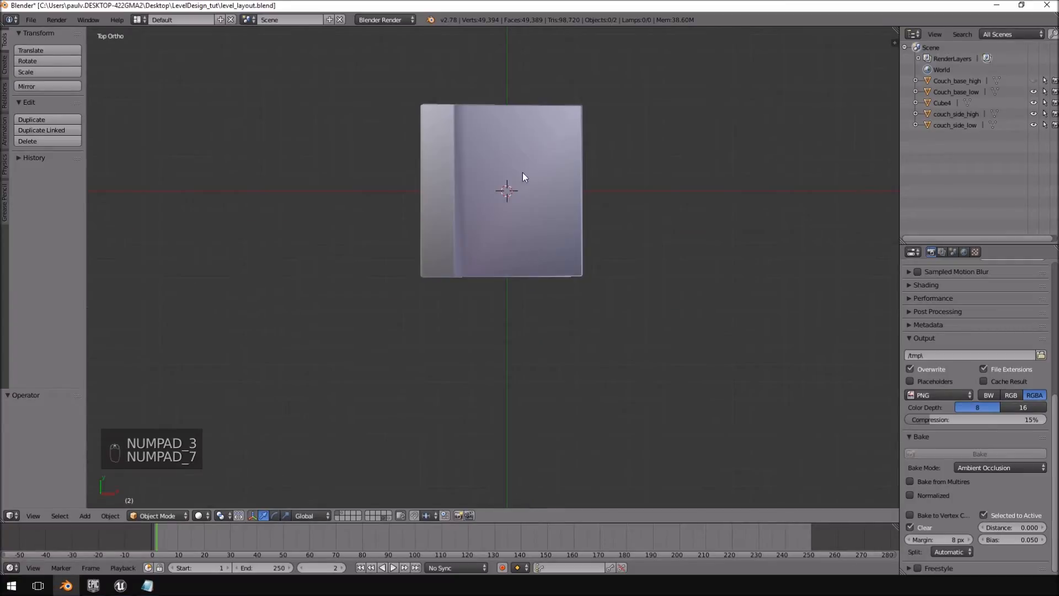
middle_click_drag(524, 174, 521, 230, "shift")
key("shift+a")
mouse_move(521, 230)
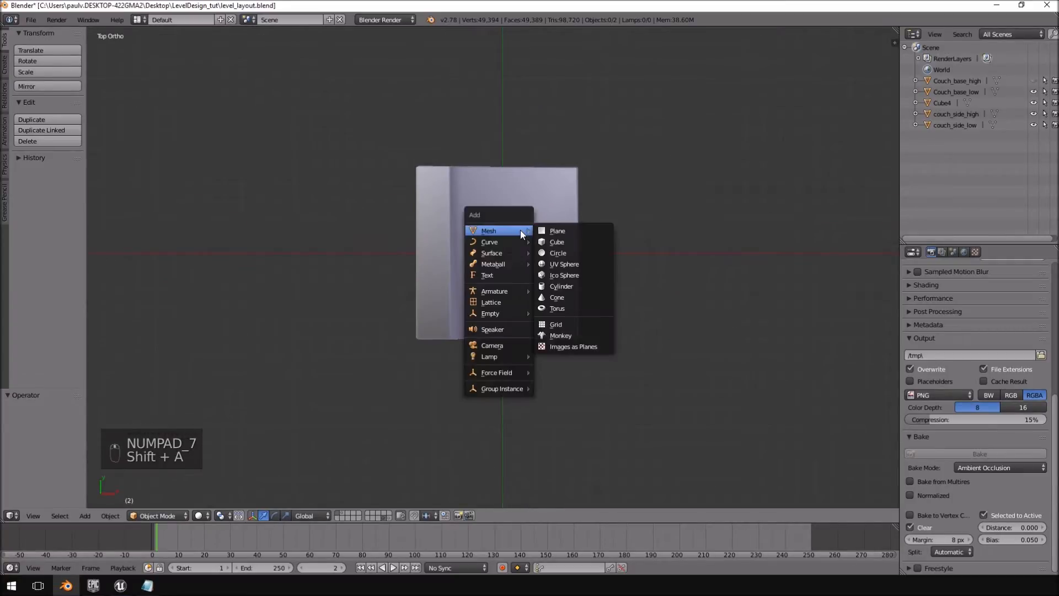
left_click(573, 232)
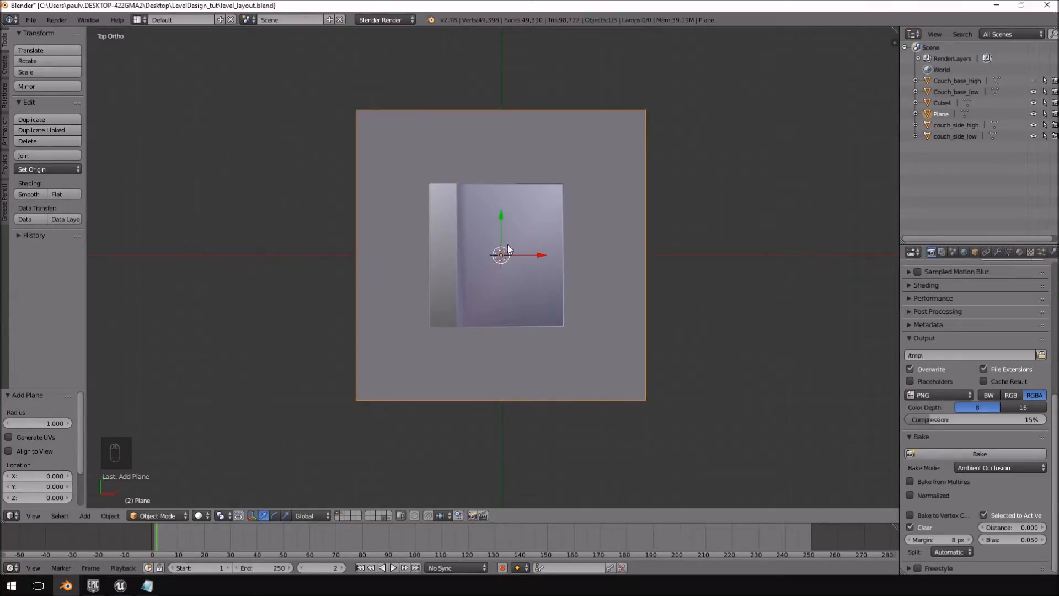
Hide the new plane so that only the couch base is displayed
key("h")
scroll(484, 184, "up", 2)
middle_click_drag(484, 184, 480, 253, "shift")
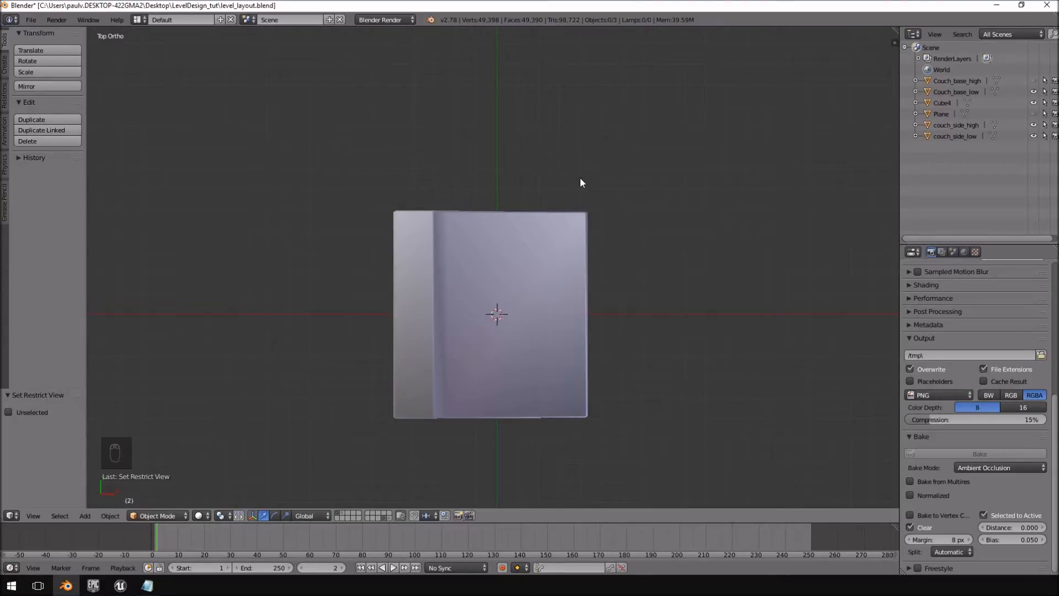
Reveal all hidden objects and hide the high-poly couch base again
key("alt+h")
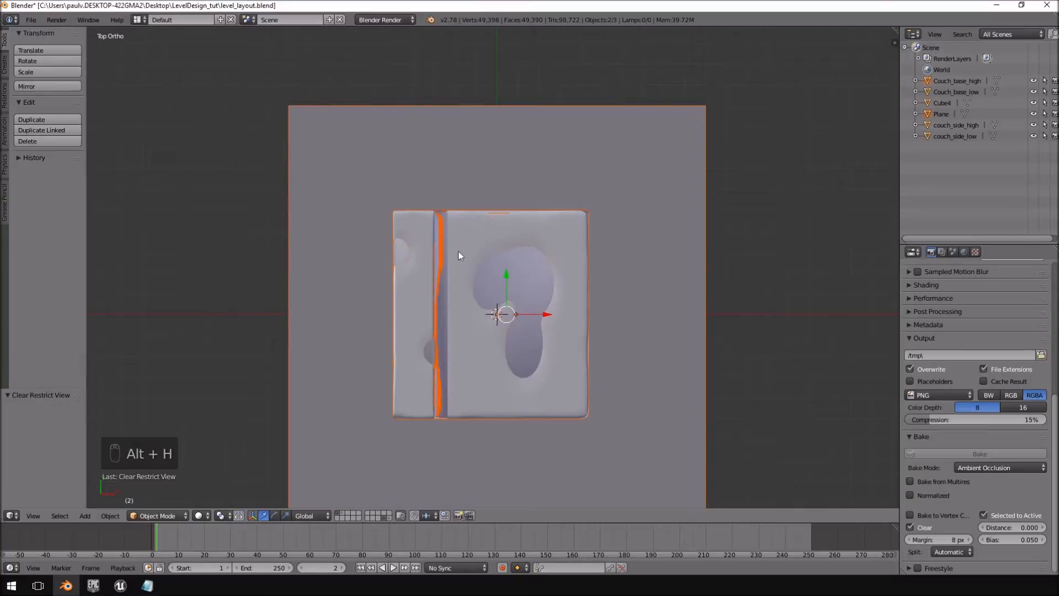
right_click(432, 231)
key("h")
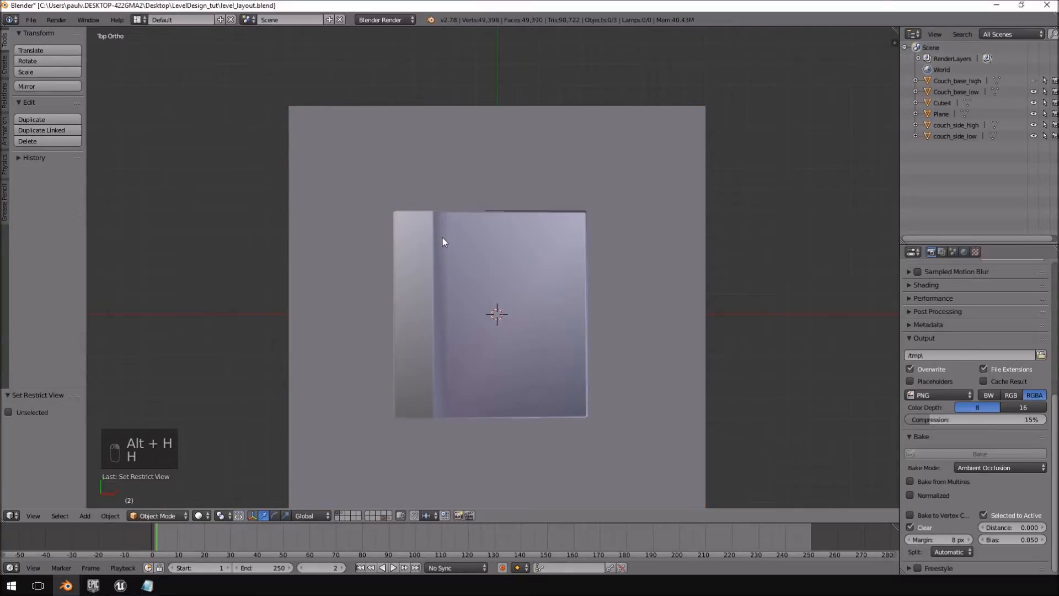
In Edit Mode, move the plane's edge on the backrest side 0.7 along X
right_click(476, 141)
scroll(505, 156, "down", 3)
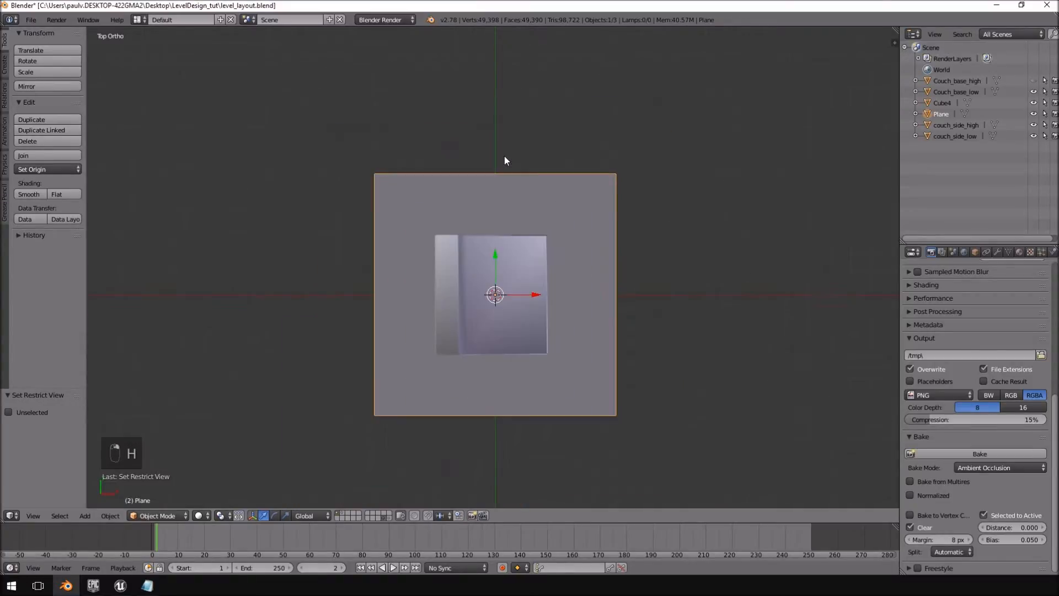
key("Tab")
scroll(514, 203, "up", 2)
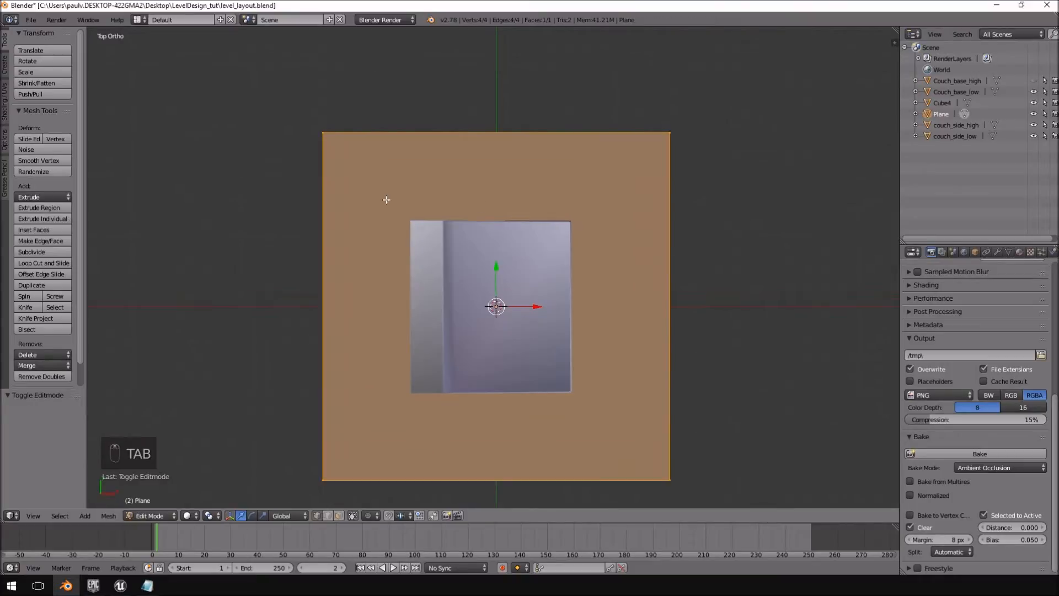
key("a")
key("a")
mouse_move(331, 93)
left_mouse_down("ctrl")
mouse_move(260, 507)
mouse_move(360, 419)
left_mouse_up("ctrl")
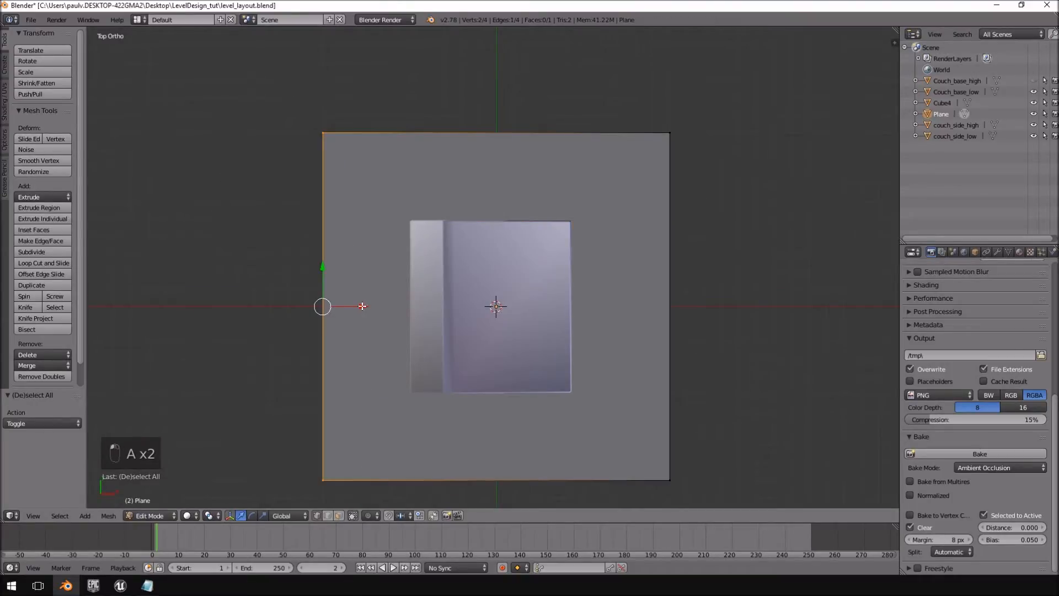
key("g")
key("x")
left_click(493, 307)
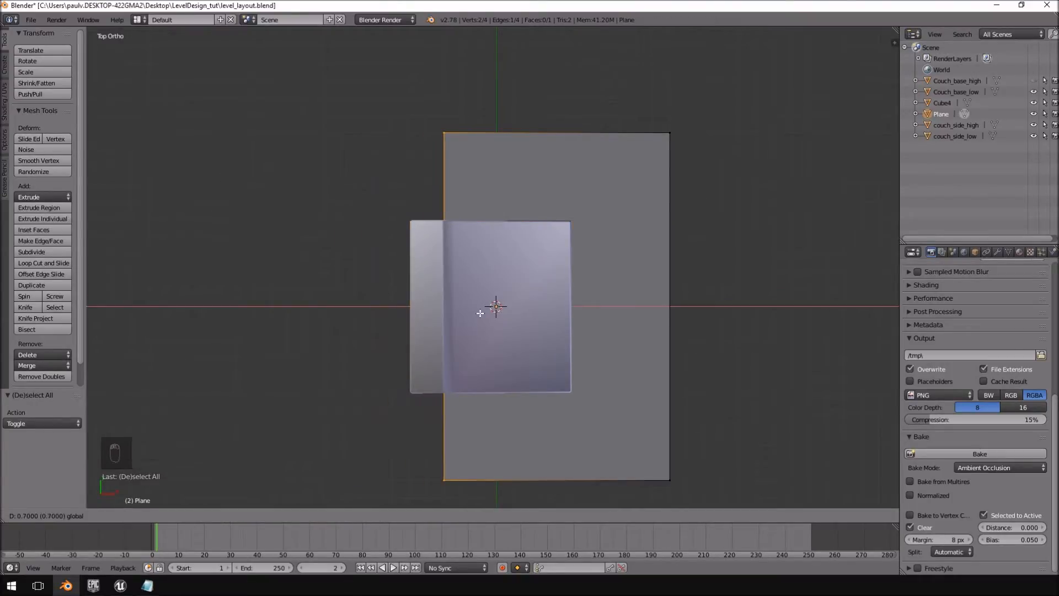
Move the plane's opposite long edge -0.6 along X, near the front of the couch seat
key("a")
mouse_move(731, 120)
left_mouse_down("ctrl")
mouse_move(702, 404)
mouse_move(716, 297)
left_mouse_up("ctrl")
key("g")
key("x")
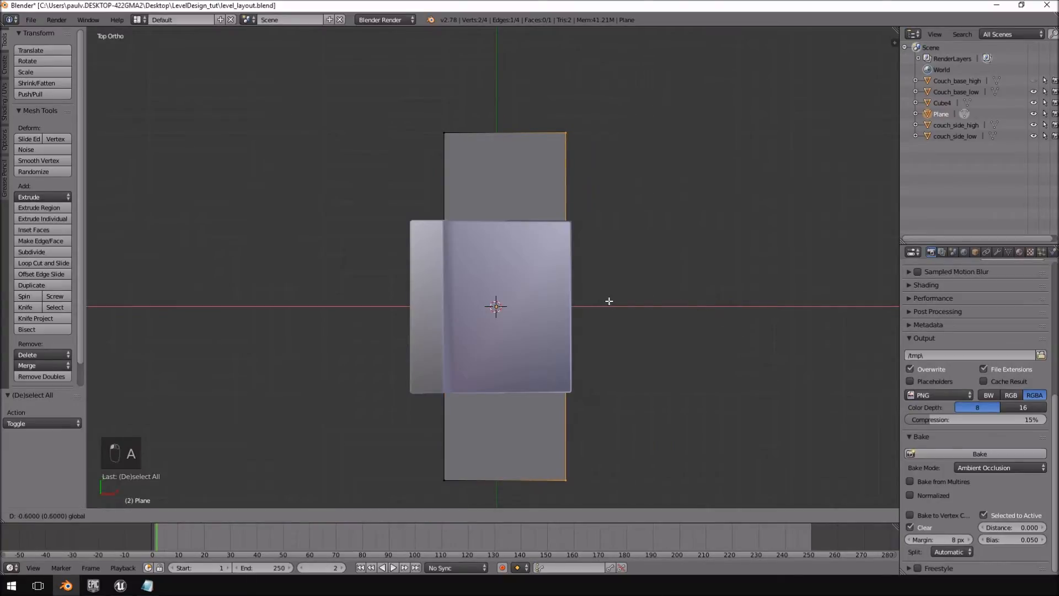
left_click(610, 301)
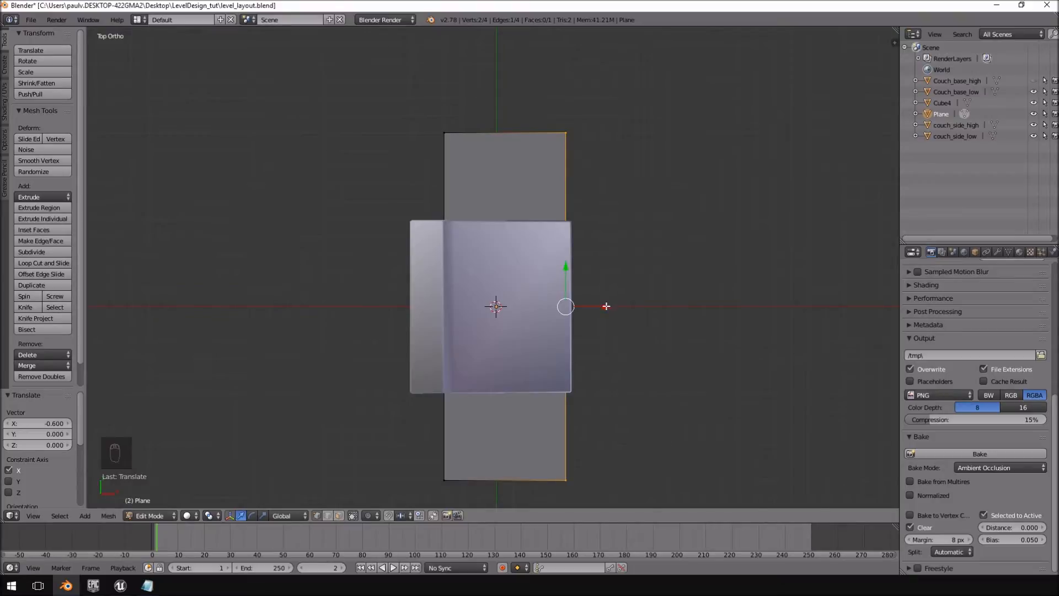
Try shifting the plane's edge at the seat front by about -0.019 along X, and undo the shift
key("g")
key("x")
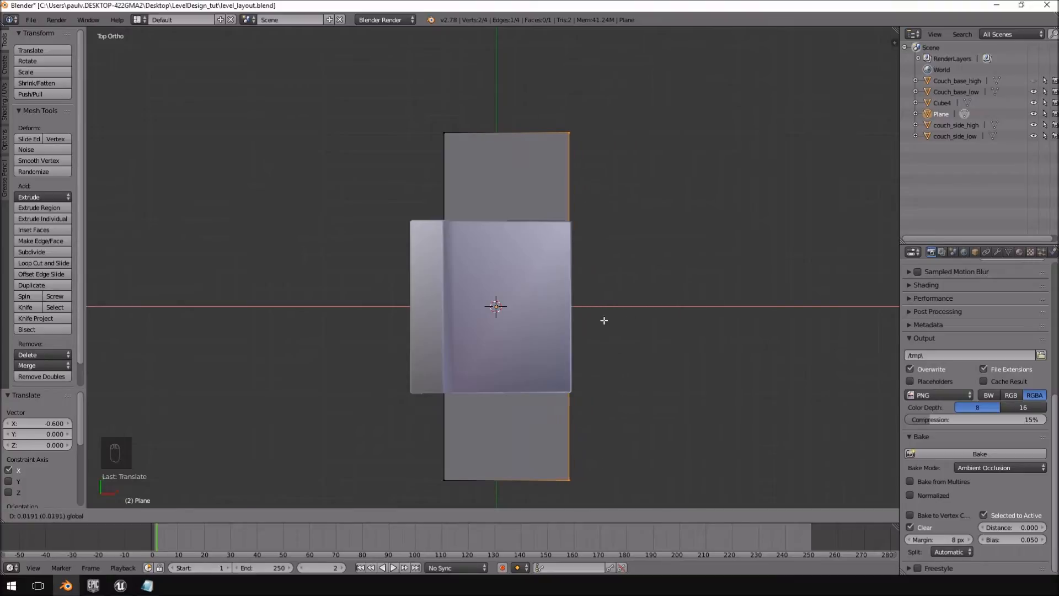
left_click(604, 322)
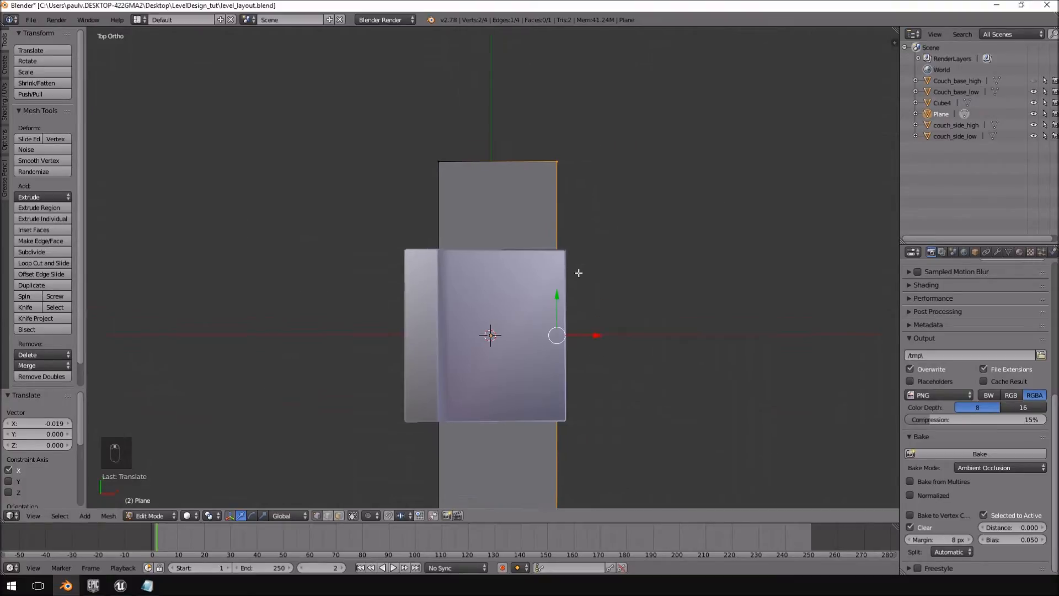
scroll(565, 342, "up", 5)
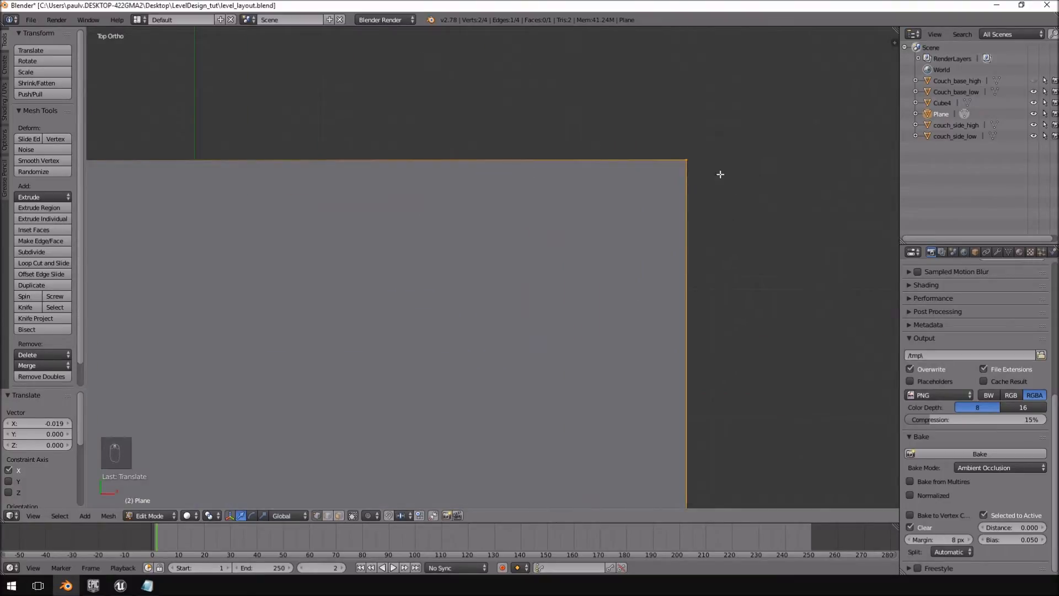
scroll(714, 197, "down", 5)
scroll(588, 350, "up", 4)
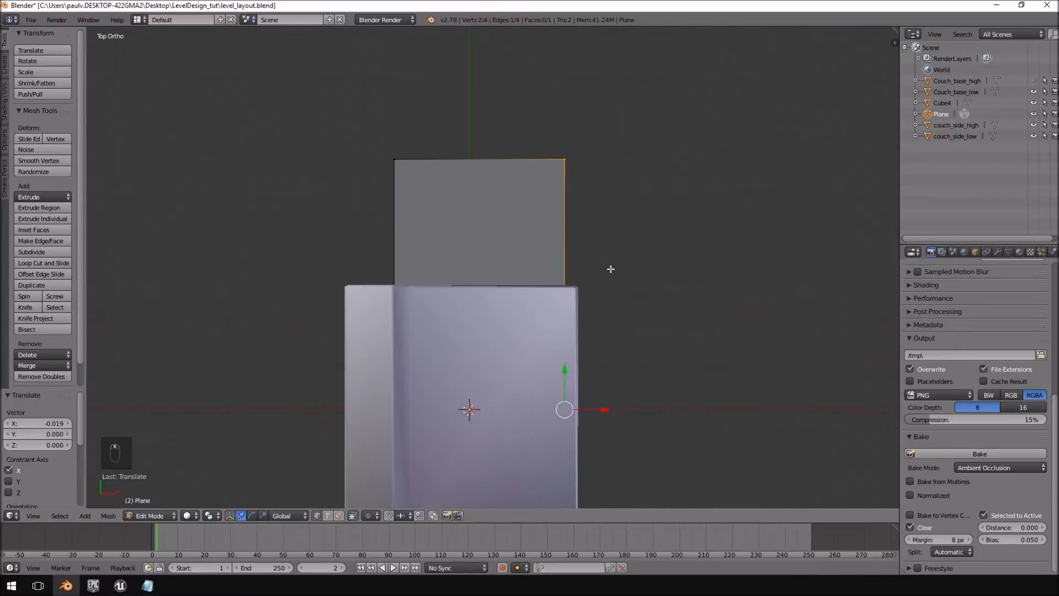
key("ctrl+z")
mouse_move(617, 411)
left_mouse_down()
mouse_move(644, 403)
mouse_move(618, 407)
left_mouse_up()
scroll(559, 330, "down", 4)
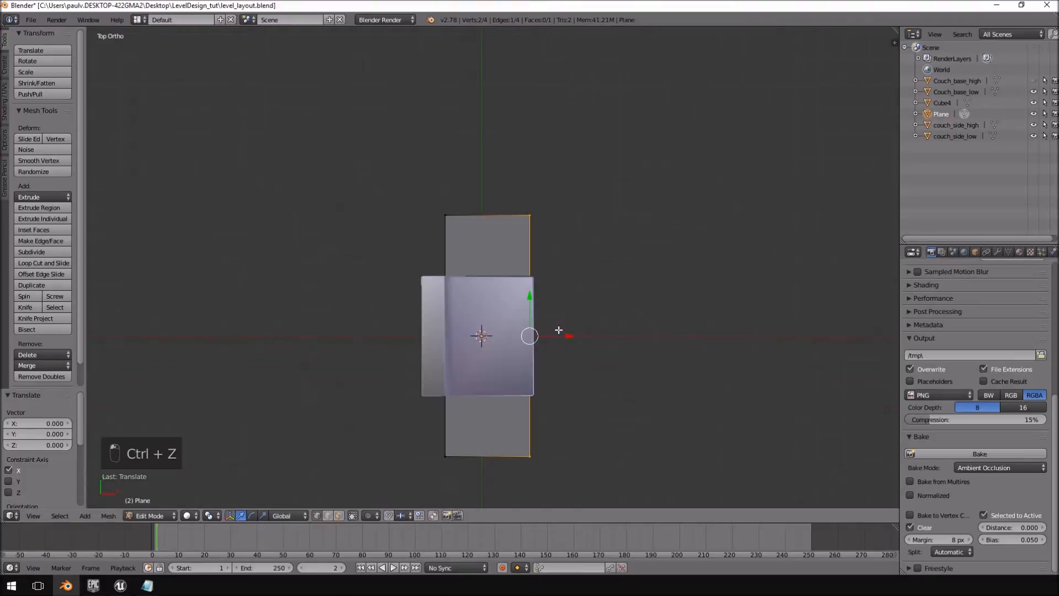
Move the plane's short edge on the negative Y side 0.5 along Y to line up with the couch
middle_click_drag(520, 452, 518, 366, "shift")
key("a")
left_click_drag(423, 322, 457, 305, "ctrl")
left_click_drag(484, 337, 483, 277)
middle_click_drag(550, 219, 565, 315, "shift")
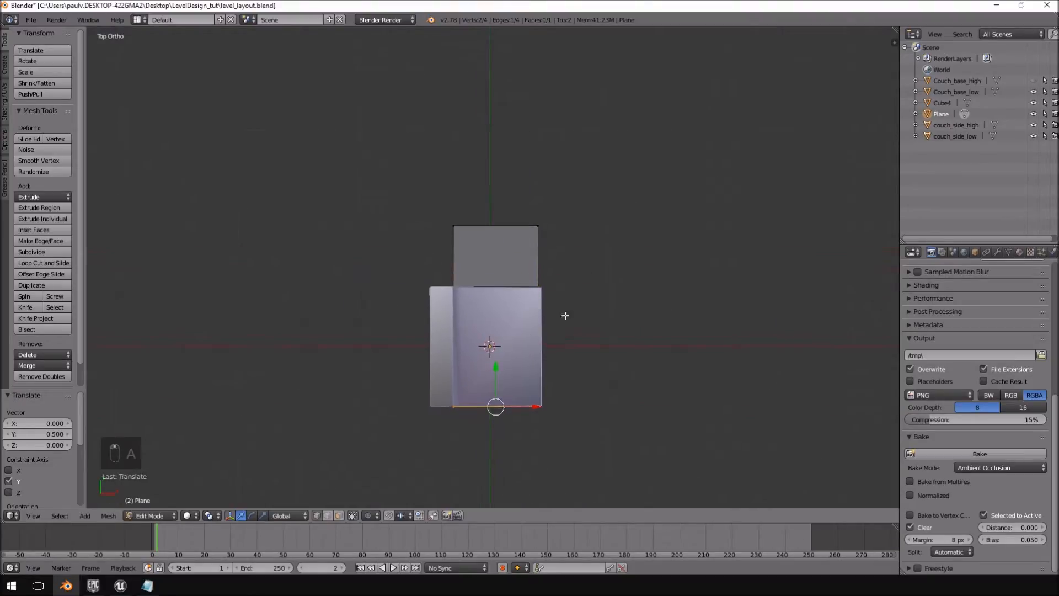
Move the plane's short edge on the positive Y side -0.3 along Y
key("a")
left_click_drag(591, 201, 603, 244, "ctrl")
scroll(482, 194, "up", 3)
left_click_drag(501, 147, 495, 217)
Select the whole plane in right side view and check the coffee table in the reference video
middle_click_drag(645, 317, 519, 210)
key("KP_3")
scroll(519, 210, "up", 5)
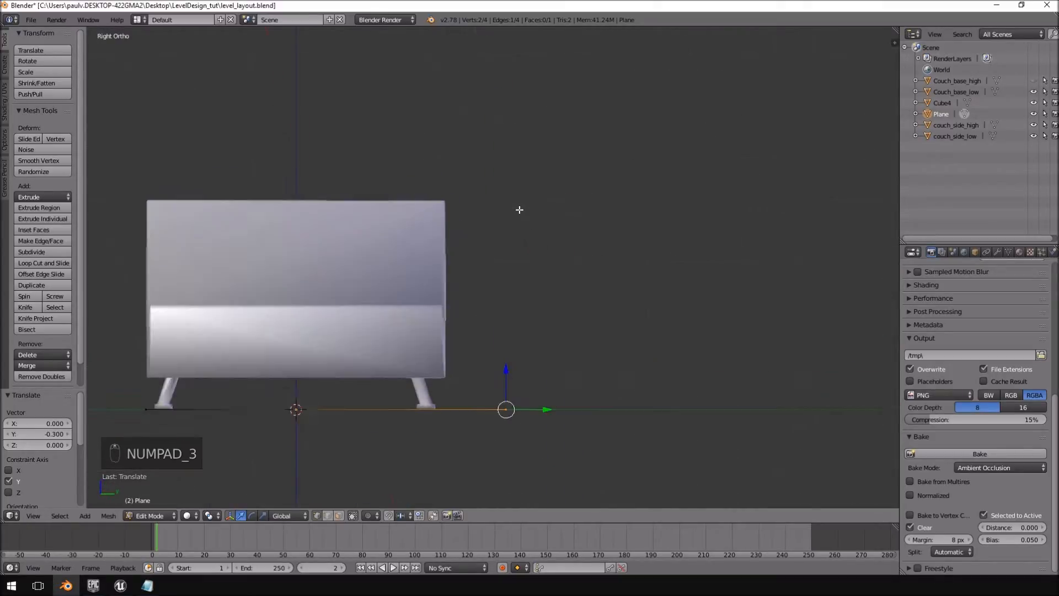
scroll(519, 210, "down", 4)
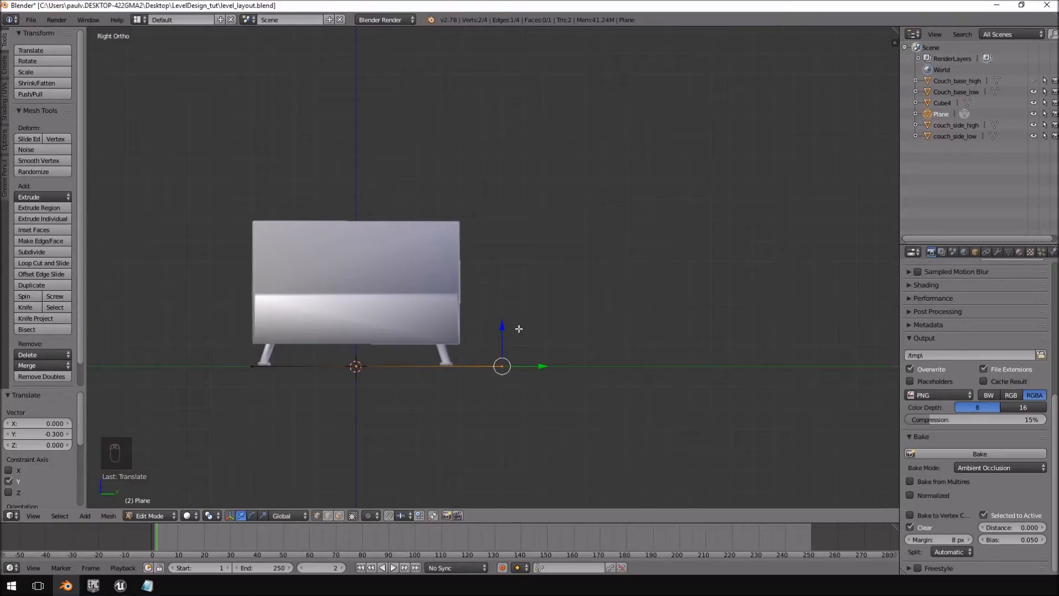
scroll(519, 329, "up", 3)
scroll(577, 419, "down", 2)
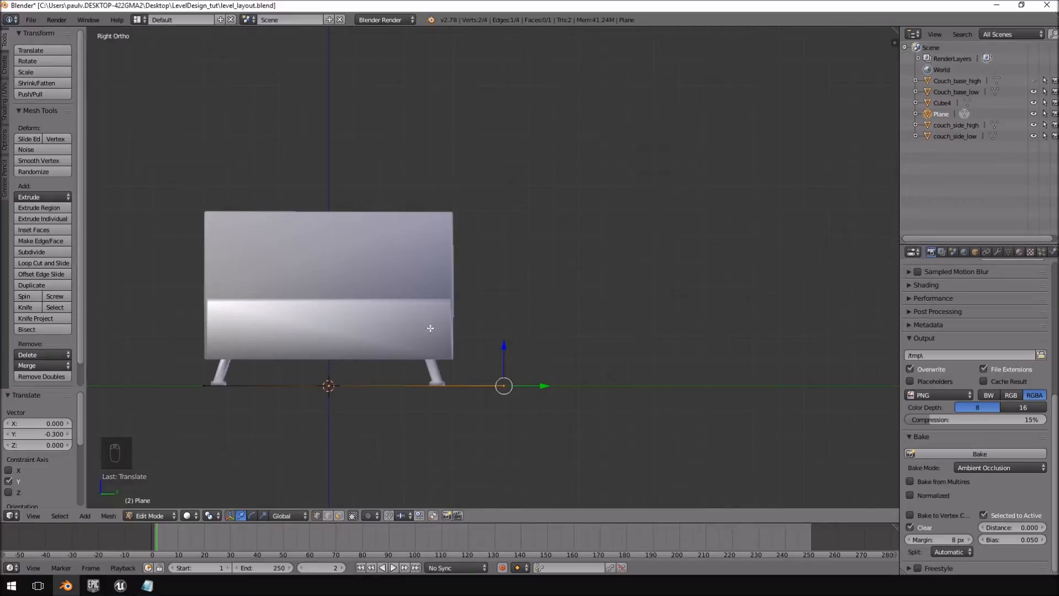
scroll(615, 307, "up", 4)
key("a")
key("a")
key("a")
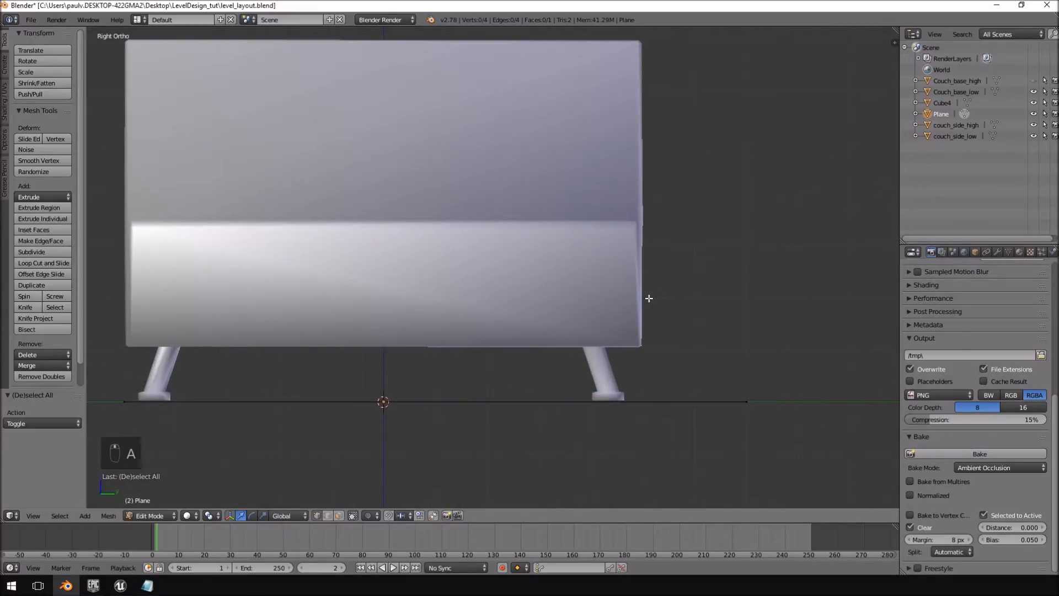
scroll(649, 298, "down", 5)
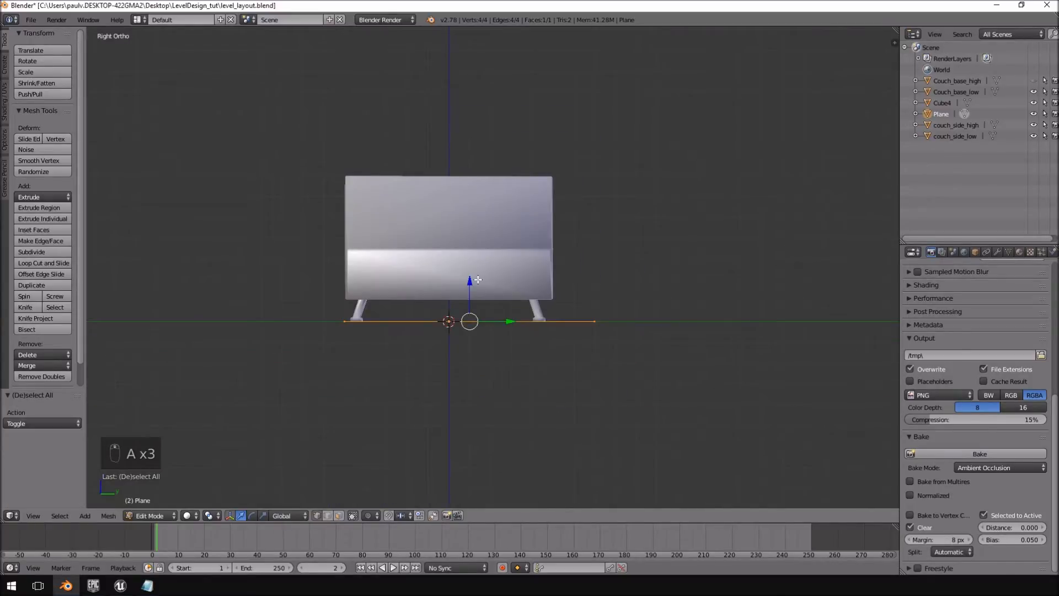
scroll(478, 280, "up", 4)
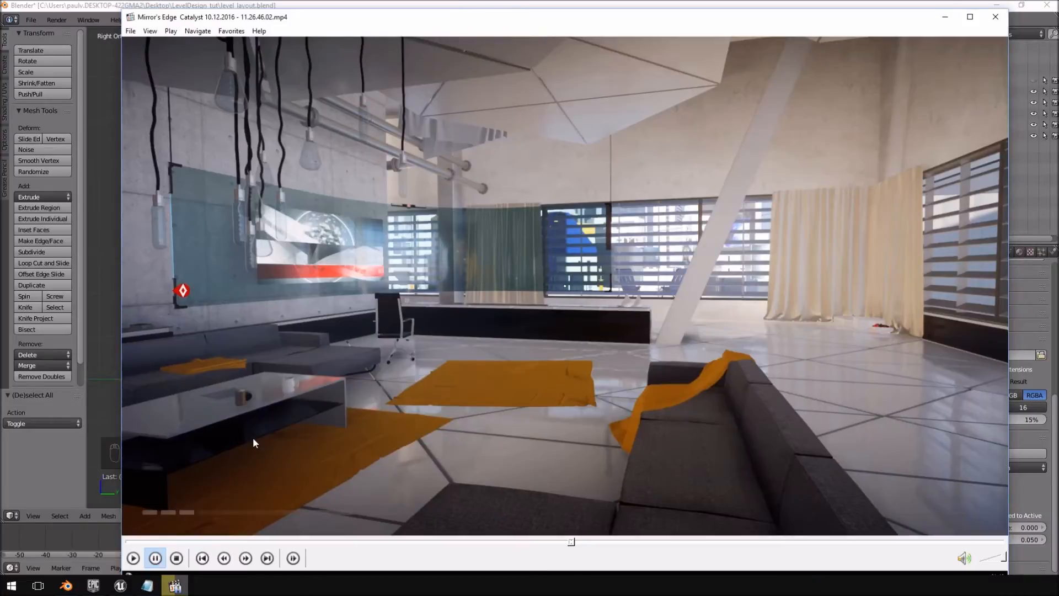
left_click(996, 16)
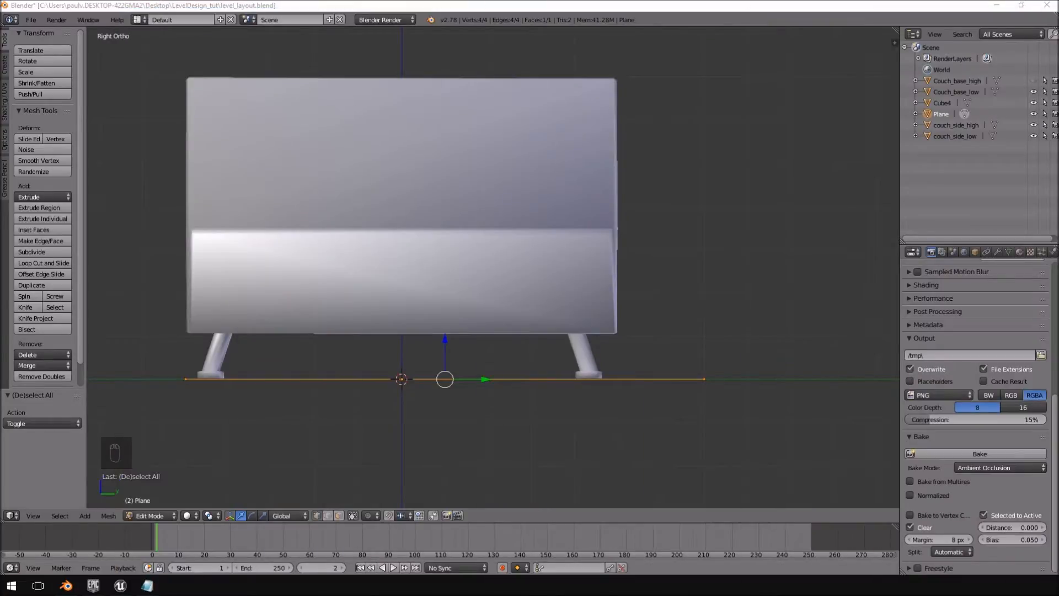
Raise the whole plane 0.21 along Z
scroll(528, 333, "up", 2)
scroll(449, 397, "down", 2)
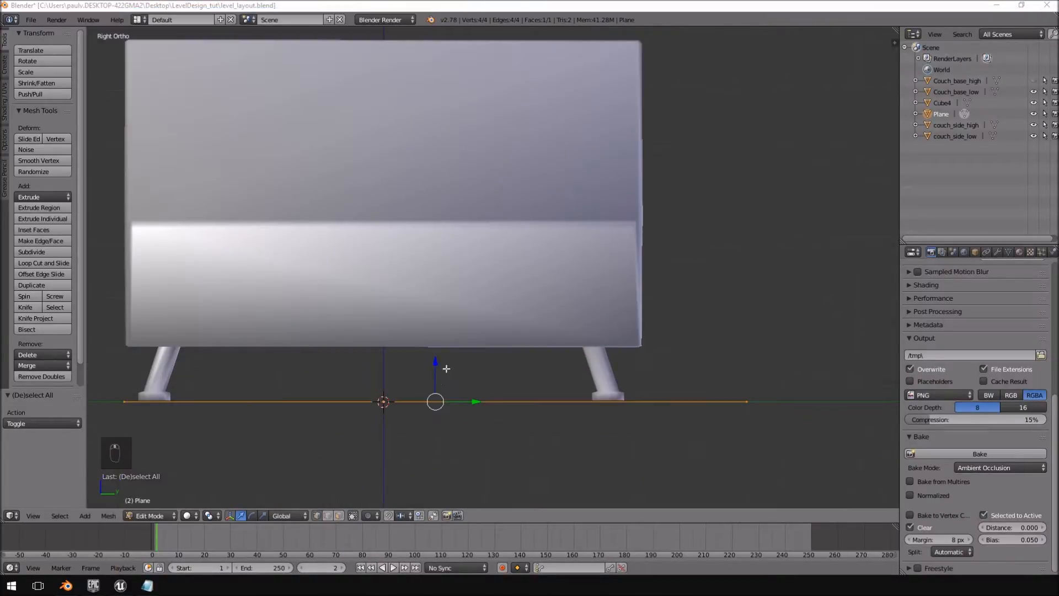
key("g")
key("z")
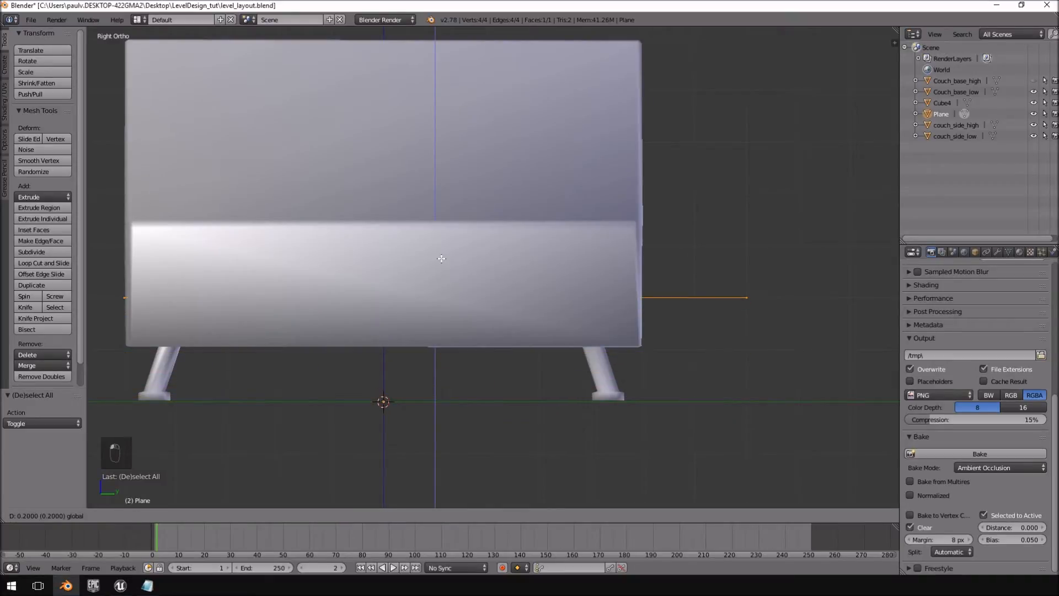
left_click(443, 253)
Extrude the whole plane -0.02 along Z to give the tabletop its thickness
scroll(595, 290, "up", 4)
middle_click_drag(821, 323, 410, 325, "shift")
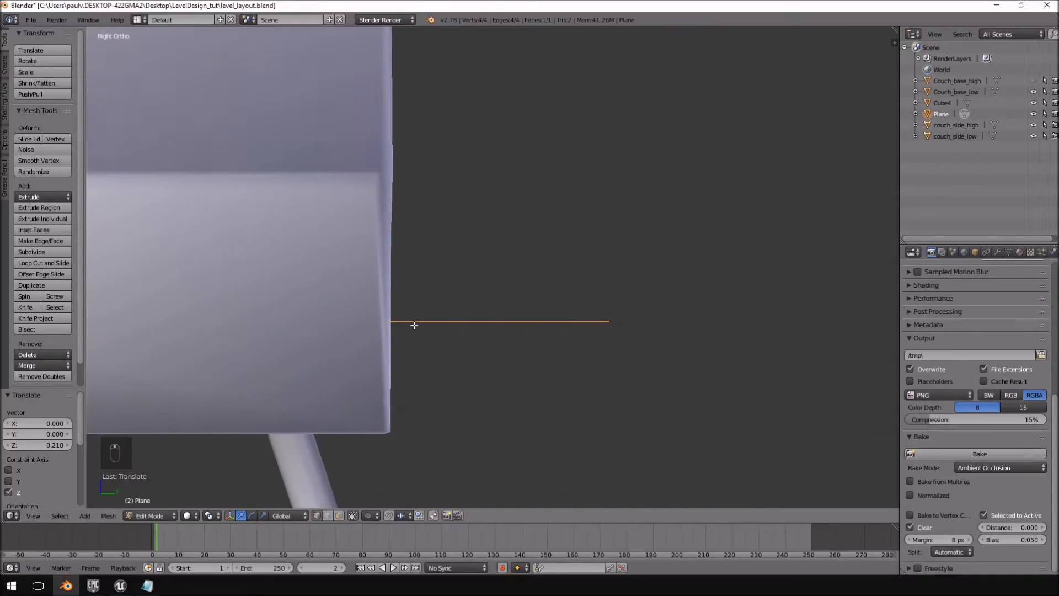
scroll(568, 333, "up", 3)
scroll(569, 333, "down", 5)
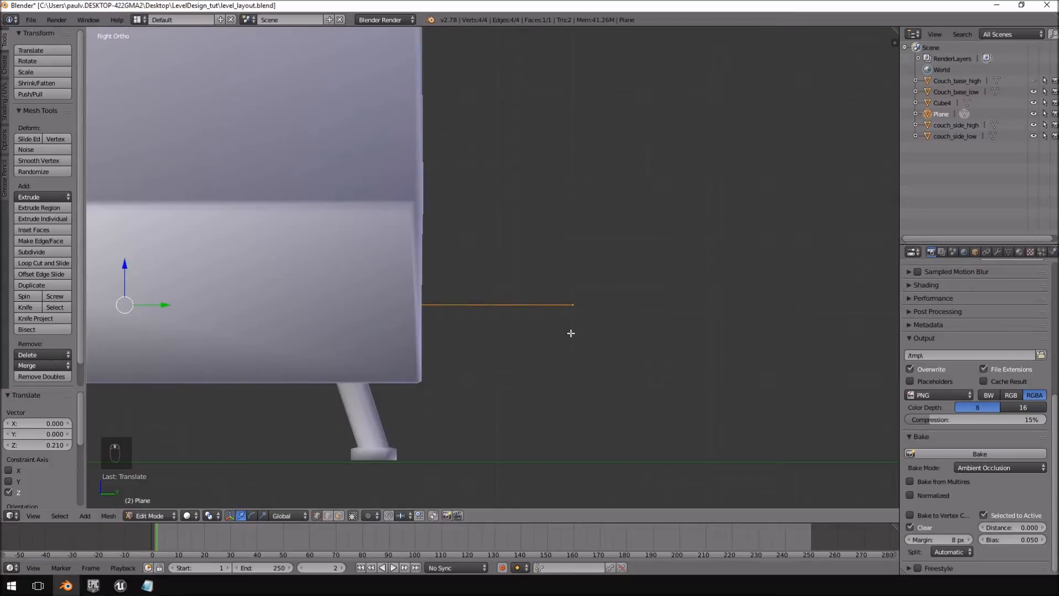
scroll(570, 333, "down", 4)
key("a")
key("a")
scroll(569, 333, "up", 5)
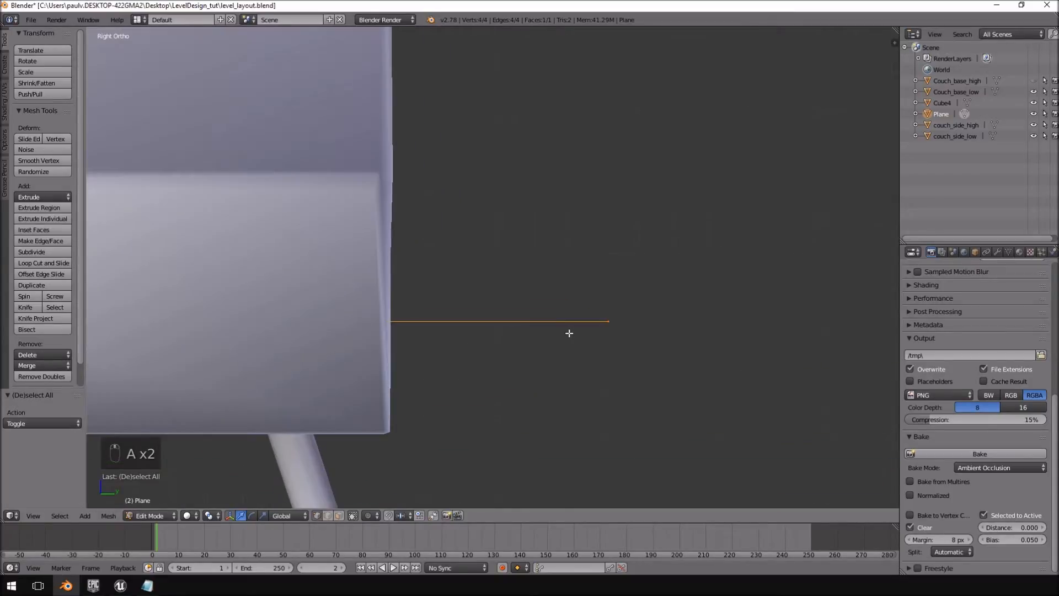
key("e")
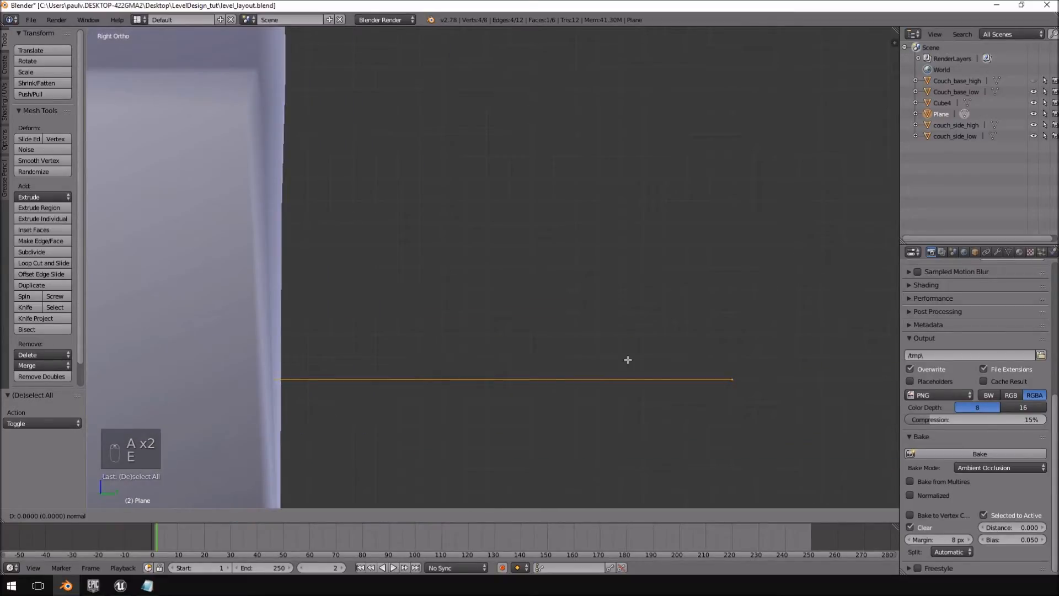
left_click(626, 405)
Select the whole tabletop mesh, recalculate its normals to the outside, and clear the selection
scroll(579, 314, "down", 3)
middle_click_drag(580, 314, 508, 303)
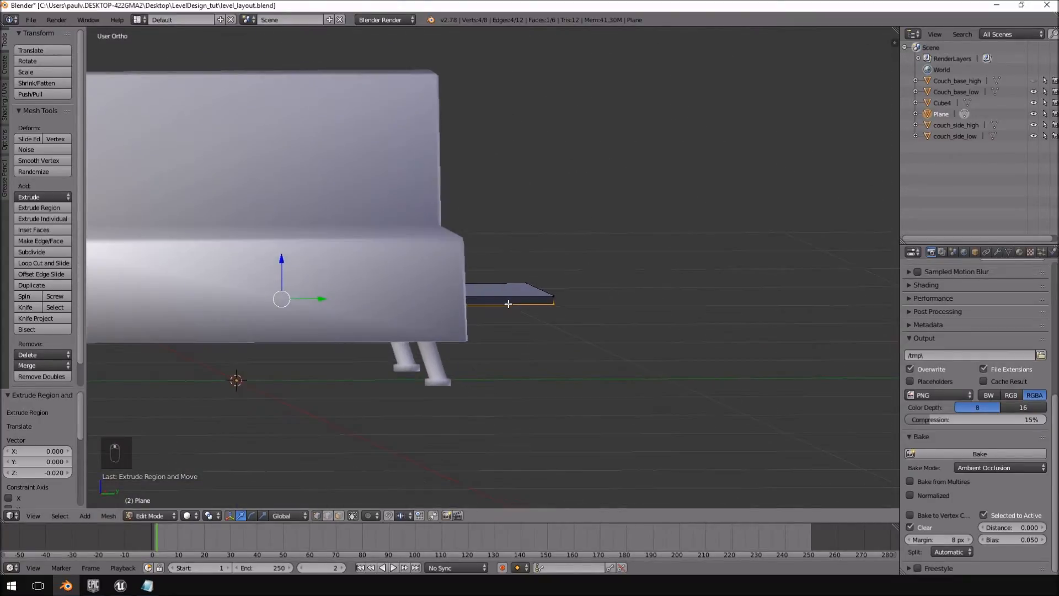
key("KP_3")
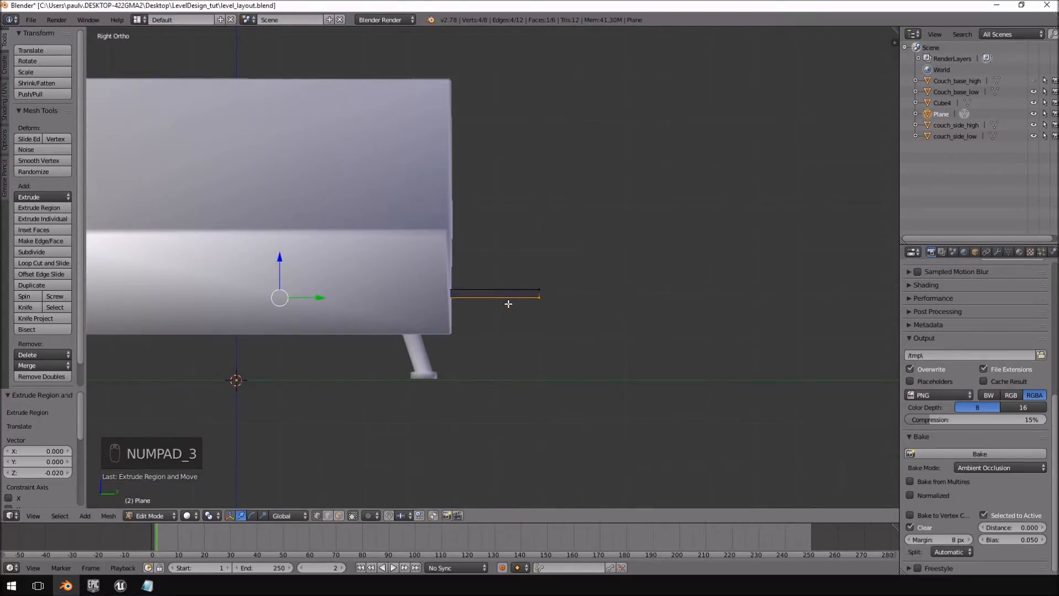
middle_click_drag(507, 304, 568, 232)
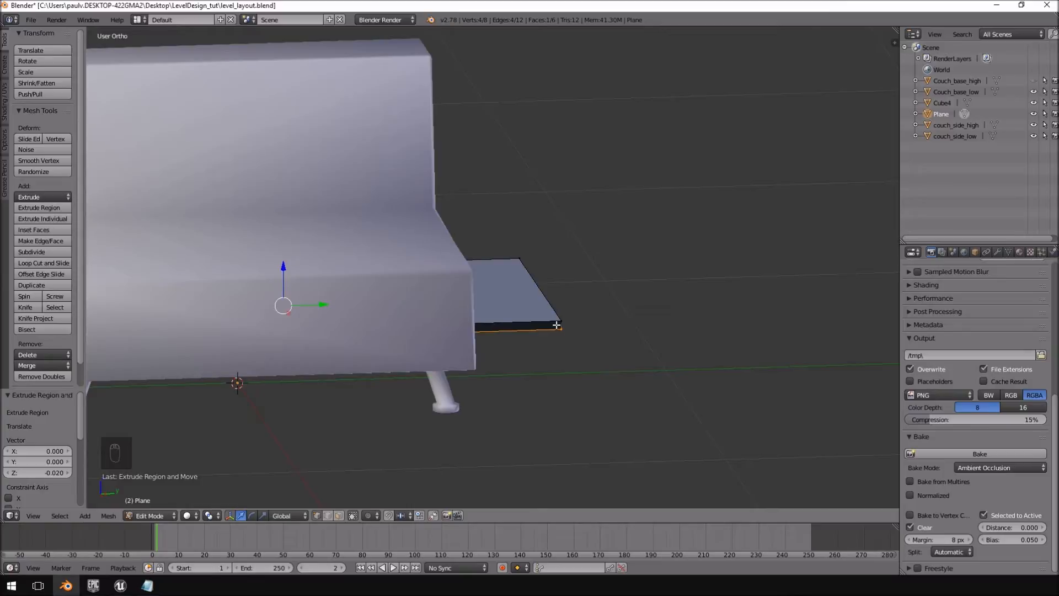
key("a")
key("a")
key("a")
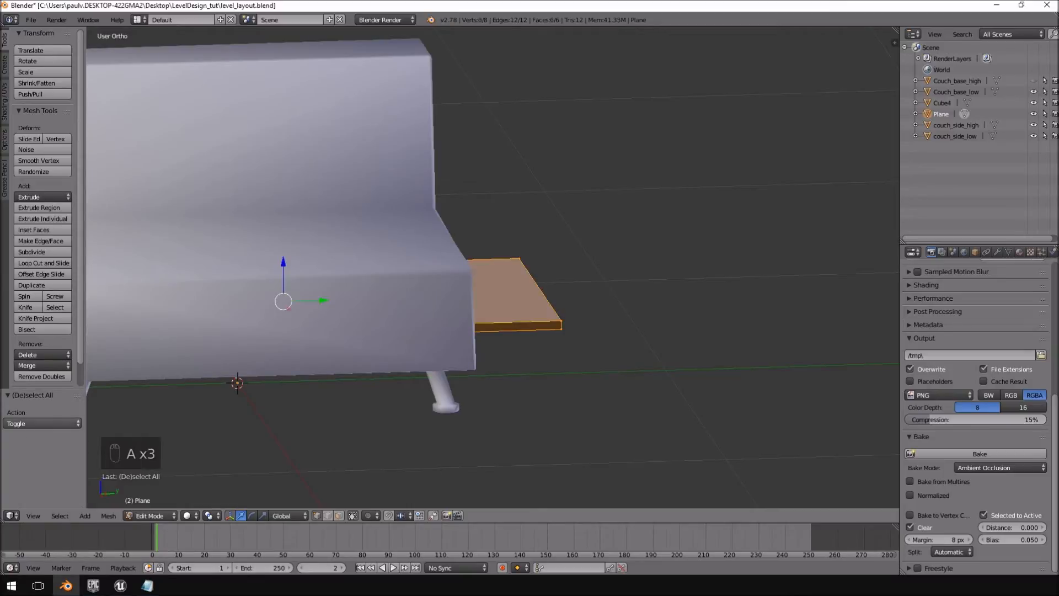
left_click(110, 515)
mouse_move(148, 336)
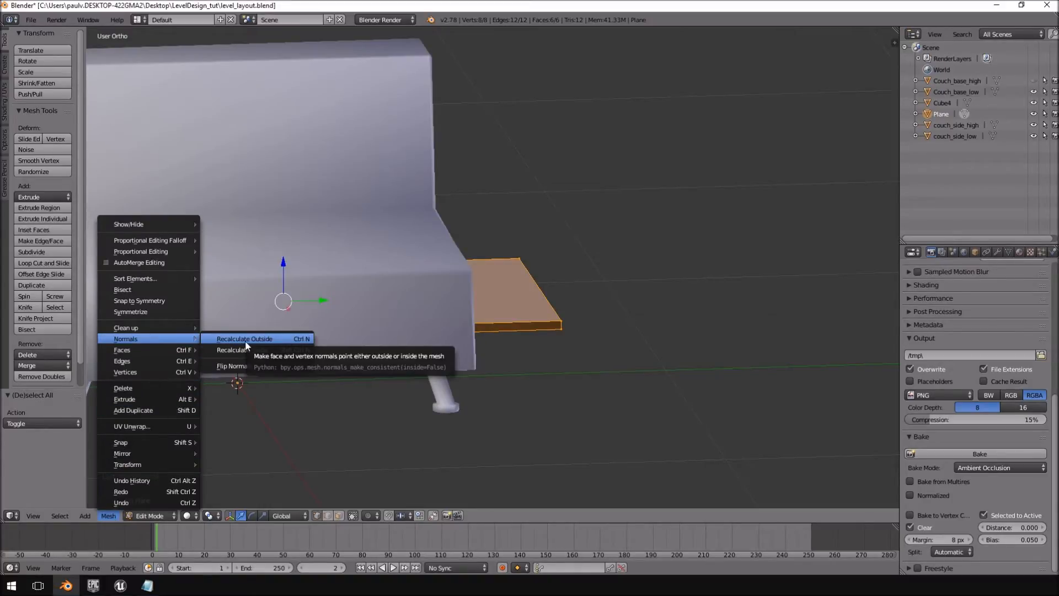
left_click(298, 347)
scroll(697, 334, "up", 2)
scroll(697, 333, "down", 2)
key("a")
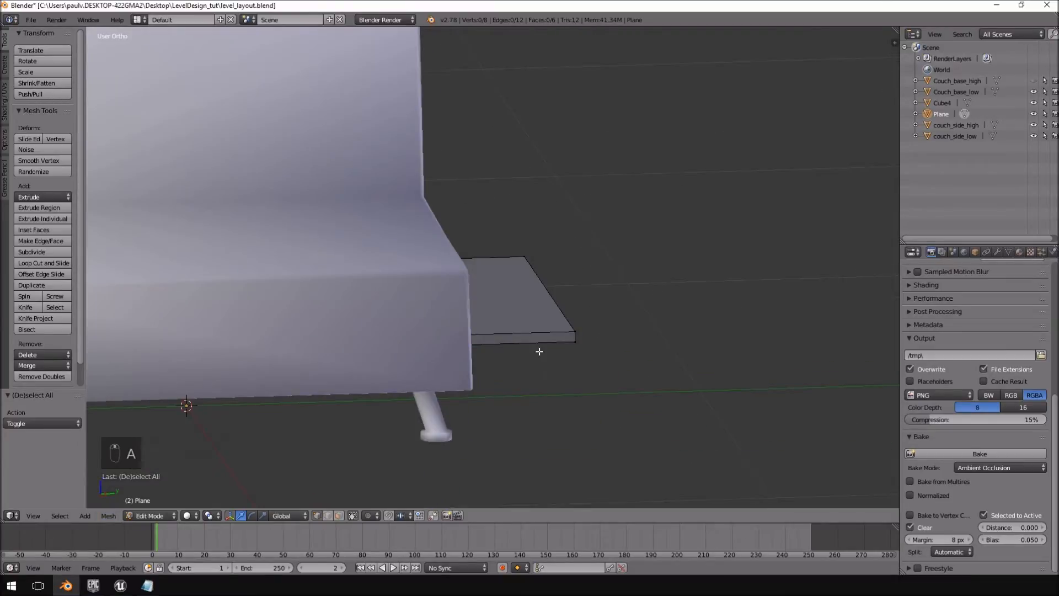
Leave edit mode in right side view and hide the low-poly couch base
scroll(540, 351, "down", 4)
middle_click_drag(542, 349, 529, 331)
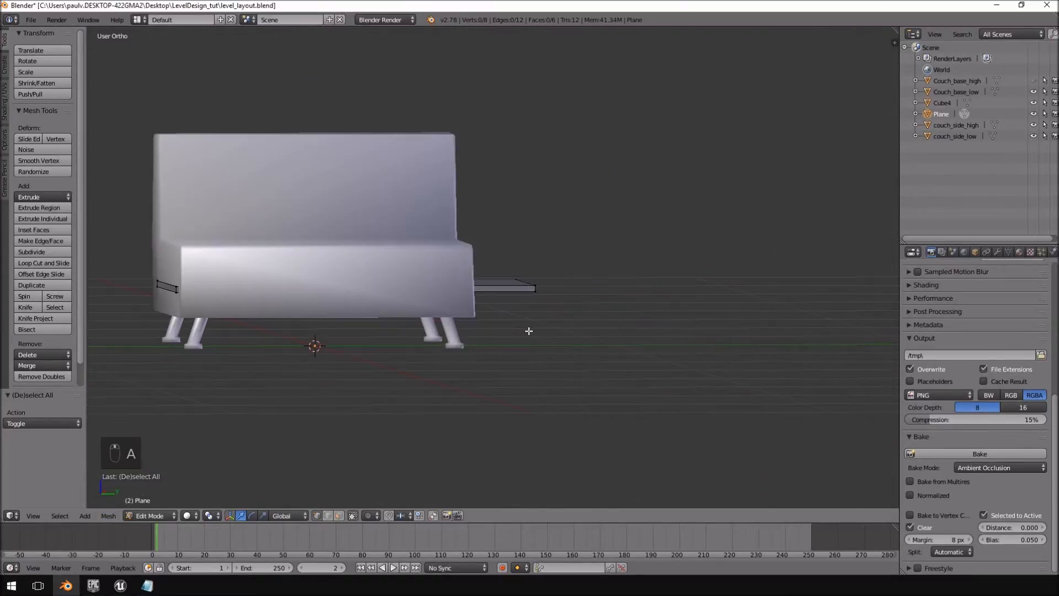
key("KP_3")
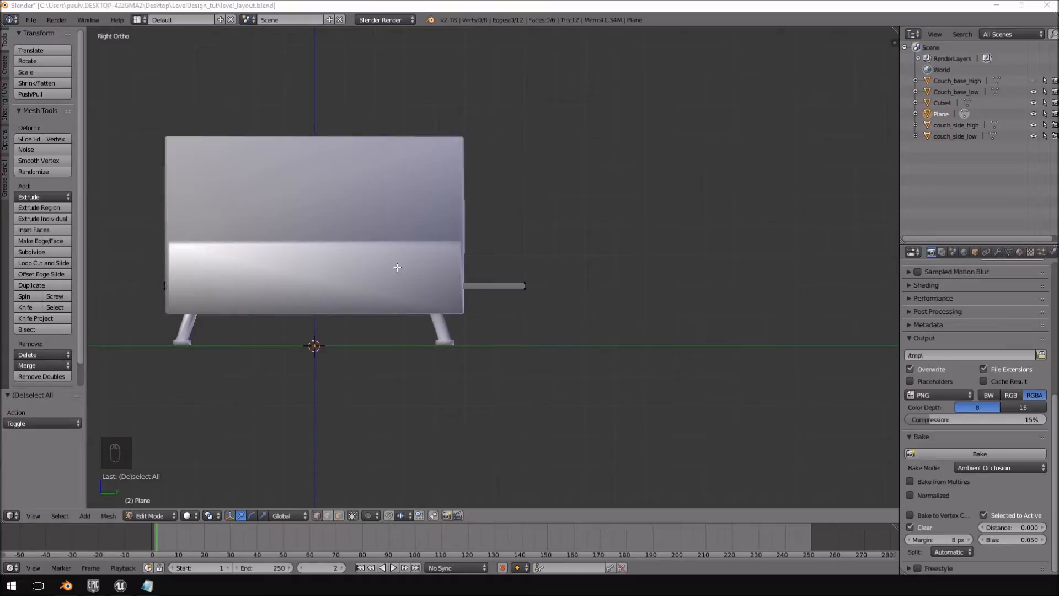
left_click(519, 98)
key("Tab")
right_click(408, 195)
key("h")
scroll(409, 194, "up", 1)
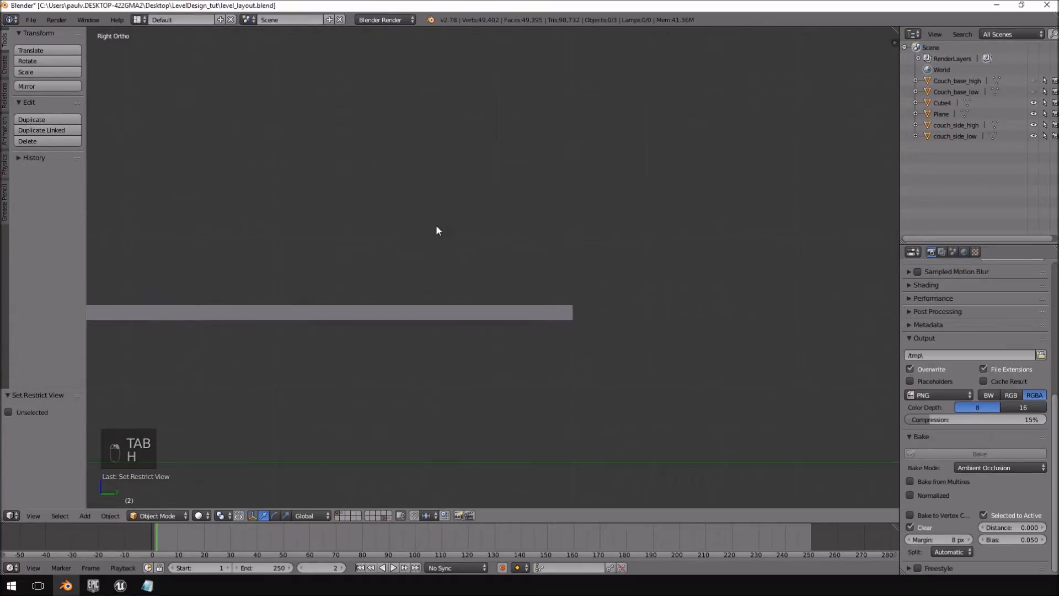
Add a single loop cut across the tabletop's length and slide it close to the negative Y end
right_click(497, 289)
key("shift+c")
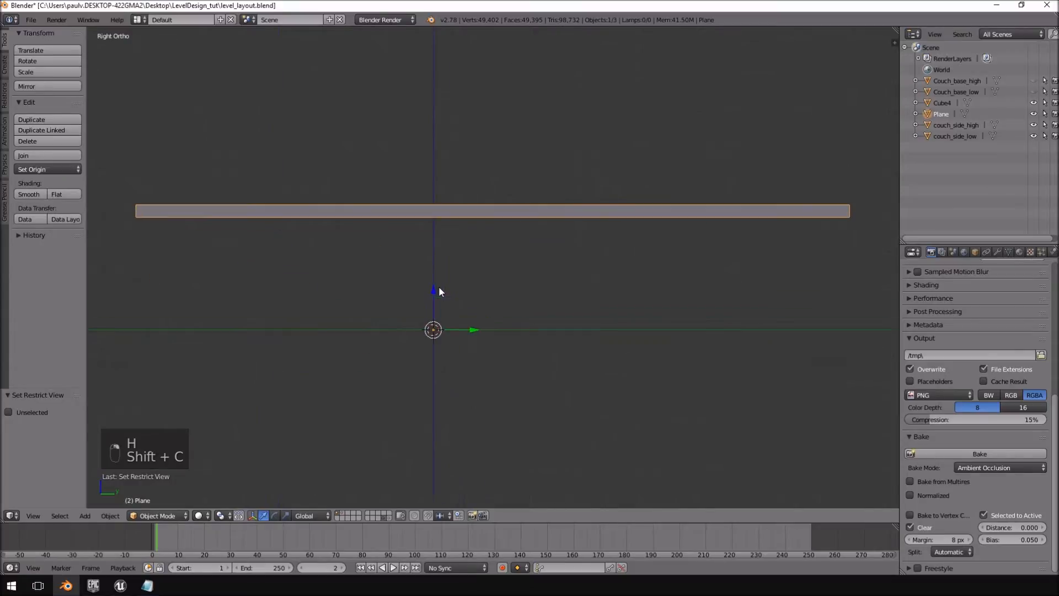
middle_click_drag(441, 283, 443, 290, "shift")
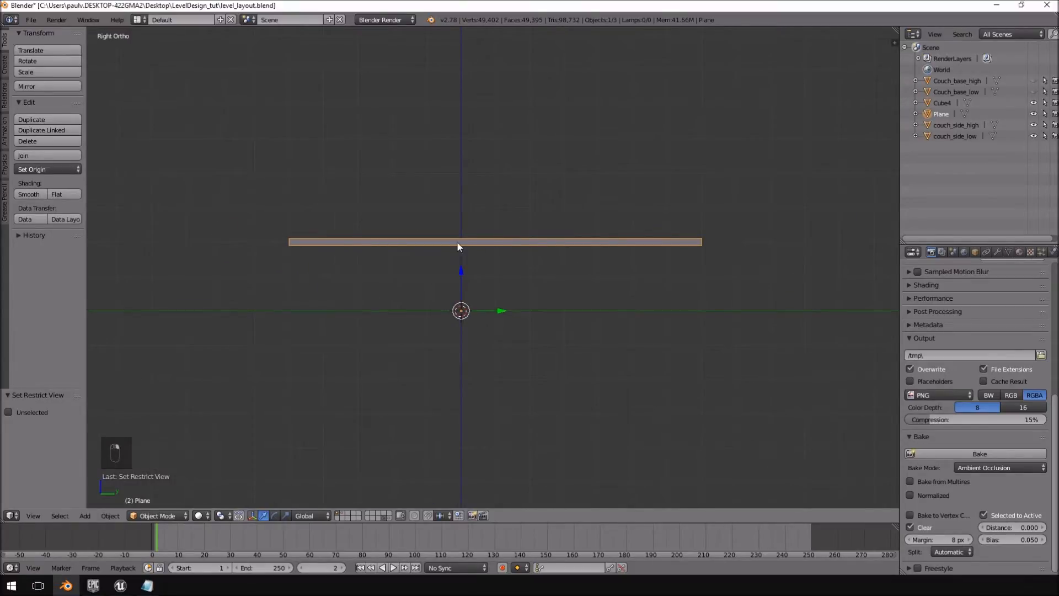
scroll(469, 255, "up", 2)
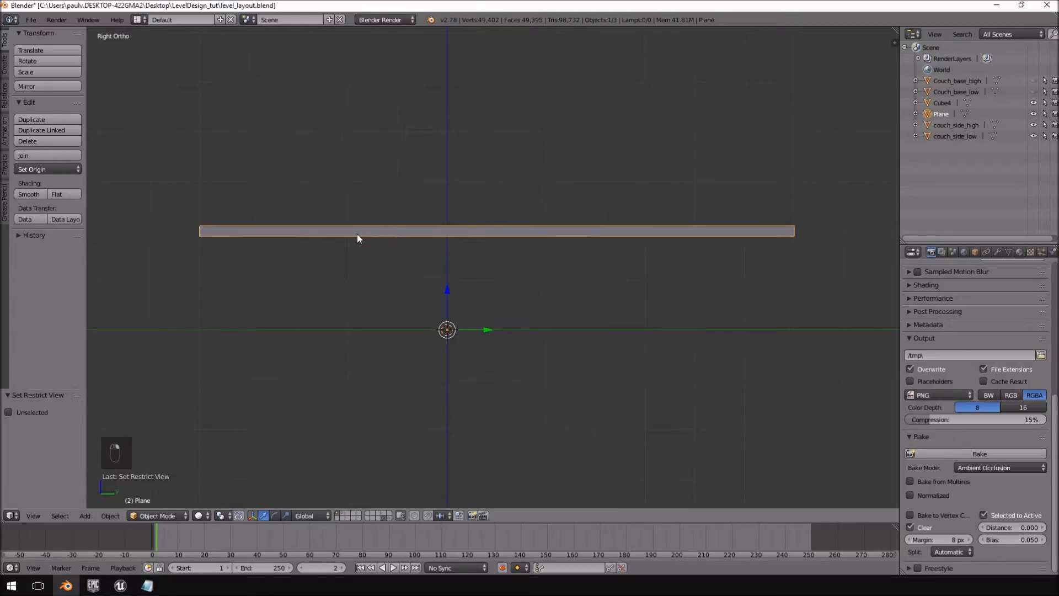
key("Tab")
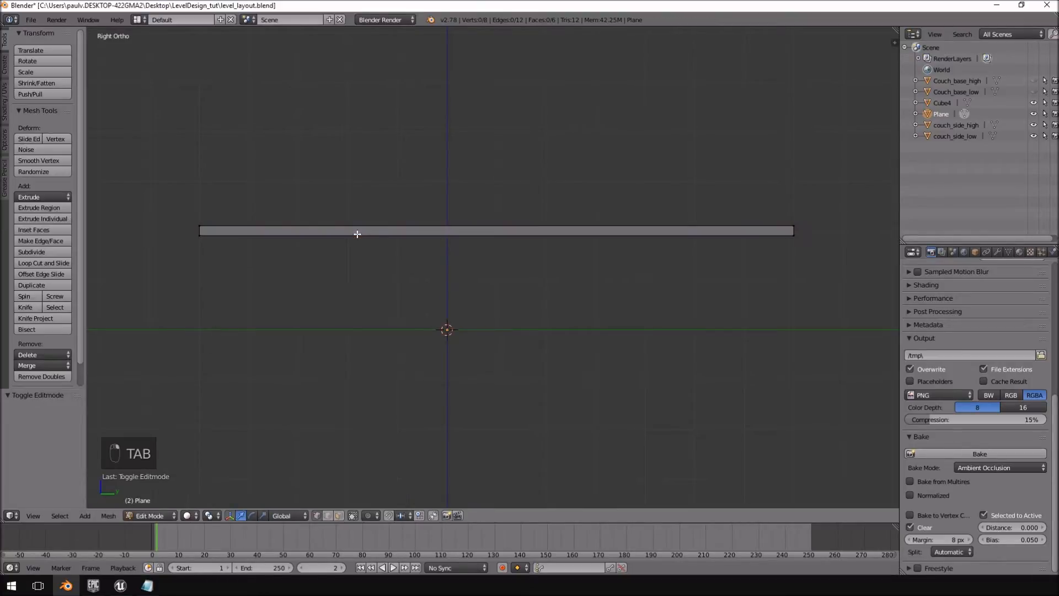
key("ctrl+r")
left_click(513, 227)
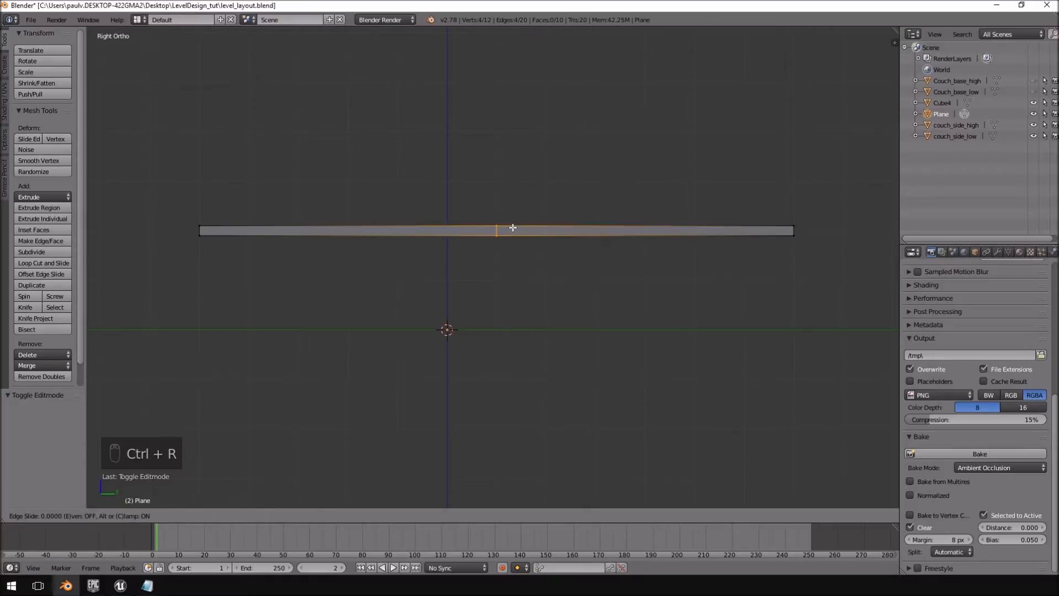
left_click(243, 229)
Move the new edge loop -0.04 along Y toward the tabletop's end
middle_click_drag(240, 232, 434, 262, "shift")
scroll(441, 262, "up", 8)
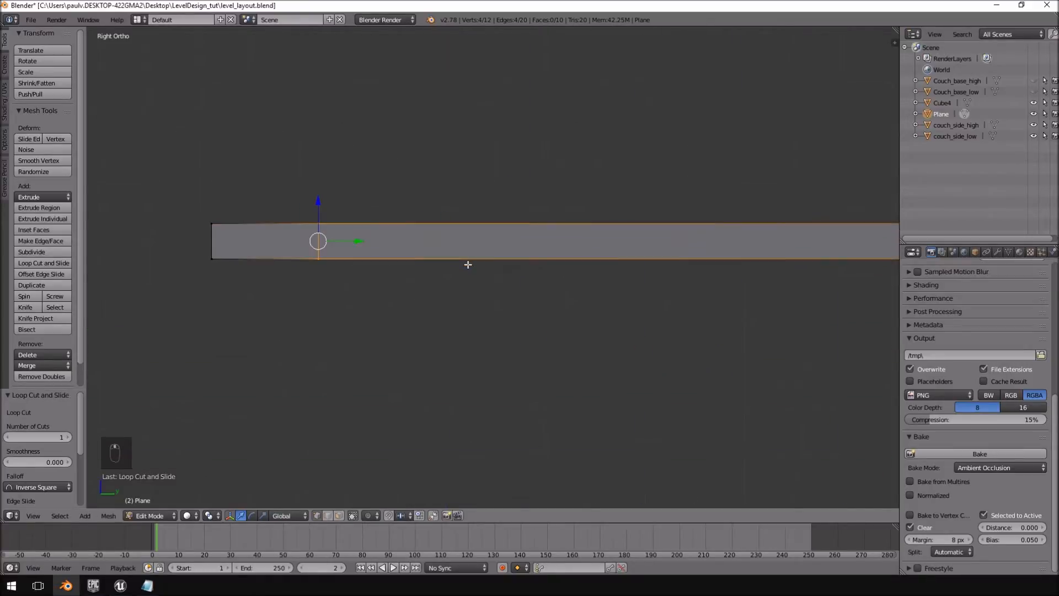
middle_click_drag(364, 260, 629, 301, "shift")
key("g")
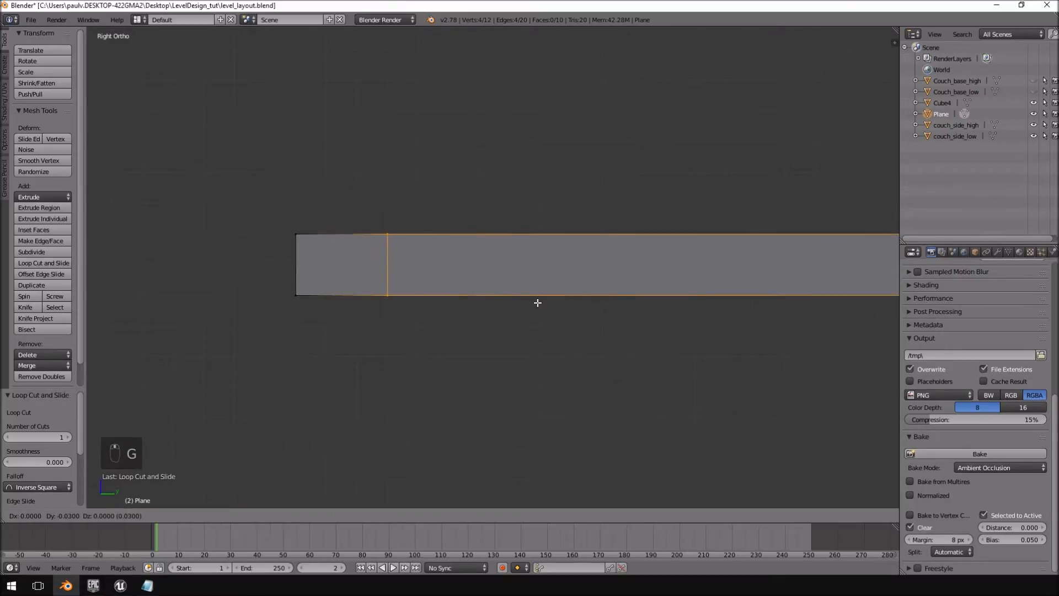
left_click(508, 300)
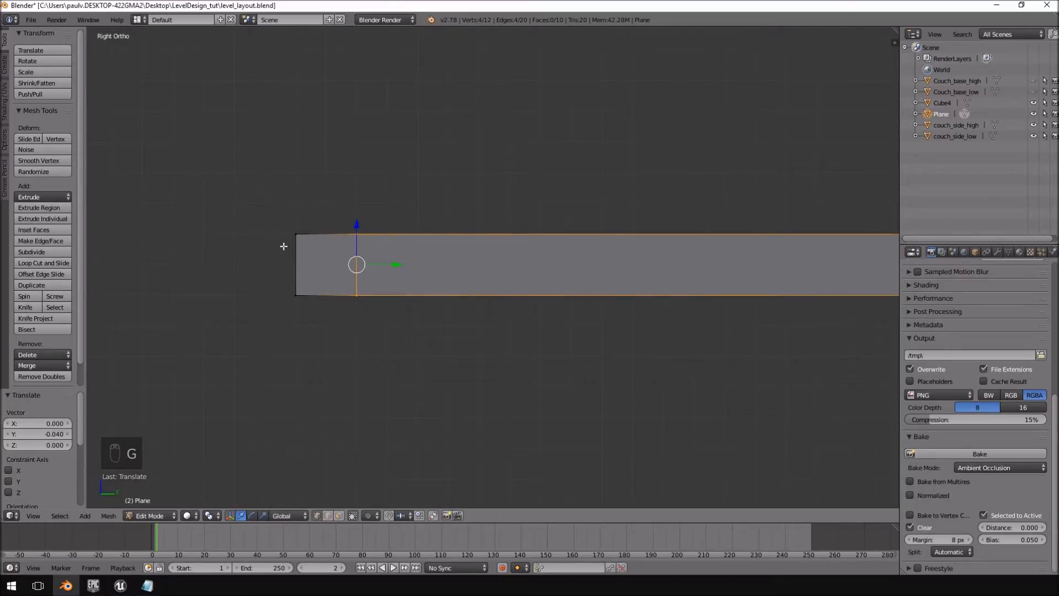
Show the tabletop's negative Y end in right side view with wireframe display
scroll(364, 304, "down", 4)
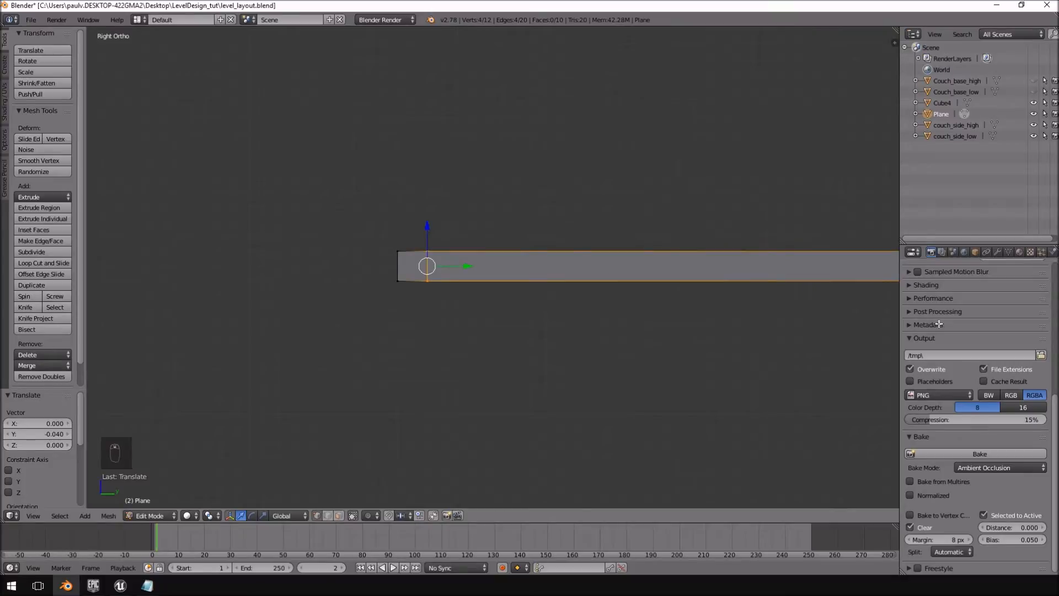
key("a")
middle_click_drag(355, 237, 654, 229)
key("KP_3")
scroll(455, 229, "up", 4)
key("z")
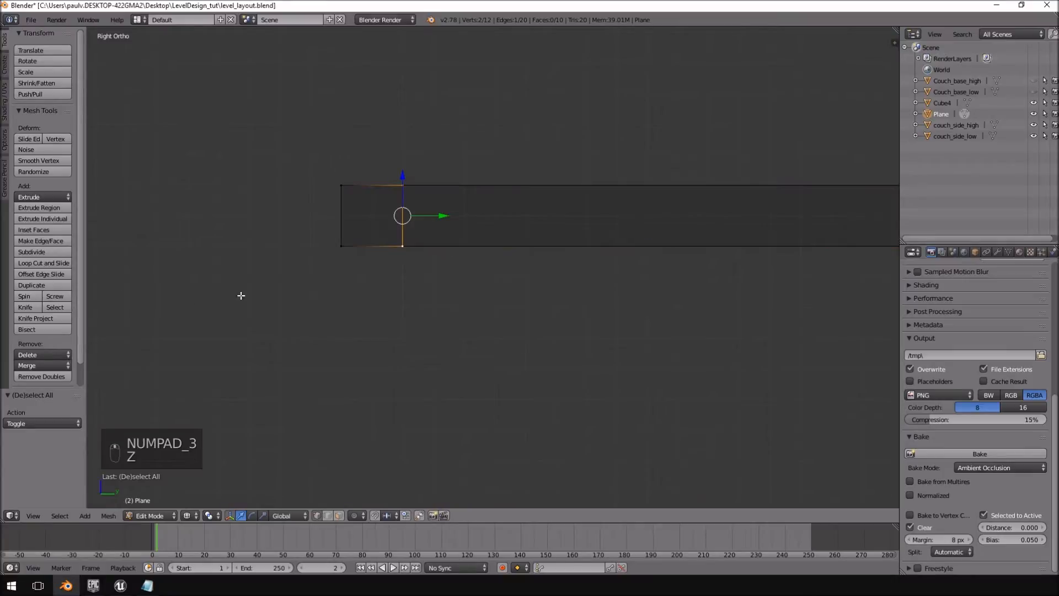
Extrude the bottom face of the tabletop's narrow end strip down to the ground line as a side panel, and clear the selection
key("a")
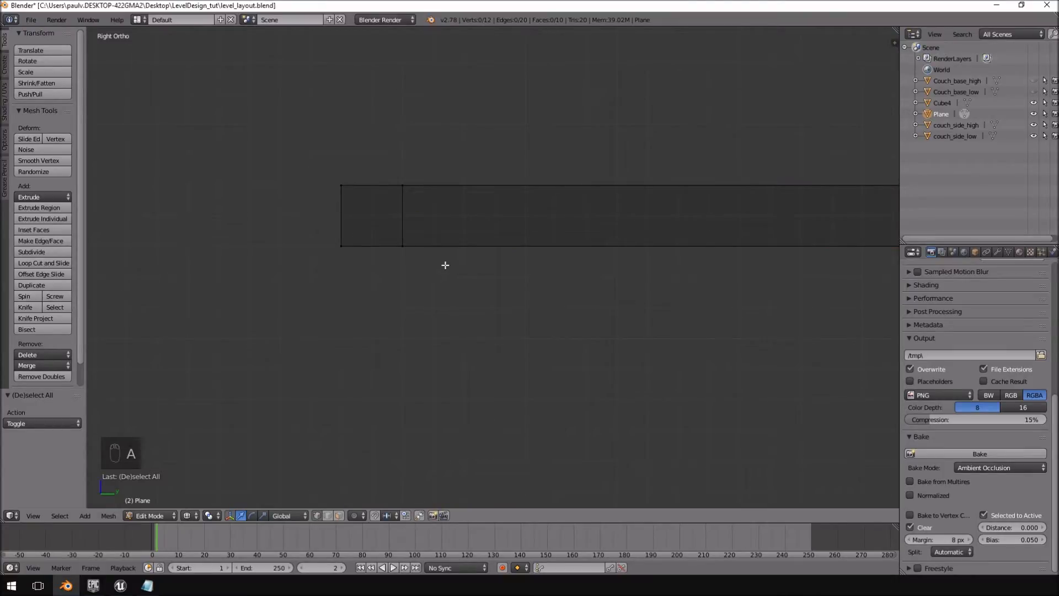
mouse_move(445, 265)
left_mouse_down("ctrl")
mouse_move(274, 237)
mouse_move(435, 310)
left_mouse_up("ctrl")
scroll(435, 309, "down", 5)
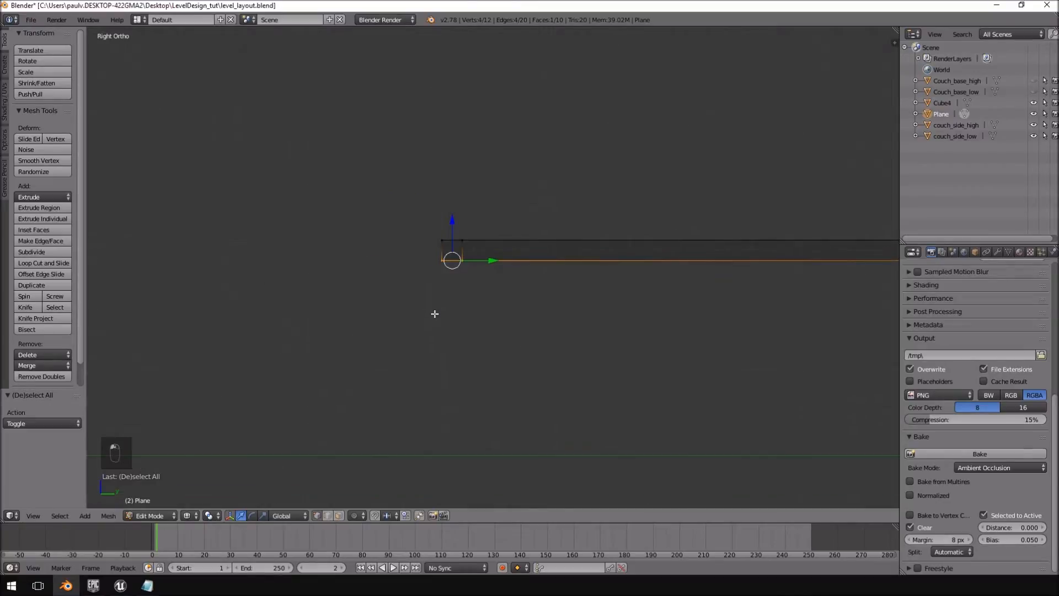
middle_click_drag(435, 310, 388, 229, "shift")
key("e")
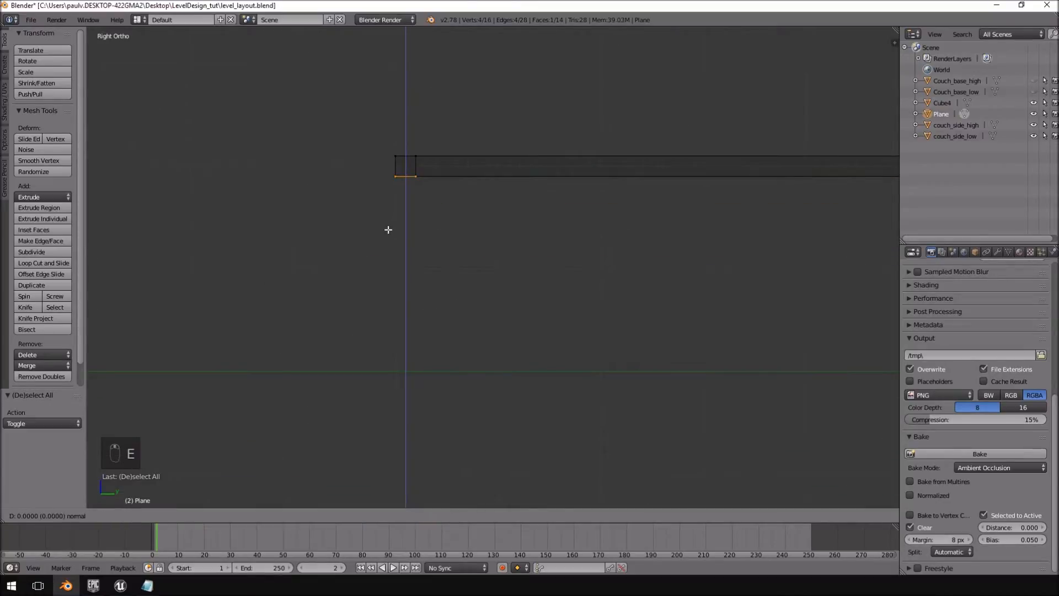
left_click(373, 426)
scroll(537, 239, "down", 5)
middle_click_drag(629, 218, 355, 255, "shift")
key("a")
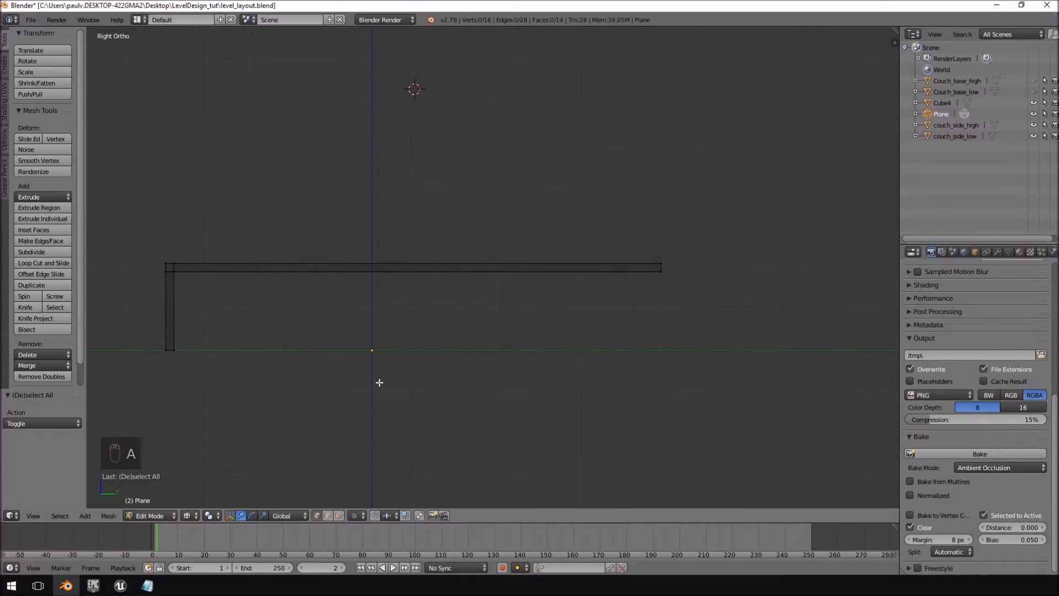
Check the coffee table's shape in the reference video and select the whole table mesh in right side view
middle_click_drag(228, 227, 342, 232)
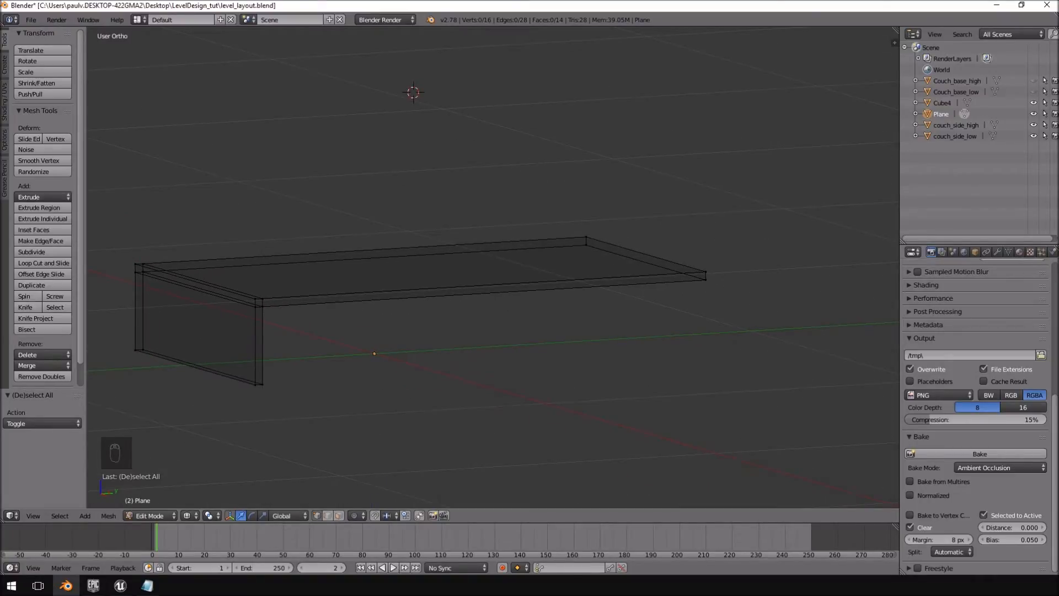
left_click_drag(1058, 34, 466, 12)
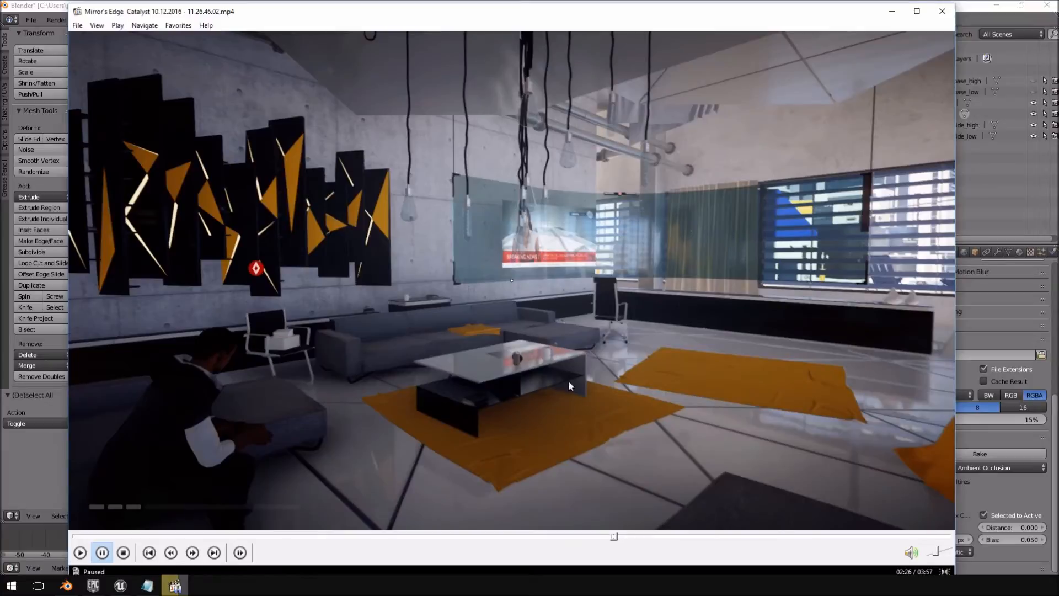
left_click_drag(505, 14, 1058, 34)
middle_click_drag(701, 257, 471, 296)
key("KP_3")
scroll(470, 296, "up", 3)
middle_click_drag(412, 279, 584, 279, "shift")
key("a")
scroll(586, 279, "down", 6)
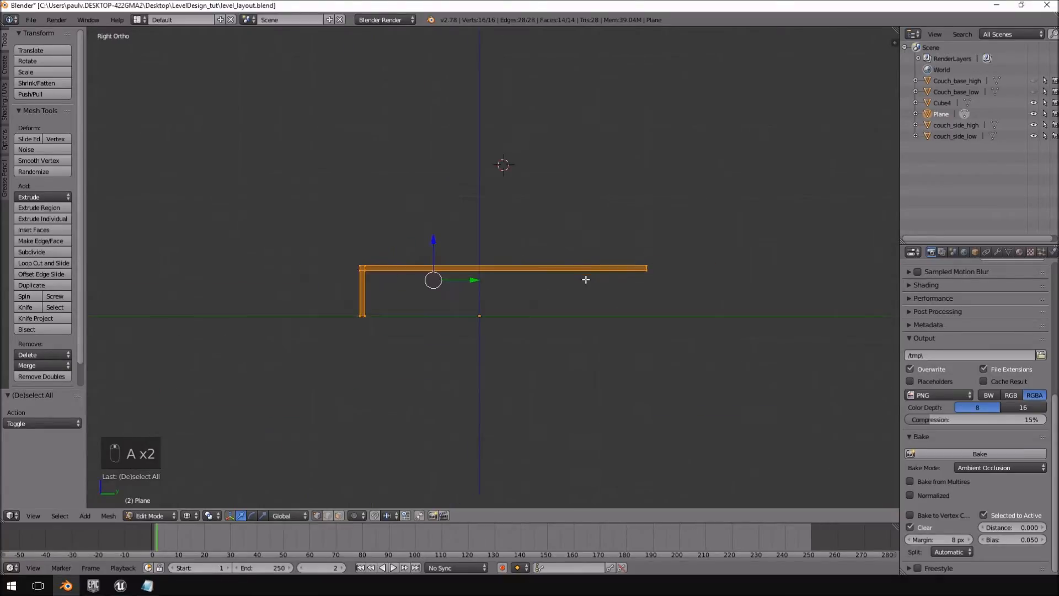
Duplicate the table object in object mode and place the copy 0.23 higher along Z
key("Tab")
scroll(394, 283, "up", 3)
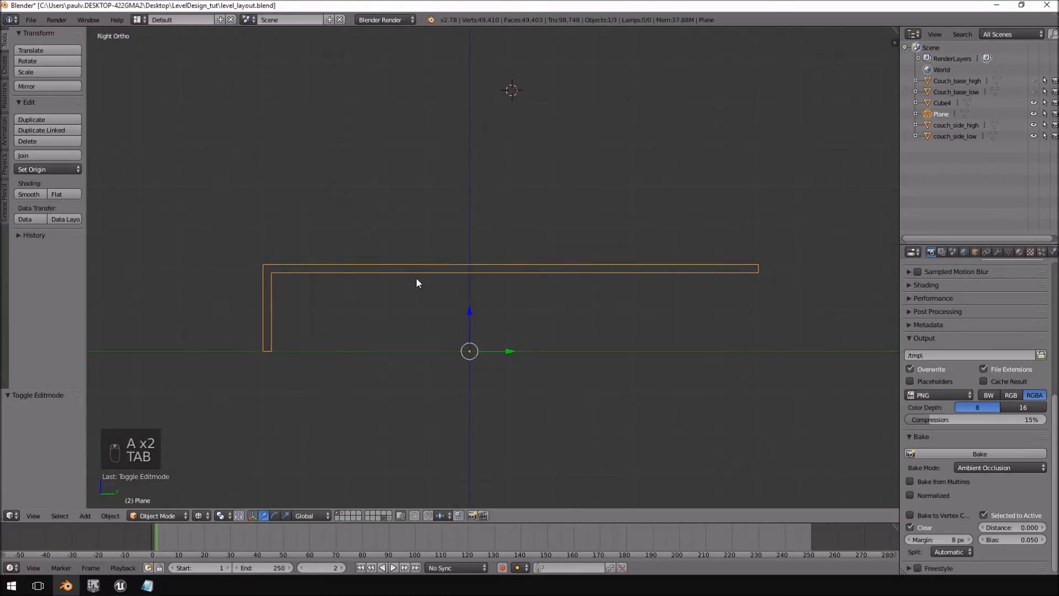
key("shift+d")
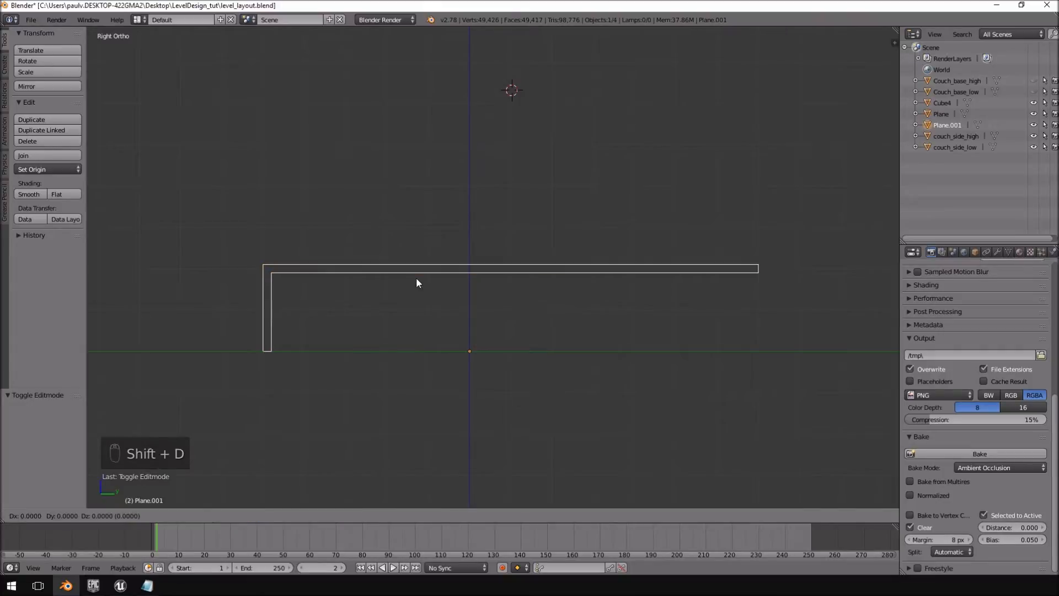
left_click(416, 184)
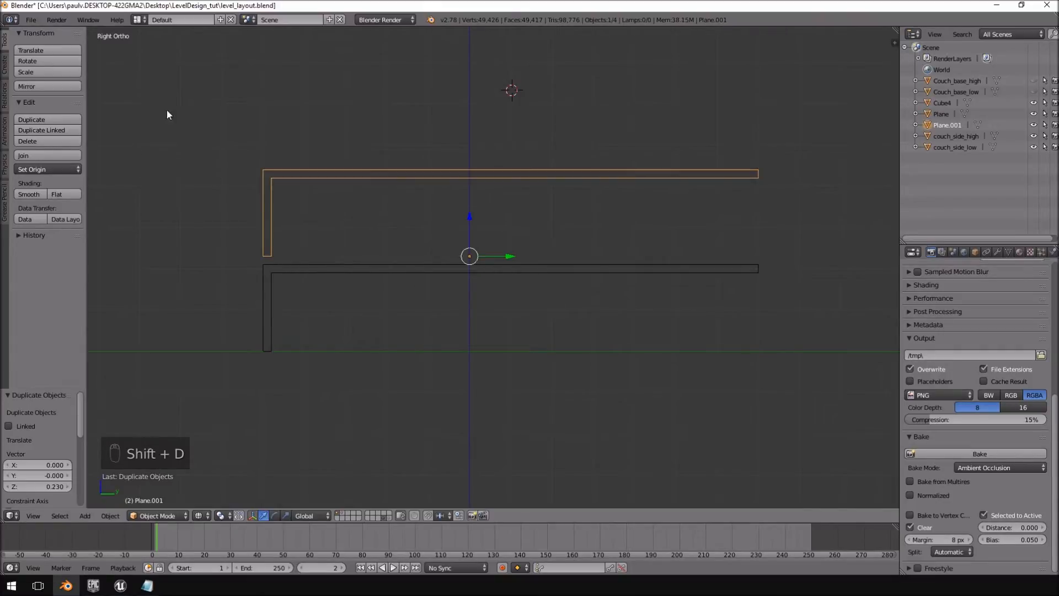
Try to mirror the duplicated table object
left_click(39, 86)
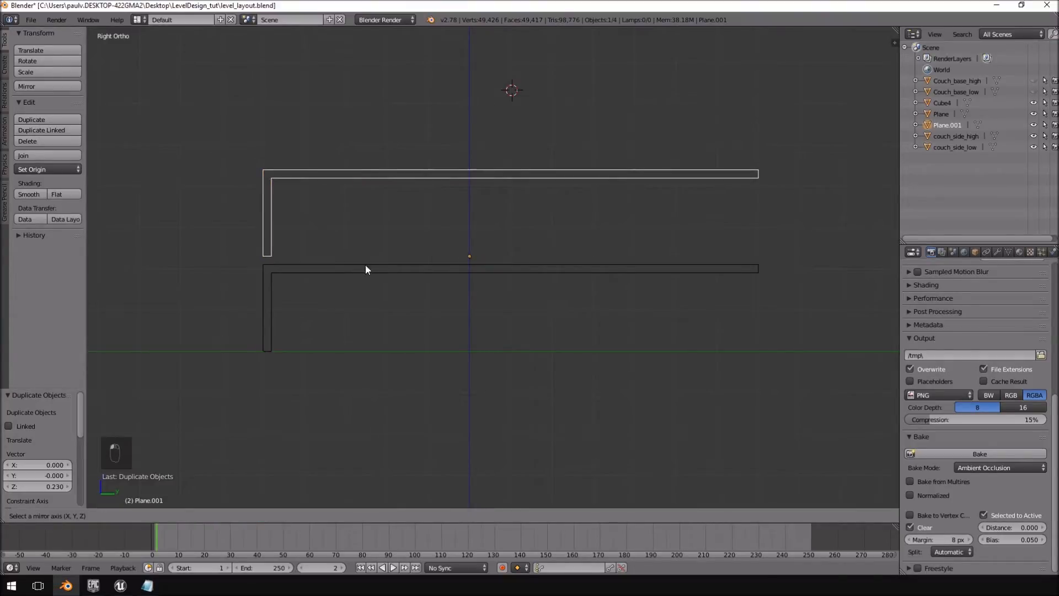
left_click(86, 428)
left_click_drag(81, 434, 74, 451)
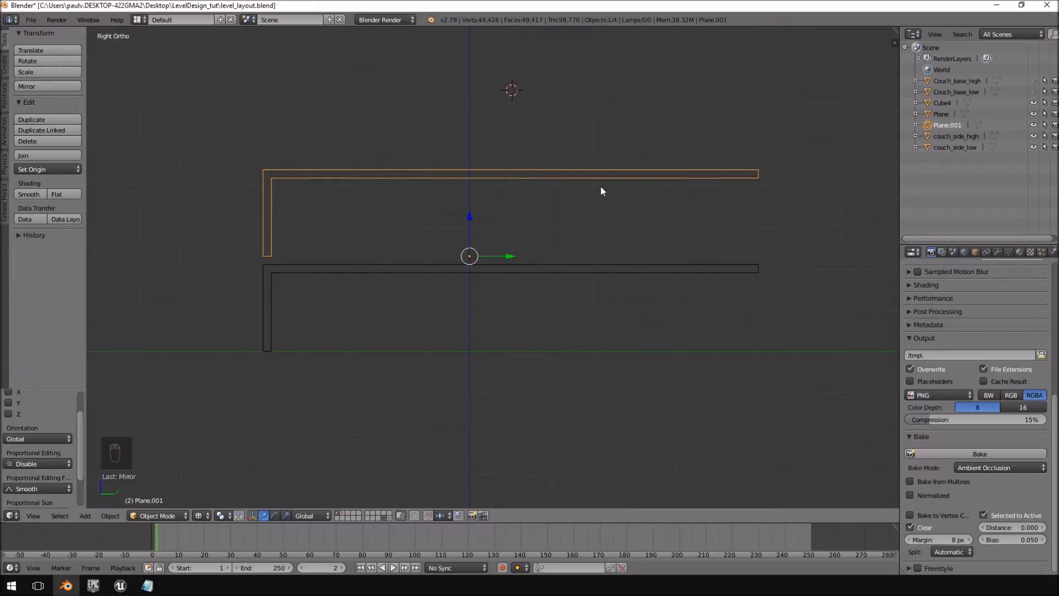
Flip the duplicated table end for end by scaling it by -1 along the Y axis
key("s")
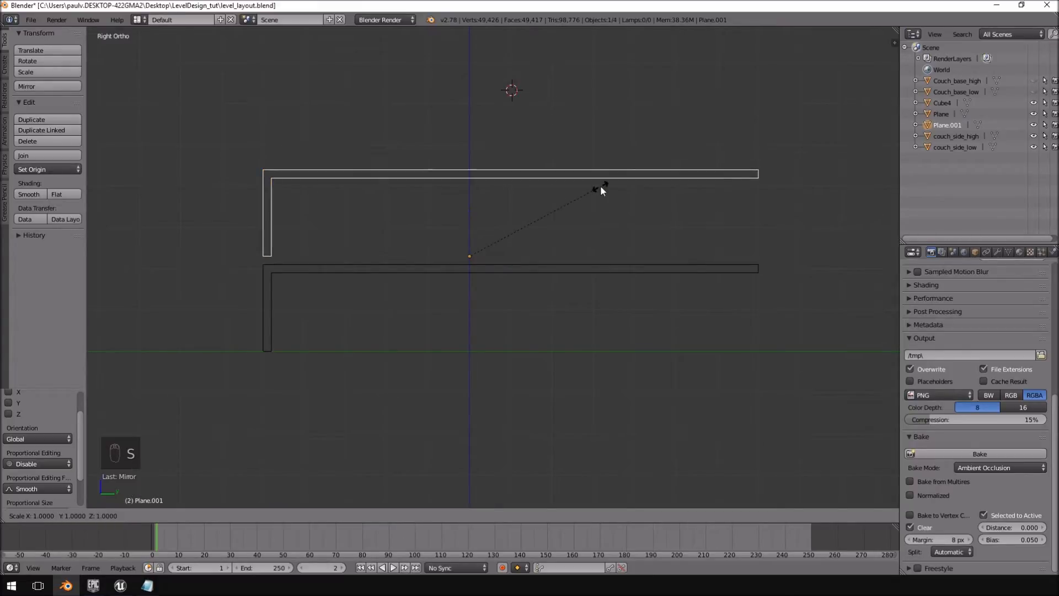
key("y")
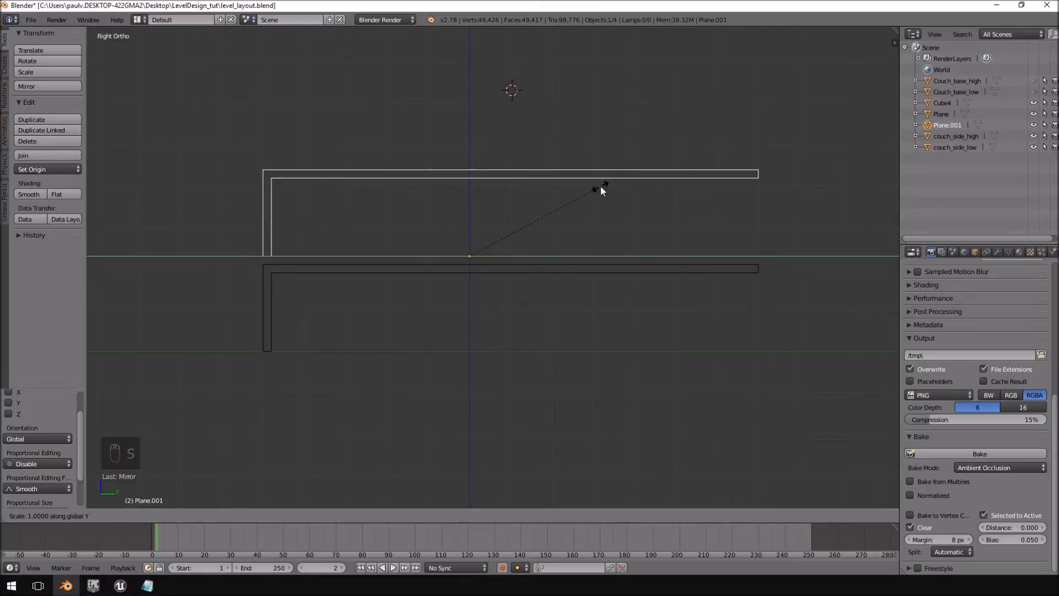
type("-1")
key("Return")
Move the flipped copy about 0.2 along Y and -0.04 along Z, aligning its ends with the lower table
key("g")
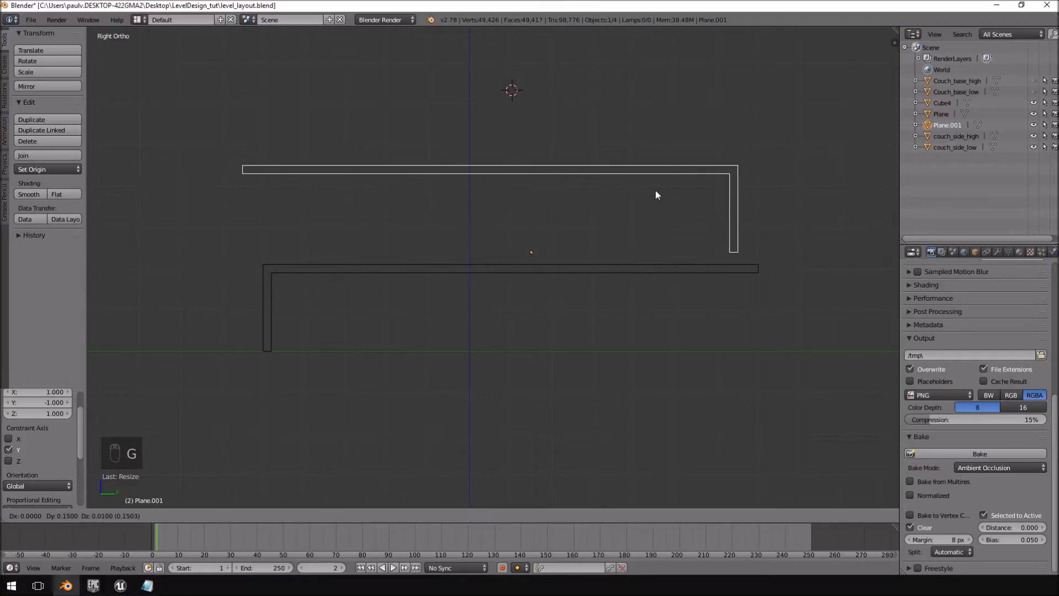
left_click(672, 205)
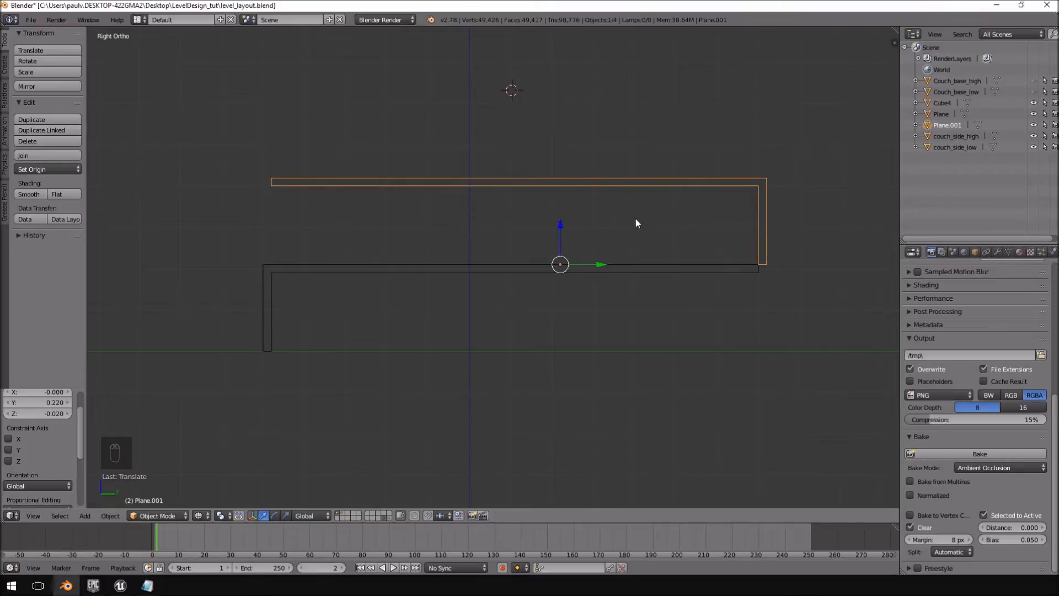
key("g")
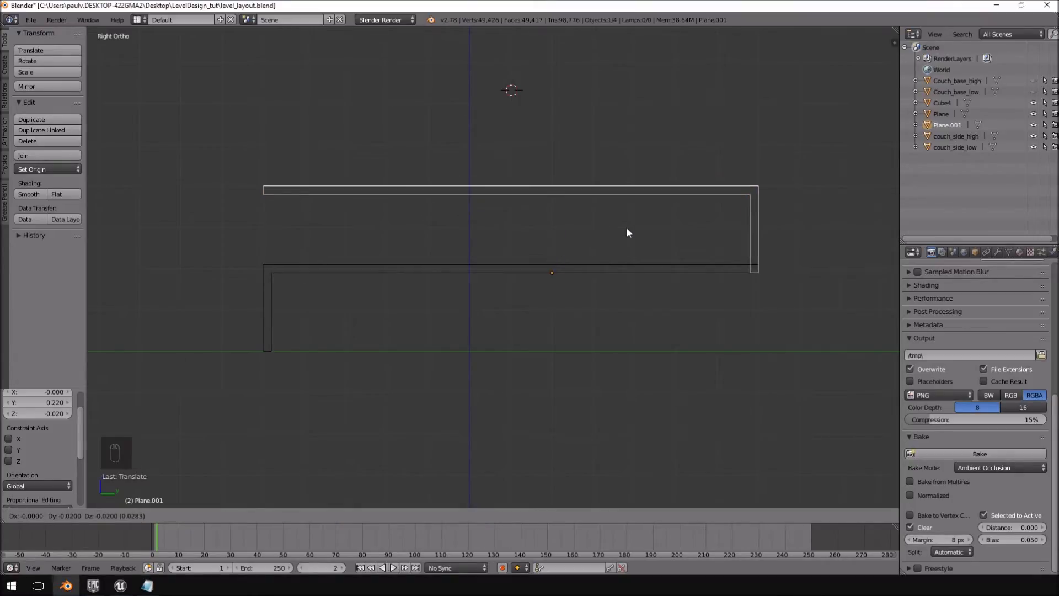
left_click(627, 232)
Shorten the lower board's positive Y end so it stops at the inner face of the copy's side panel
scroll(688, 269, "up", 2)
middle_click_drag(695, 272, 442, 293, "shift")
scroll(522, 303, "up", 4)
right_click(541, 310)
key("Tab")
key("a")
mouse_move(617, 289)
left_mouse_down("ctrl")
mouse_move(624, 307)
mouse_move(608, 310)
left_mouse_up("ctrl")
scroll(577, 313, "down", 6)
key("Tab")
middle_click_drag(418, 299, 696, 272, "shift")
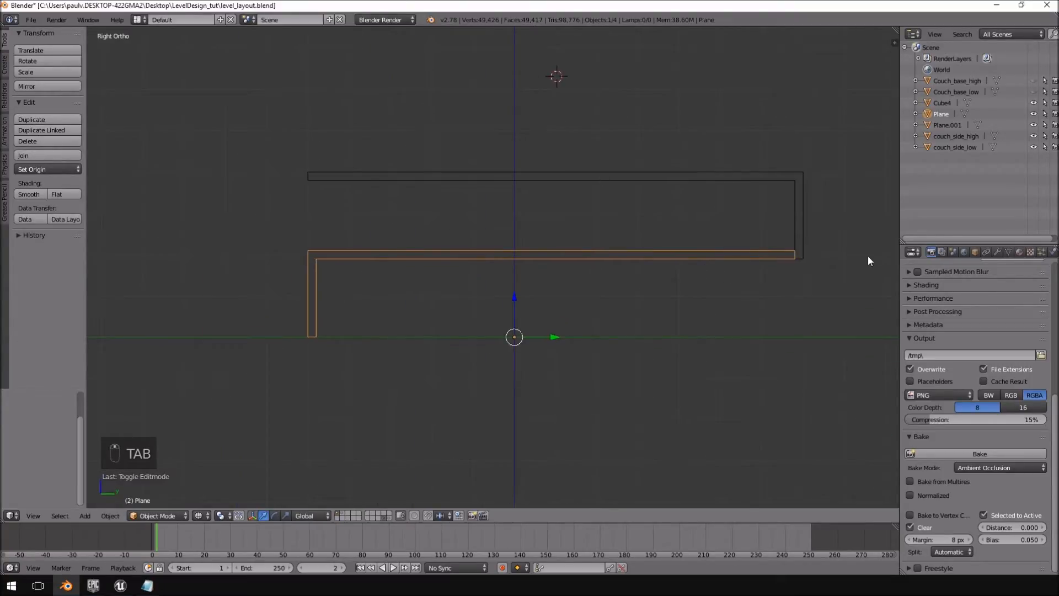
Extend the upper table's side panel down to the ground line by moving its bottom edge in edit mode
right_click(802, 254)
middle_click_drag(802, 257, 646, 279, "shift")
scroll(729, 294, "up", 3)
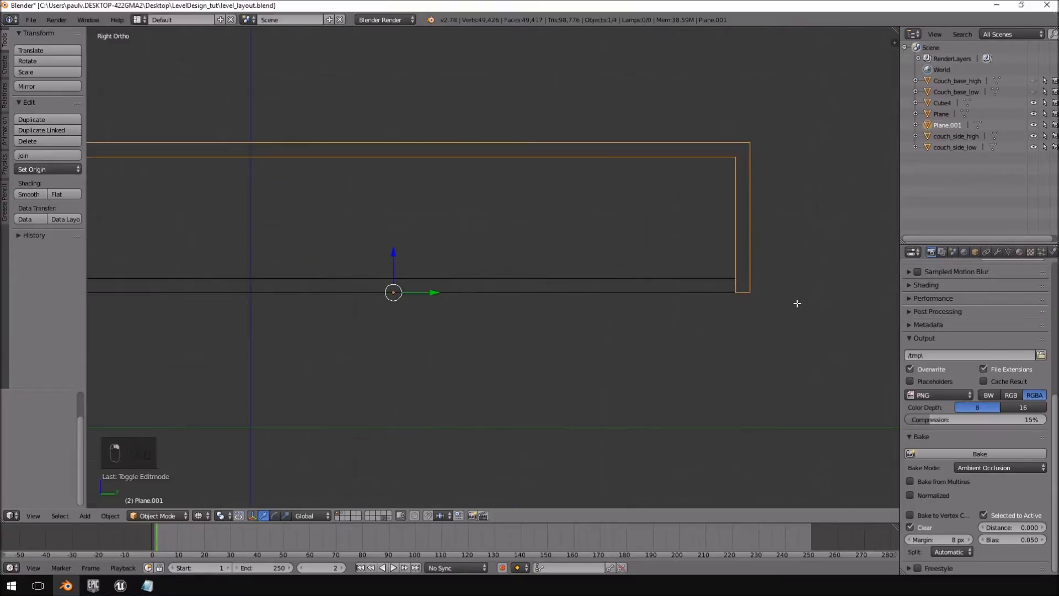
key("Tab")
key("a")
key("a")
key("a")
right_click(744, 292)
left_click_drag(744, 252, 745, 388)
key("Tab")
scroll(607, 242, "down", 1)
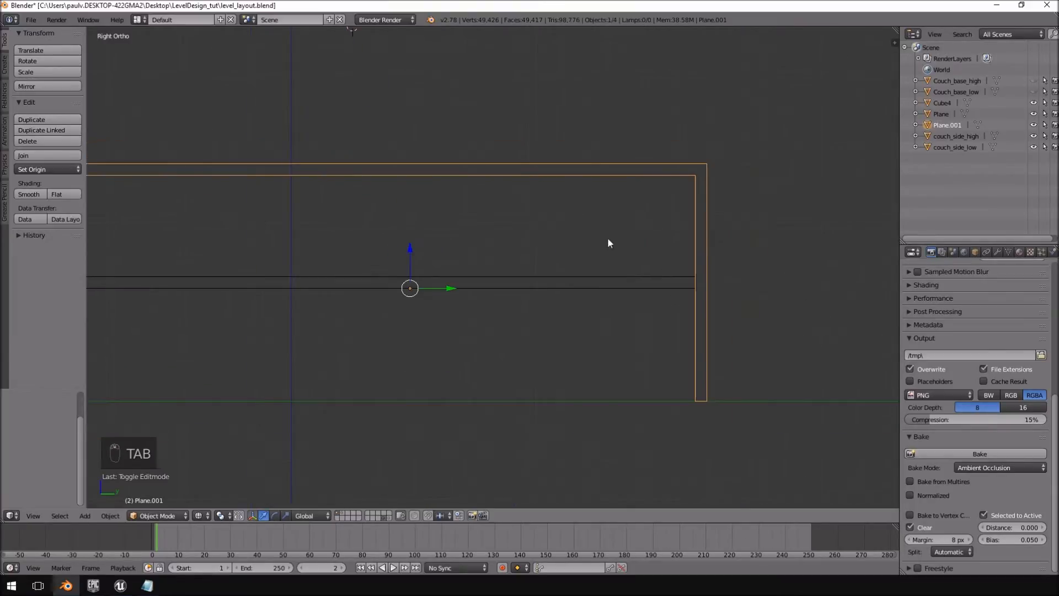
Compare the two-part table from several angles with the coffee table in the Mirror's Edge reference video
left_click_drag(1058, 30, 661, 26)
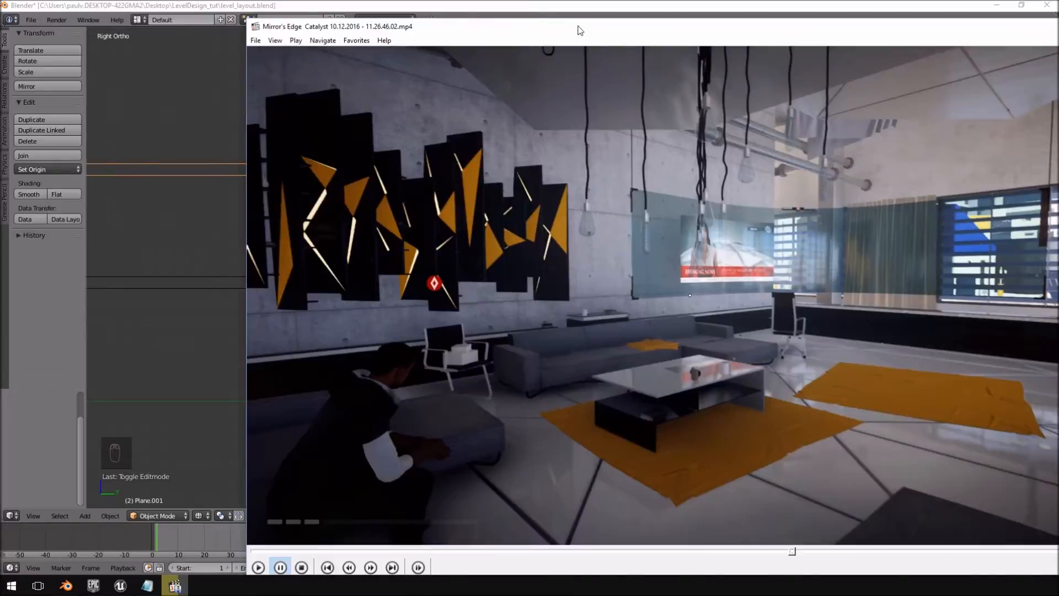
key("alt+F4")
middle_click_drag(535, 296, 588, 301)
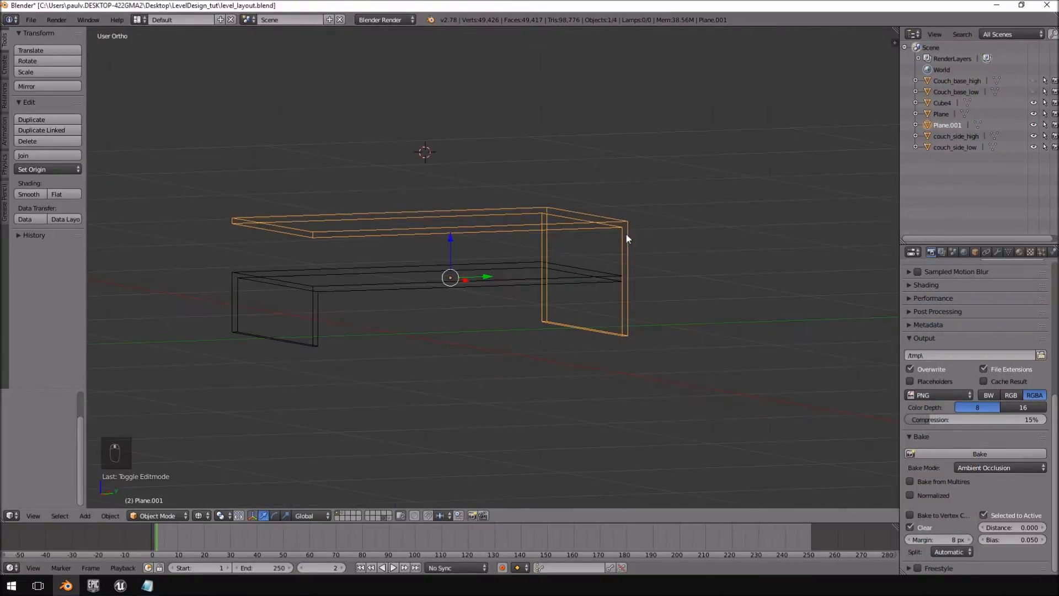
middle_click_drag(476, 263, 463, 264)
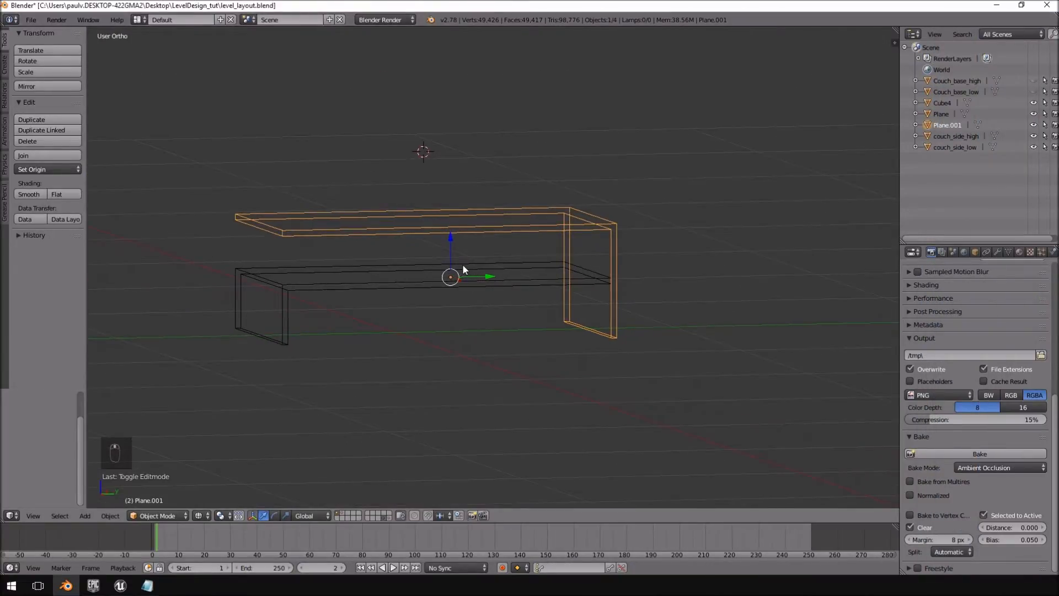
middle_click_drag(495, 299, 302, 240)
key("KP_3")
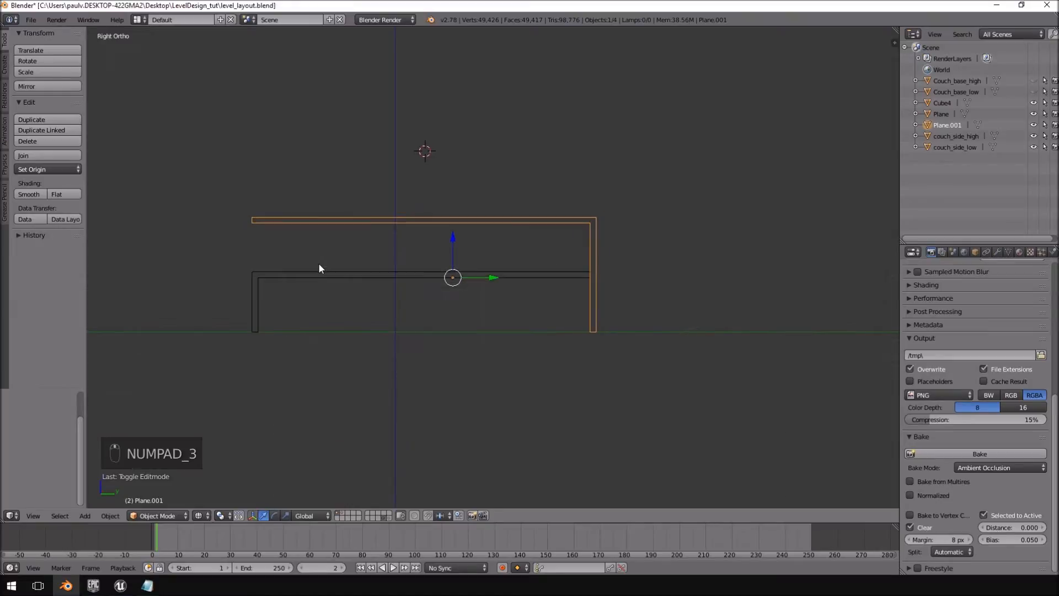
left_click_drag(1058, 34, 527, 61)
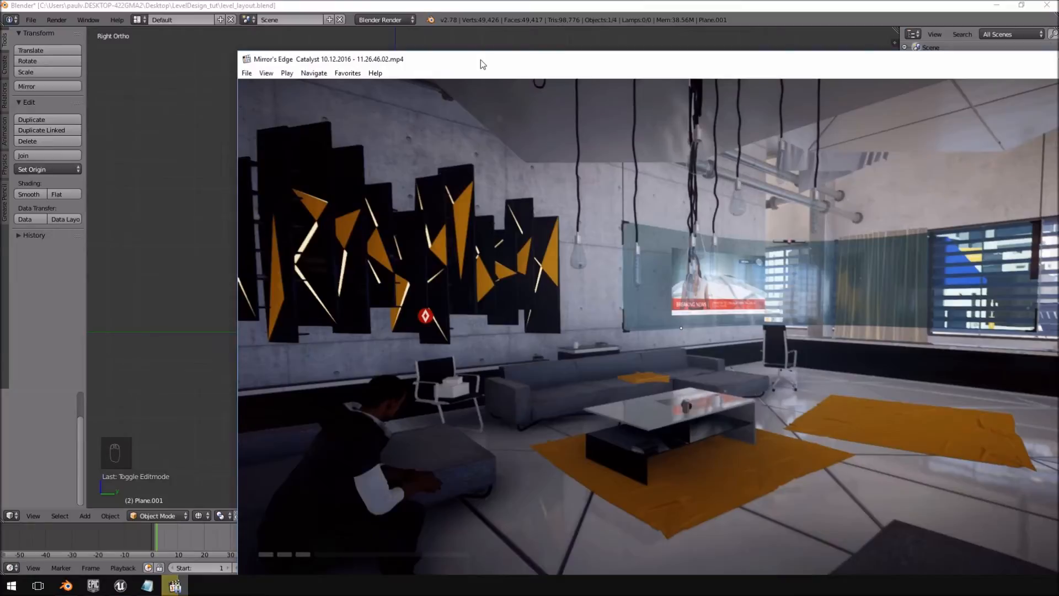
key("alt+F4")
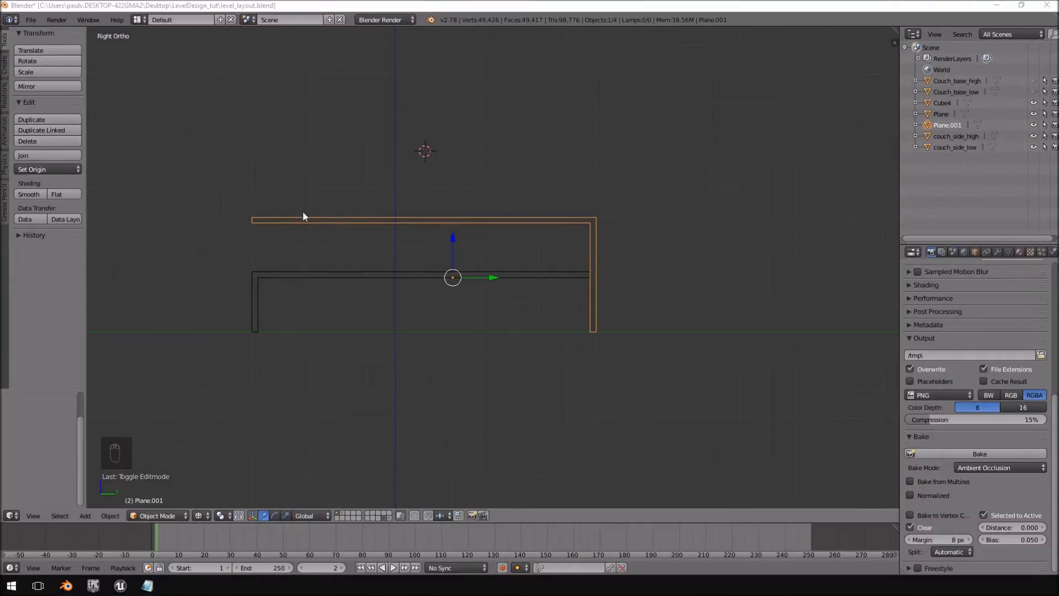
Add a loop cut across the lower board between its side panel and the Z axis, with a slide factor of 0.5
right_click(343, 278)
middle_click_drag(342, 231, 528, 237, "shift")
scroll(527, 233, "up", 5)
middle_click_drag(652, 278, 560, 261, "shift")
key("Tab")
scroll(626, 294, "down", 3)
scroll(626, 294, "up", 2)
key("a")
key("a")
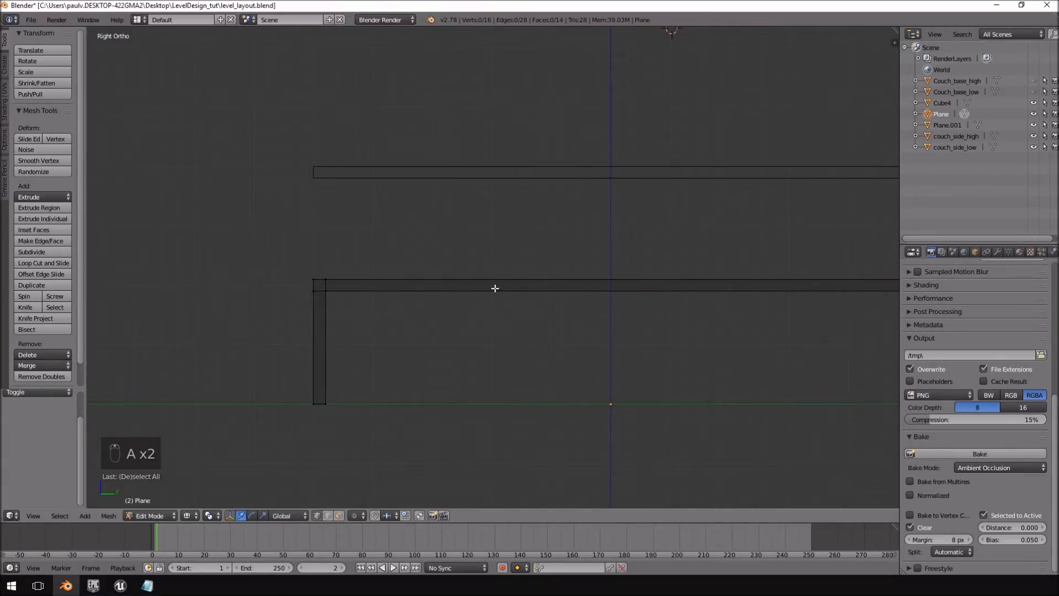
key("ctrl+r")
left_click(547, 282)
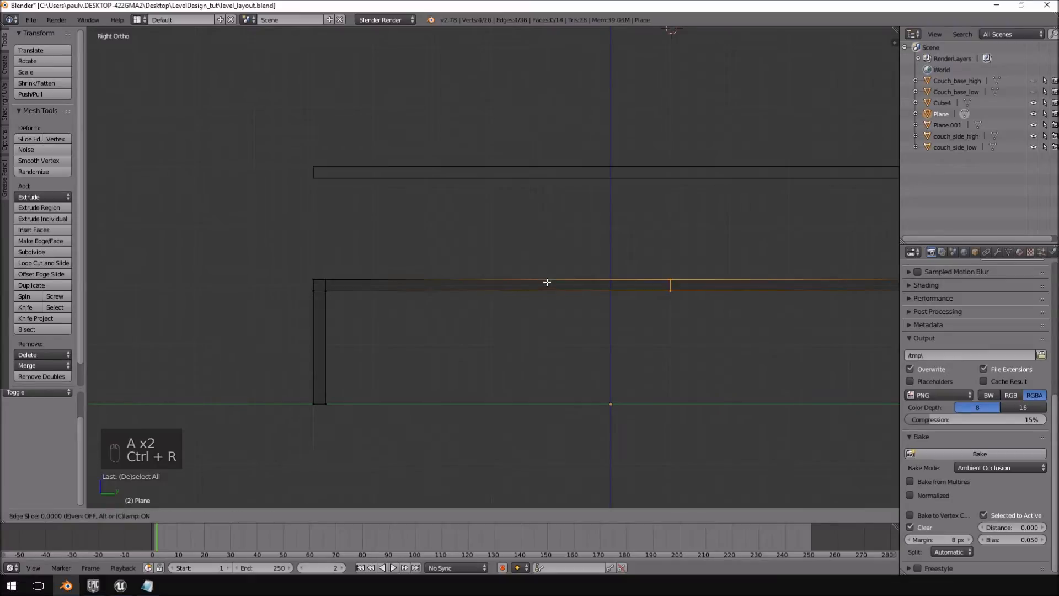
right_click(363, 283)
scroll(497, 286, "up", 5)
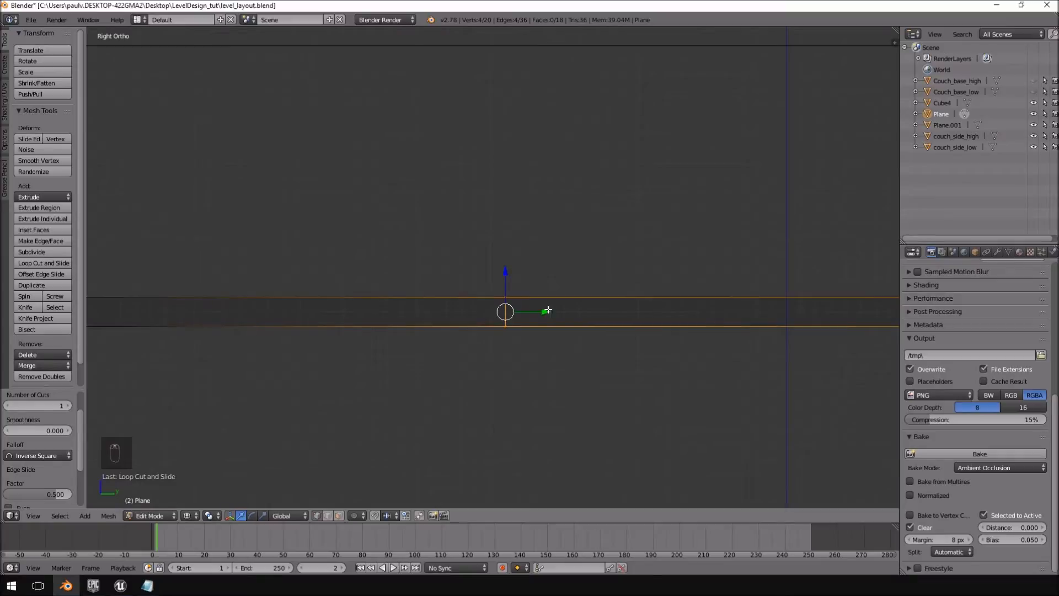
scroll(545, 309, "up", 3)
scroll(574, 337, "down", 5)
scroll(731, 268, "down", 3)
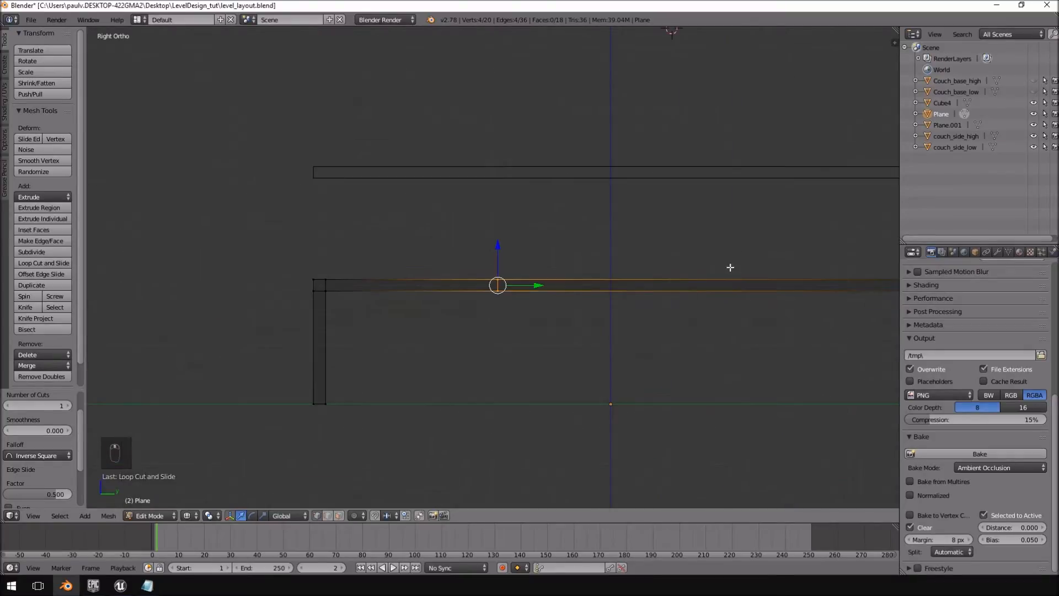
Add a second loop cut close to the first on its positive Y side, with a slide factor of 0.9
key("ctrl+r")
left_click(700, 282)
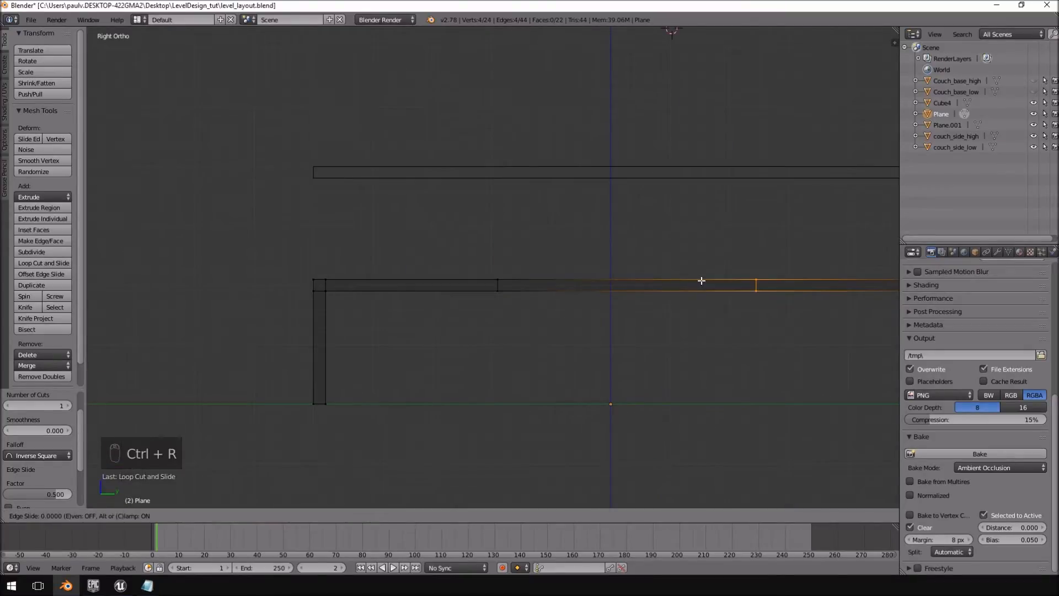
left_click(464, 295)
scroll(558, 307, "up", 8)
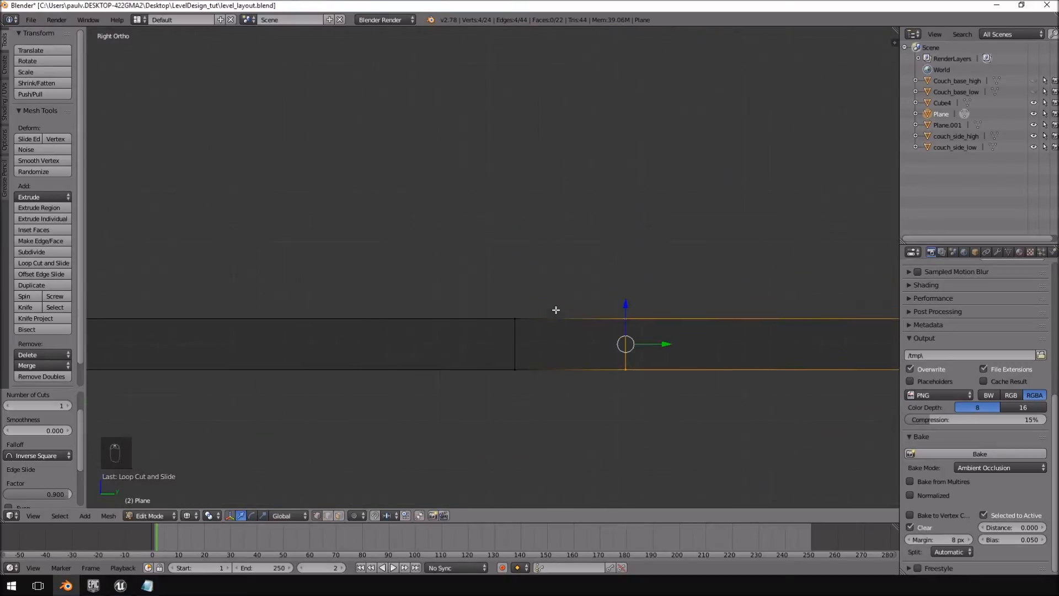
Move the second edge loop along Y to one board thickness from the first and snap it to the grid
key("g")
left_click(518, 320)
scroll(667, 367, "up", 5)
middle_click_drag(666, 367, 472, 211, "shift")
left_click_drag(557, 295, 537, 286)
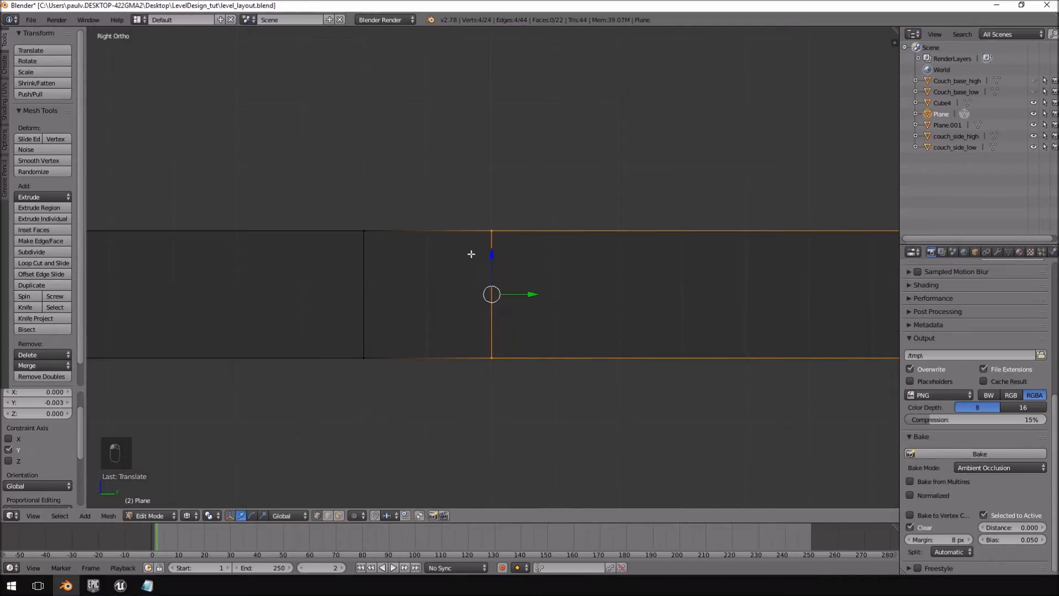
key("shift+s")
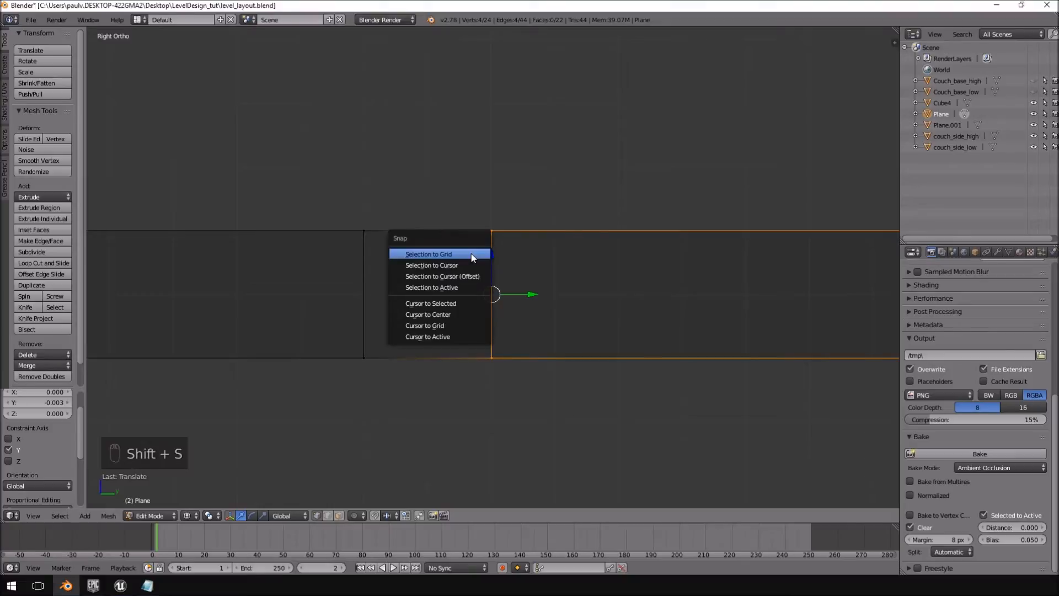
left_click(472, 253)
Extrude the narrow strip between the two loops up 0.17 to the tabletop's underside as a divider
scroll(472, 253, "down", 6)
key("a")
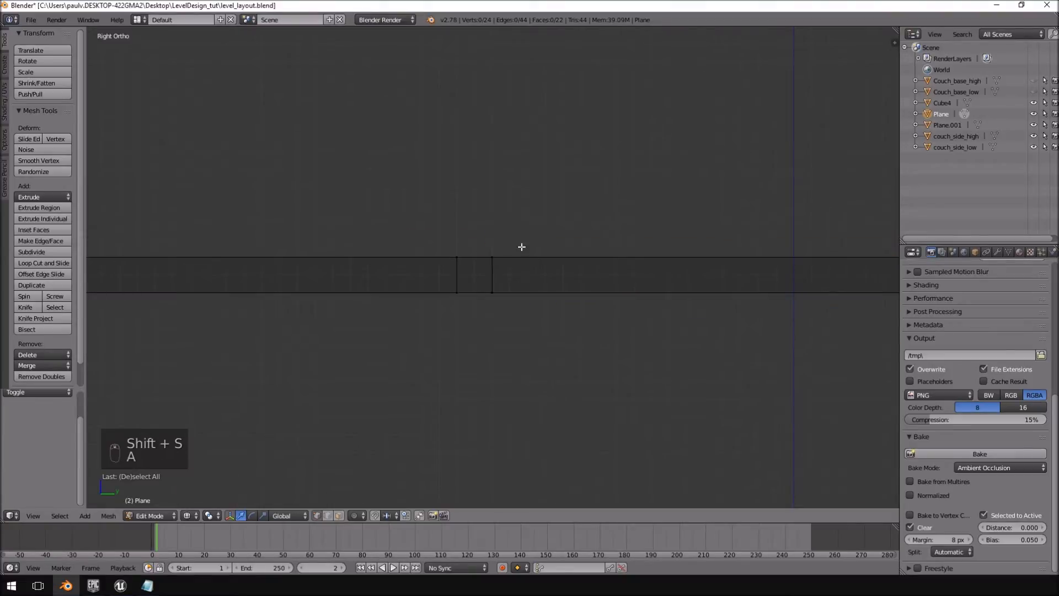
mouse_move(520, 246)
left_mouse_down("ctrl")
mouse_move(438, 256)
mouse_move(511, 262)
left_mouse_up("ctrl")
middle_click_drag(541, 255, 571, 367, "shift")
key("e")
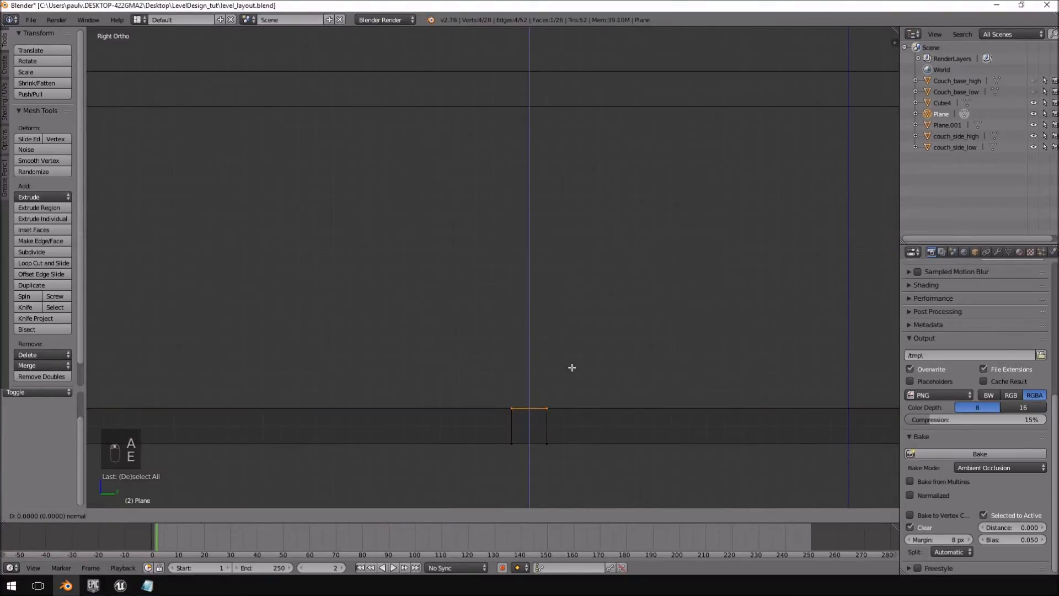
left_click(587, 64)
scroll(593, 285, "down", 3)
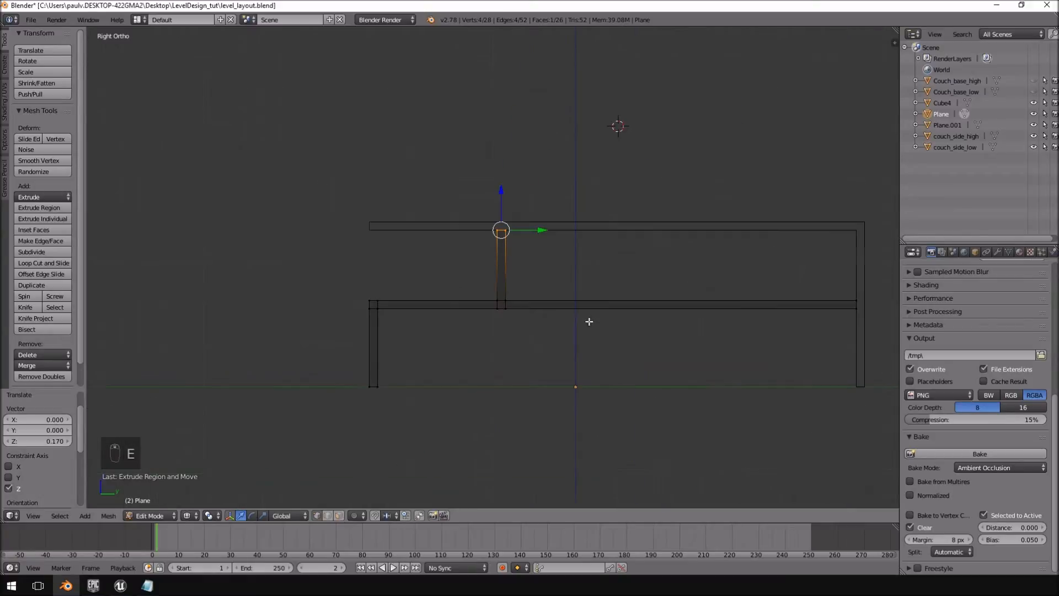
key("Tab")
Move the whole divider and its edge loops along positive Y, closer to the middle of the table
middle_click_drag(530, 303, 499, 267)
key("a")
key("a")
right_click(499, 267)
key("KP_3")
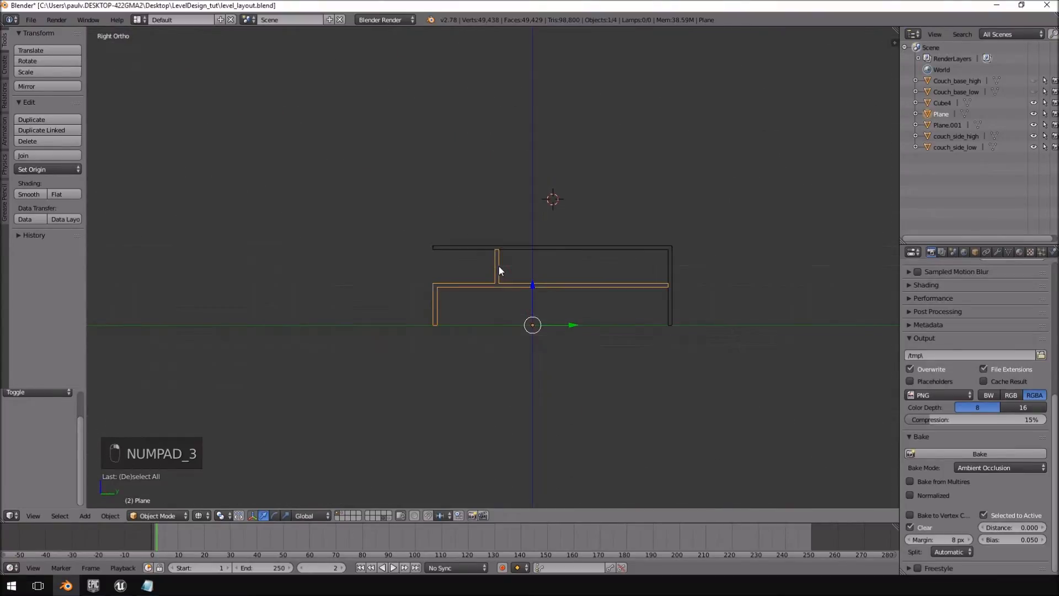
scroll(499, 266, "up", 3)
key("Tab")
scroll(498, 266, "up", 5)
key("a")
key("a")
mouse_move(649, 104)
left_mouse_down("ctrl")
mouse_move(350, 336)
mouse_move(622, 419)
left_mouse_up("ctrl")
mouse_move(553, 303)
left_mouse_down()
mouse_move(679, 300)
mouse_move(662, 300)
left_mouse_up()
scroll(660, 300, "down", 5)
middle_click_drag(660, 300, 534, 297)
key("Tab")
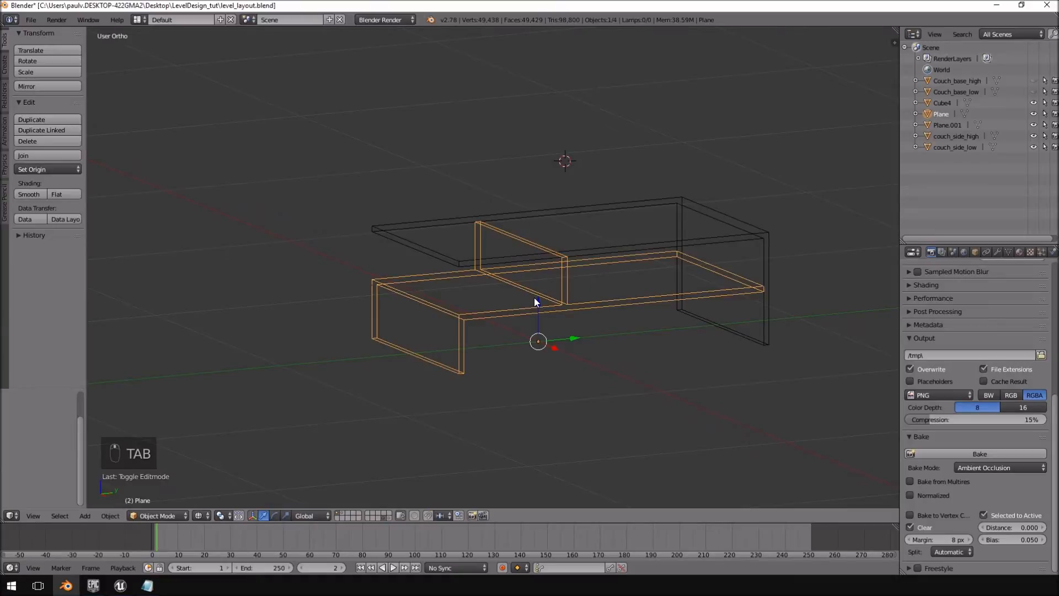
Compare the table in solid perspective display with the reference video's coffee table, and view it from the right side
scroll(534, 296, "up", 2)
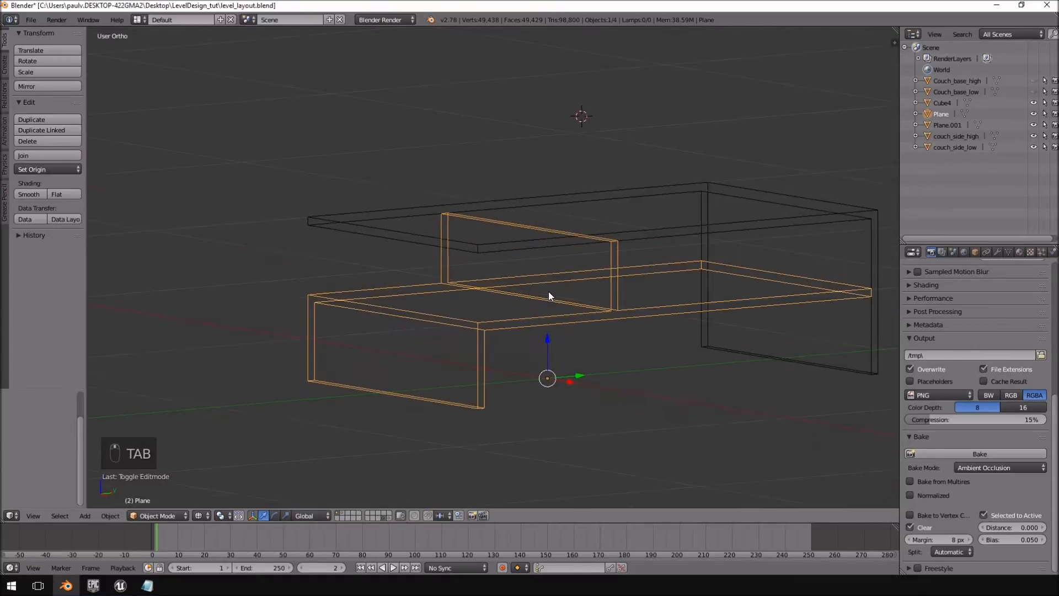
key("KP_5")
scroll(549, 292, "down", 3)
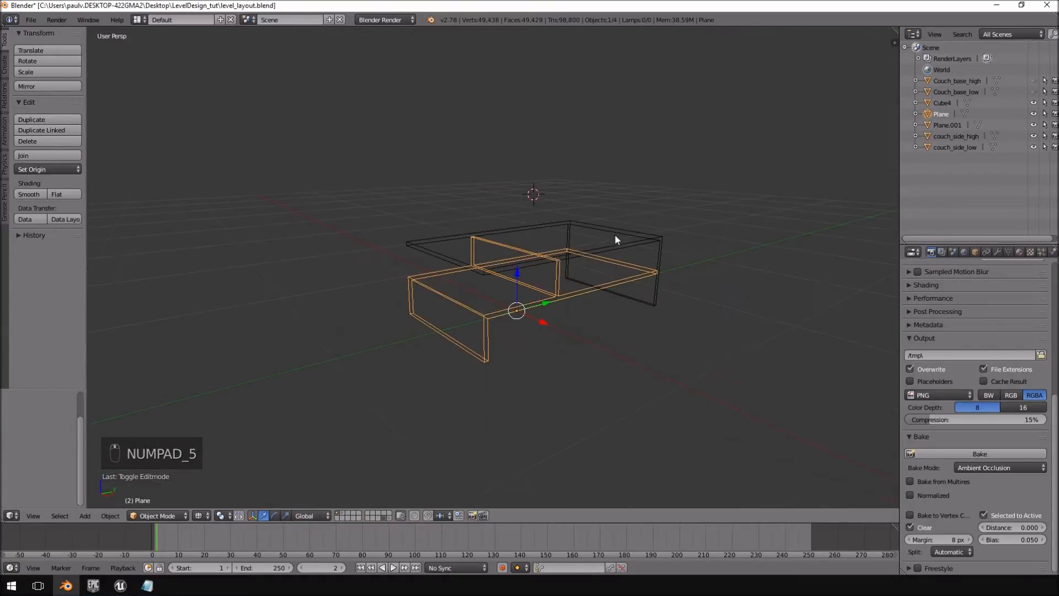
key("z")
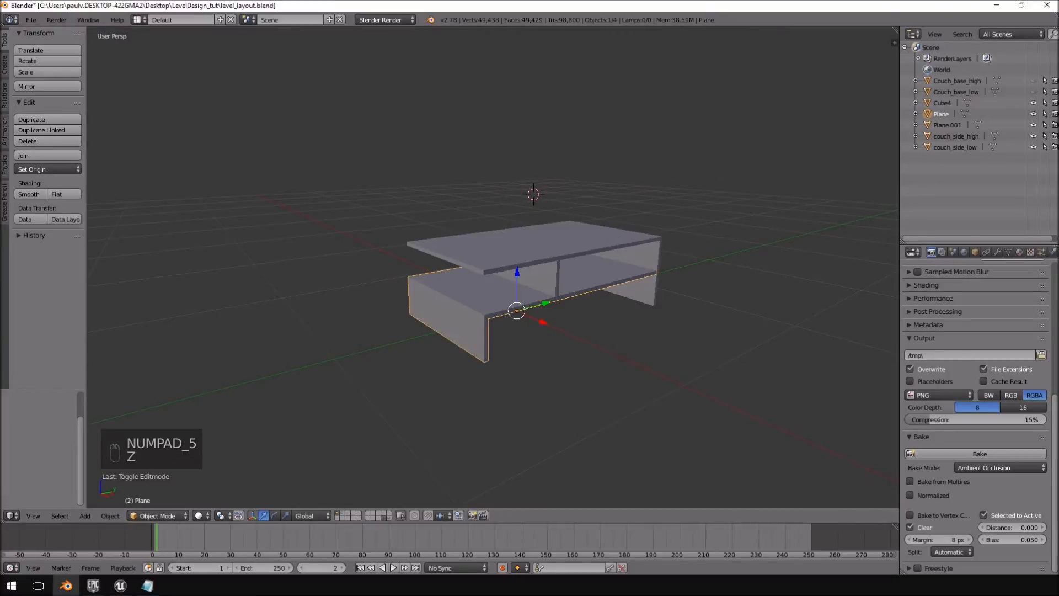
left_click_drag(1058, 25, 875, 28)
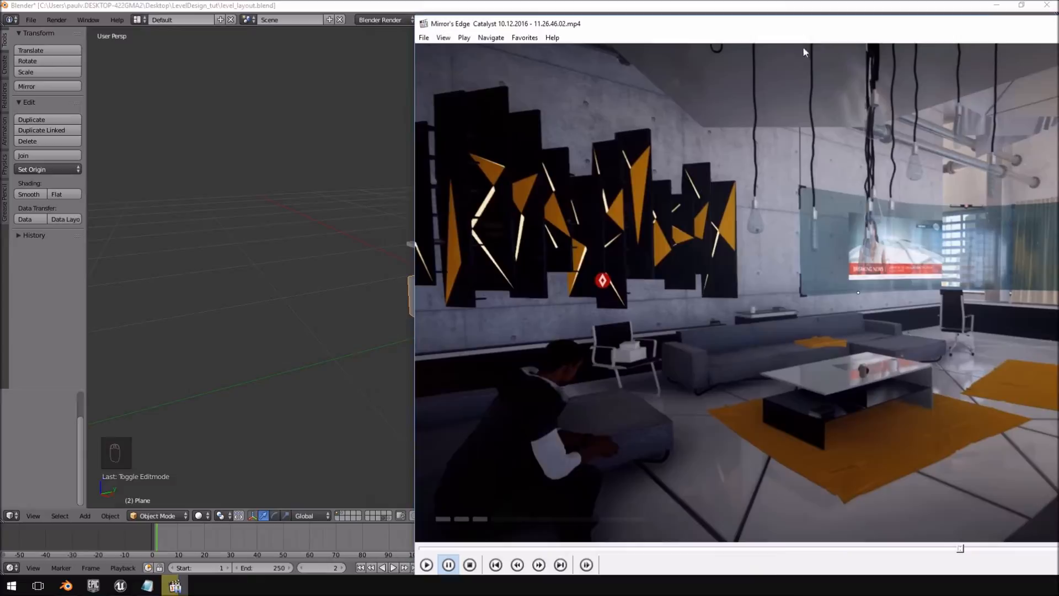
left_click_drag(416, 125, 668, 122)
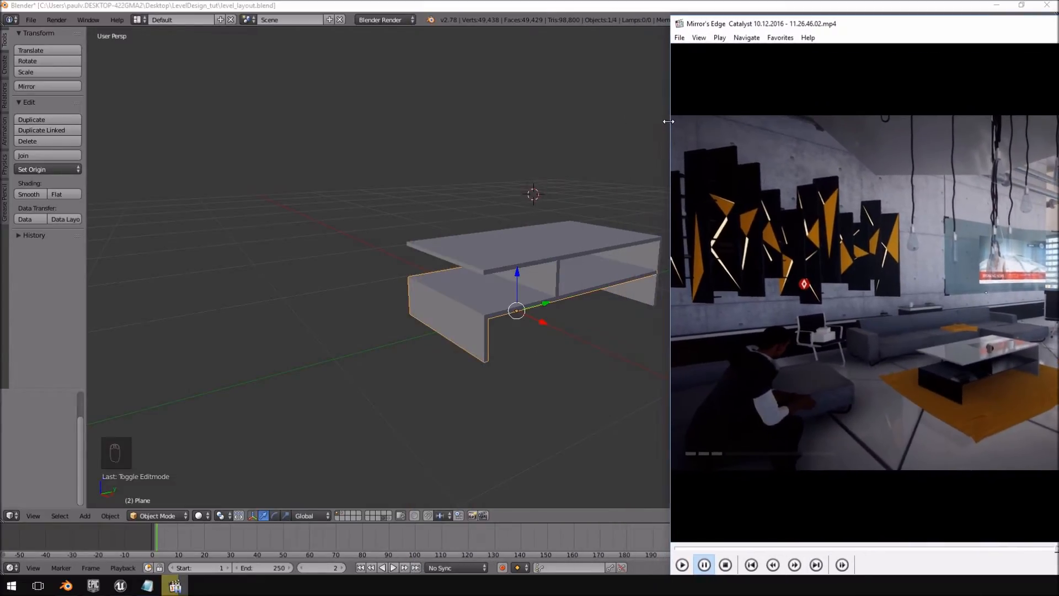
left_click_drag(778, 24, 1057, 25)
middle_click_drag(586, 283, 600, 260)
key("KP_3")
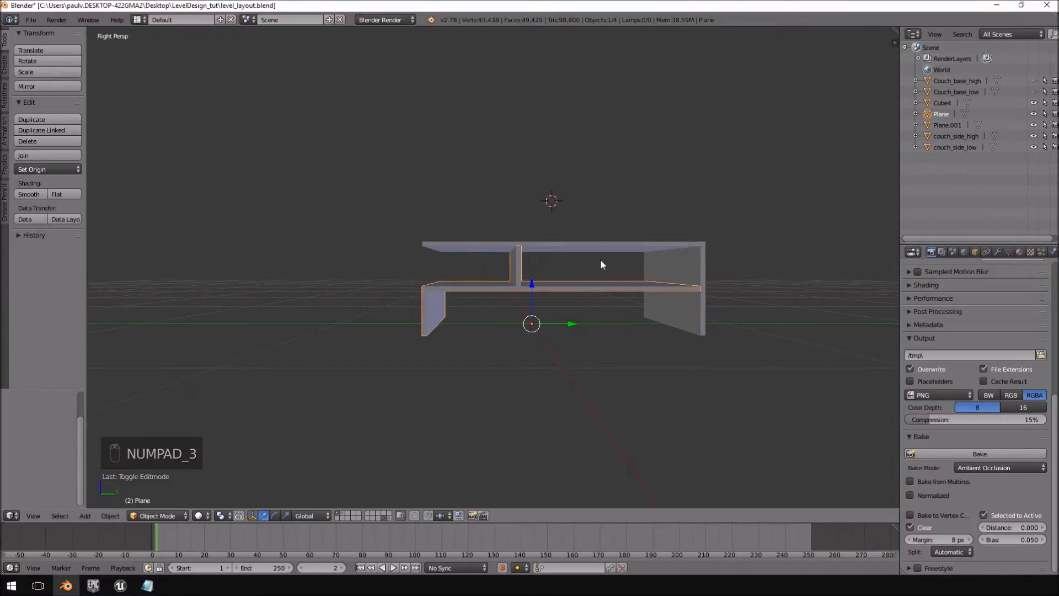
Try bevelling the lower board's long upper edge between the side panel and the divider by about 0.016 with 14 segments
key("KP_5")
scroll(601, 259, "up", 5)
middle_click_drag(600, 259, 660, 280)
key("Tab")
scroll(679, 291, "up", 3)
scroll(678, 291, "down", 3)
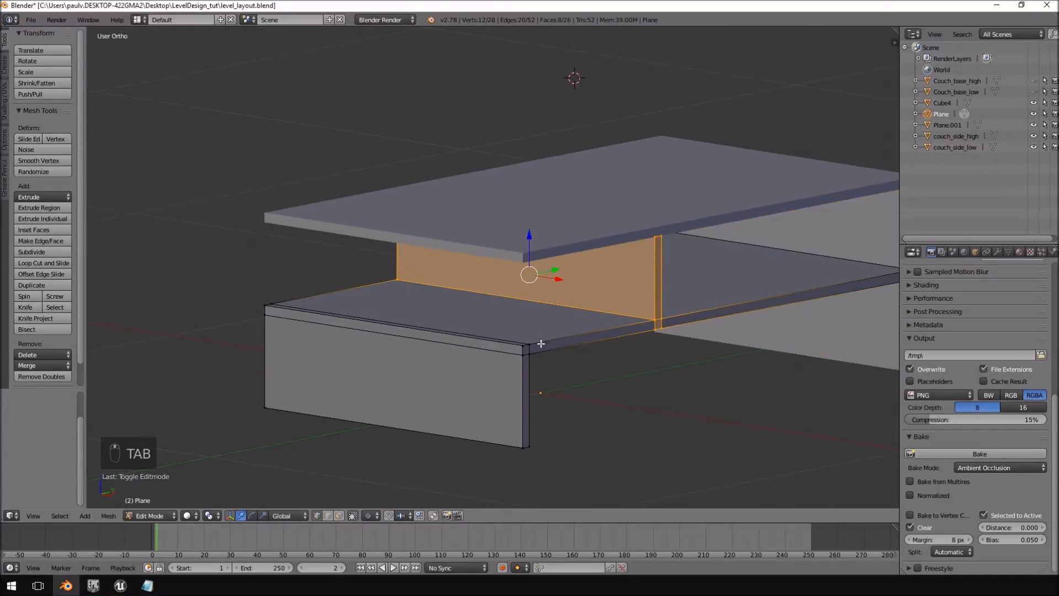
scroll(604, 336, "up", 4)
key("a")
key("a")
right_click(491, 334)
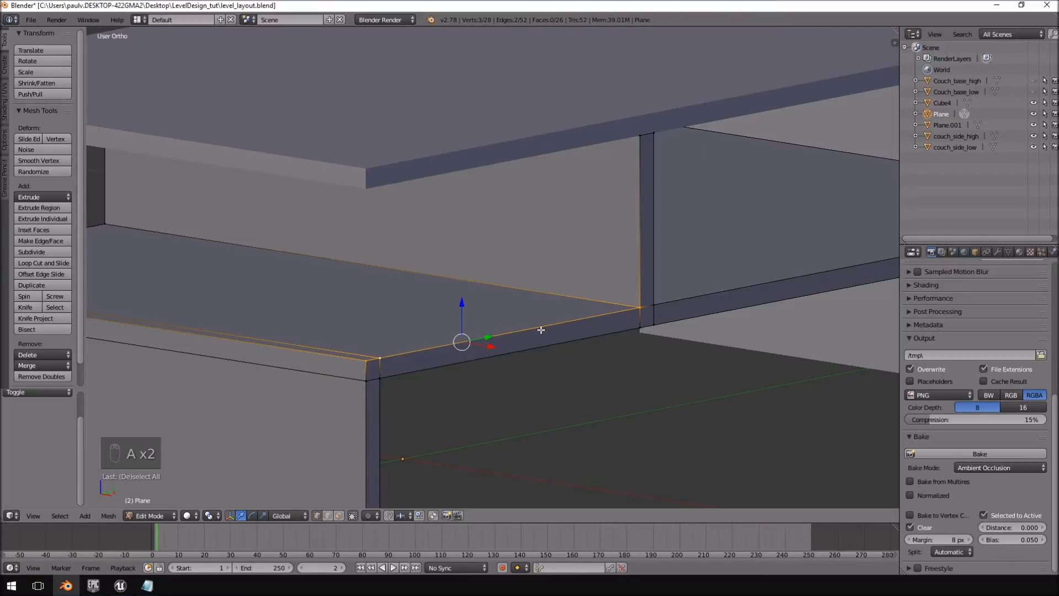
key("ctrl+b")
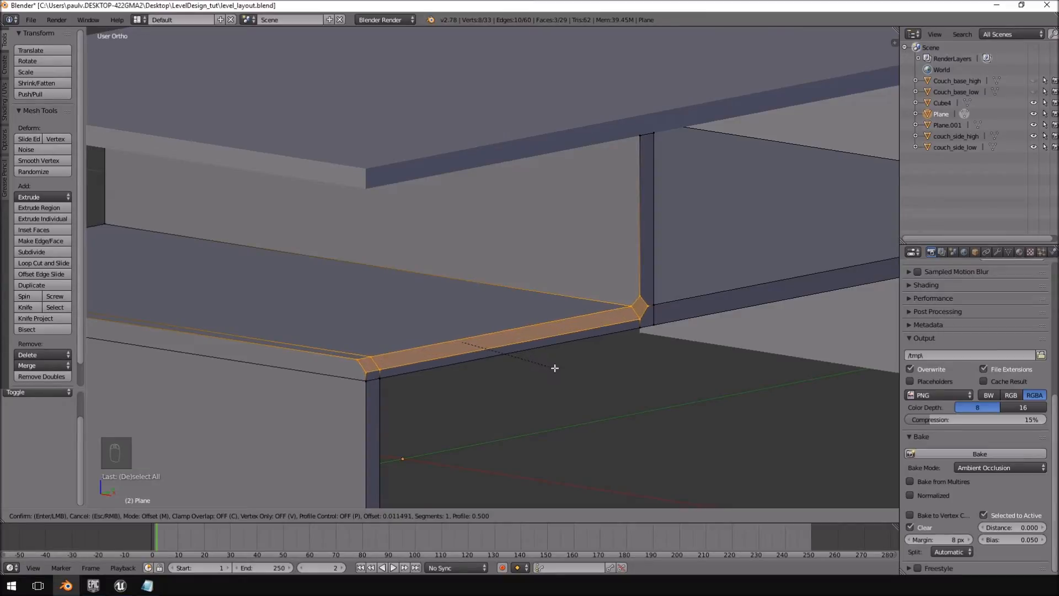
scroll(554, 368, "up", 4)
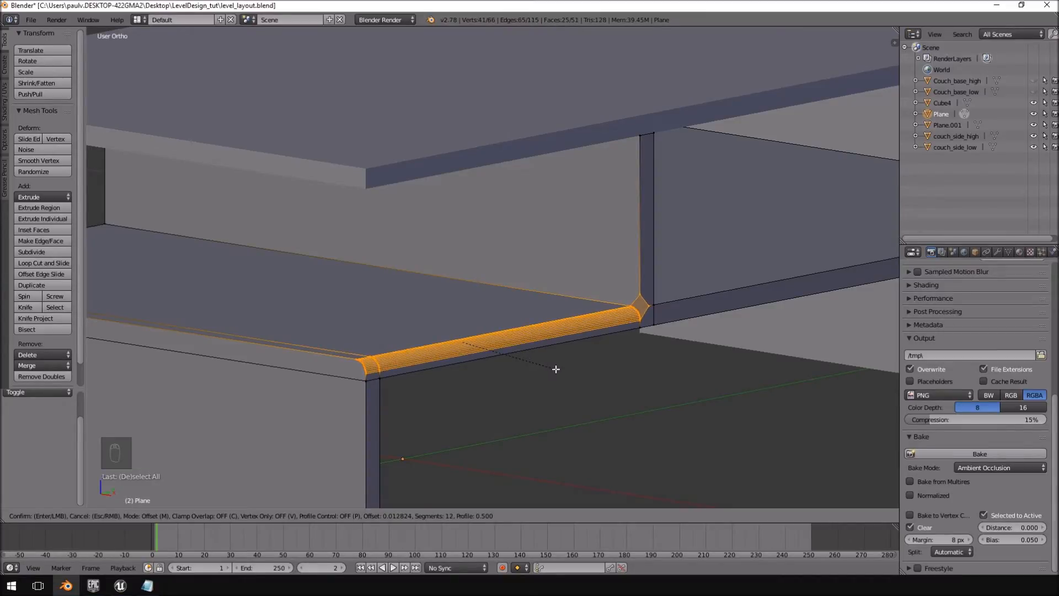
scroll(555, 369, "down", 3)
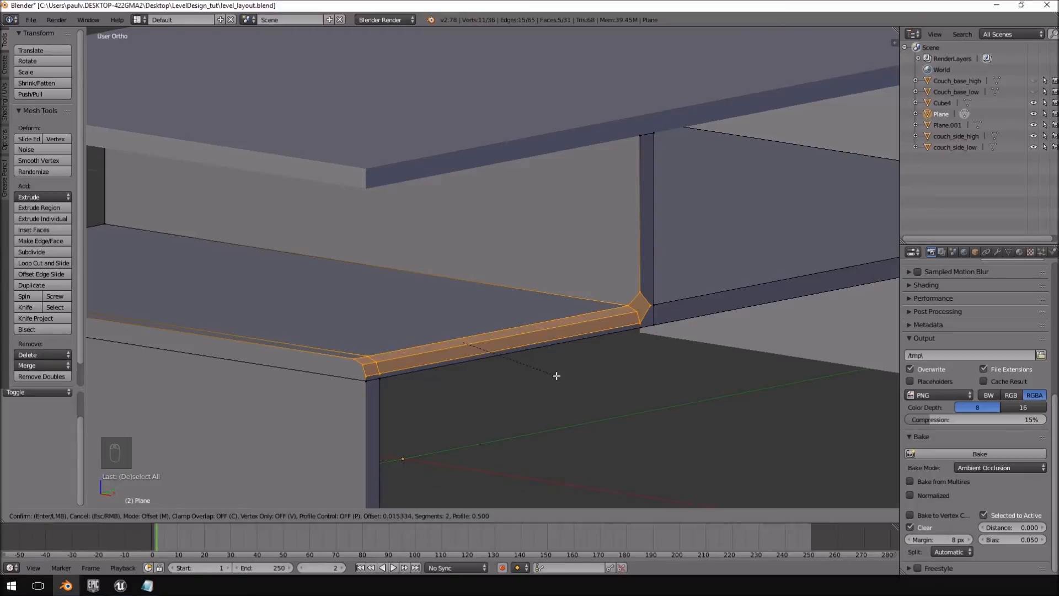
scroll(556, 376, "up", 4)
left_click(555, 374)
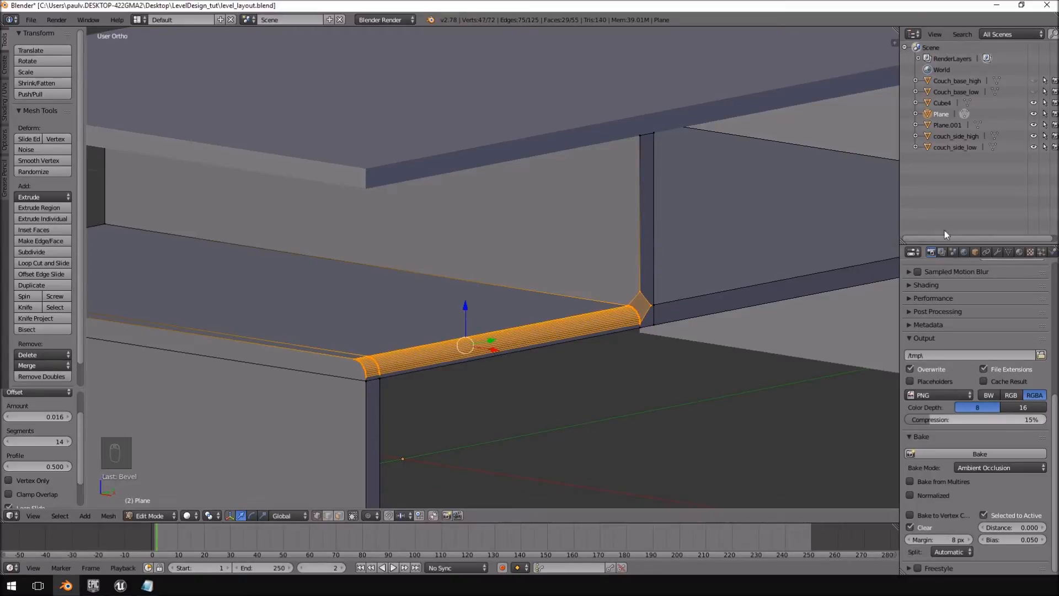
Inspect the rounded edge from another angle, and undo the bevel on the lower board
key("Tab")
mouse_move(554, 367)
middle_mouse_down()
mouse_move(490, 357)
mouse_move(568, 356)
middle_mouse_up()
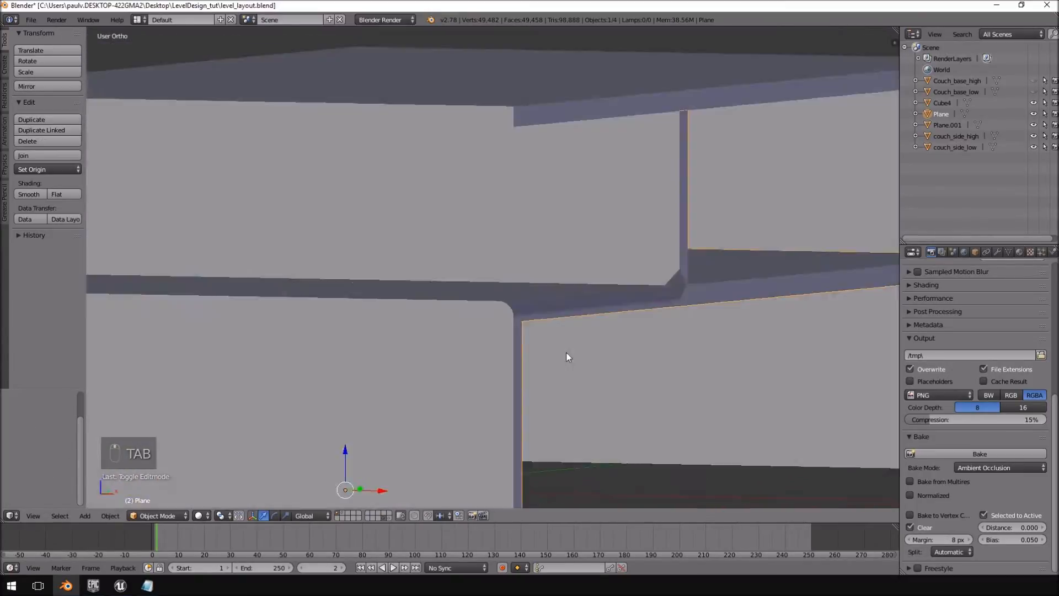
middle_click_drag(567, 287, 456, 372)
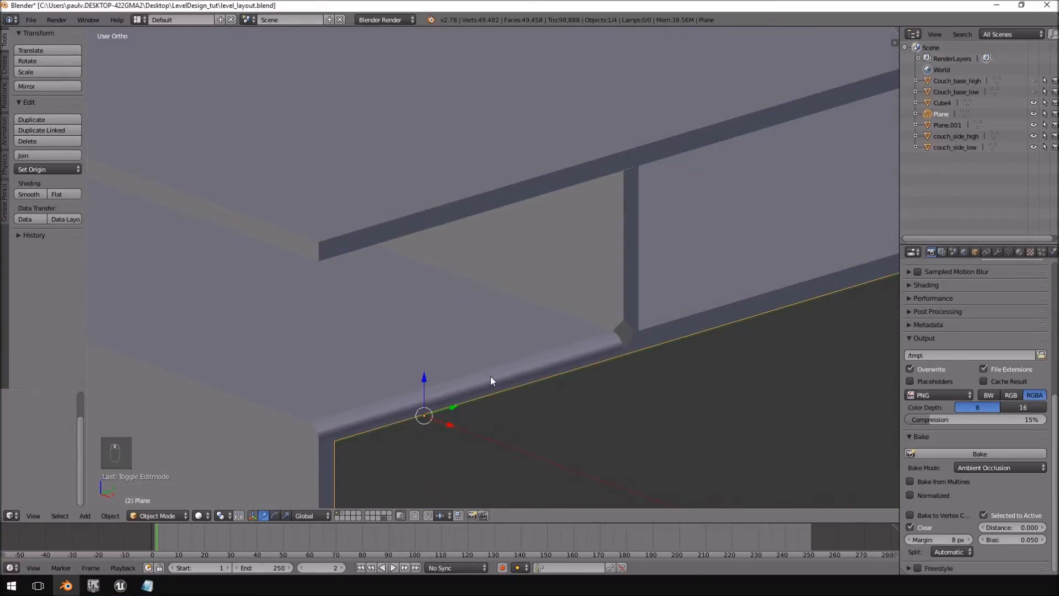
key("Tab")
key("ctrl+z")
key("ctrl+z")
key("ctrl+z")
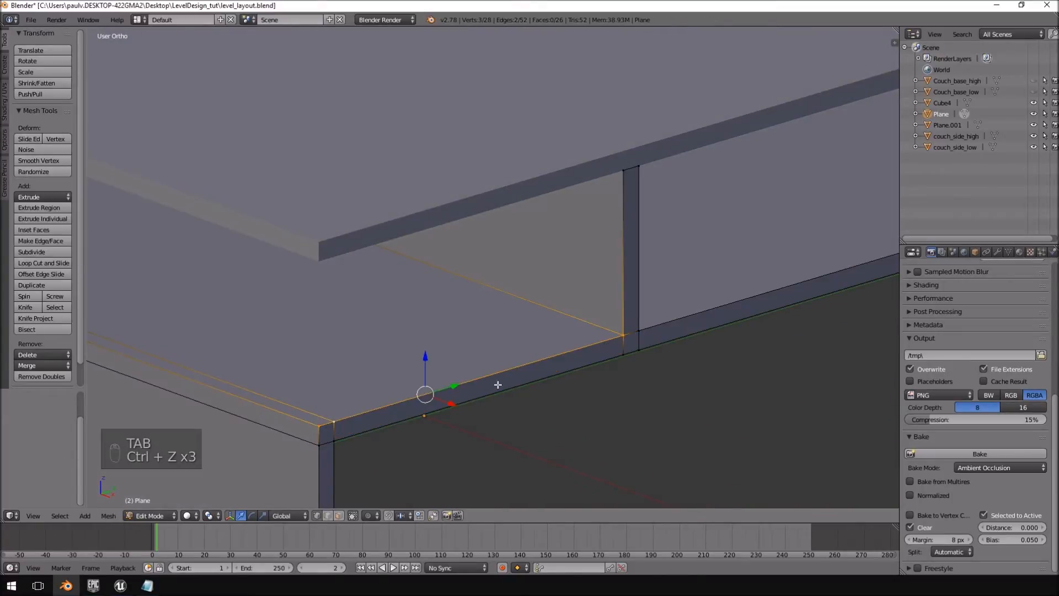
scroll(536, 340, "down", 3)
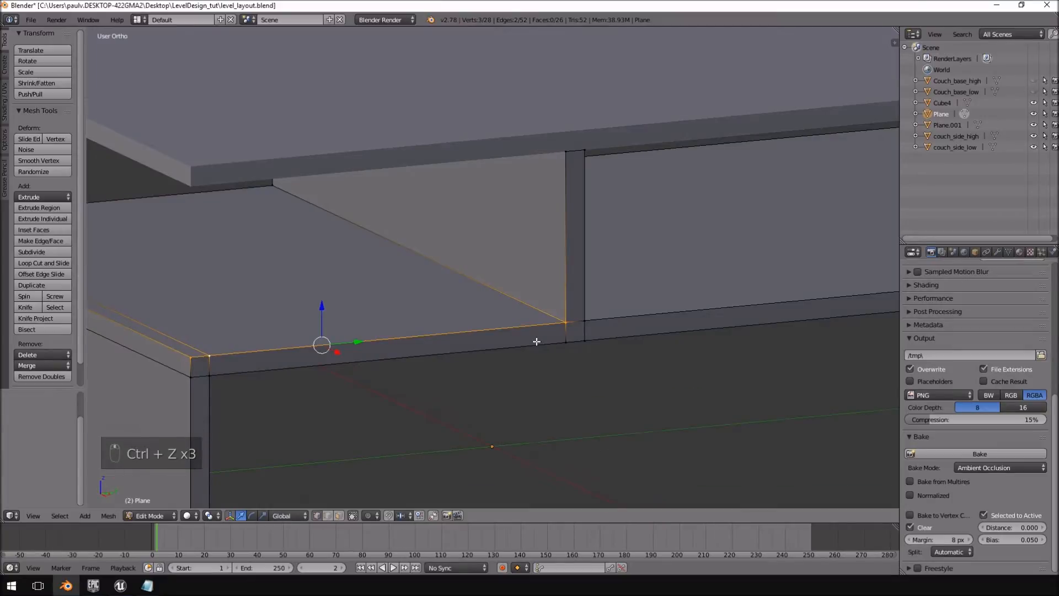
View the whole table, return to editing the lower part's mesh, and split the 3D view vertically into two areas
key("KP_3")
key("Tab")
scroll(537, 346, "down", 3)
middle_click_drag(536, 345, 533, 299)
scroll(593, 353, "up", 3)
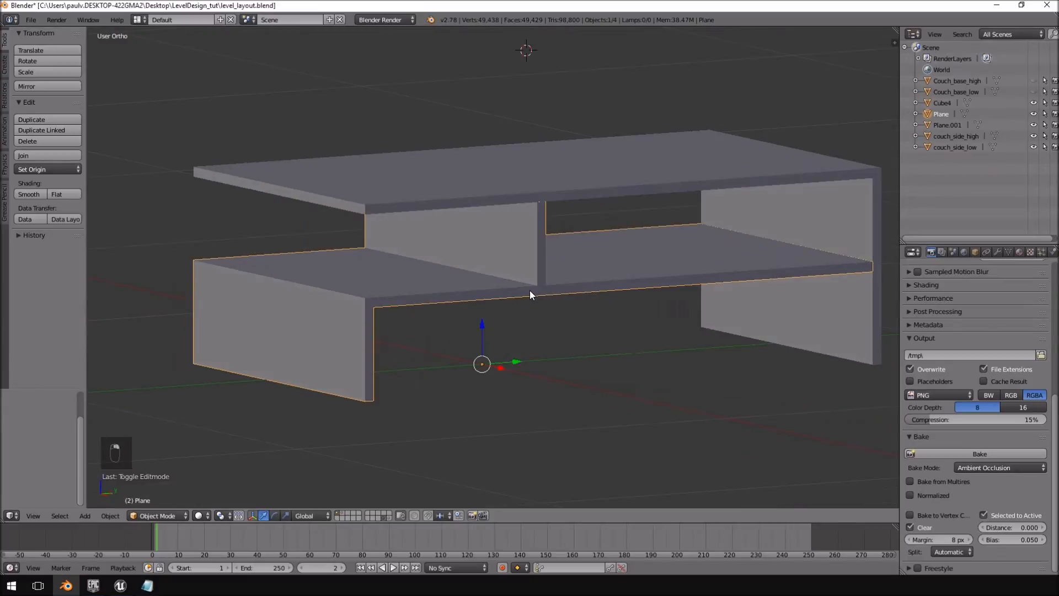
key("Tab")
middle_click_drag(530, 291, 340, 343)
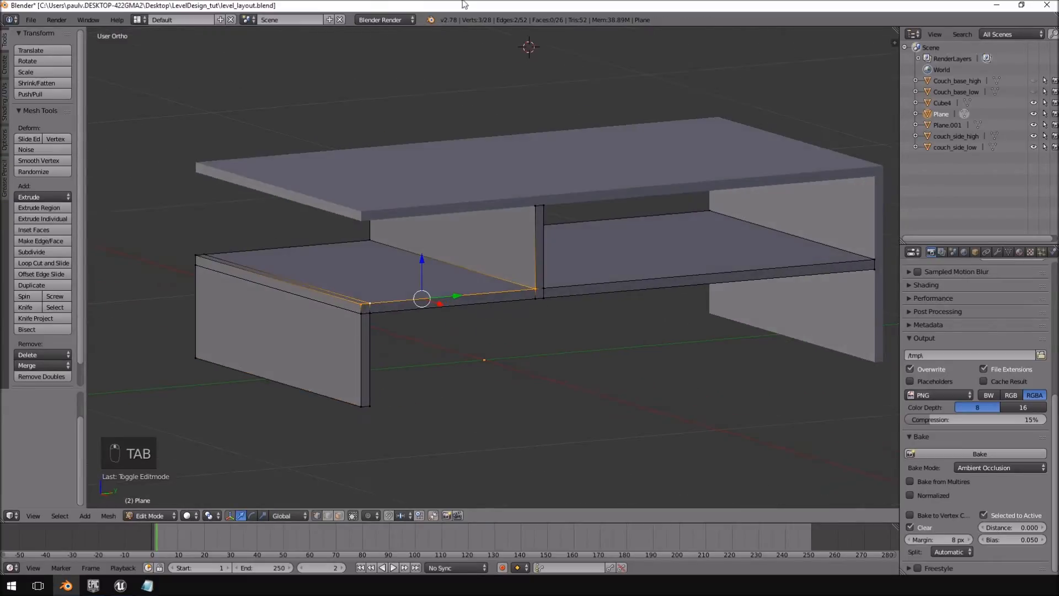
right_click(458, 28)
left_click(457, 40)
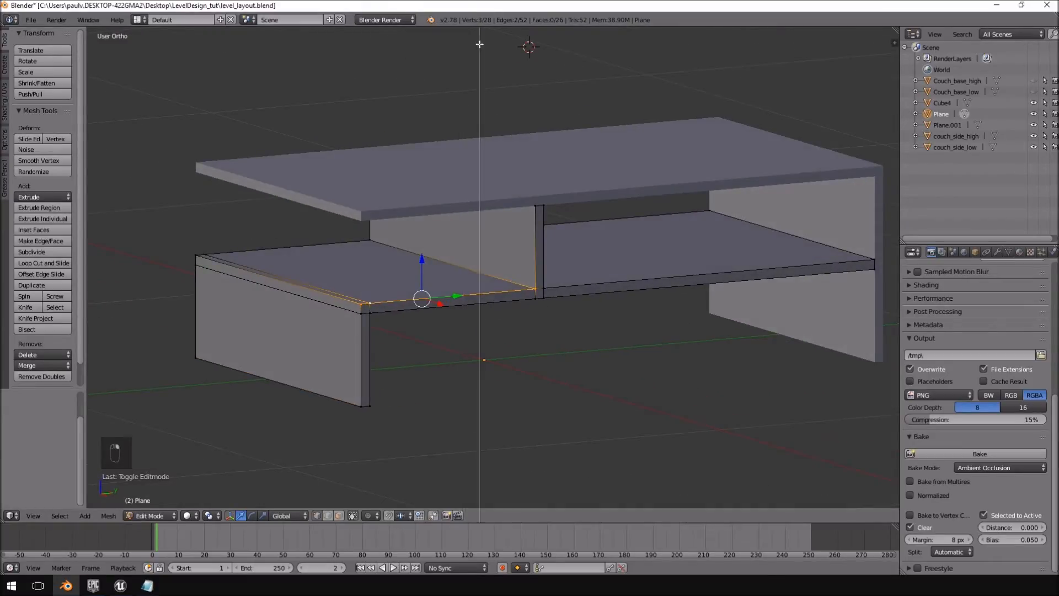
left_click(478, 83)
left_click_drag(565, 406, 482, 408)
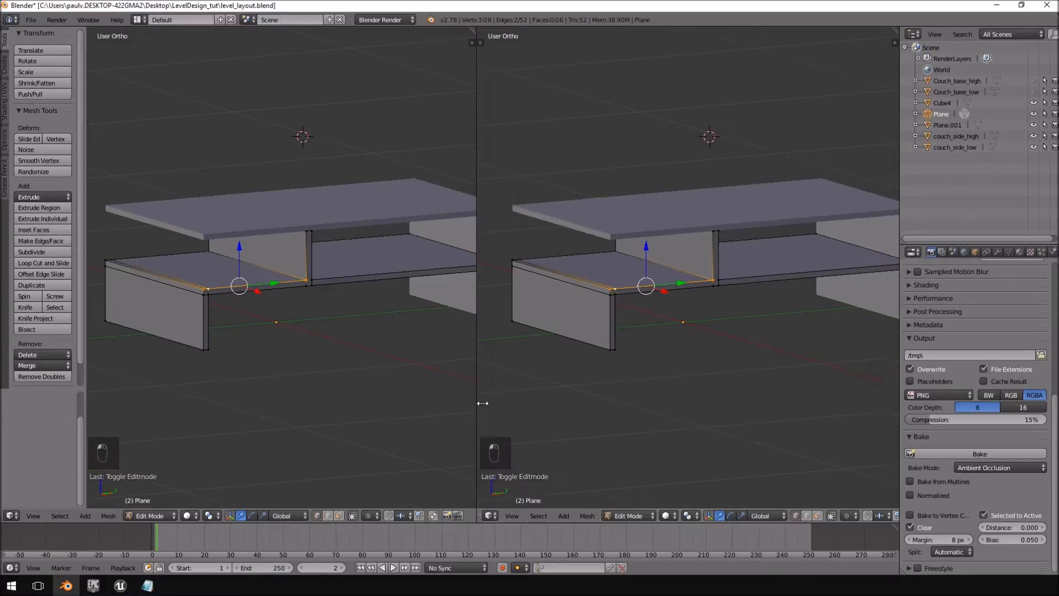
Change the second area to the UV/Image Editor and widen the 3D view so the whole table fits
left_click(490, 516)
left_click(510, 430)
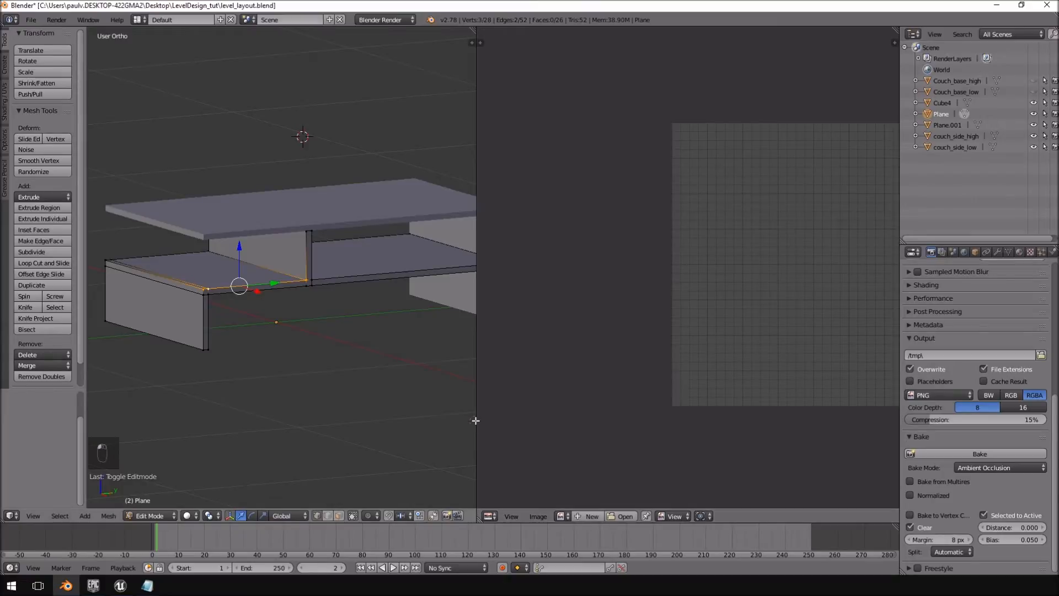
left_click_drag(475, 420, 563, 414)
middle_click_drag(833, 319, 717, 321)
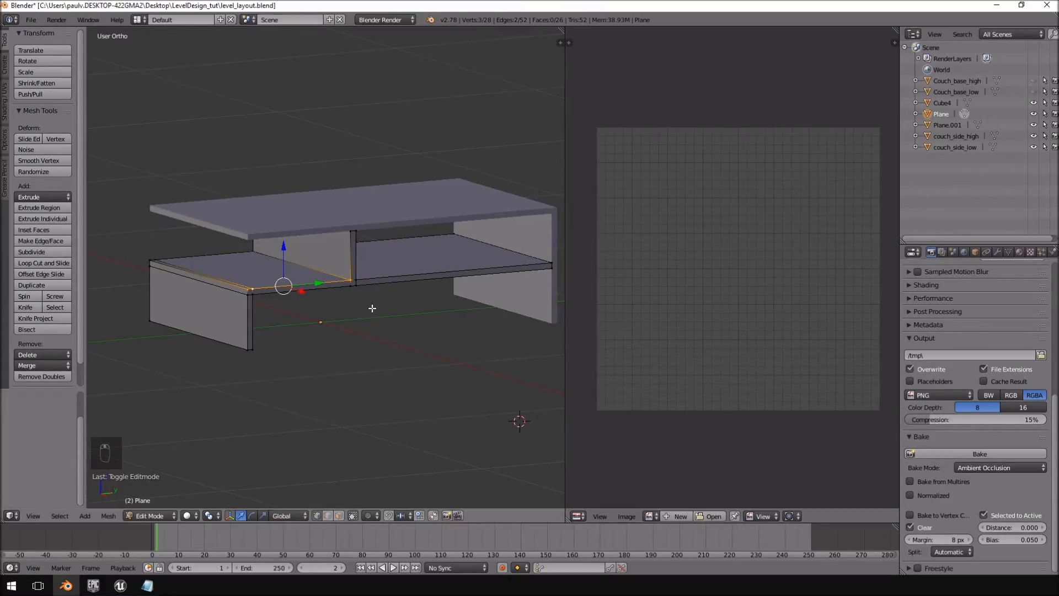
Select the lower part's entire mesh and unwrap it with Smart UV Project at an angle limit of 66 and island margin of 0
key("a")
key("a")
mouse_move(457, 297)
middle_mouse_down()
mouse_move(440, 283)
mouse_move(450, 300)
middle_mouse_up()
middle_click_drag(301, 263, 335, 274)
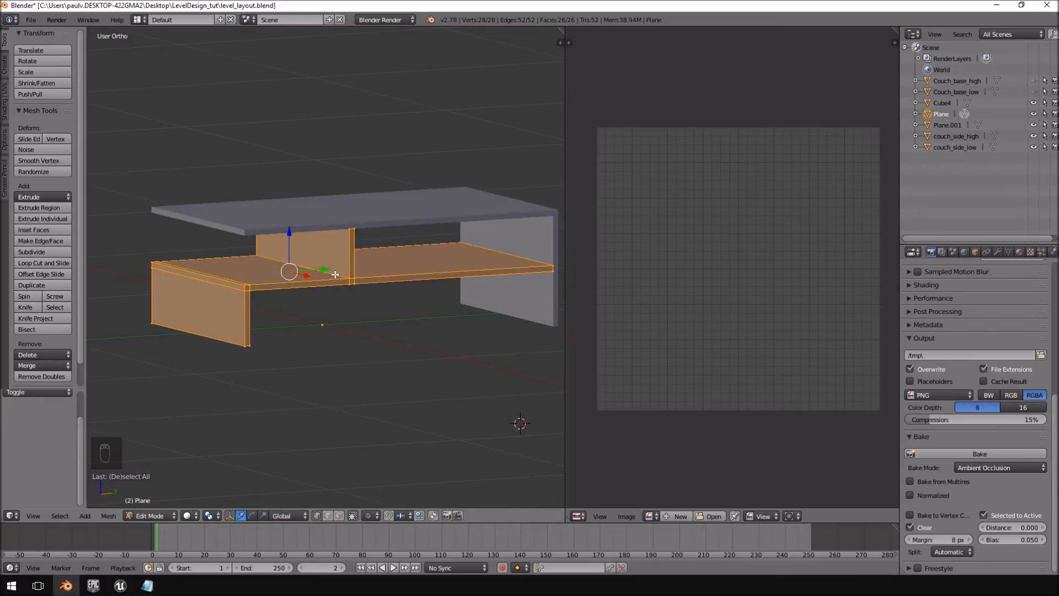
key("u")
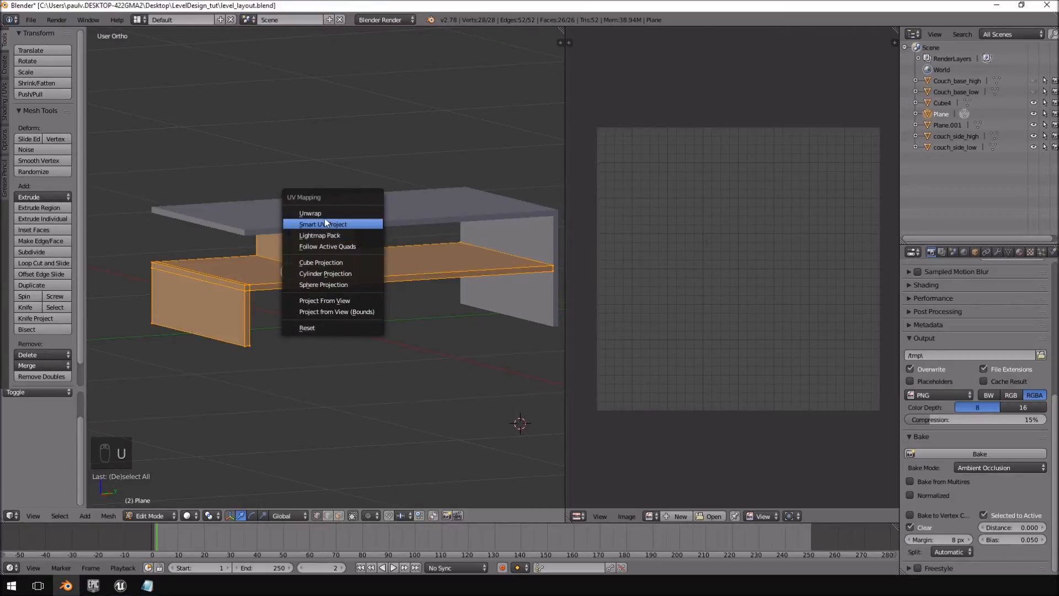
left_click(343, 224)
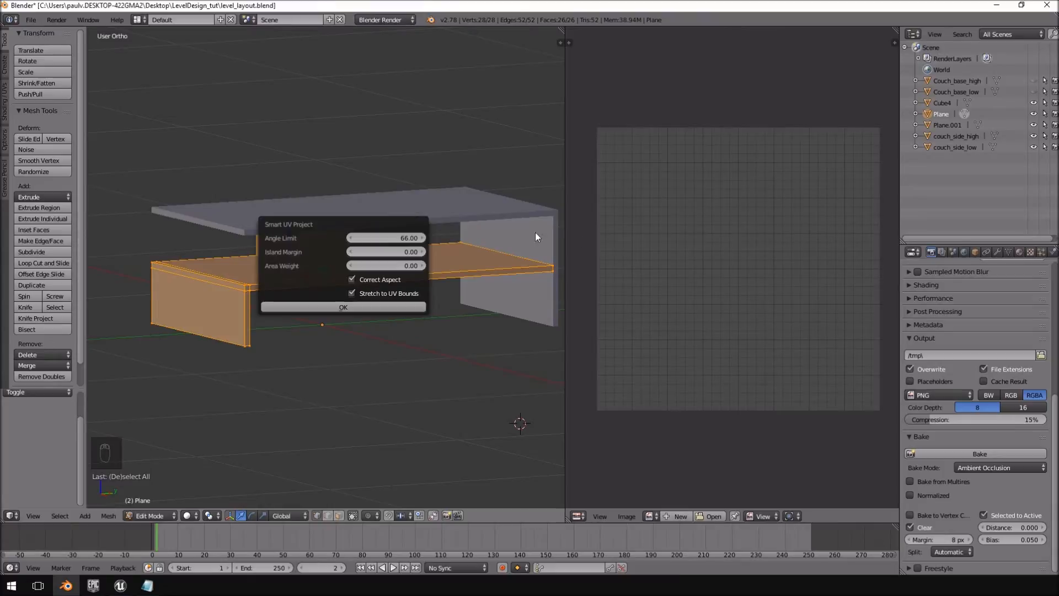
left_click(358, 307)
scroll(854, 286, "up", 3)
scroll(769, 272, "down", 3)
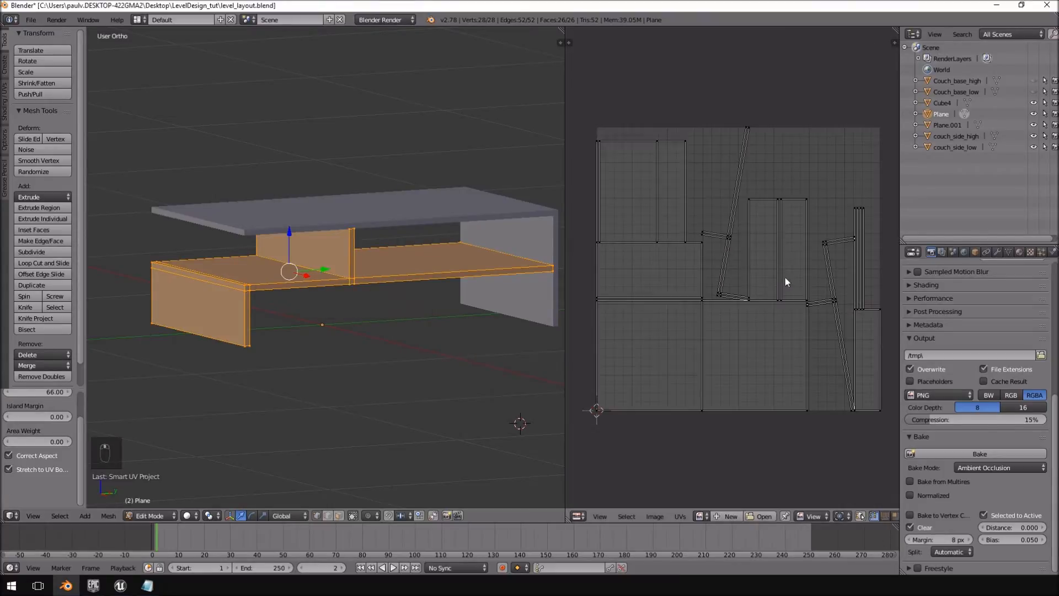
Select all UV islands of the lower part and average their scale
scroll(772, 292, "up", 1)
scroll(794, 297, "up", 1)
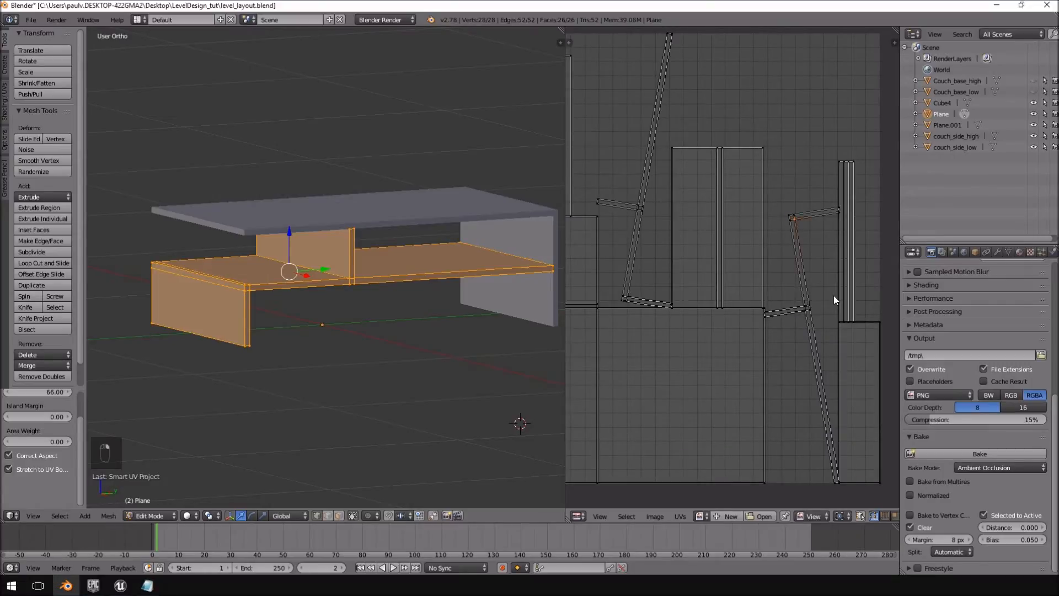
scroll(833, 295, "up", 2)
scroll(833, 296, "down", 2)
key("a")
key("a")
key("a")
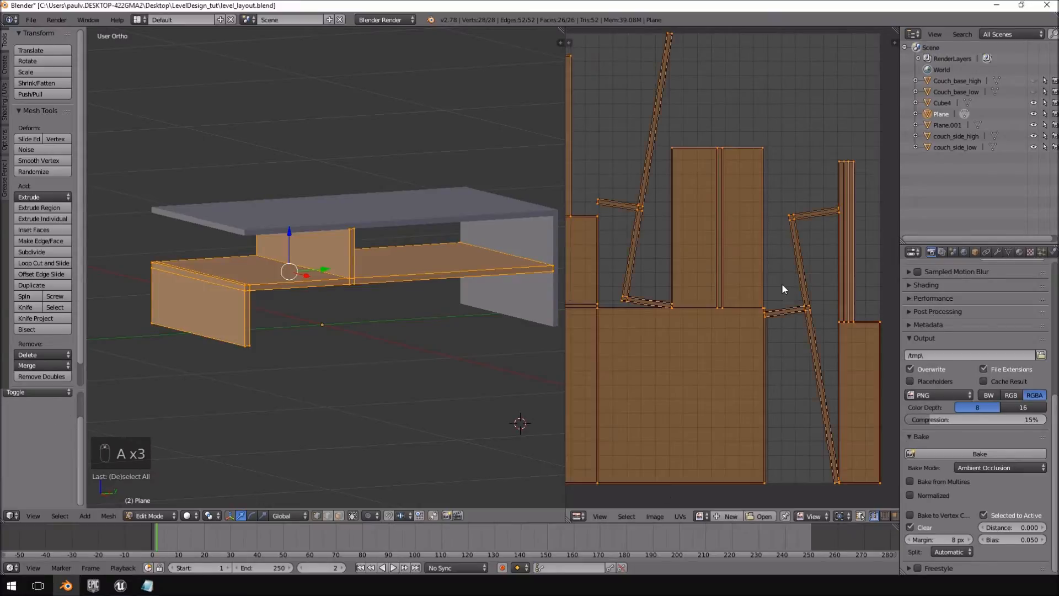
left_click(682, 516)
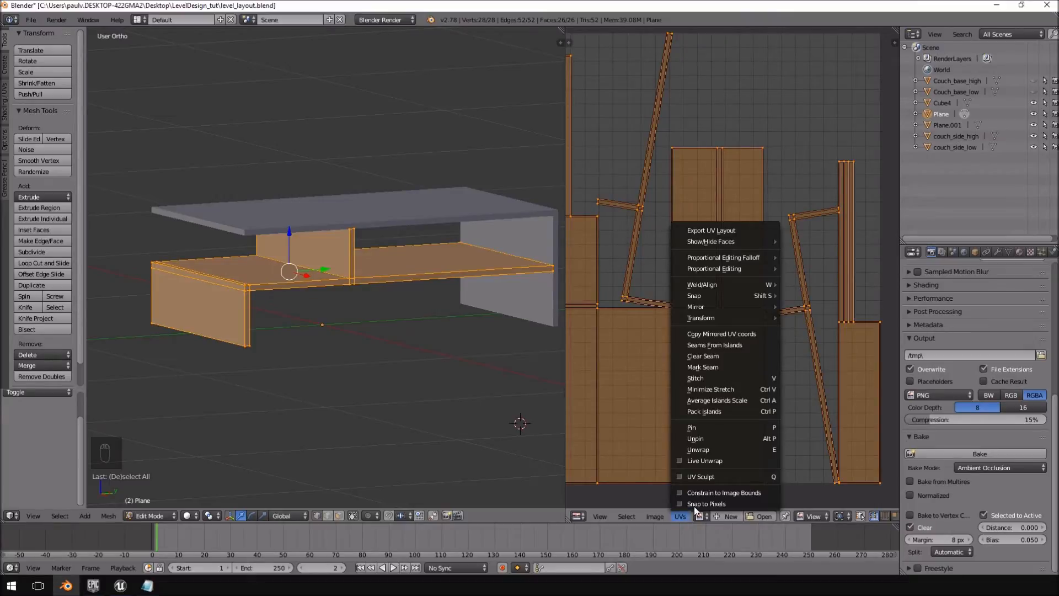
left_click(740, 402)
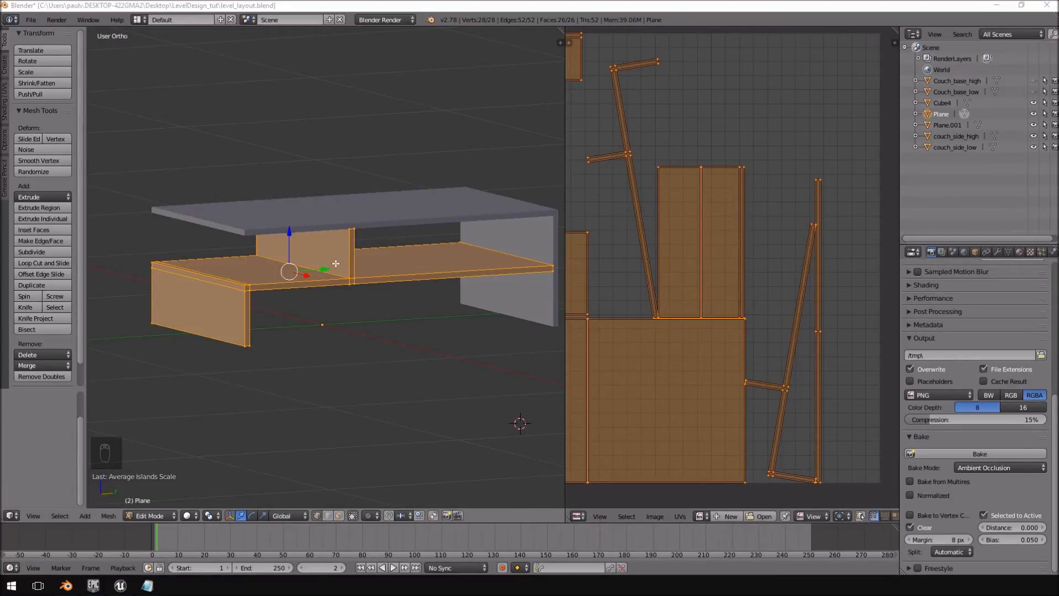
Unwrap the lower part again with Smart UV Project using an island margin of 0.54
key("u")
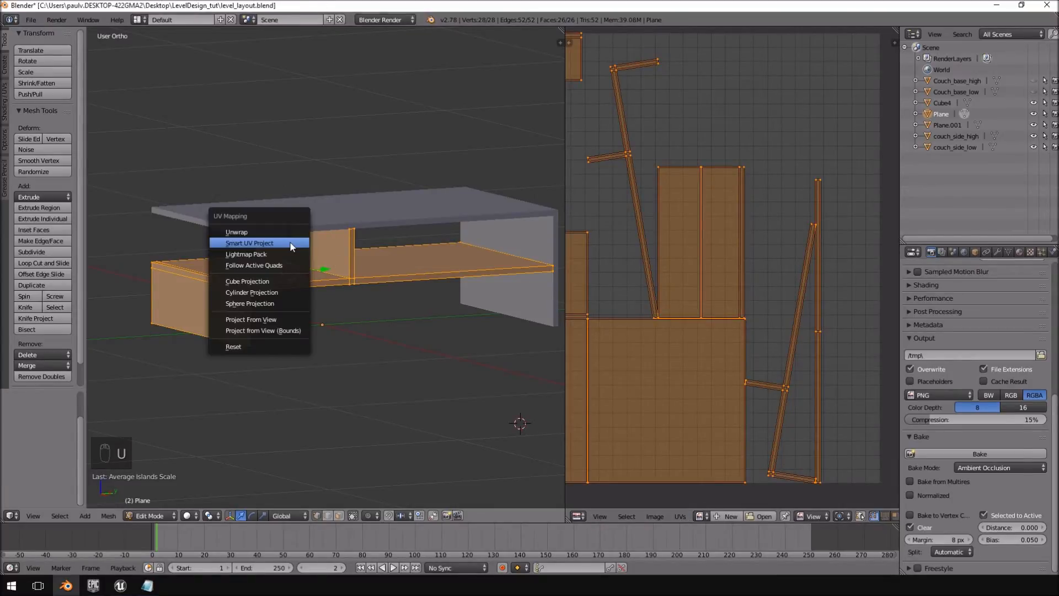
left_click(285, 243)
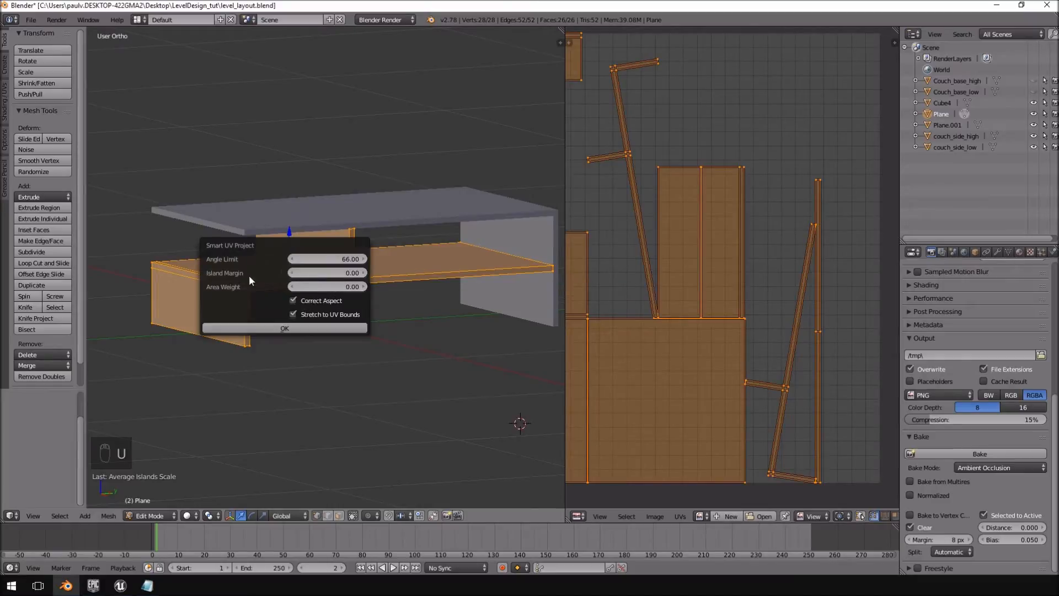
left_click(364, 272)
left_click(364, 271)
left_click(364, 271)
left_click_drag(360, 275, 386, 276)
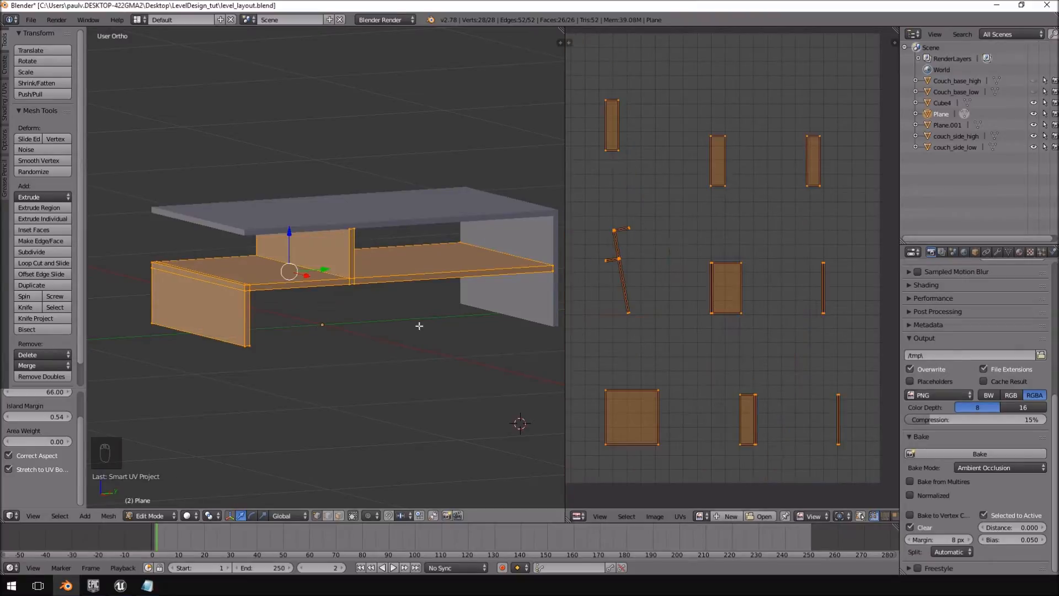
Redo the Smart UV Project of the lower part with an island margin of 0.03
key("u")
left_click(270, 281)
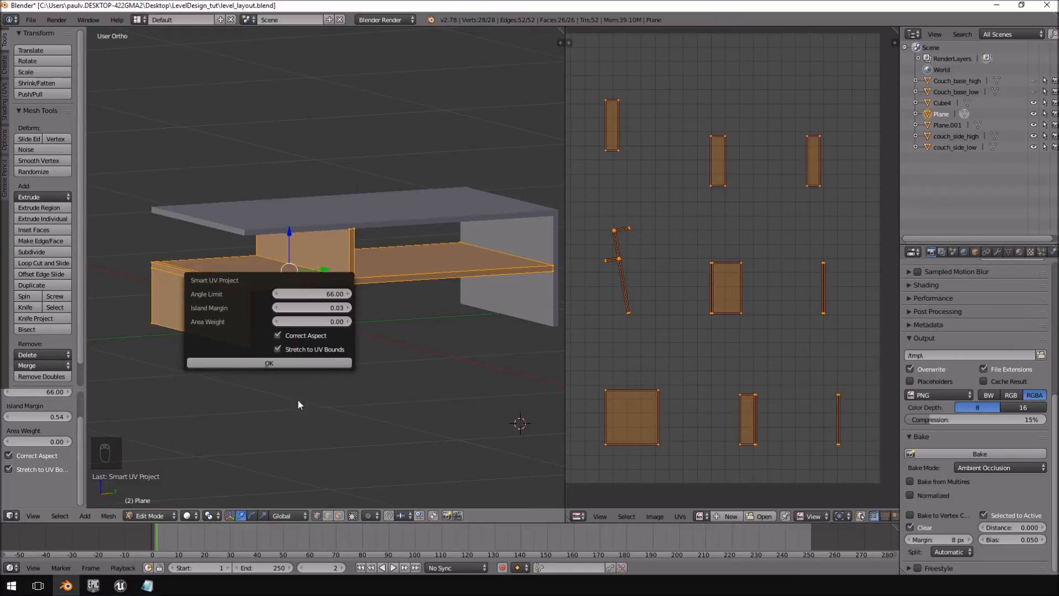
left_click(299, 364)
Examine the spacing between the UV islands and the narrow angled strips of the board edges in the unwrapped layout
middle_click_drag(665, 258, 760, 281)
middle_click_drag(773, 216, 654, 170)
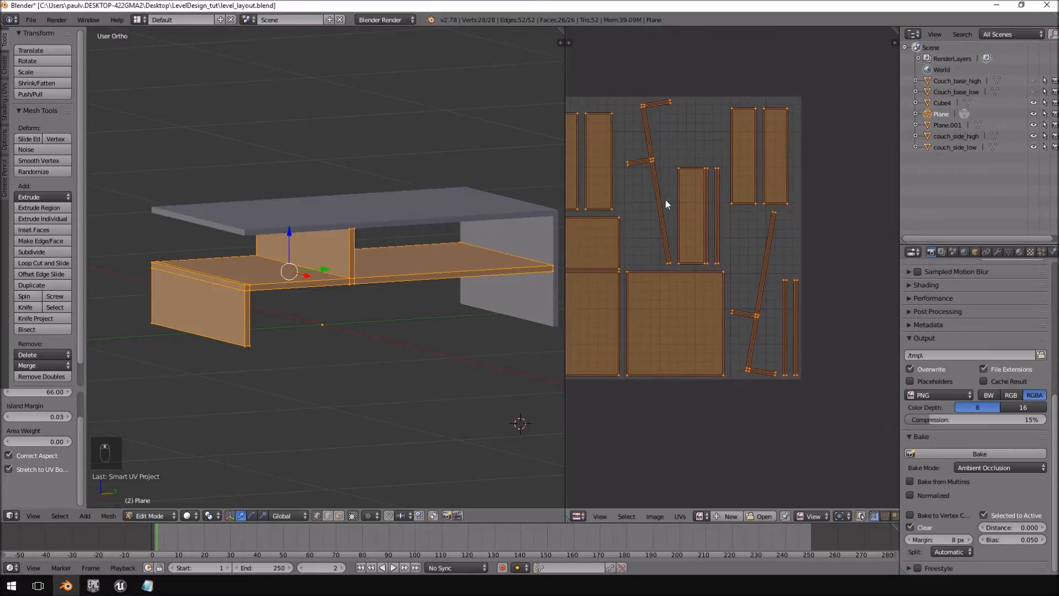
scroll(829, 311, "up", 3)
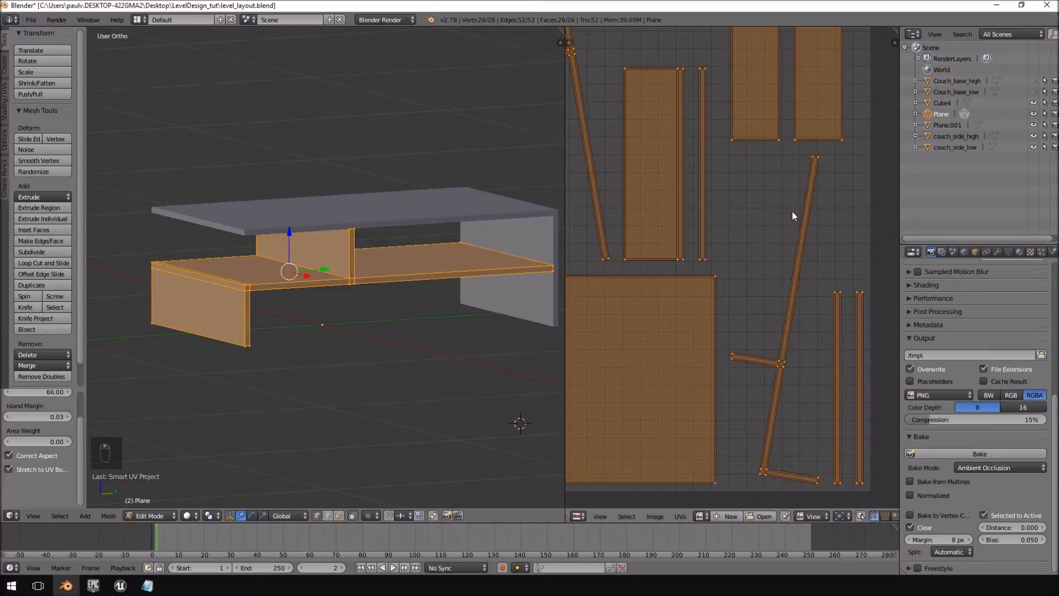
scroll(805, 232, "down", 3)
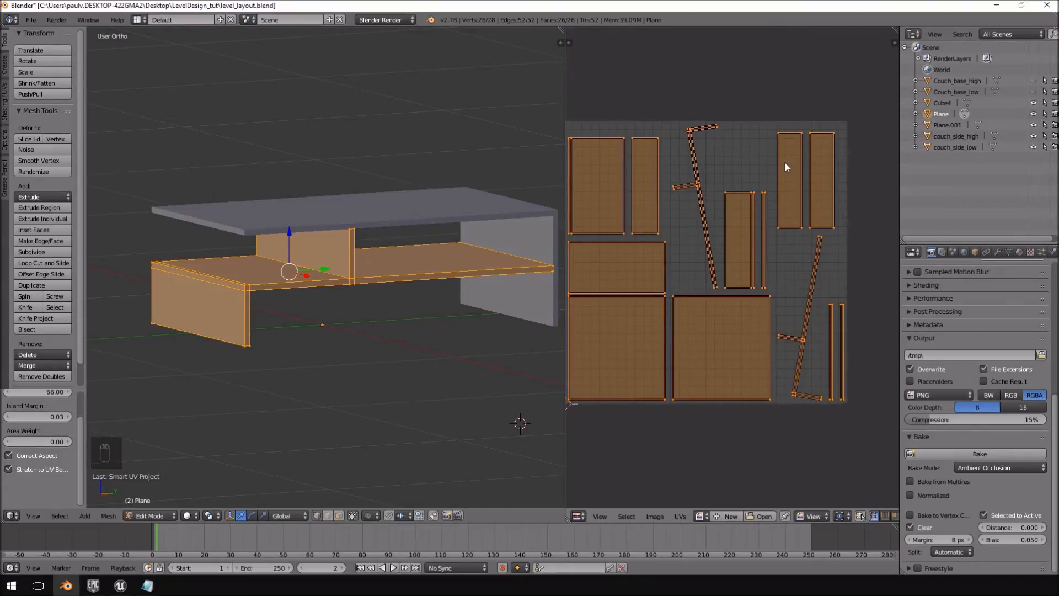
scroll(691, 138, "up", 3)
scroll(690, 111, "down", 3)
middle_click_drag(688, 141, 674, 201)
scroll(674, 202, "up", 3)
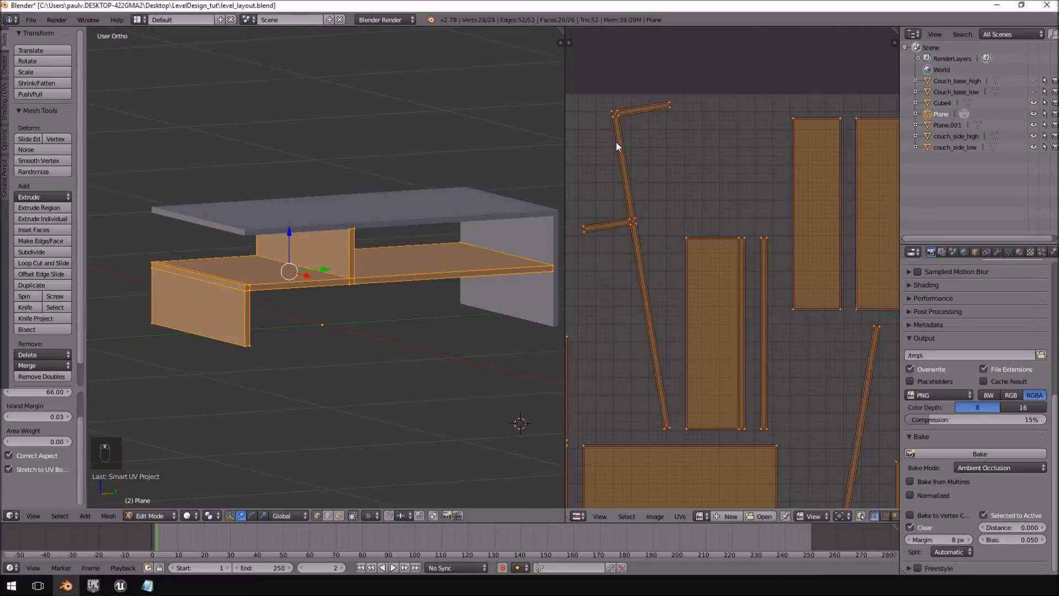
right_click(621, 125)
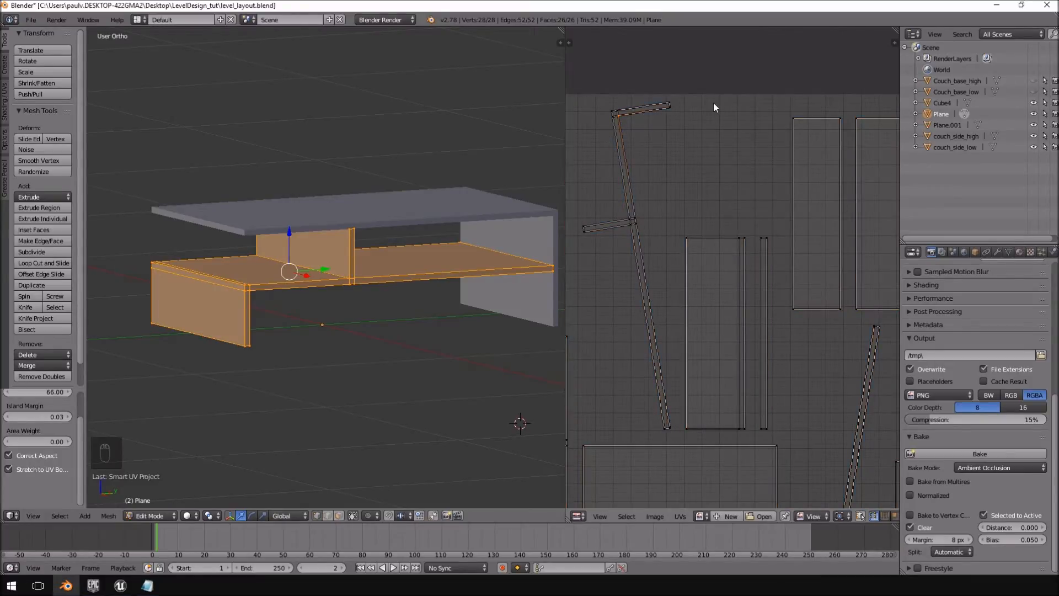
scroll(701, 229, "down", 3)
scroll(720, 314, "up", 2)
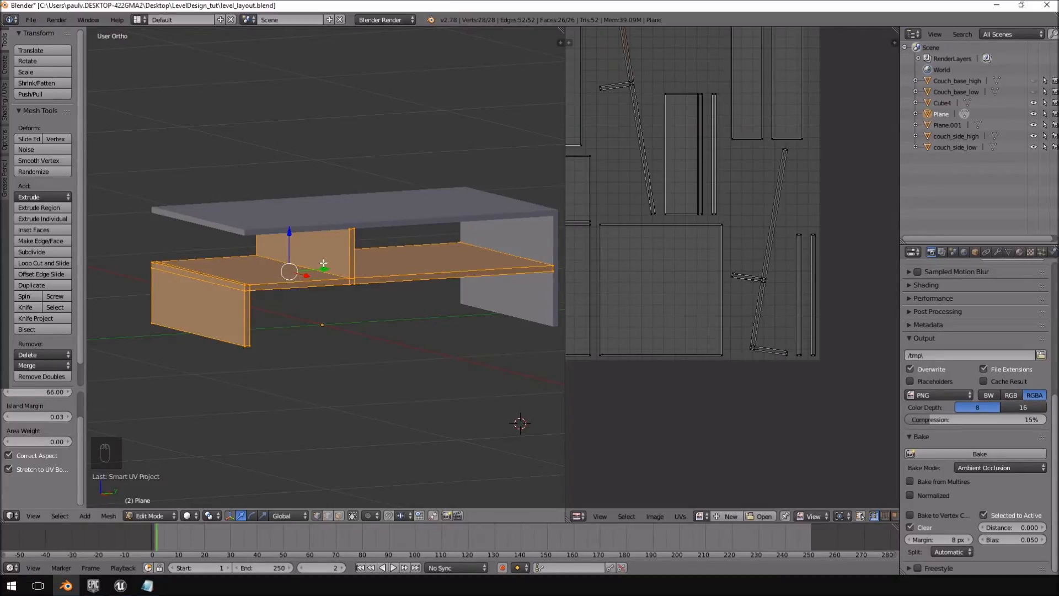
Unwrap the whole upper part of the table with Smart UV Project using an island margin of 0.03
scroll(324, 263, "up", 3)
scroll(324, 263, "down", 4)
right_click(277, 263)
right_click(259, 281)
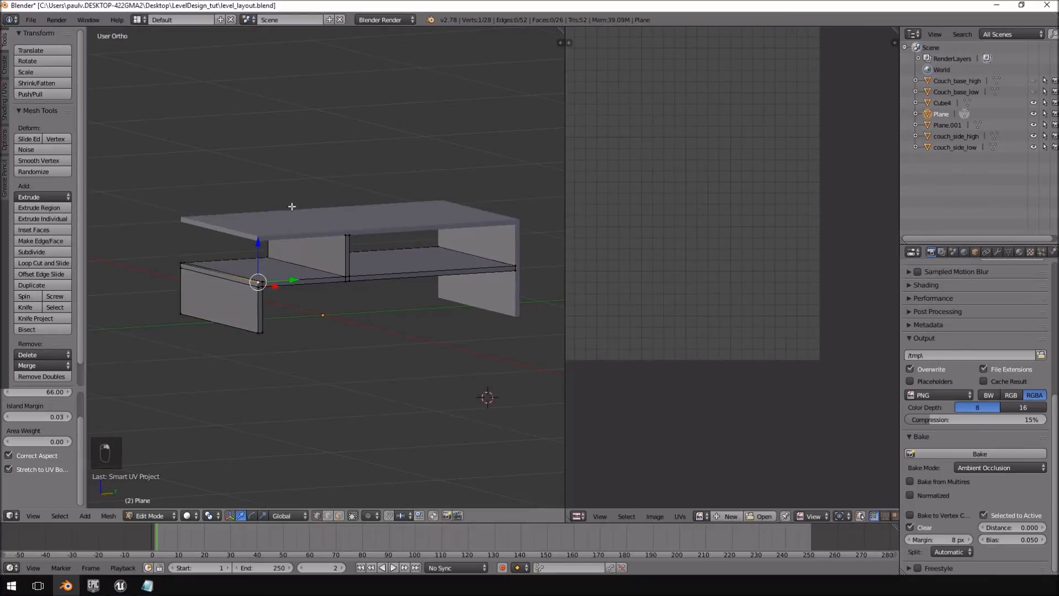
key("Tab")
right_click(321, 233)
key("Tab")
key("a")
key("a")
key("a")
key("a")
key("a")
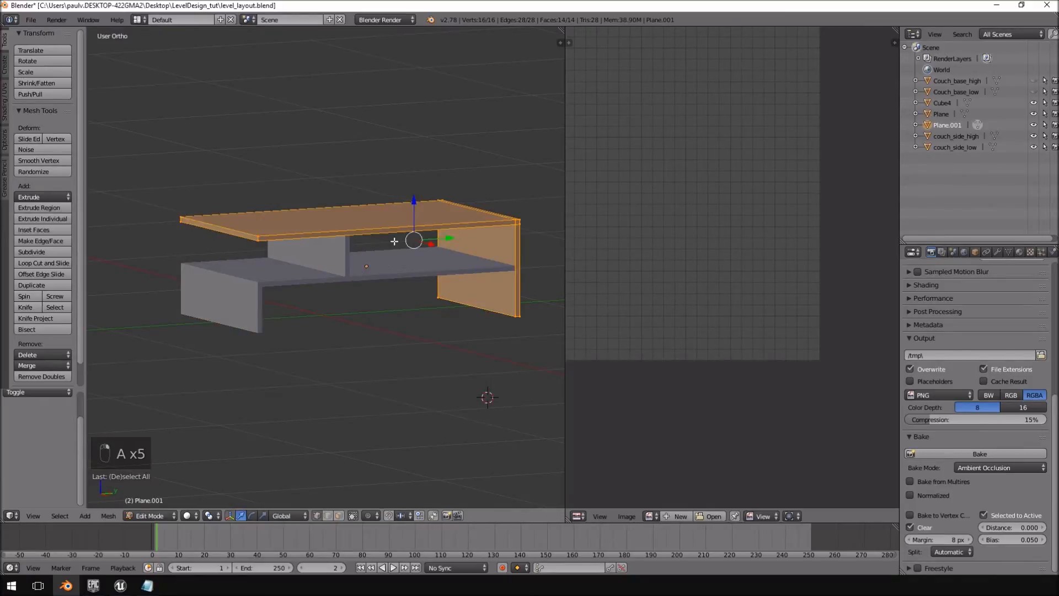
key("u")
left_click(438, 243)
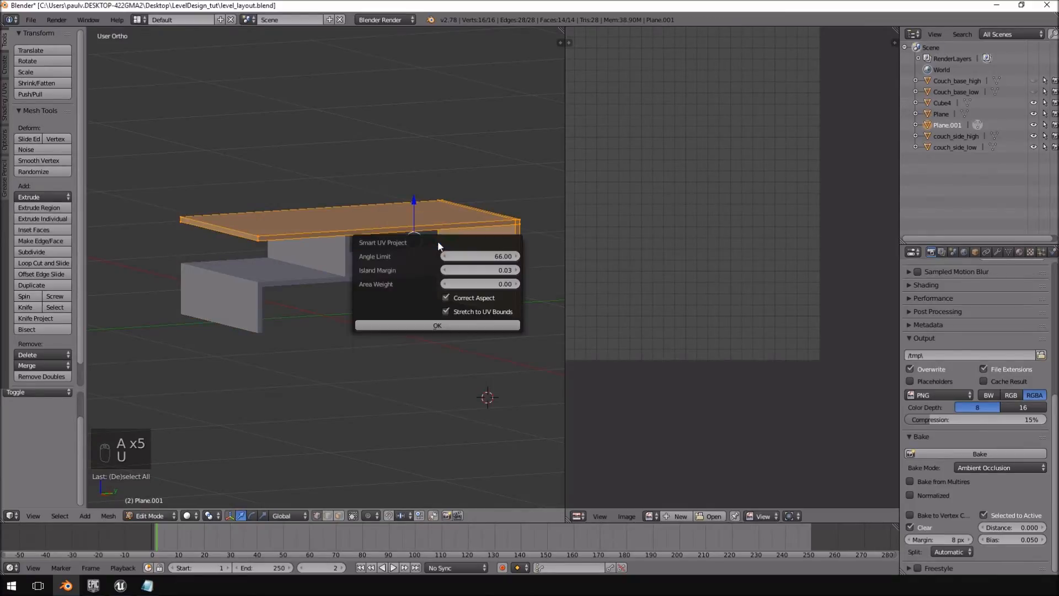
left_click(439, 326)
scroll(773, 157, "down", 3)
scroll(772, 157, "up", 2)
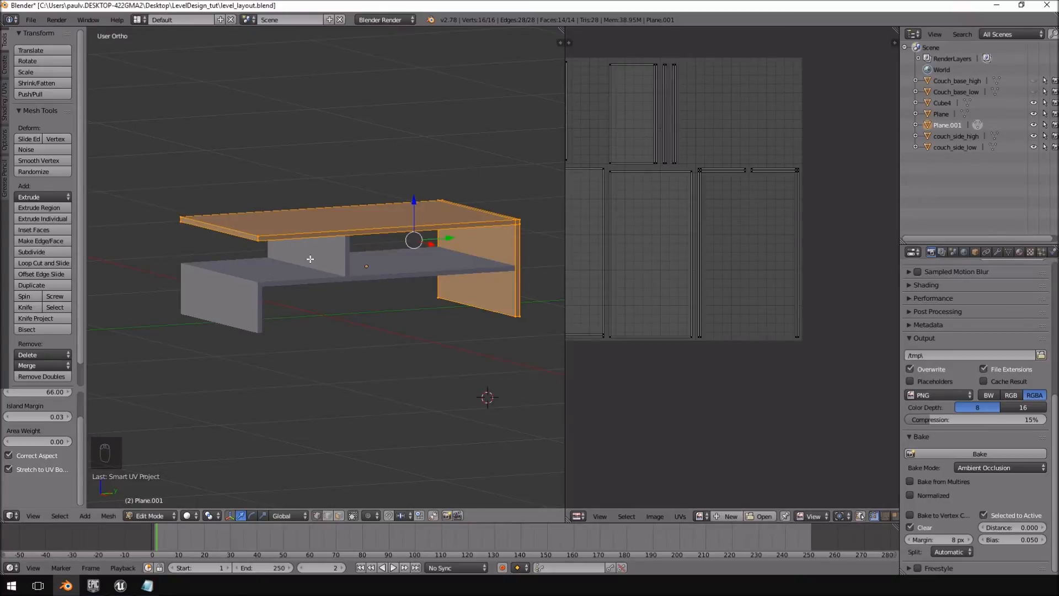
key("Tab")
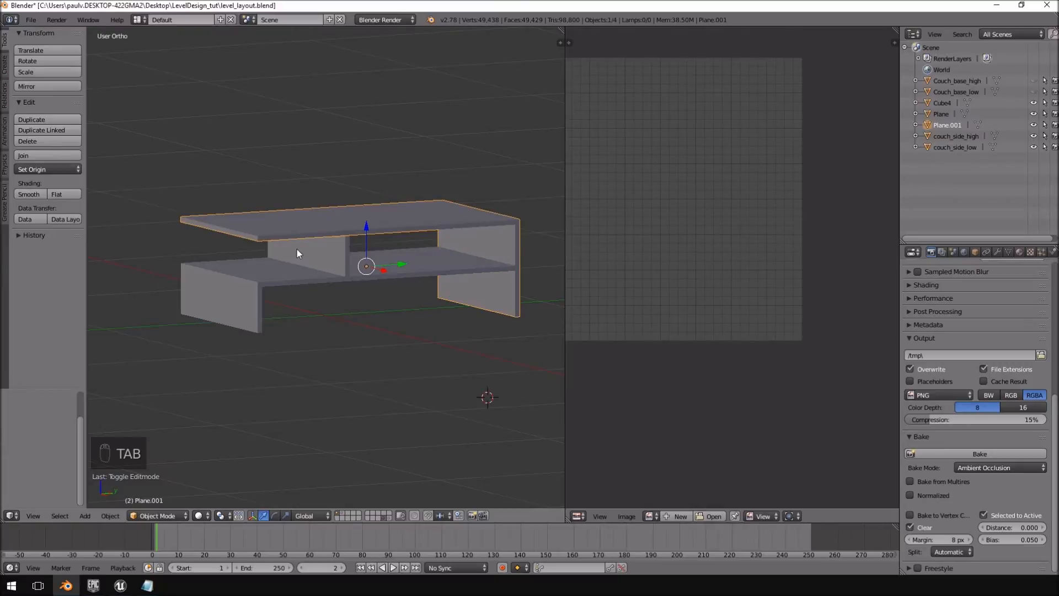
Join the lower and upper table parts into a single object
right_click(352, 236)
right_click(362, 211, "shift")
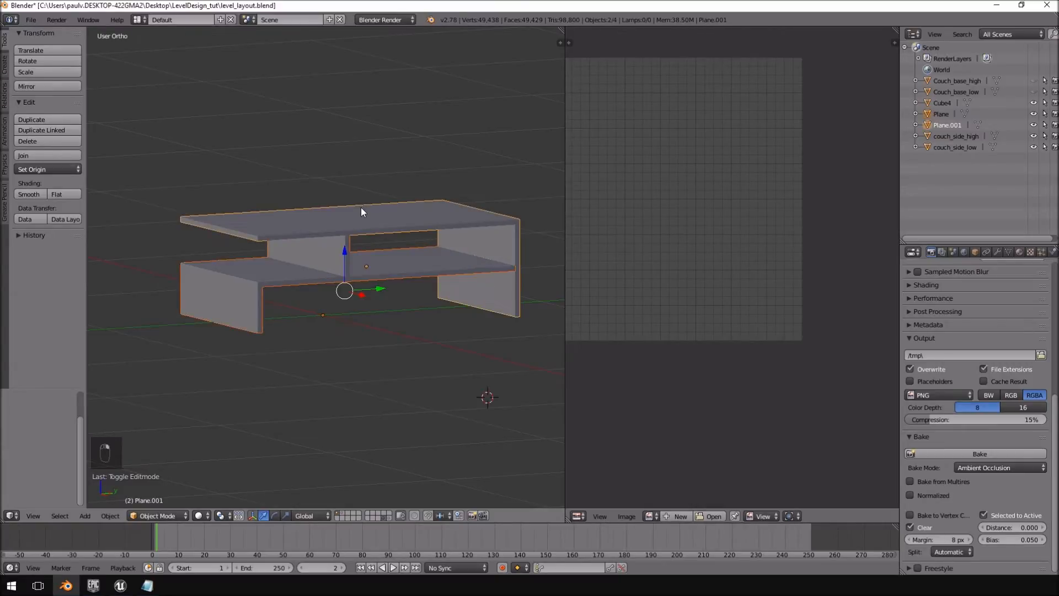
key("ctrl+j")
Recalculate the normals of the linked lower part of the joined table to face outside
middle_click_drag(361, 211, 353, 290)
scroll(315, 266, "up", 3)
key("Tab")
right_click(364, 290)
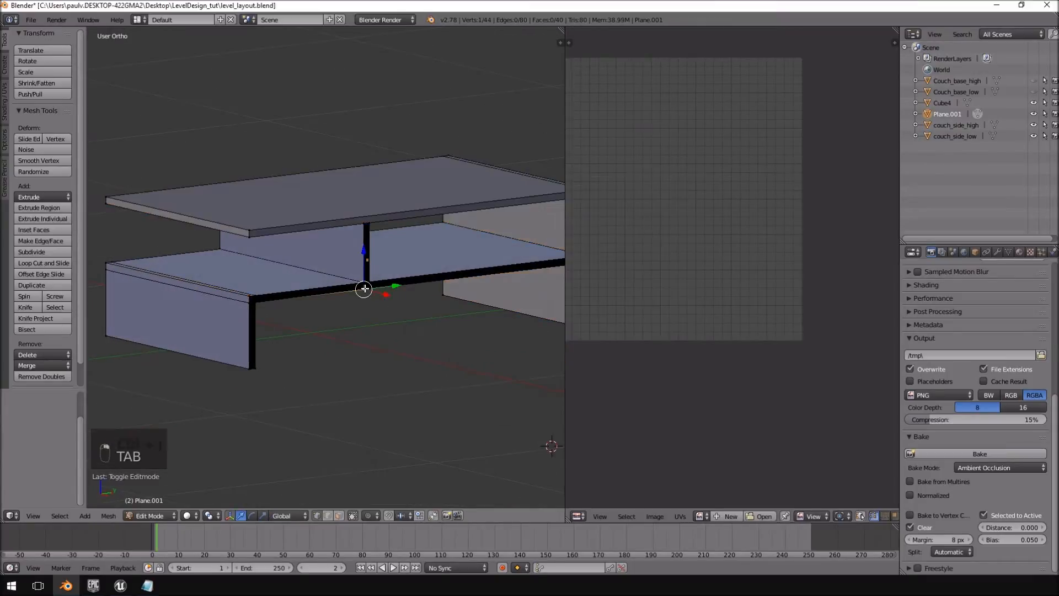
key("ctrl+l")
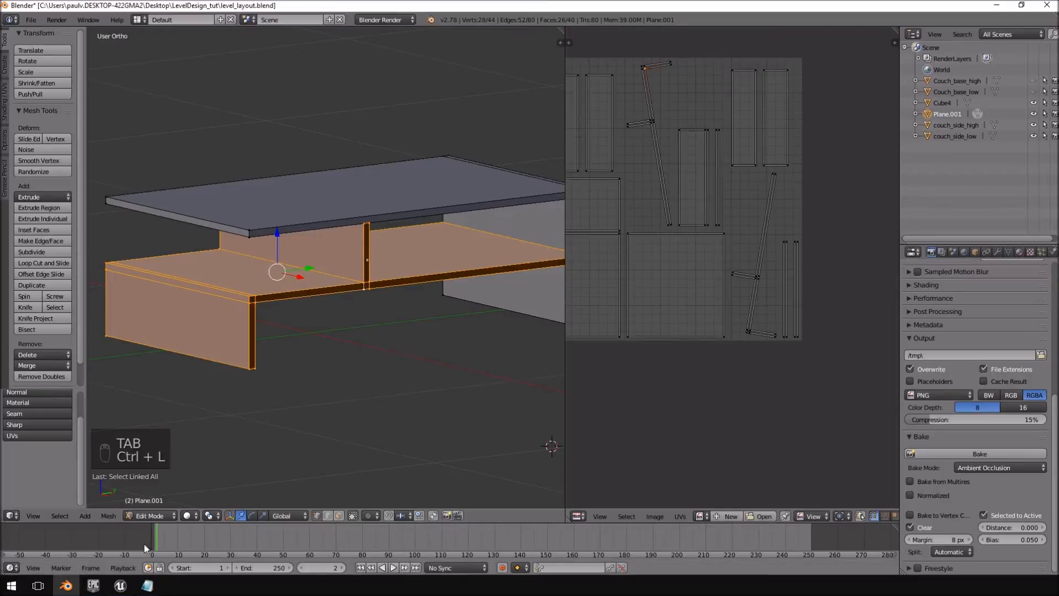
left_click(108, 516)
mouse_move(145, 339)
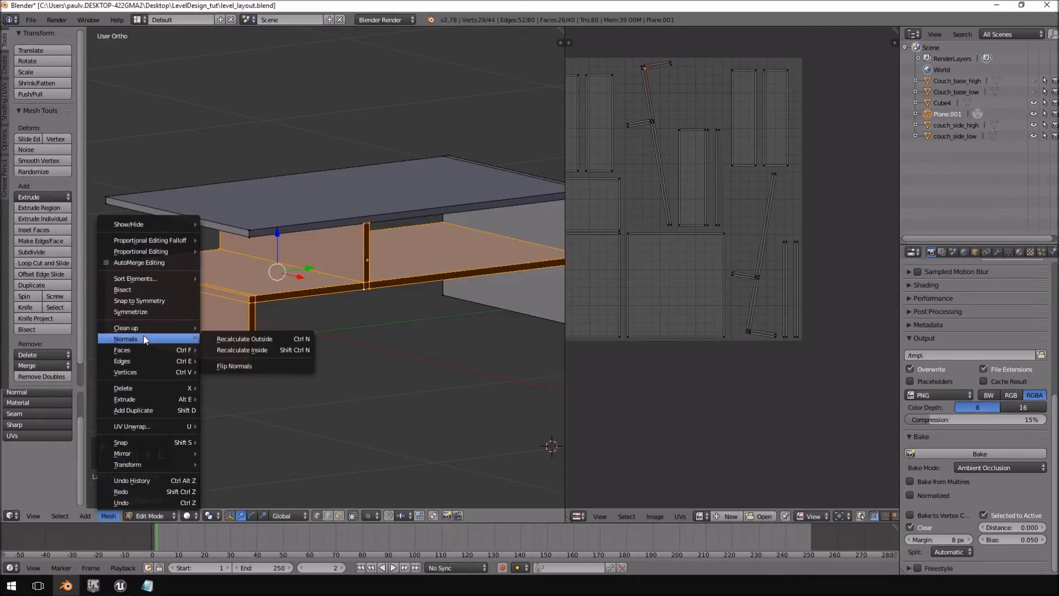
left_click(260, 337)
key("Tab")
middle_click_drag(414, 311, 465, 258)
Unwrap all geometry of the joined table with Smart UV Project at a 66 angle limit and 0.03 island margin
key("Tab")
key("a")
key("a")
key("a")
key("a")
key("a")
key("u")
left_click(459, 263)
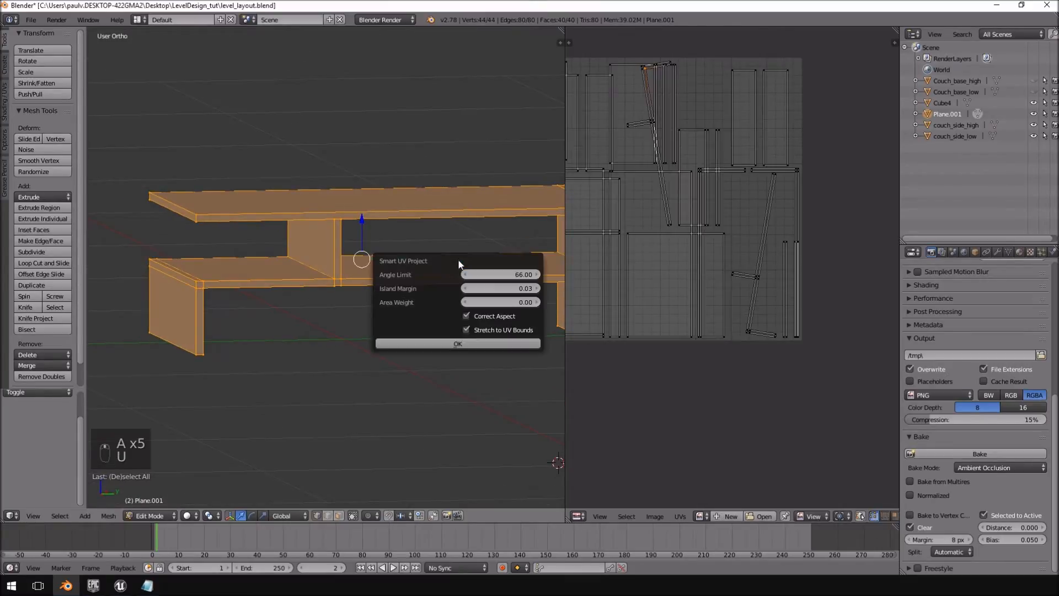
left_click(453, 343)
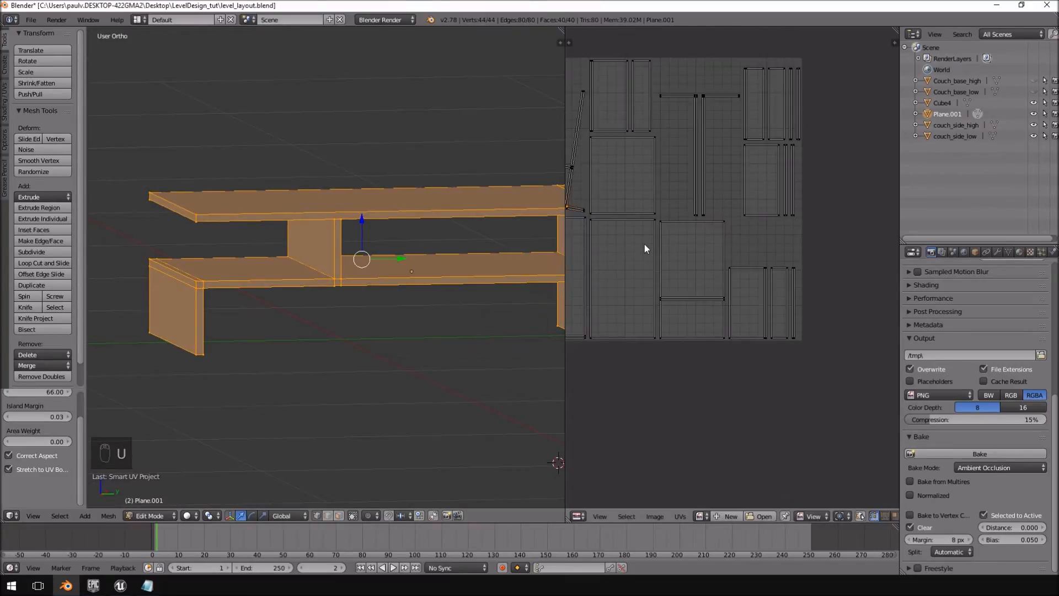
Examine the joined table's complete UV layout and compare its islands with the boards of the model
scroll(648, 249, "up", 2)
scroll(659, 259, "down", 2)
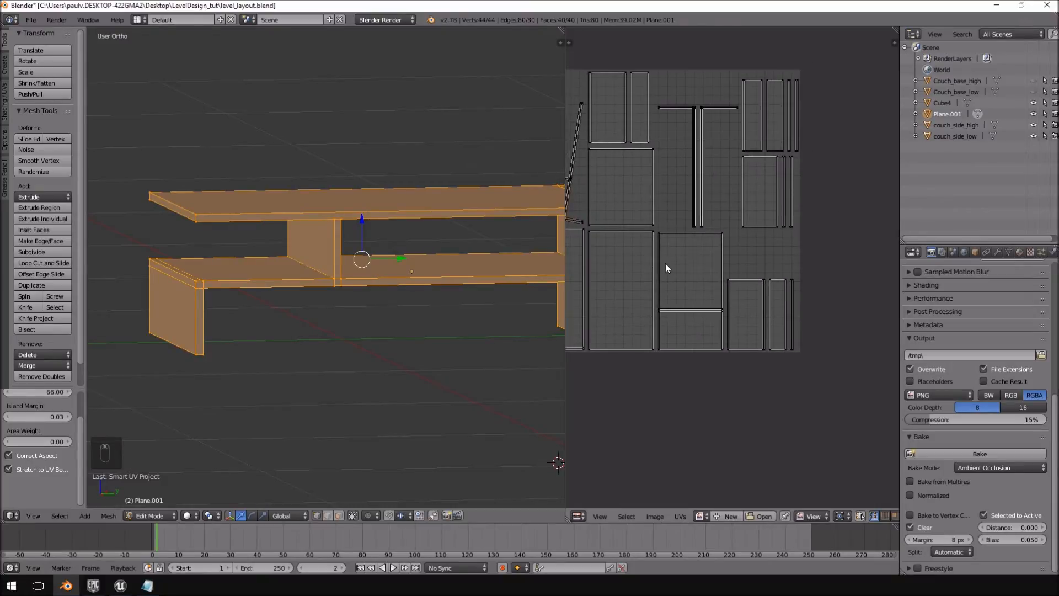
middle_click_drag(358, 289, 423, 322)
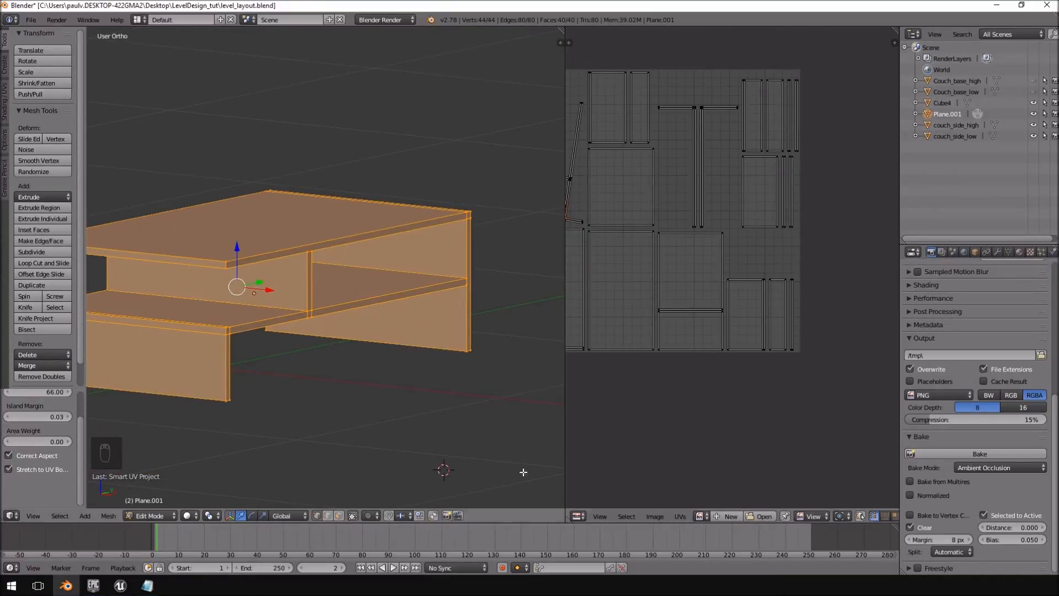
left_click_drag(564, 411, 448, 408)
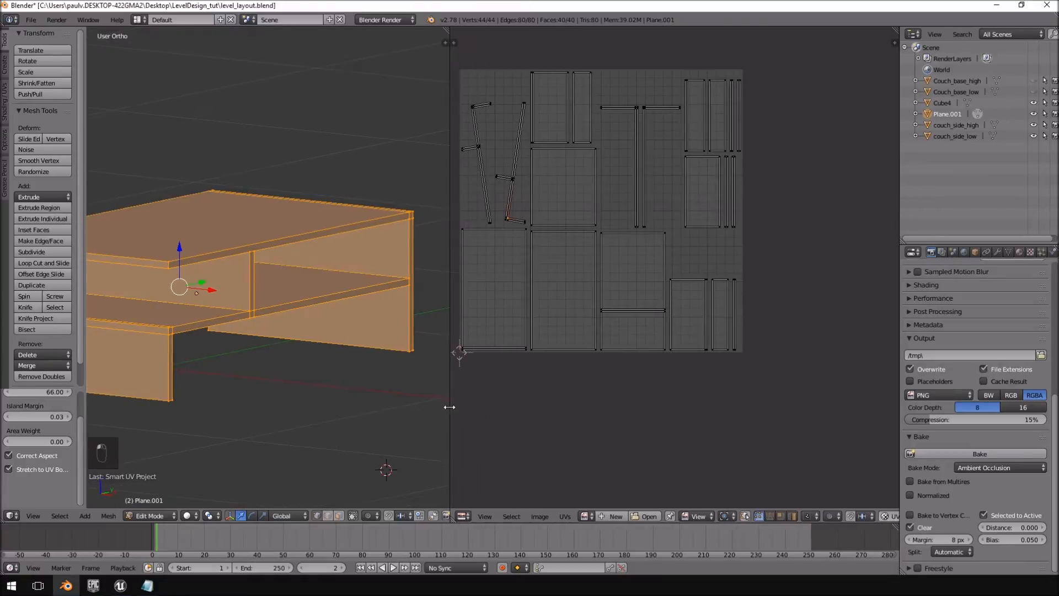
left_click_drag(448, 360, 561, 359)
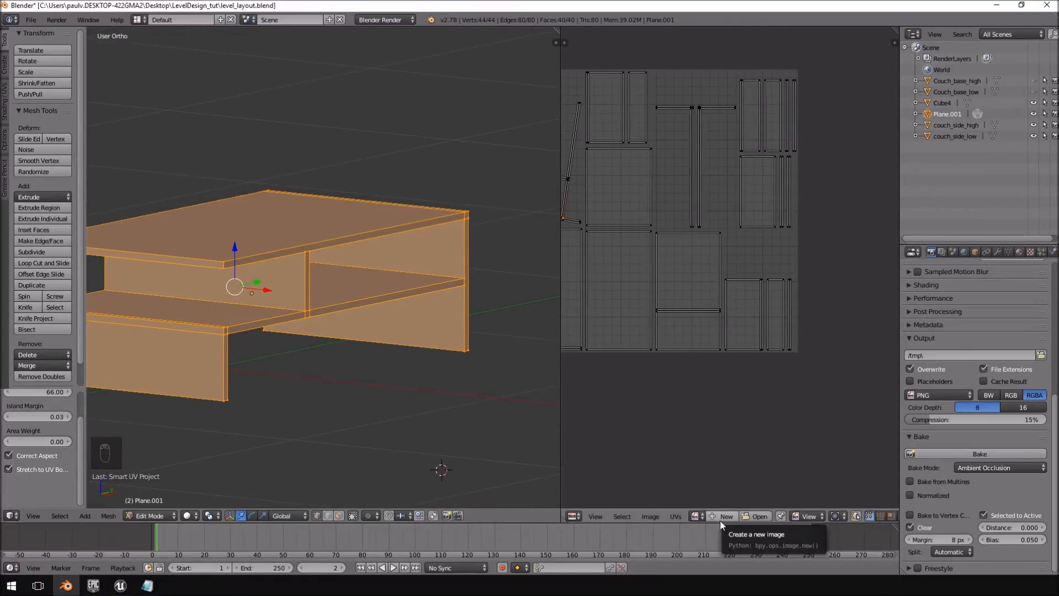
middle_click_drag(653, 207, 704, 239)
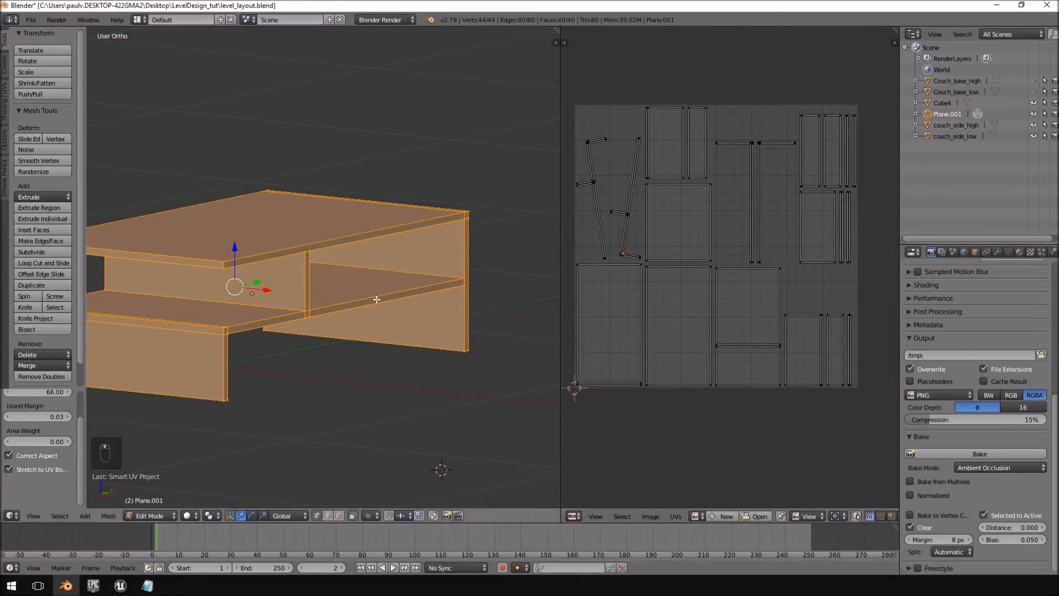
middle_click_drag(362, 274, 352, 311)
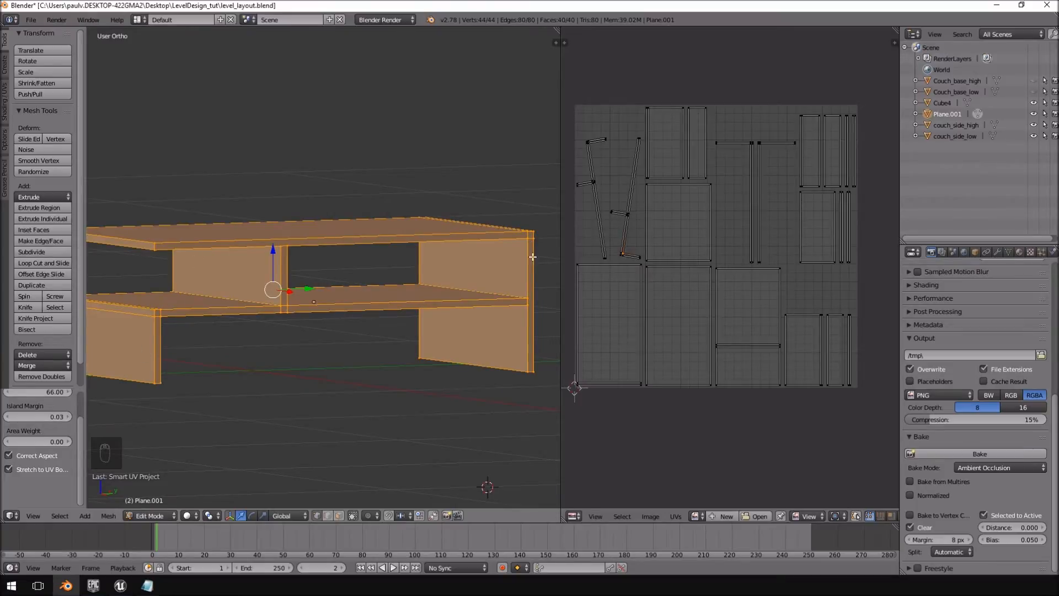
middle_click_drag(364, 313, 376, 316)
Create a material named Table_top and assign it to the linked upper part of the table
right_click(223, 250)
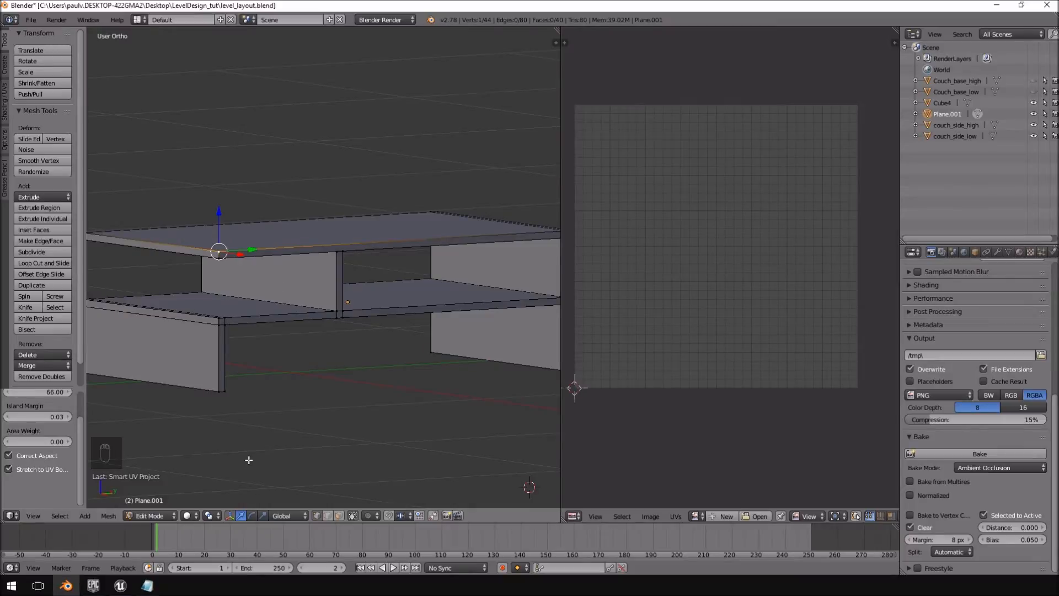
key("ctrl+l")
middle_click_drag(424, 315, 350, 318)
left_click(1020, 252)
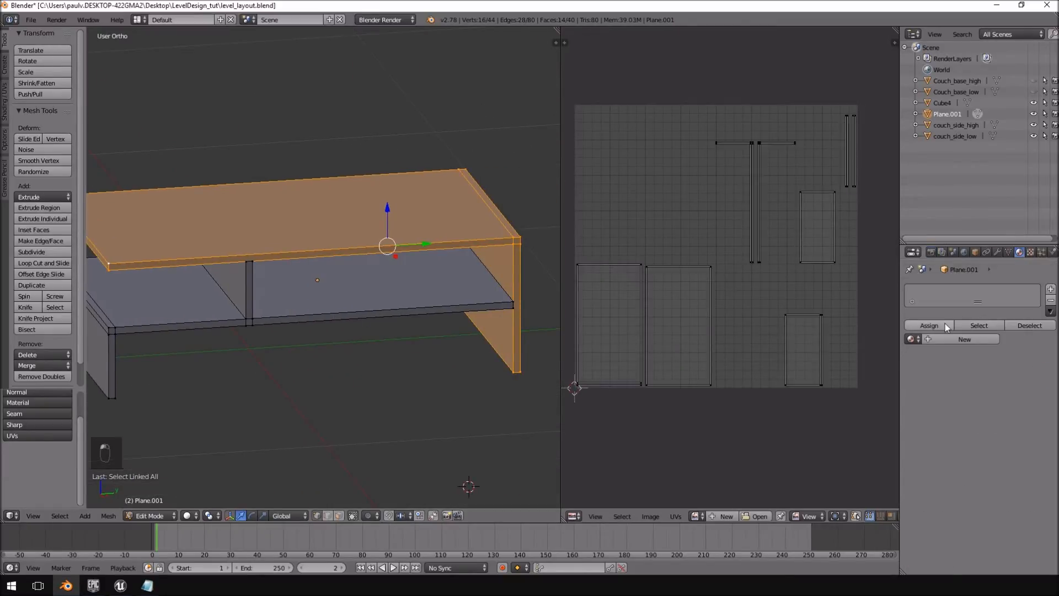
left_click(958, 341)
double_click(963, 298)
type("Ta")
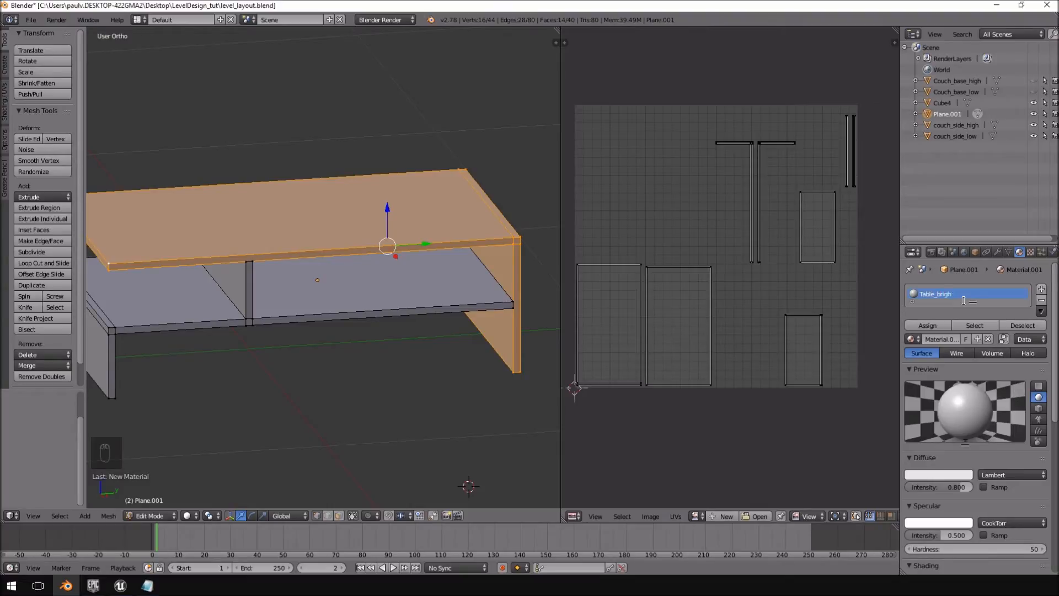
type("ble_brigh")
key("BackSpace")
key("BackSpace")
key("BackSpace")
key("BackSpace")
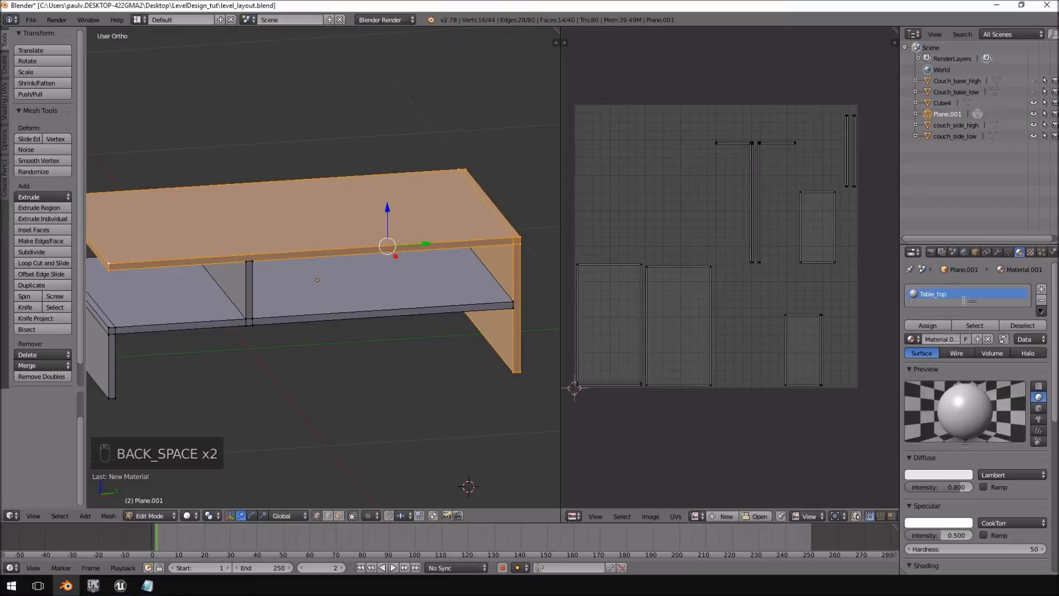
left_click(933, 327)
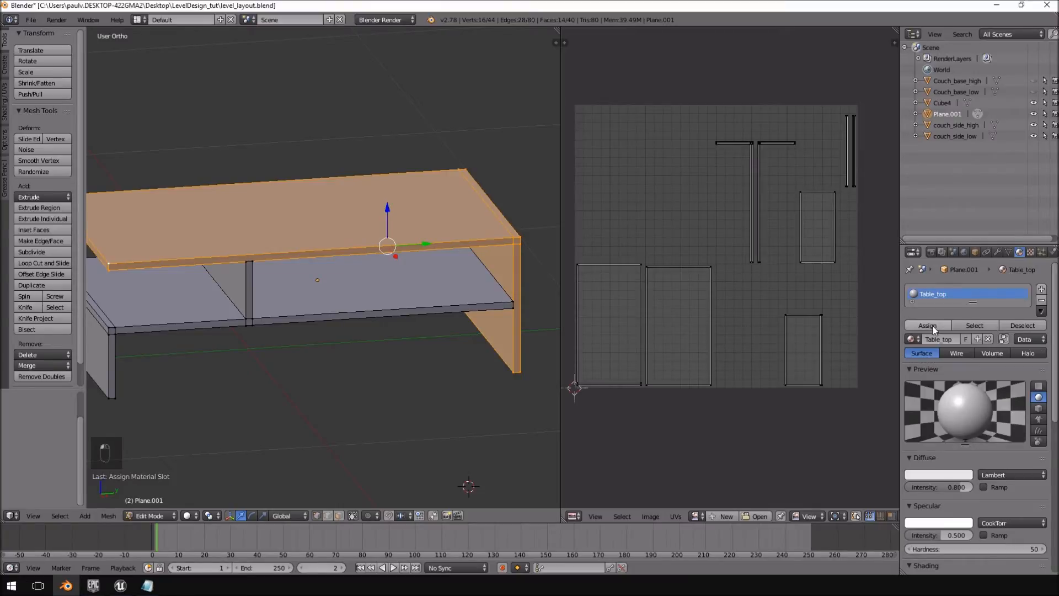
Add a second material named Table_bottom and assign it to the linked lower part of the table
middle_click_drag(436, 289, 238, 322)
right_click(259, 322)
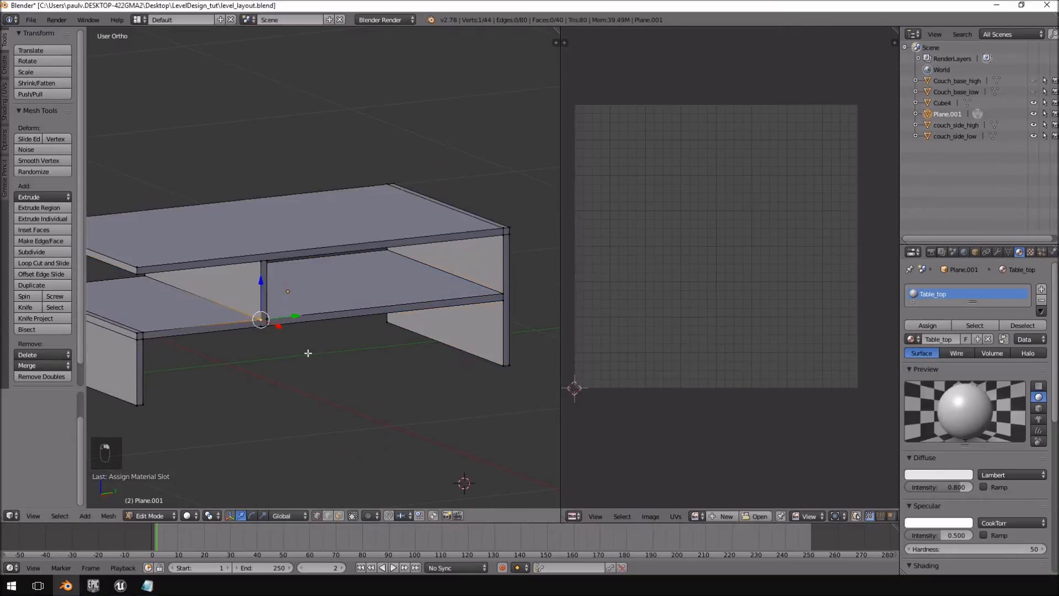
key("ctrl+l")
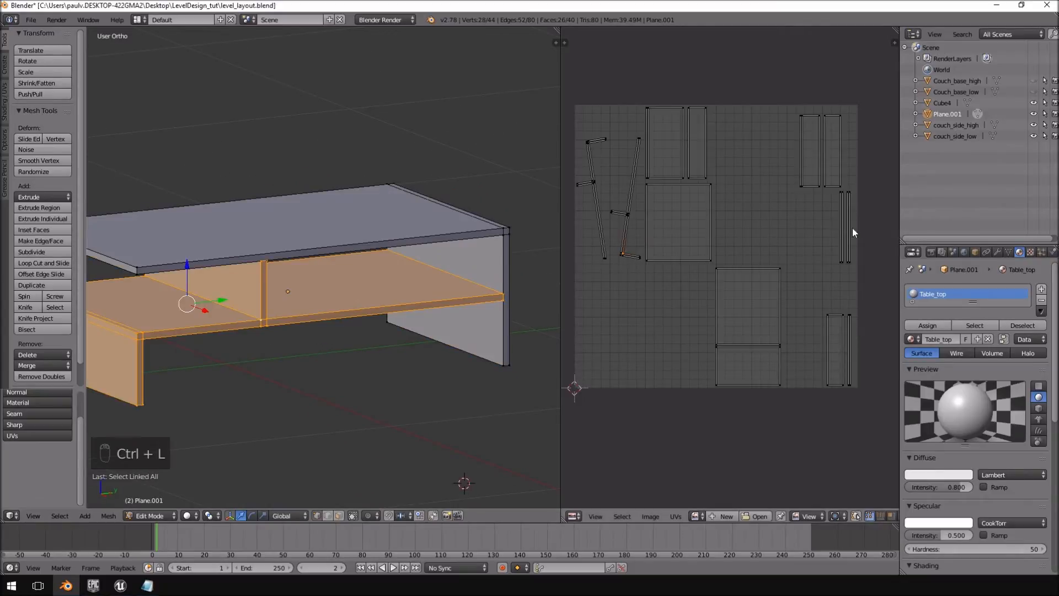
left_click(1042, 291)
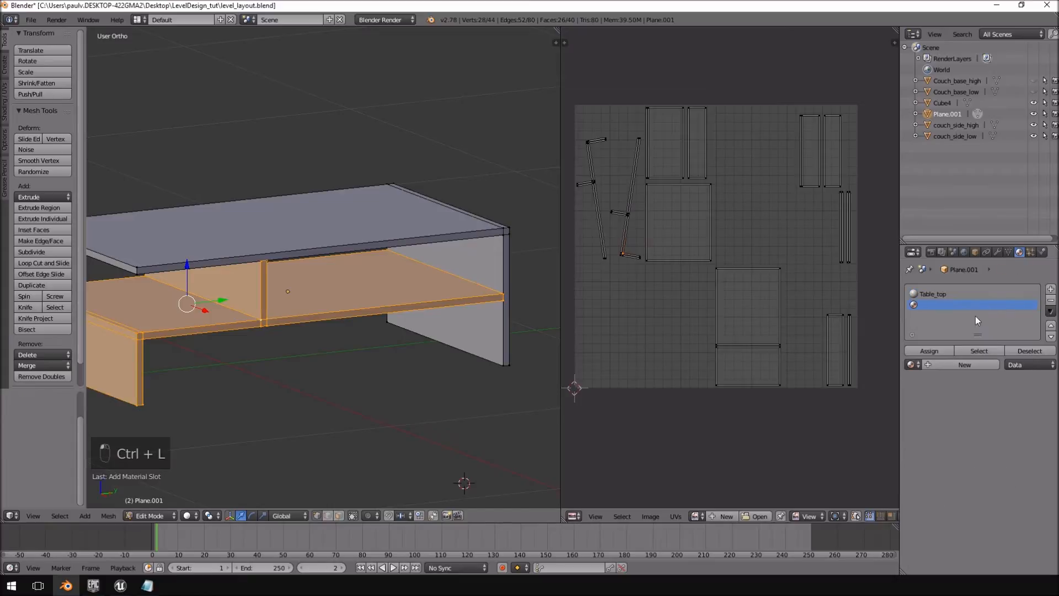
left_click(941, 367)
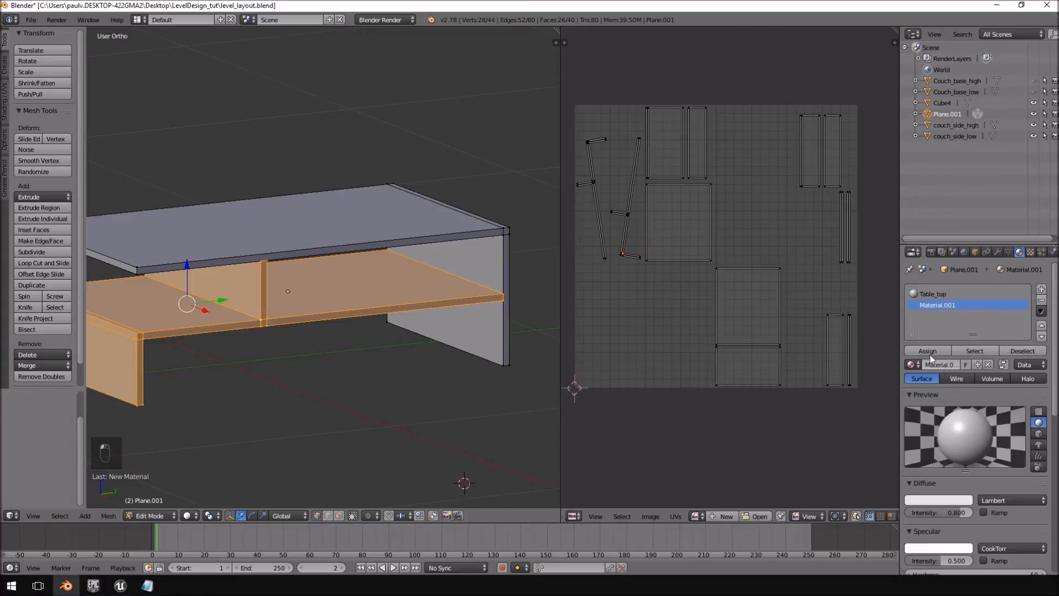
double_click(958, 305)
type("Table_bottom")
key("Return")
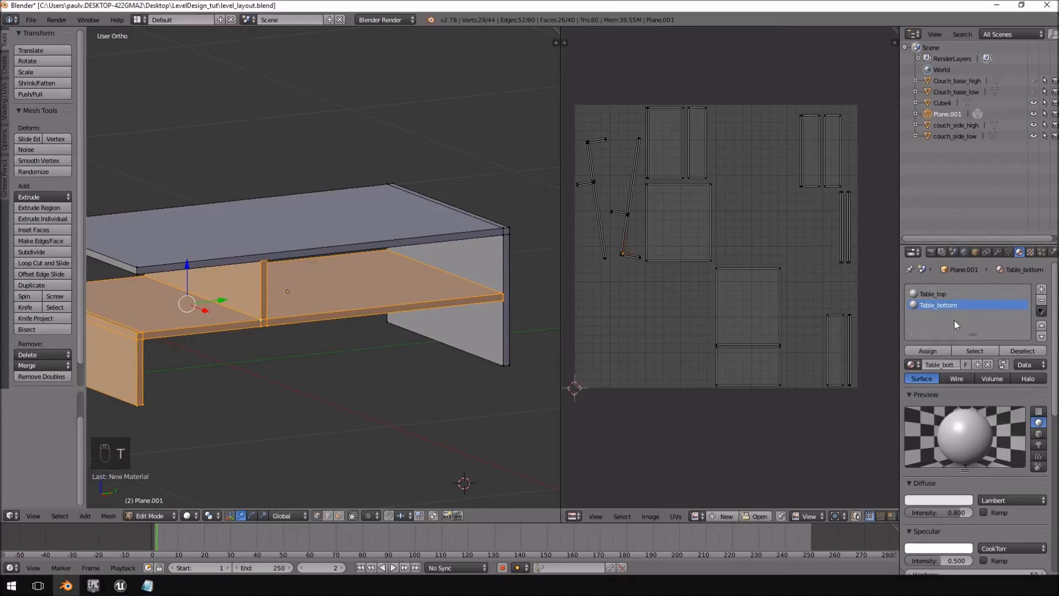
left_click(935, 356)
Apply smooth shading to the joined table in Object Mode and check its surfaces
middle_click_drag(430, 243, 494, 240)
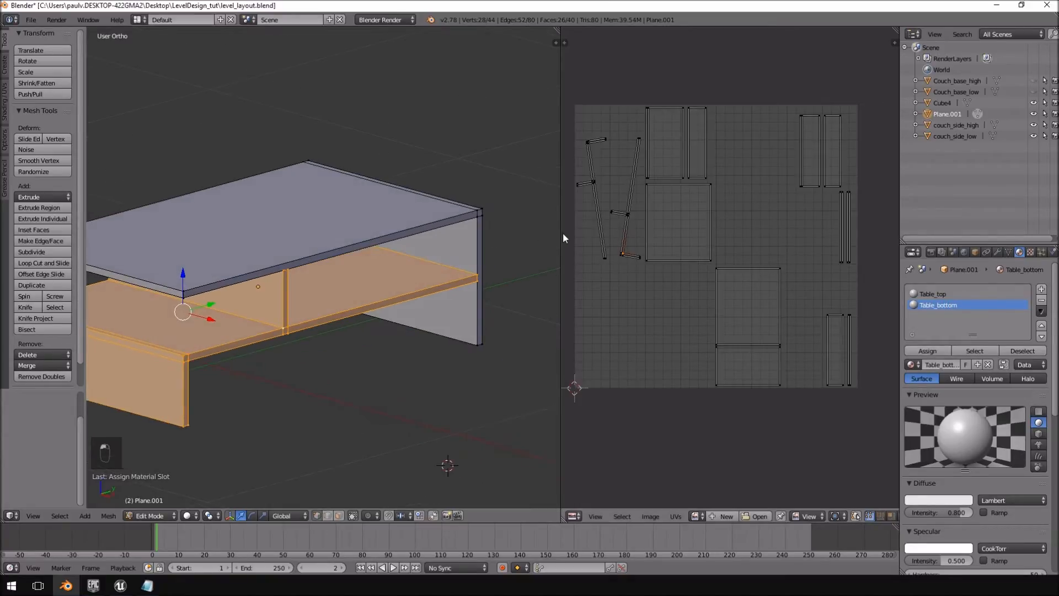
left_click_drag(561, 233, 638, 230)
middle_click_drag(540, 231, 423, 252)
key("Tab")
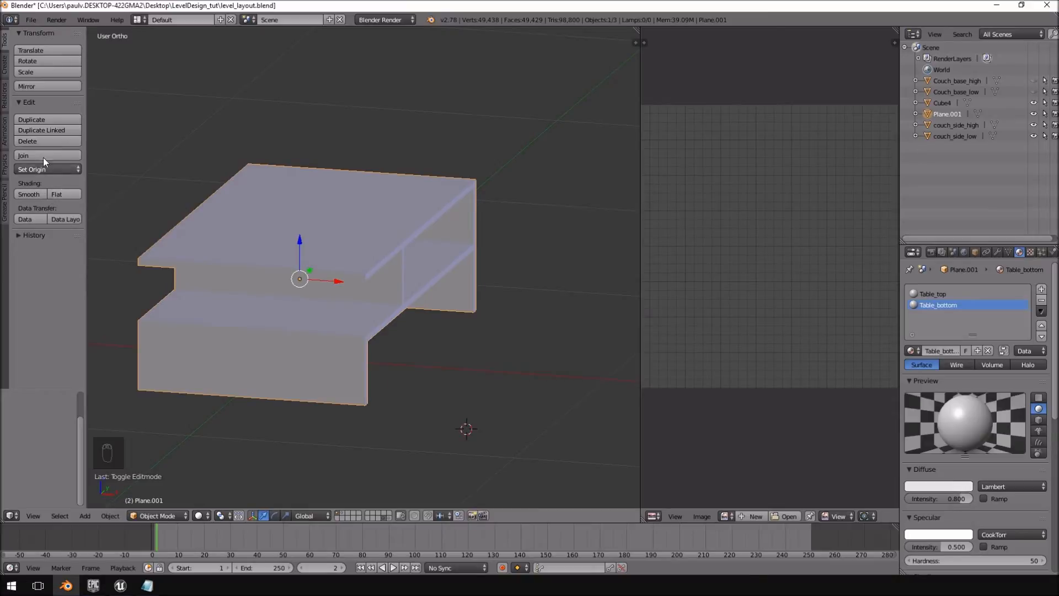
left_click(33, 195)
mouse_move(366, 194)
middle_mouse_down()
mouse_move(248, 189)
mouse_move(298, 129)
mouse_move(460, 193)
mouse_move(302, 199)
middle_mouse_up()
scroll(303, 199, "up", 3)
scroll(358, 249, "down", 4)
middle_click_drag(381, 248, 441, 256)
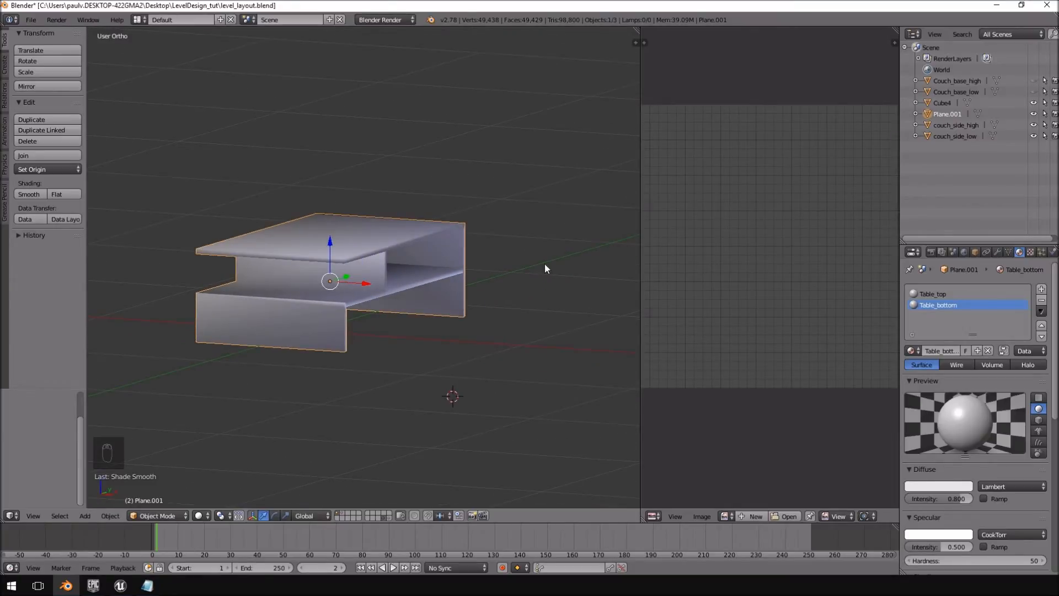
Set up an FBX export of selected objects only, with Edge smoothing and without leaf bones
left_click(38, 22)
mouse_move(51, 228)
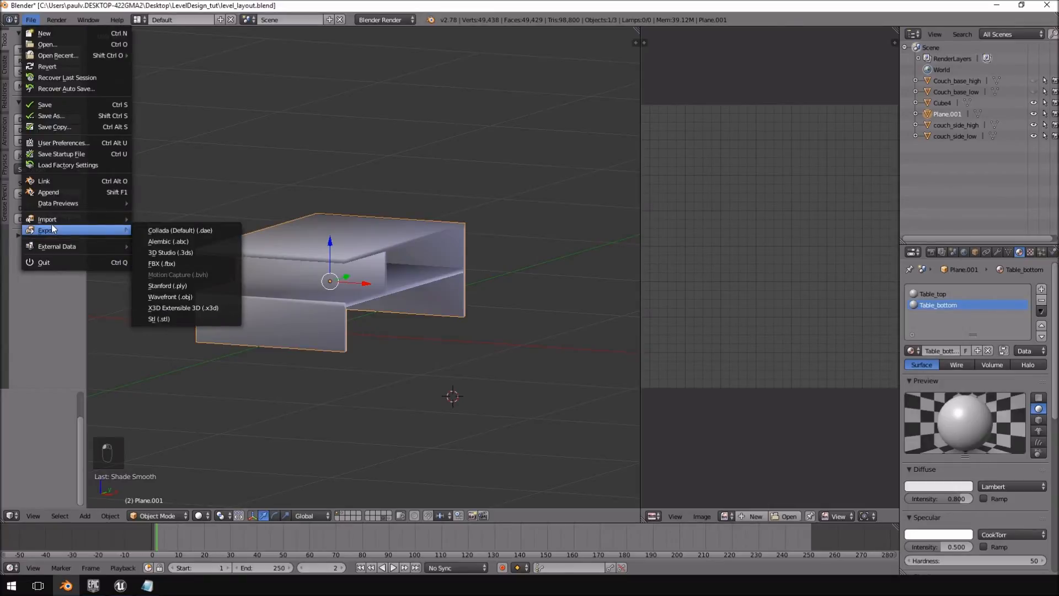
left_click(171, 264)
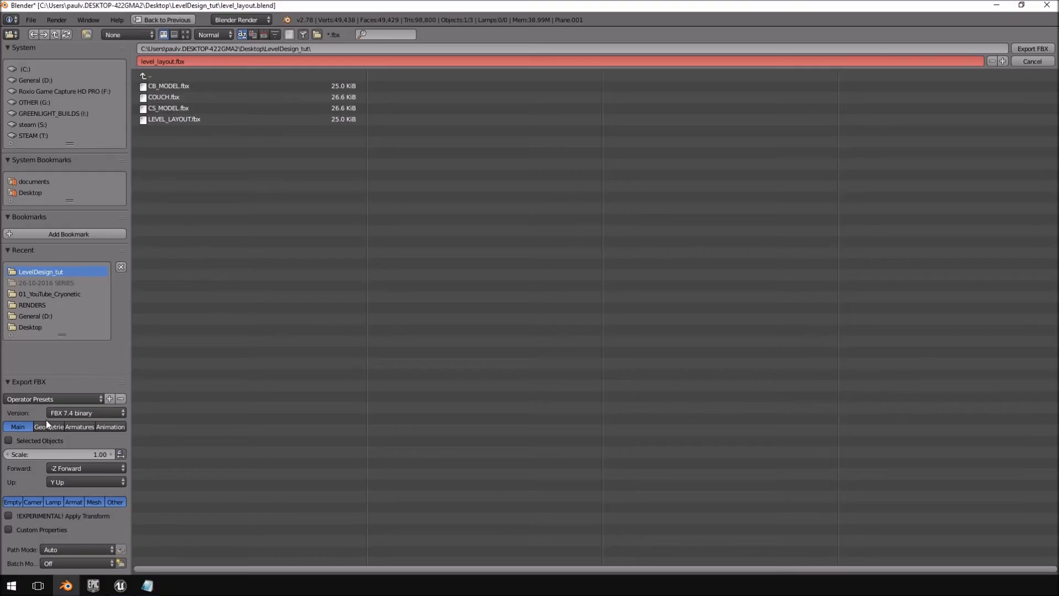
left_click(9, 440)
left_click(55, 428)
left_click(66, 454)
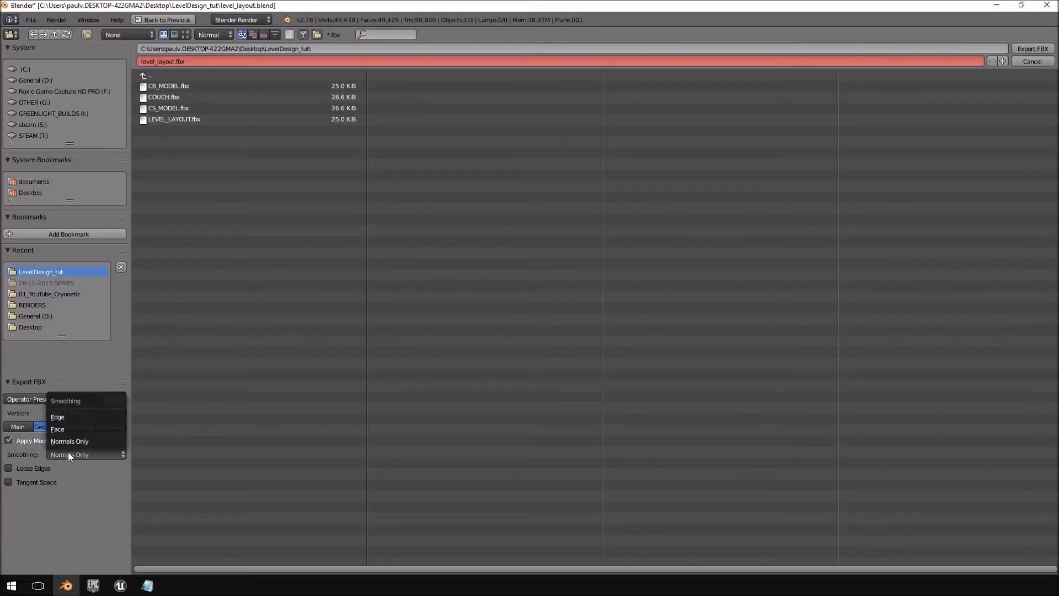
left_click(68, 419)
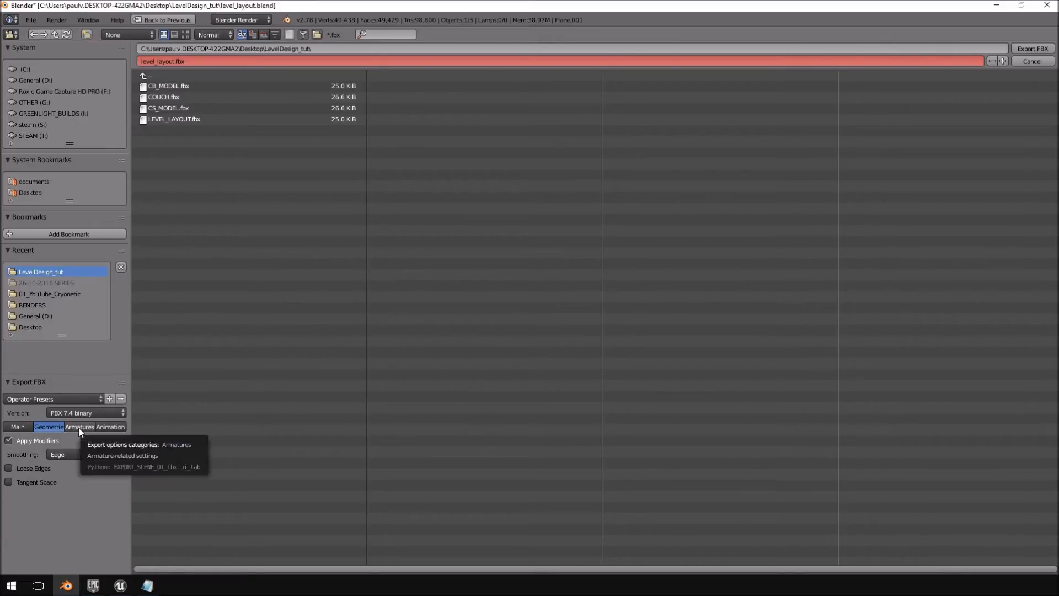
left_click(80, 428)
left_click(32, 456)
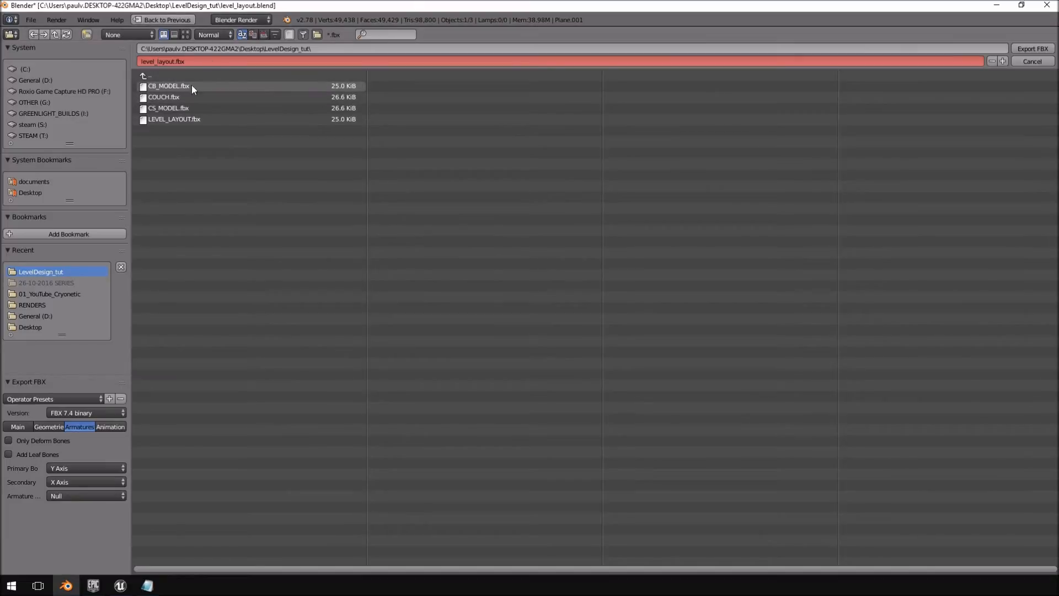
Name the export file Coffee_table_model.fbx and export the table to the LevelDesign_tut folder
left_click(170, 61)
left_click_drag(173, 61, 10, 50)
key("BackSpace")
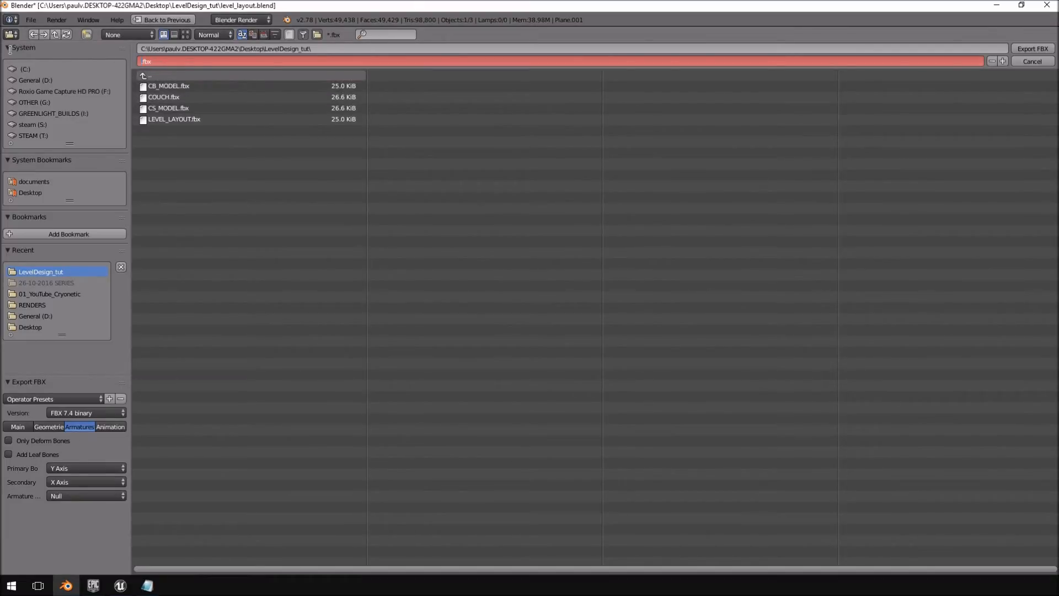
type("Coffee_table_model")
key("Return")
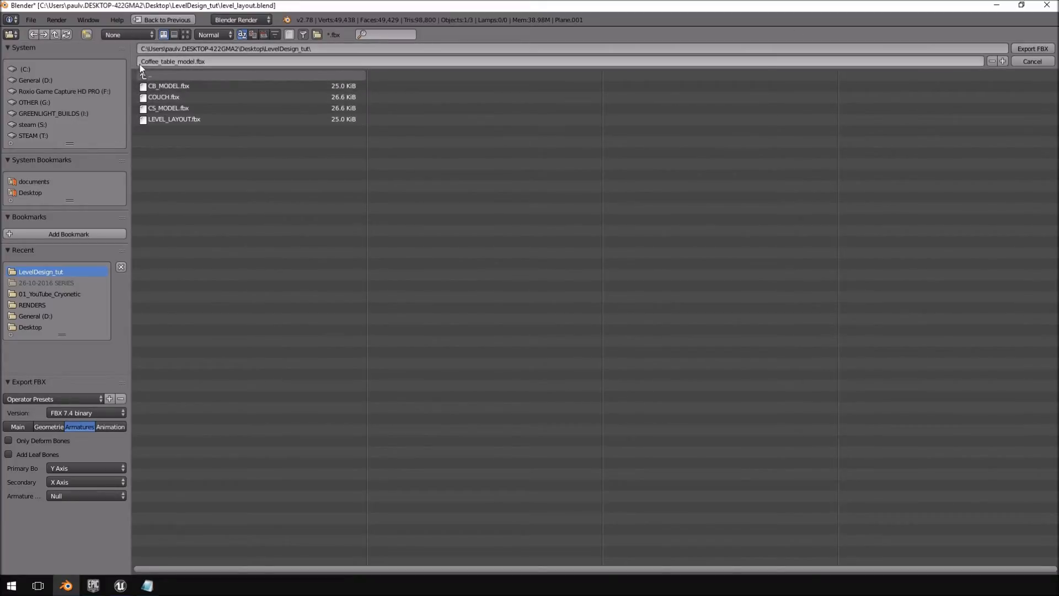
left_click(1033, 48)
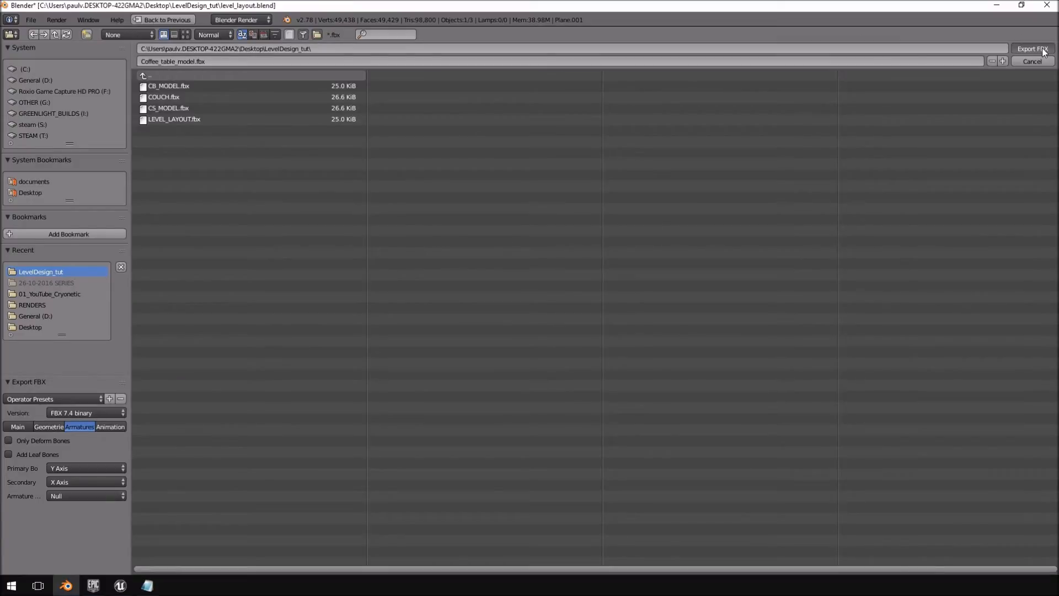
Switch to Unreal Editor and import Coffee_table_model.fbx into the FirstPersonBP folder as a static mesh with auto-generated collision, without materials or textures
left_click(121, 586)
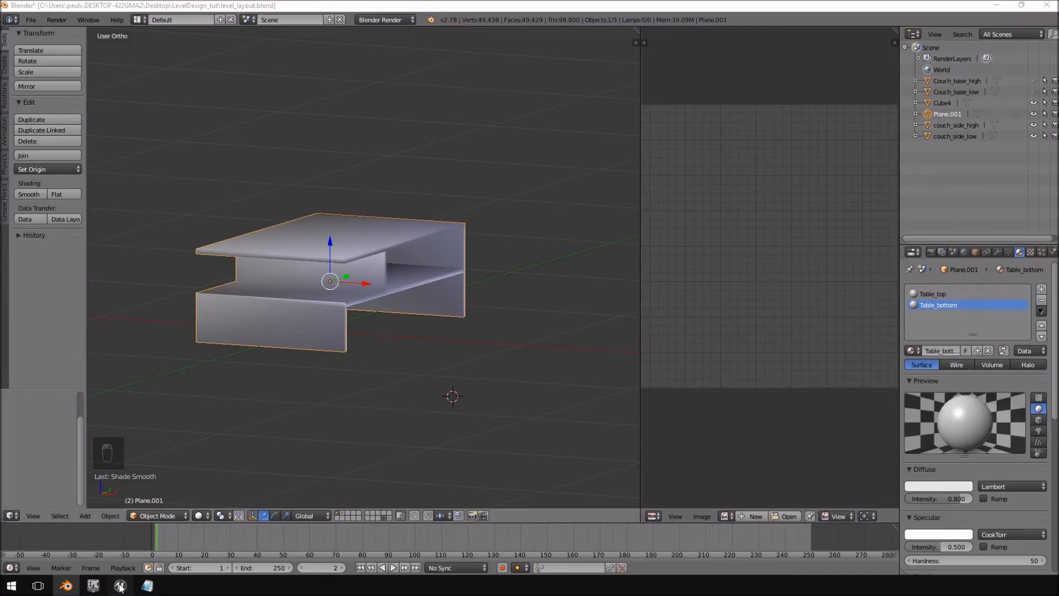
right_click_drag(611, 229, 662, 197)
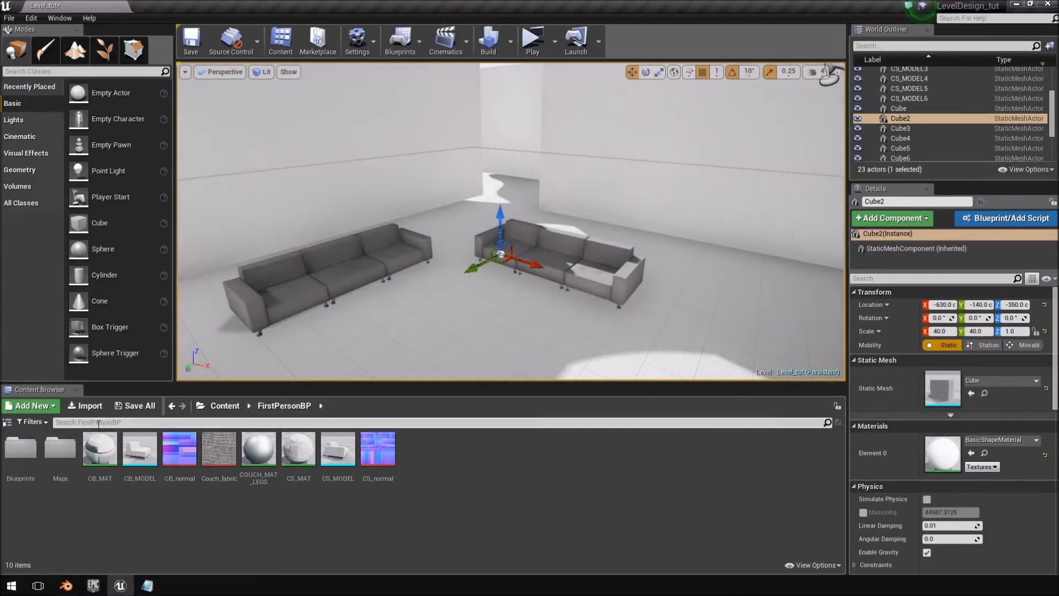
left_click(84, 409)
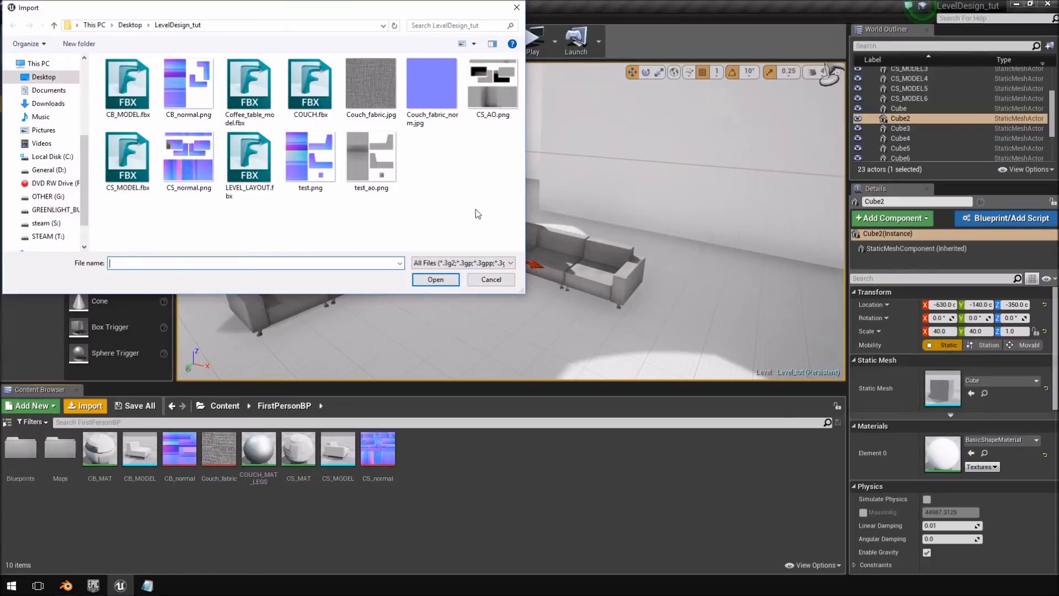
left_click(252, 110)
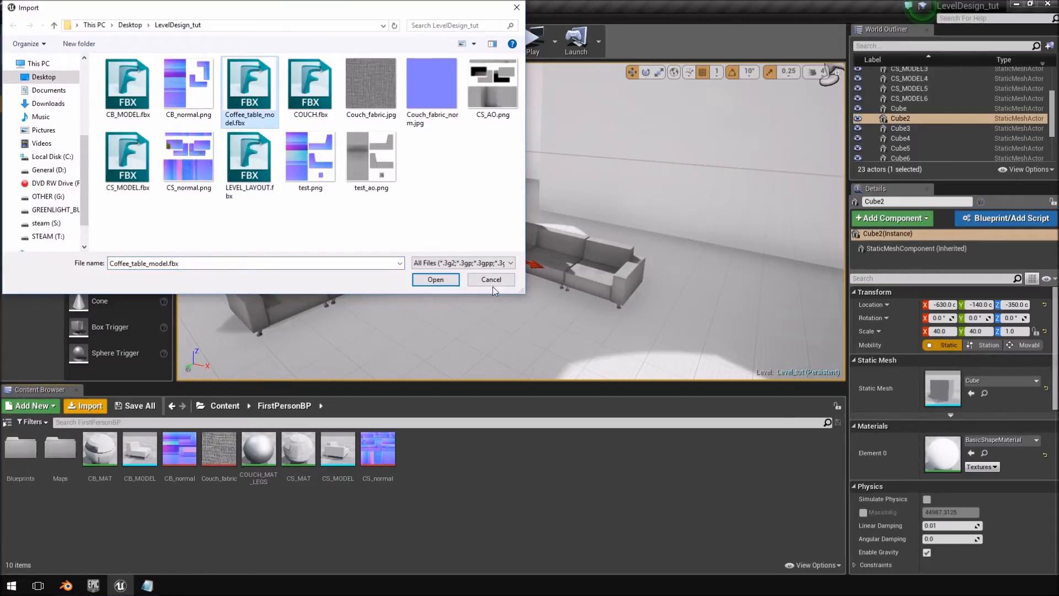
left_click(436, 279)
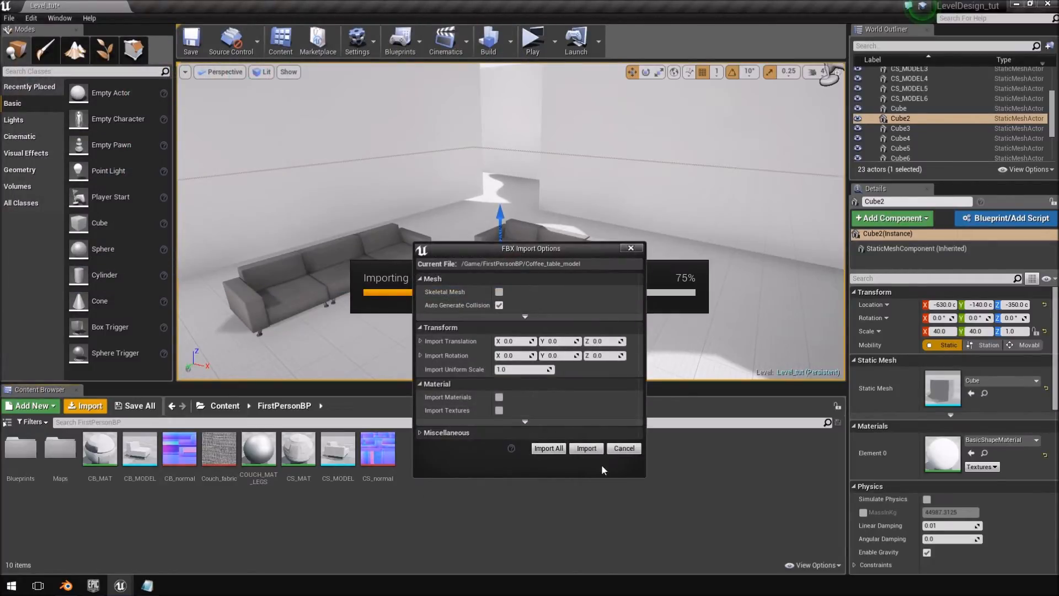
left_click(587, 449)
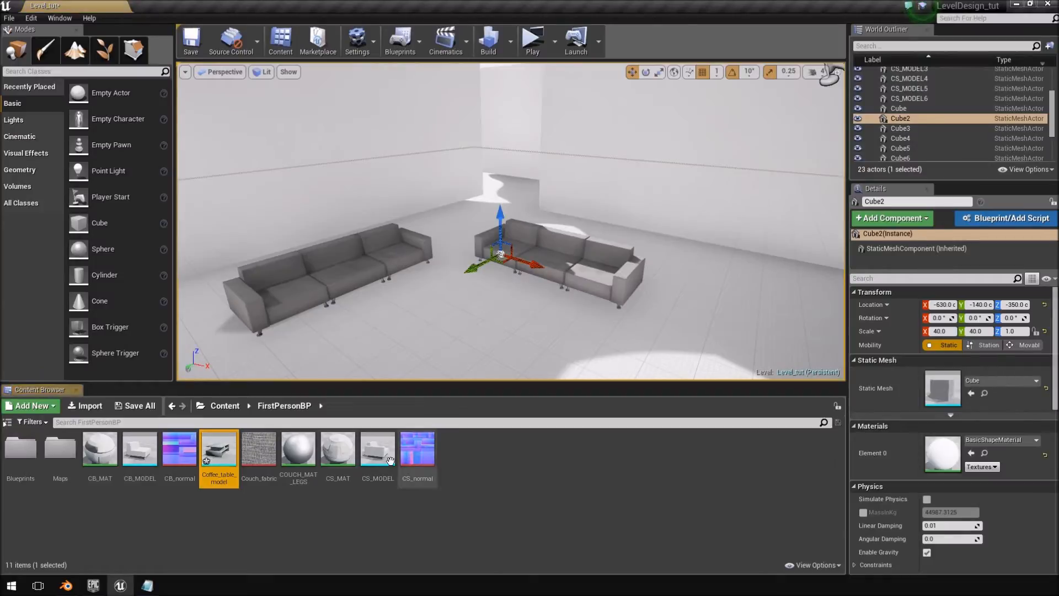
Open the imported coffee table mesh, inspect its shading and two material slots, and close its editor
double_click(229, 456)
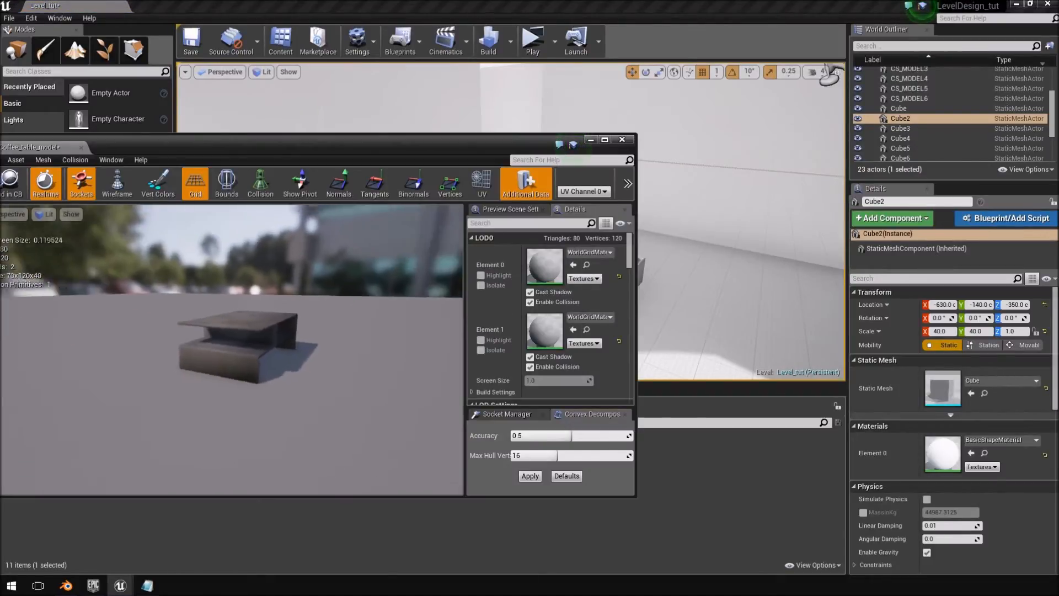
right_click_drag(232, 349, 188, 388)
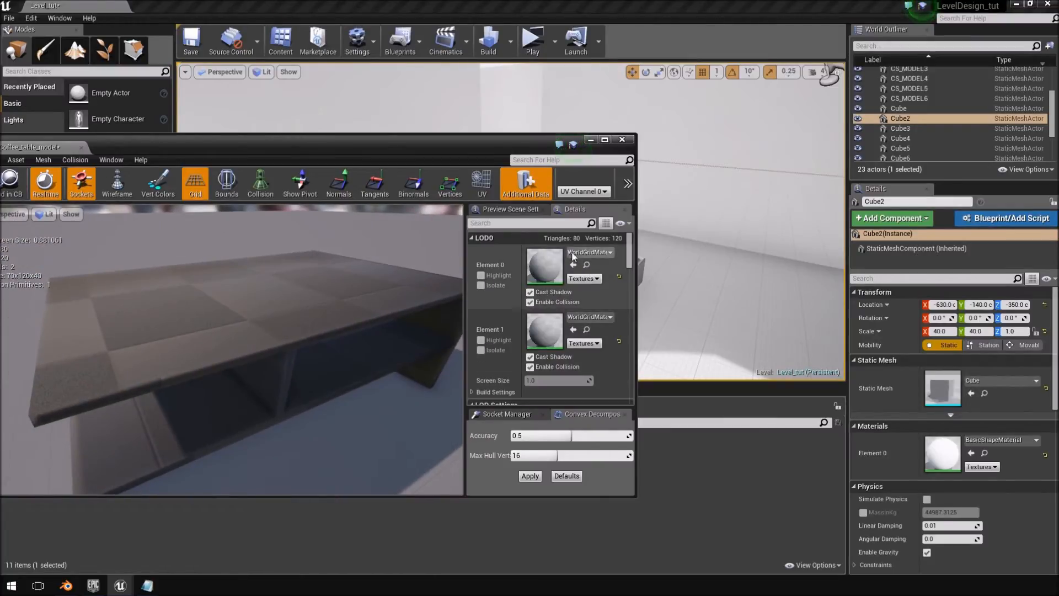
left_click_drag(470, 134, 647, 60)
left_click(807, 68)
Create a new material named Coffee_table_top in the FirstPersonBP folder
right_click(532, 472)
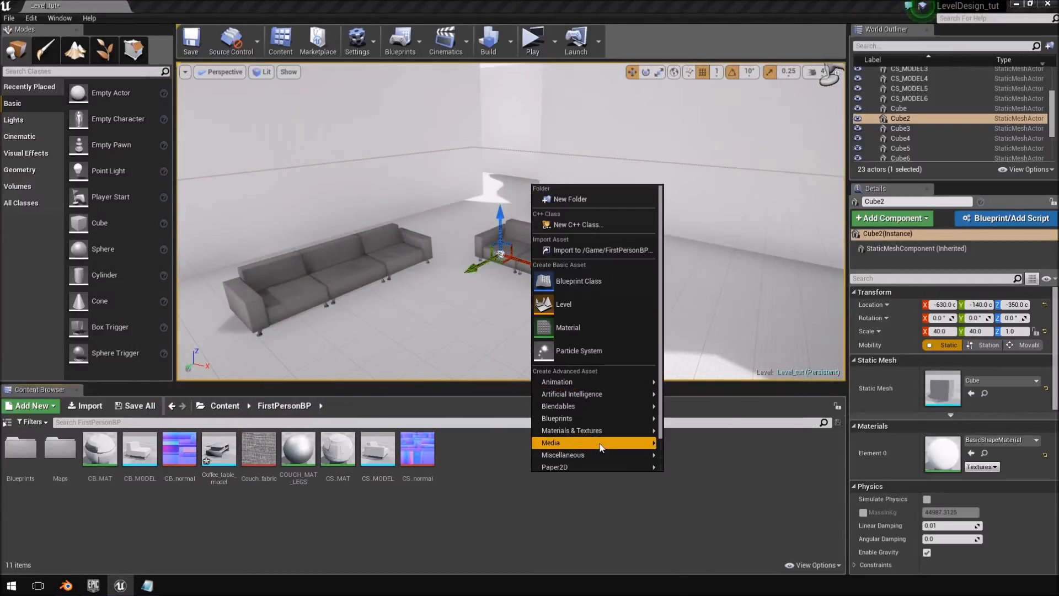
mouse_move(582, 434)
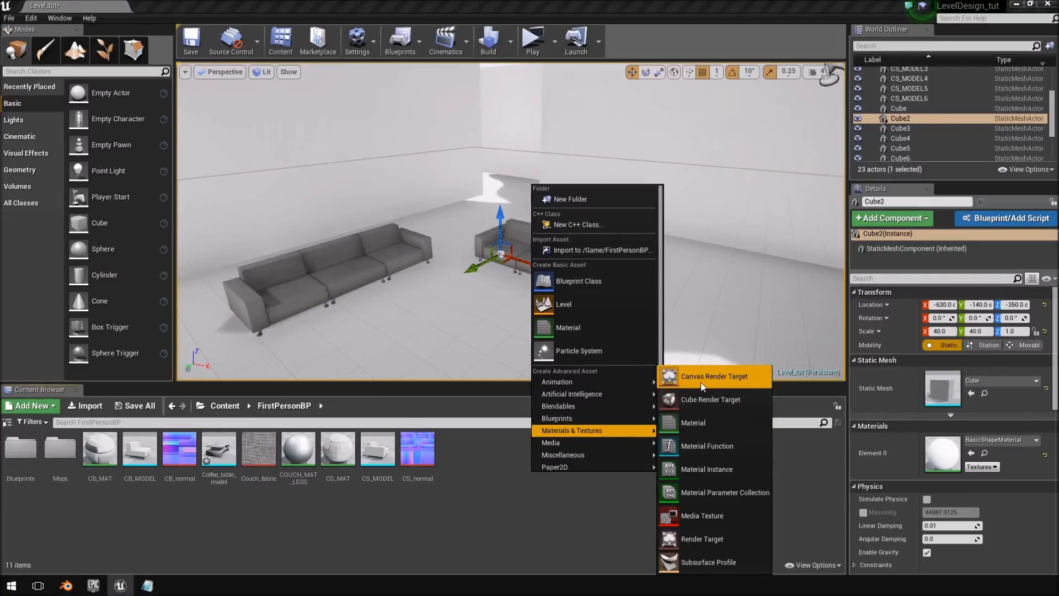
left_click(716, 422)
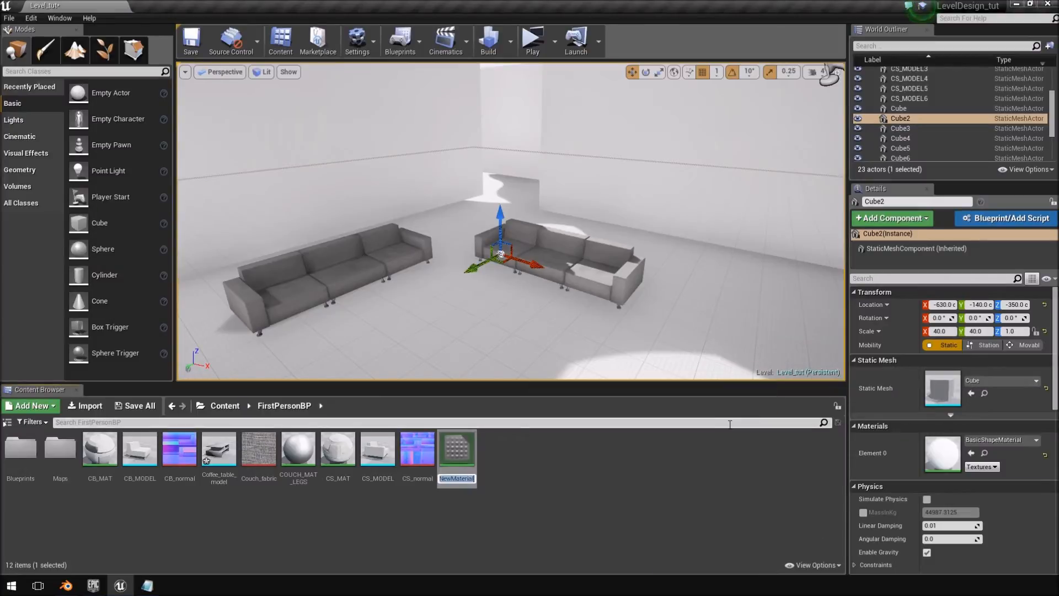
type("C")
key("ctrl+a")
key("Return")
Open the Coffee_table_top material for editing in a maximized window with its node graph at 1:1
right_click(524, 470)
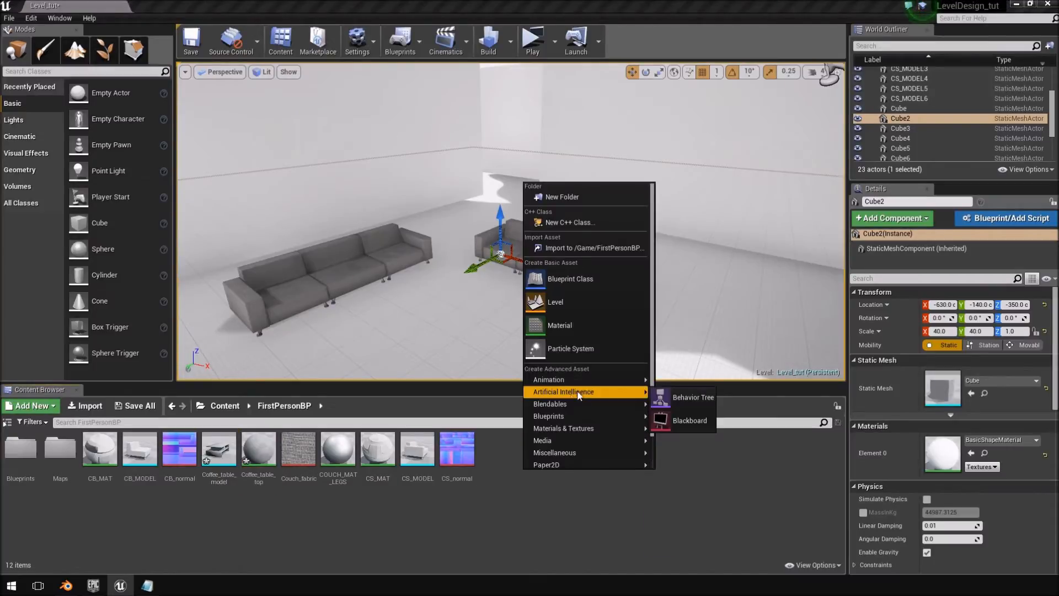
left_click(343, 502)
double_click(253, 441)
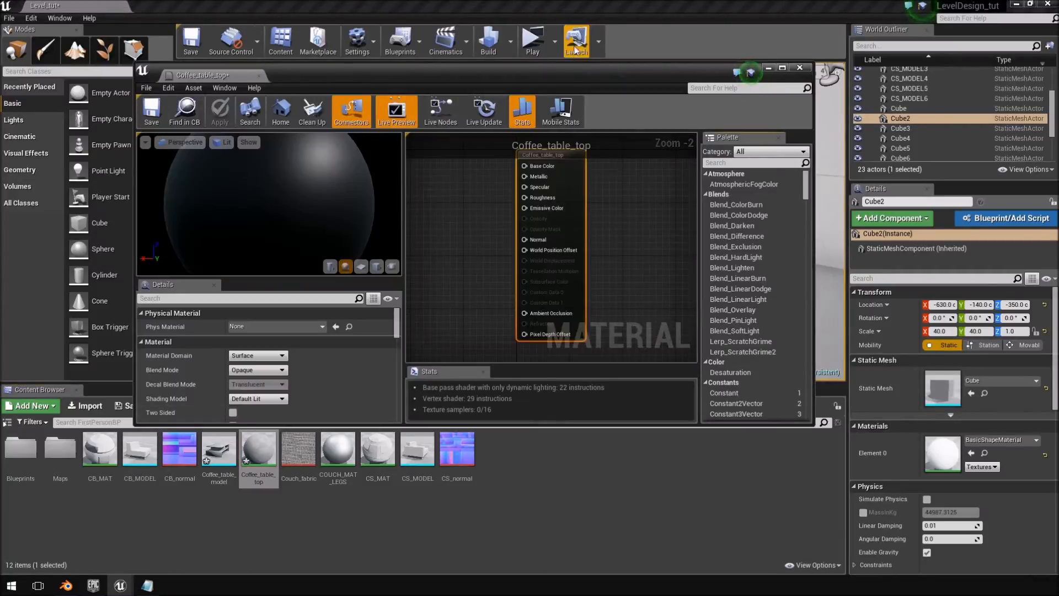
double_click(572, 74)
scroll(620, 342, "up", 3)
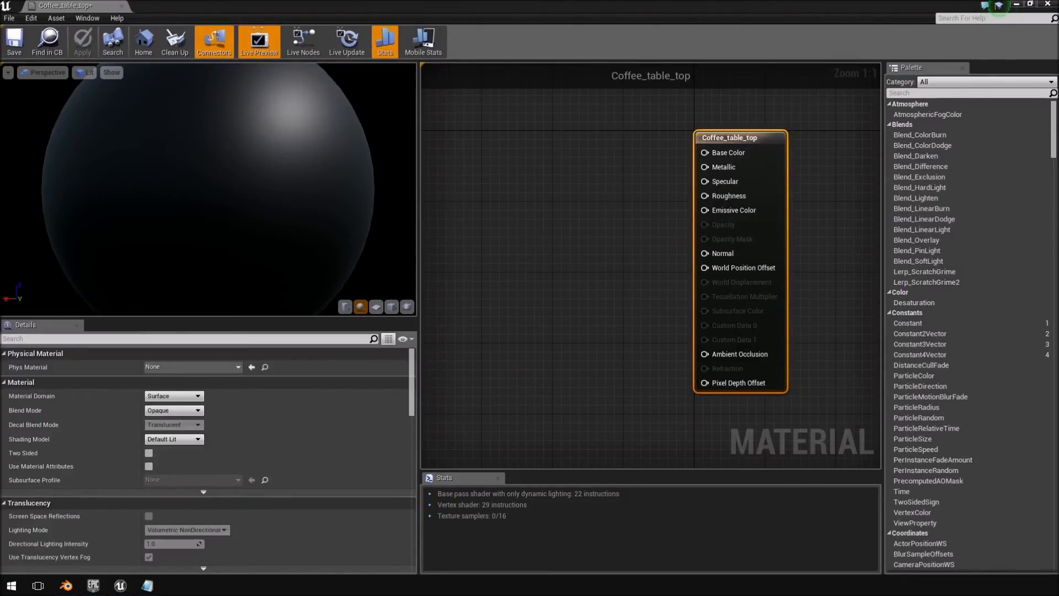
Switch to the browser and read the base color and roughness sections of Unreal's Physically Based Materials documentation
key("super+d")
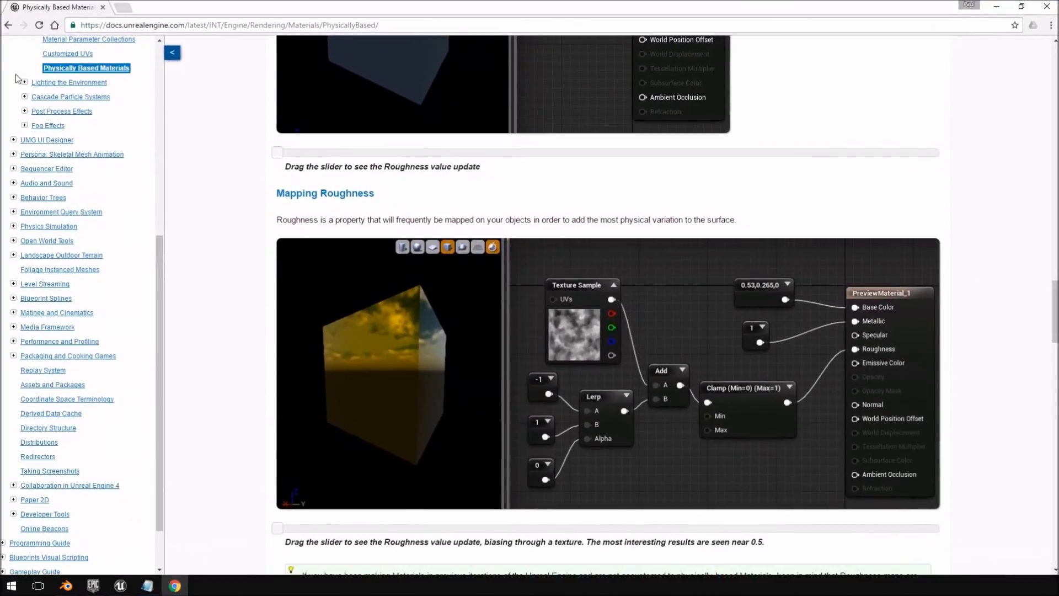
scroll(413, 306, "up", 20)
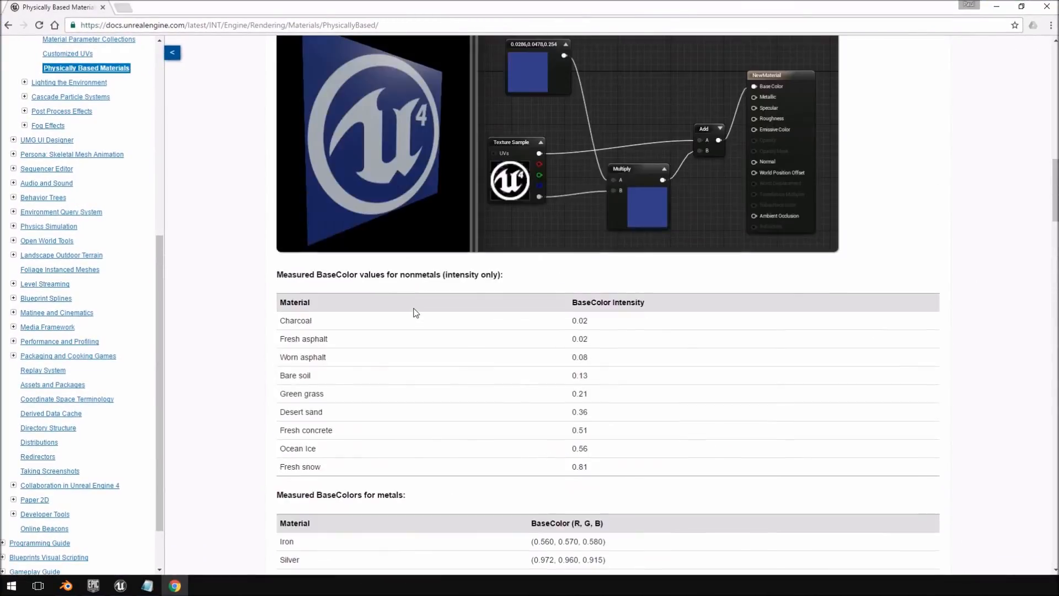
scroll(415, 313, "up", 12)
scroll(414, 308, "down", 12)
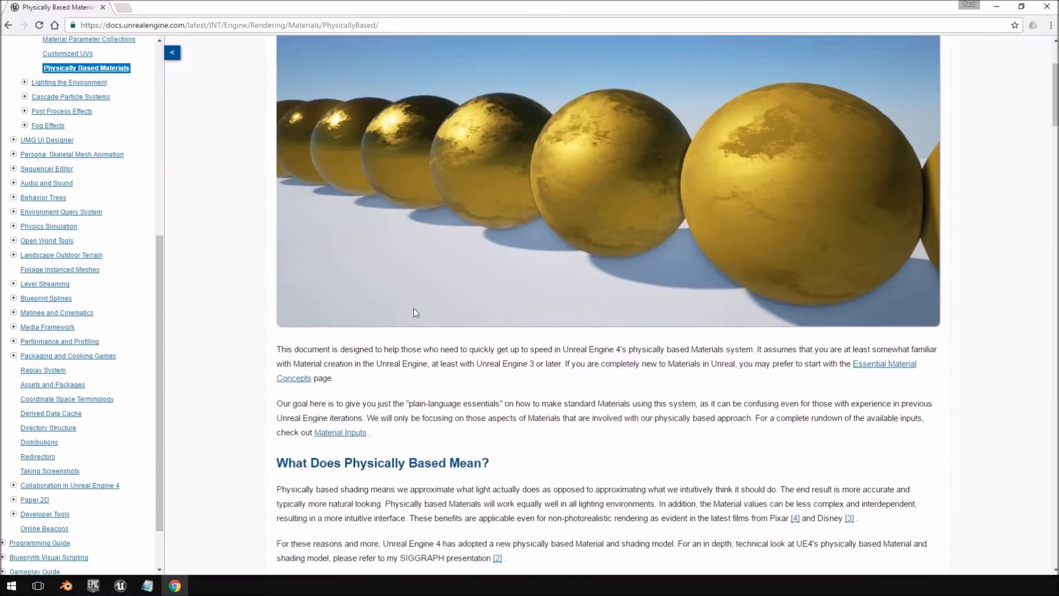
scroll(414, 308, "down", 20)
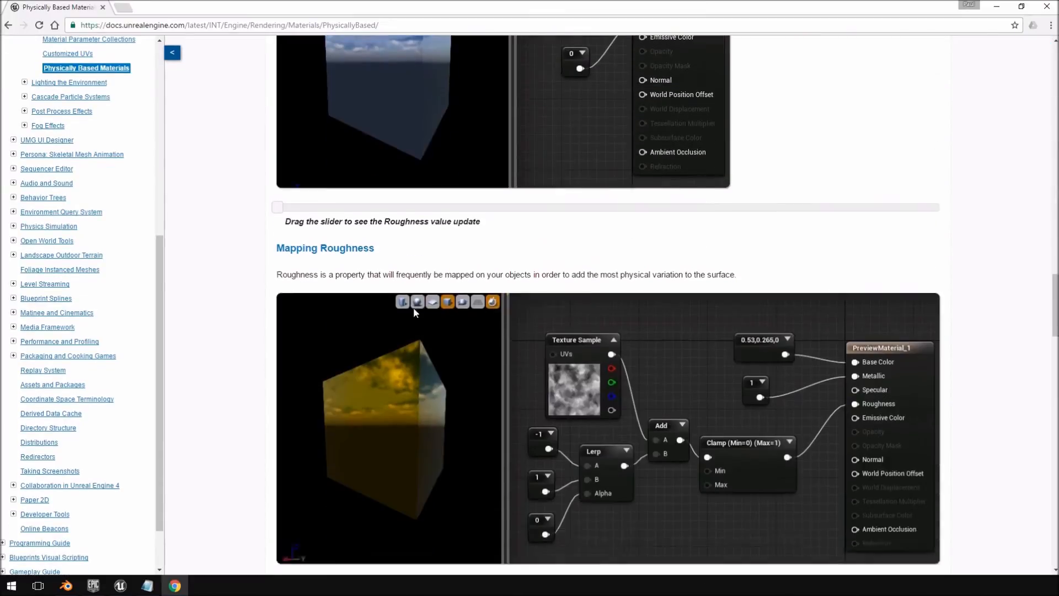
scroll(414, 308, "up", 10)
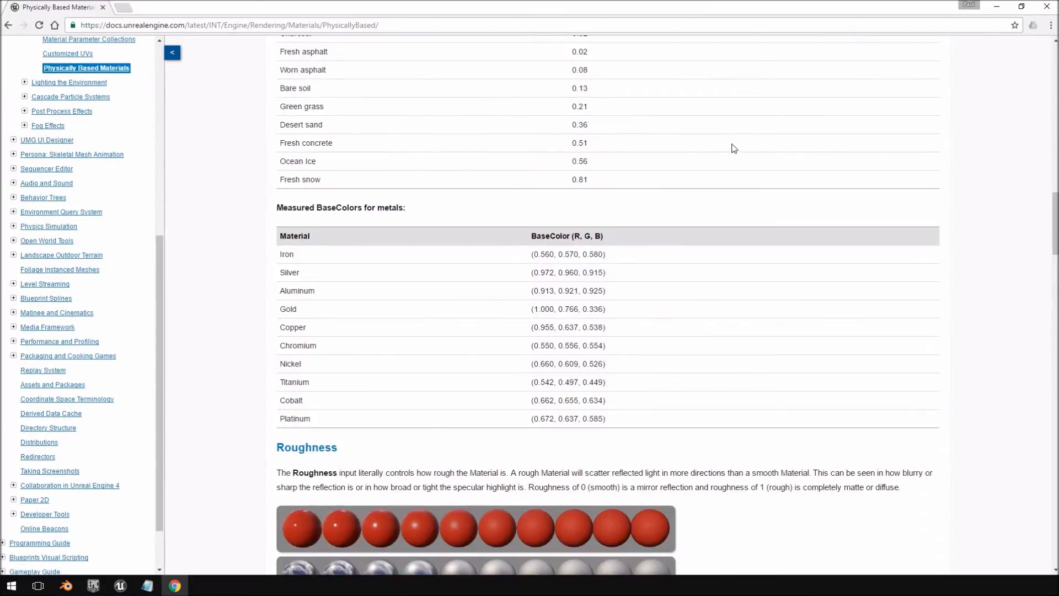
scroll(466, 296, "down", 6)
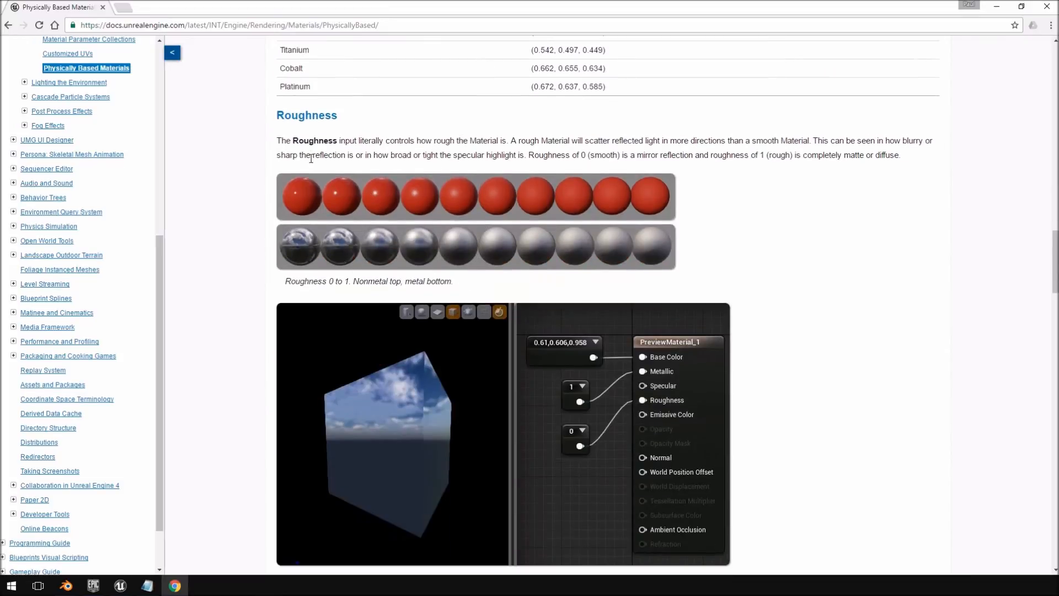
scroll(440, 157, "down", 5)
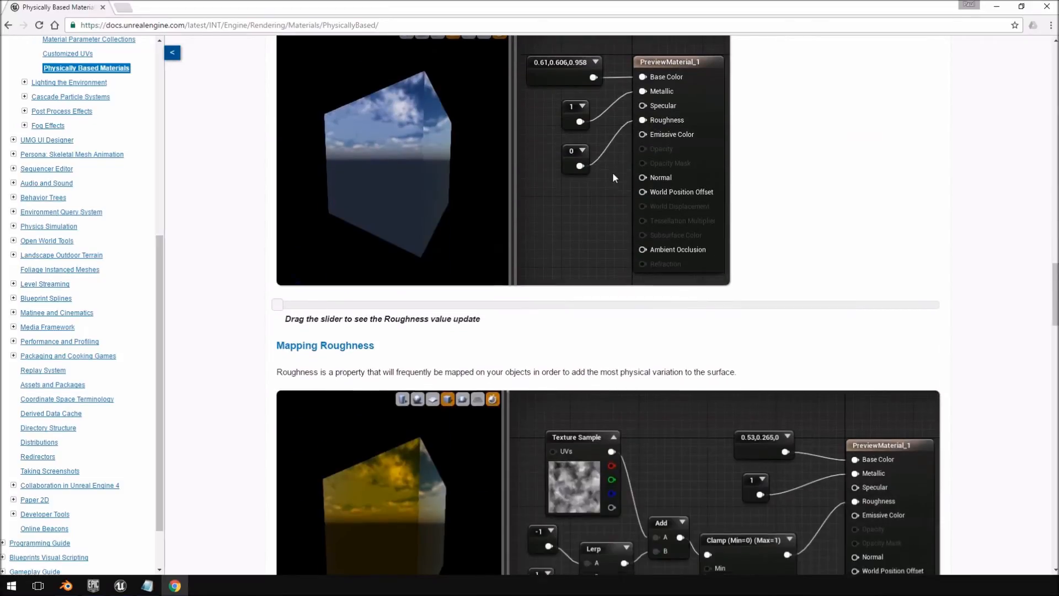
scroll(612, 173, "down", 6)
scroll(612, 172, "up", 3)
scroll(612, 172, "down", 5)
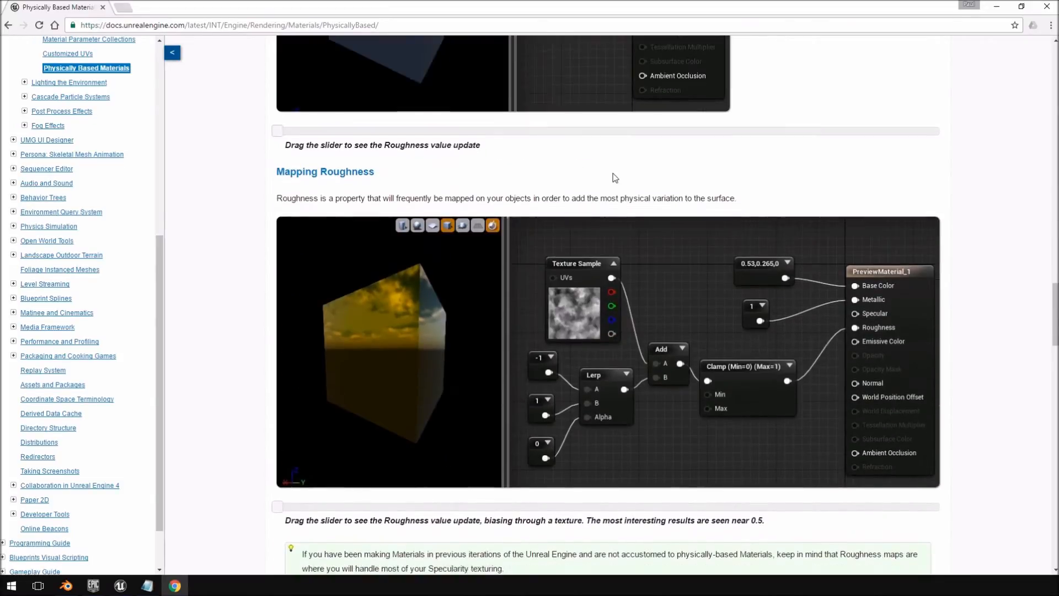
scroll(613, 175, "up", 2)
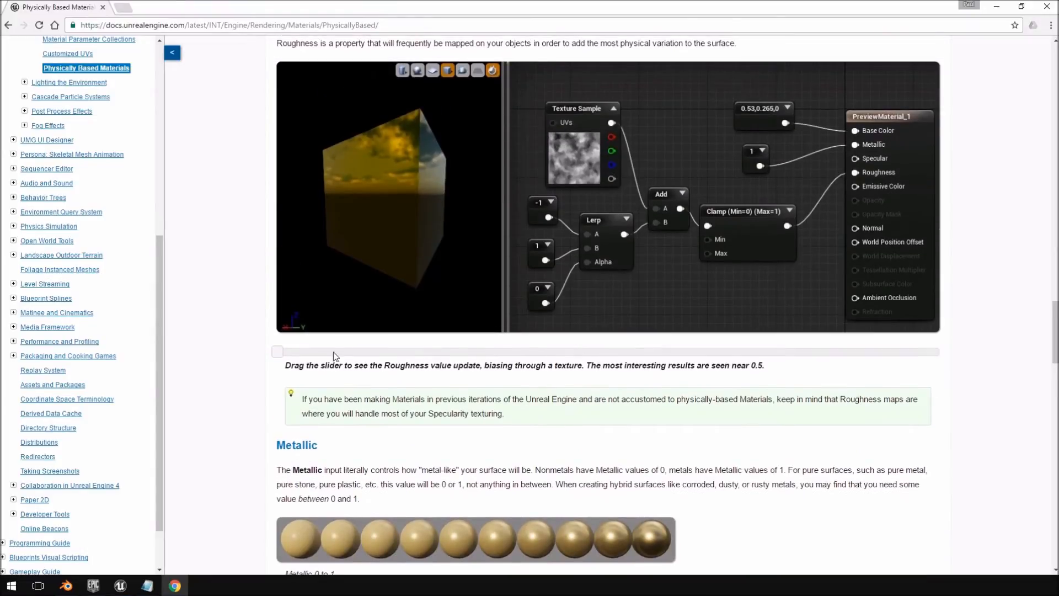
scroll(426, 332, "up", 4)
scroll(322, 261, "up", 4)
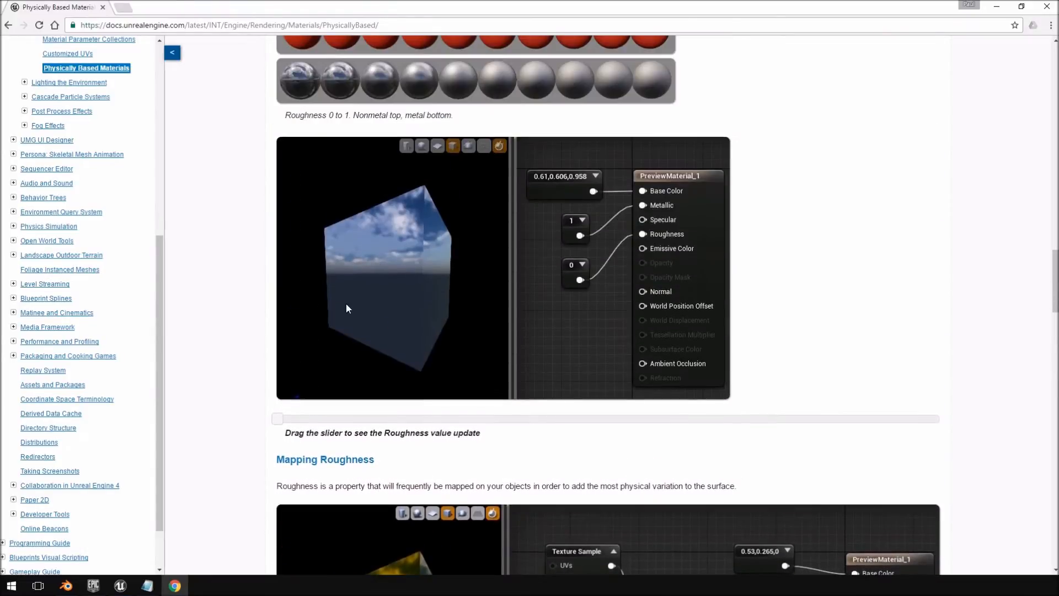
mouse_move(278, 421)
left_mouse_down()
mouse_move(799, 413)
mouse_move(276, 418)
left_mouse_up()
Read the documentation's metallic and specular sections and return to the Coffee_table_top material editor
scroll(523, 402, "down", 13)
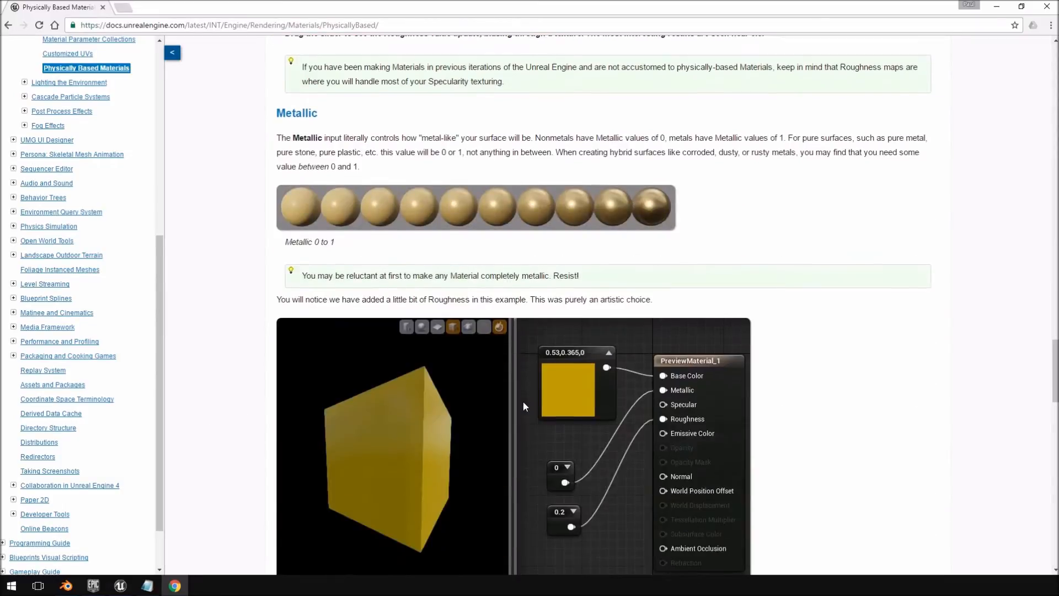
scroll(523, 402, "down", 5)
scroll(669, 267, "up", 2)
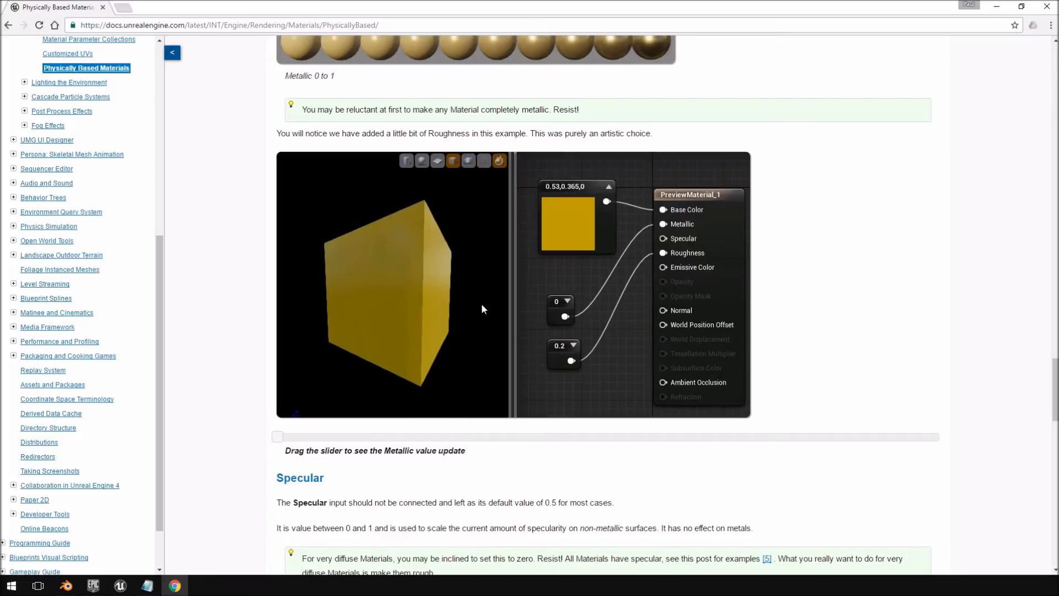
scroll(419, 379, "down", 15)
scroll(419, 379, "up", 4)
scroll(419, 379, "down", 3)
scroll(419, 379, "down", 3)
left_click_drag(173, 11, 1058, 109)
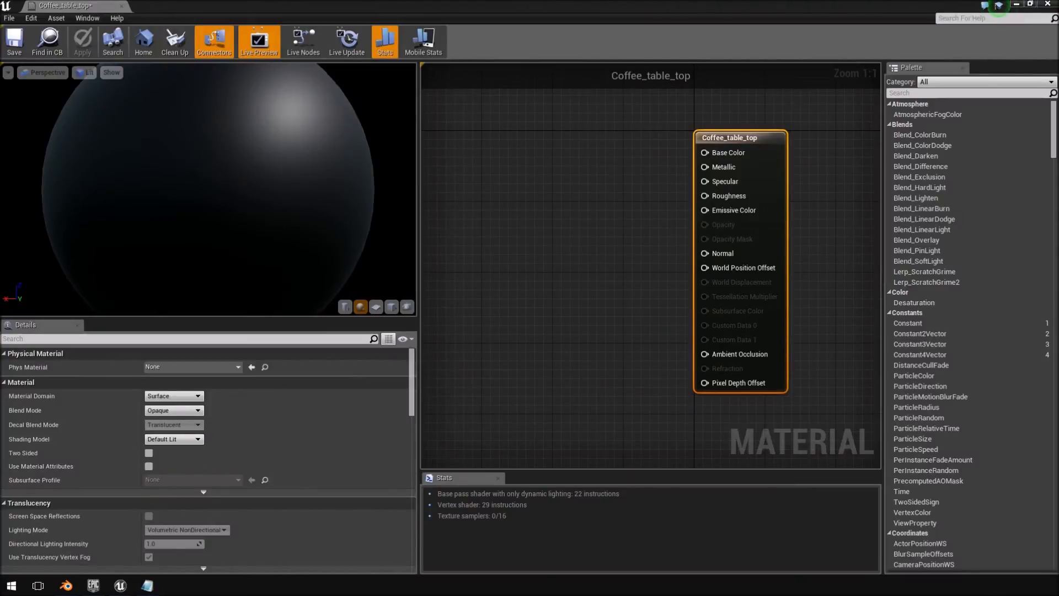
Add a vector parameter node to the Coffee_table_top graph and widen the graph area
right_click(528, 254)
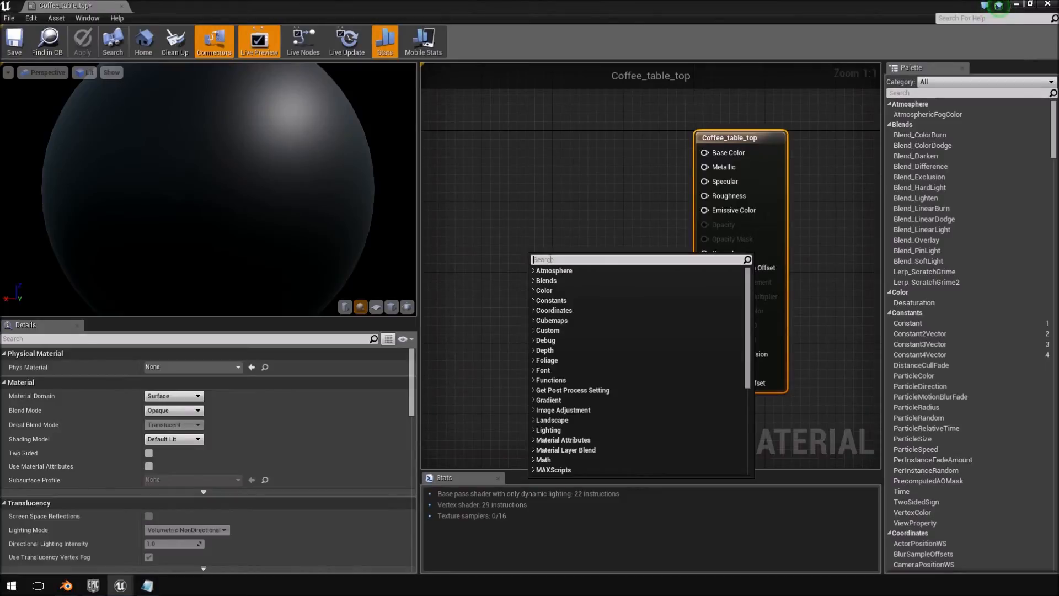
type("vector")
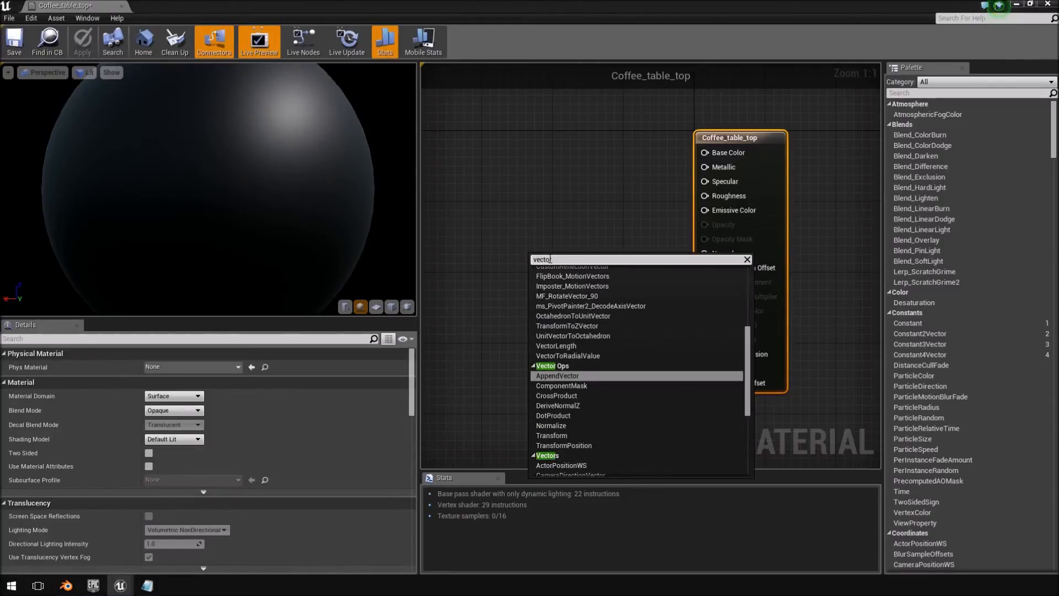
type("pa")
key("Return")
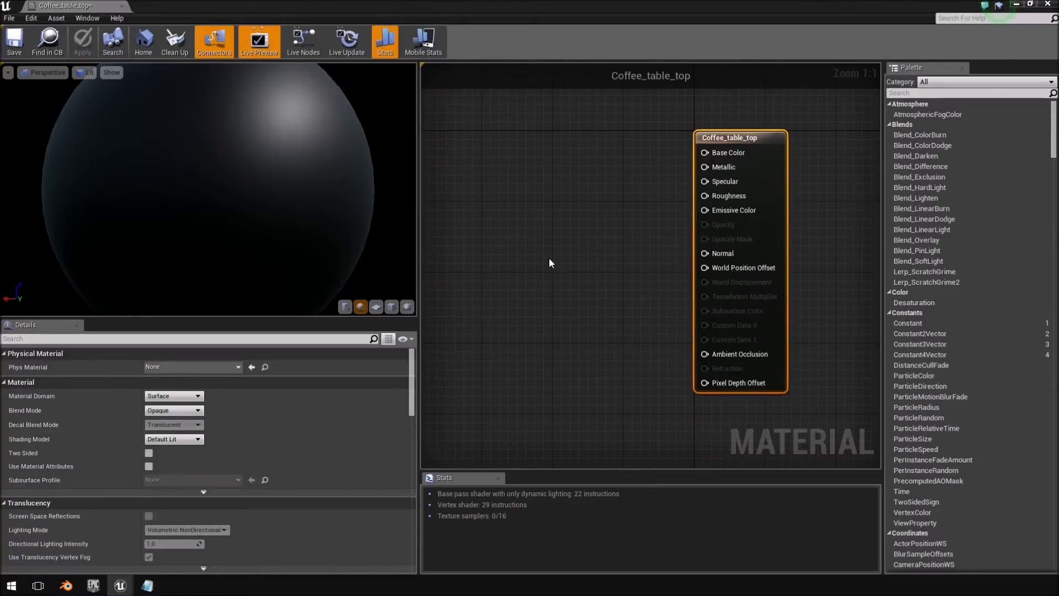
left_click_drag(419, 257, 267, 260)
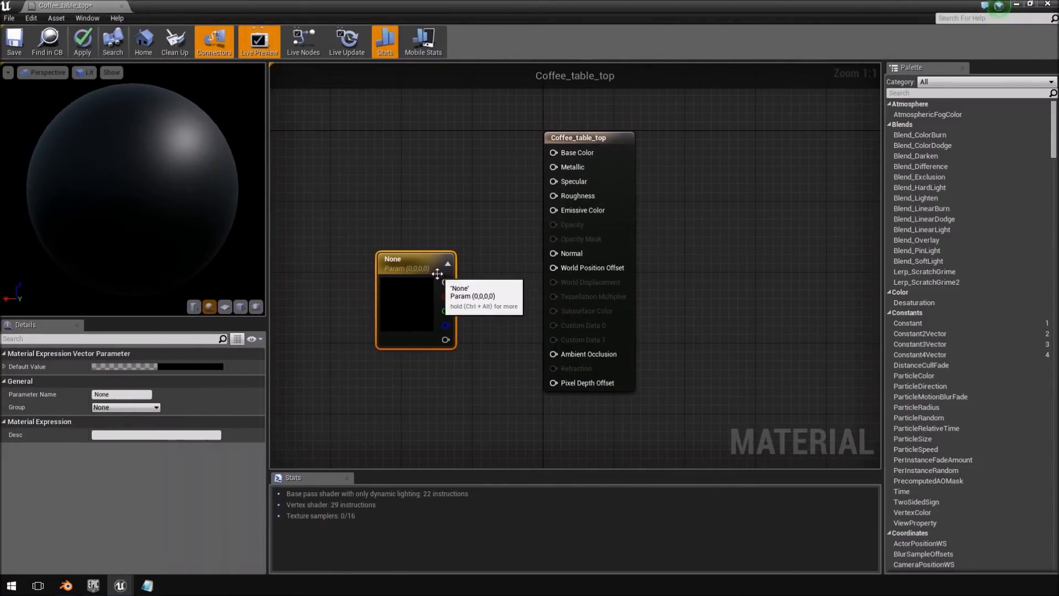
Set the vector parameter's default color to a grey with RGB 0.06 and alpha 1.0
left_click(181, 370)
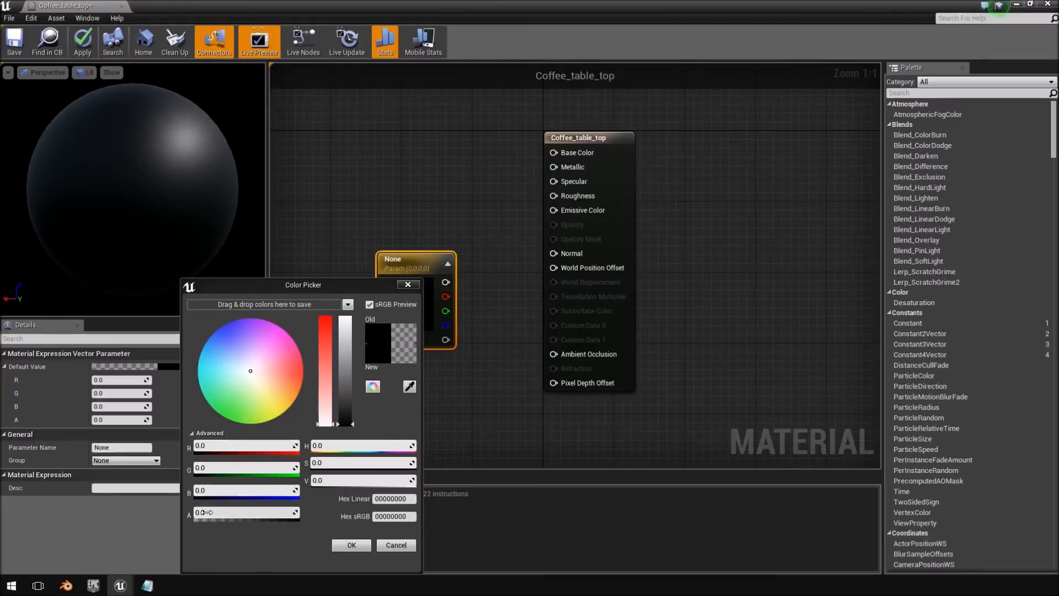
left_click_drag(203, 512, 300, 512)
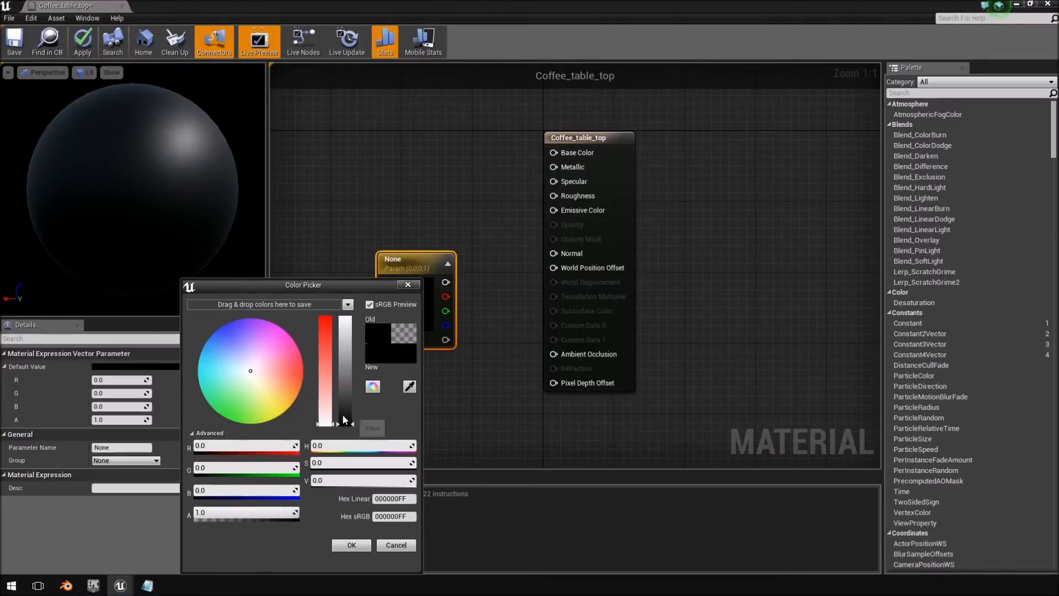
left_click_drag(350, 424, 352, 424)
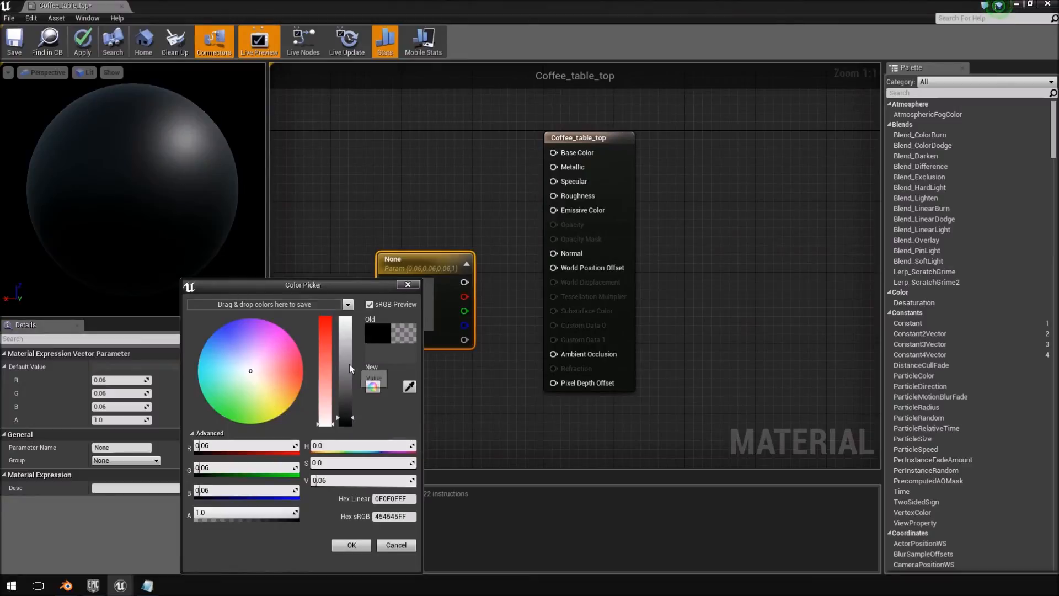
left_click(352, 545)
Connect the vector parameter to the material's Base Color input and reposition it above and beside the material node
right_click_drag(428, 283, 490, 319)
left_click_drag(527, 318, 636, 189)
left_click_drag(473, 379, 383, 215)
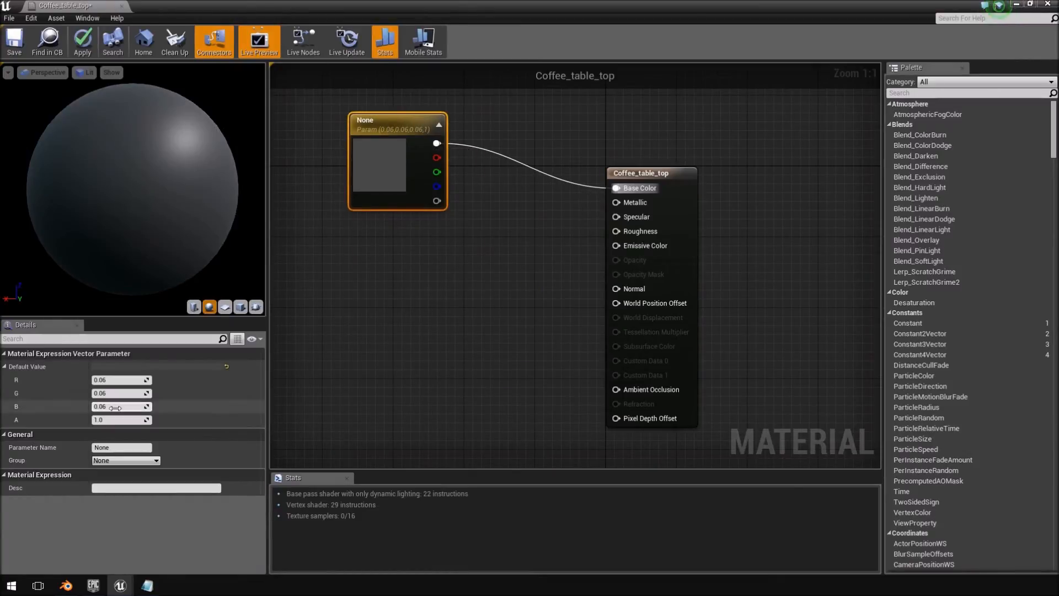
Darken the vector parameter's default color to RGB 0.01
double_click(394, 158)
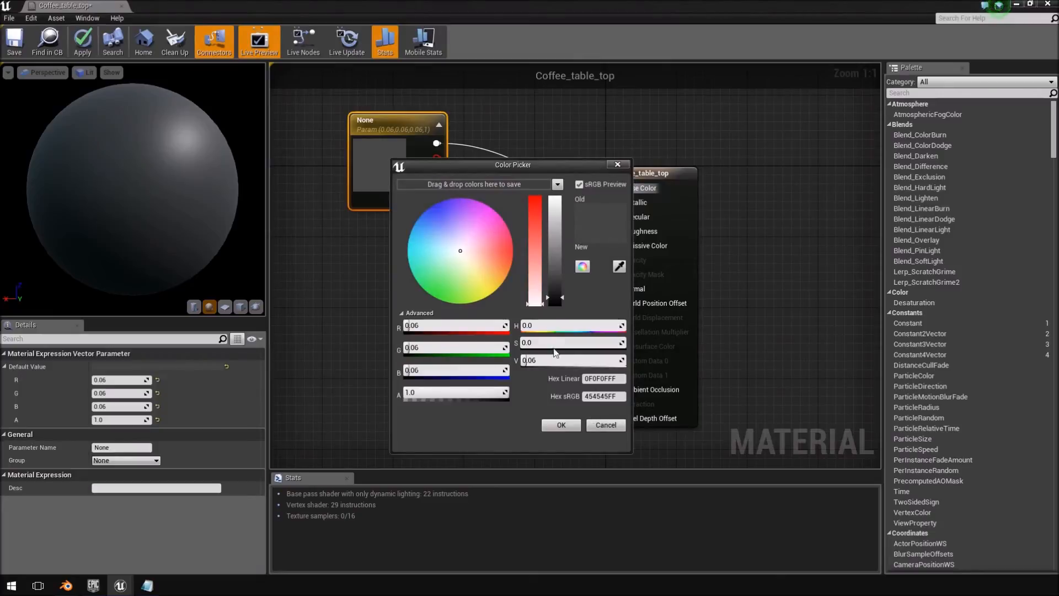
left_click_drag(556, 298, 558, 305)
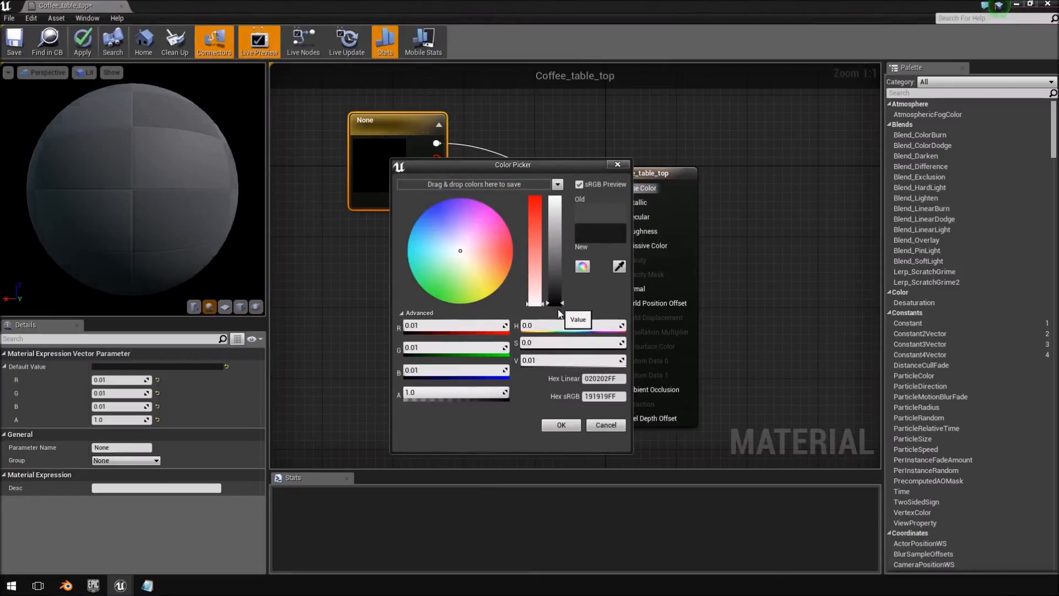
left_click(564, 422)
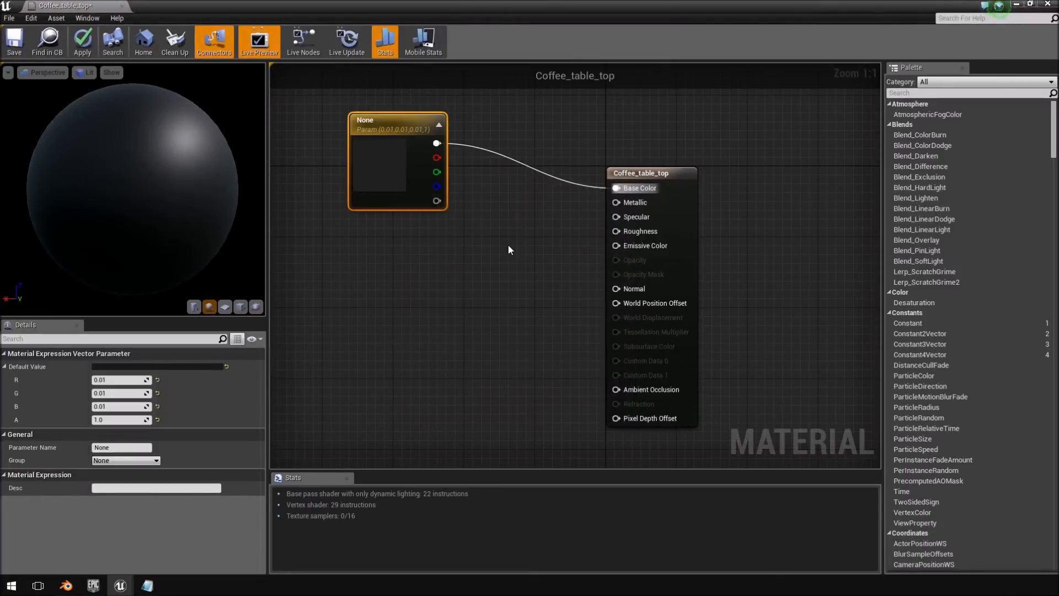
Add a Constant node, connect it to Metallic, and place it beneath the vector parameter
right_click(446, 326)
type("consta")
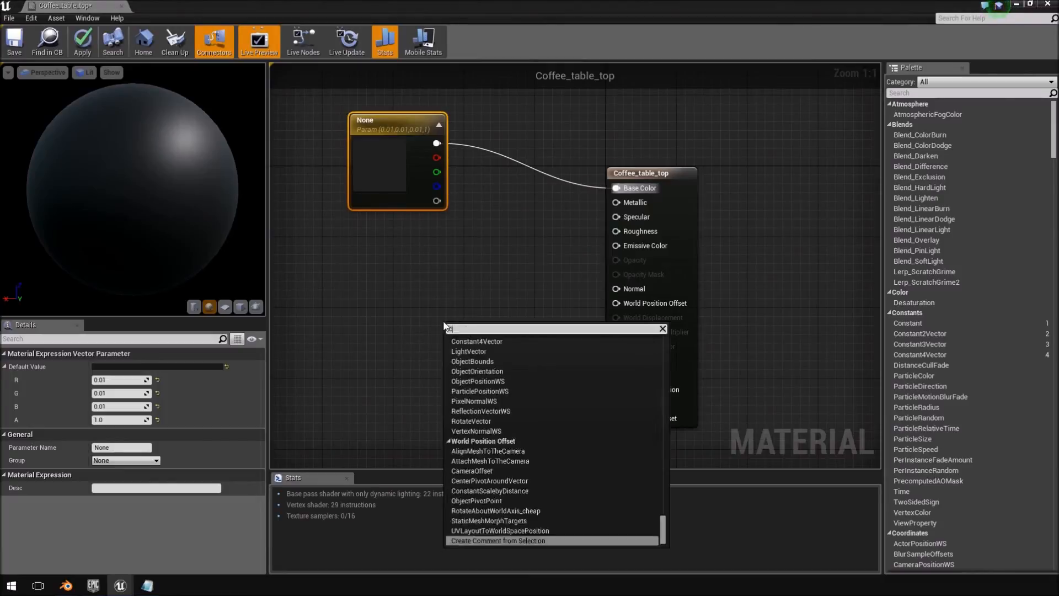
key("Return")
left_click_drag(463, 344, 617, 203)
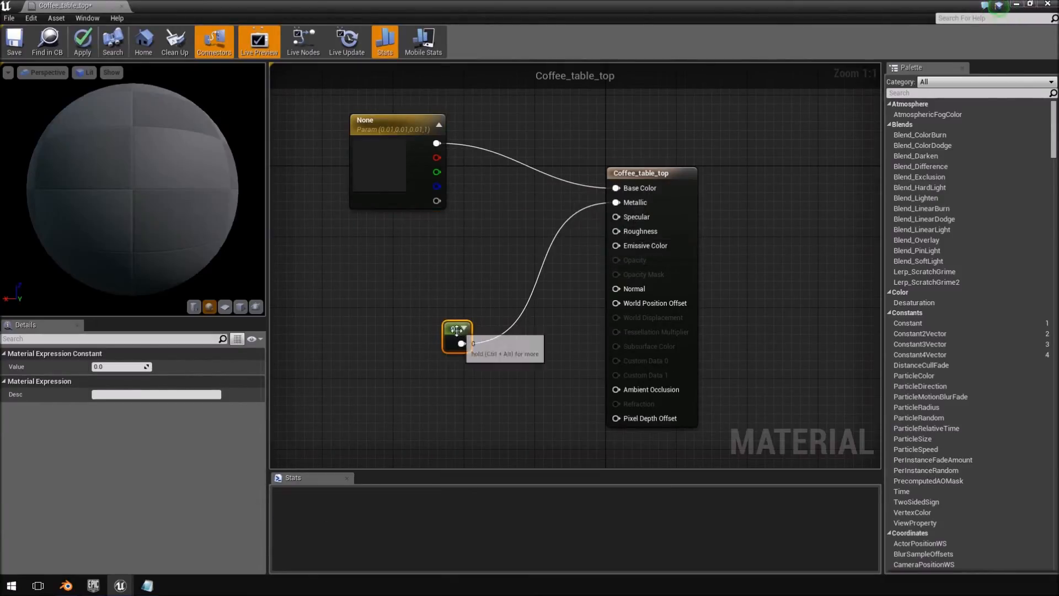
left_click_drag(457, 334, 443, 259)
Add a second Constant node and connect it to the material's Specular input
right_click(392, 392)
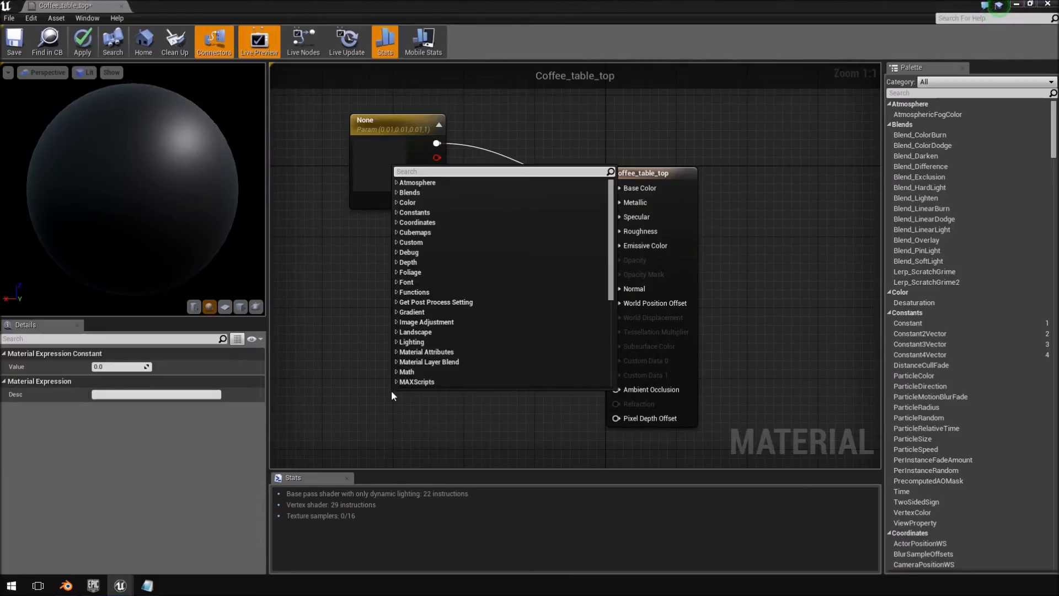
type("constant")
key("Return")
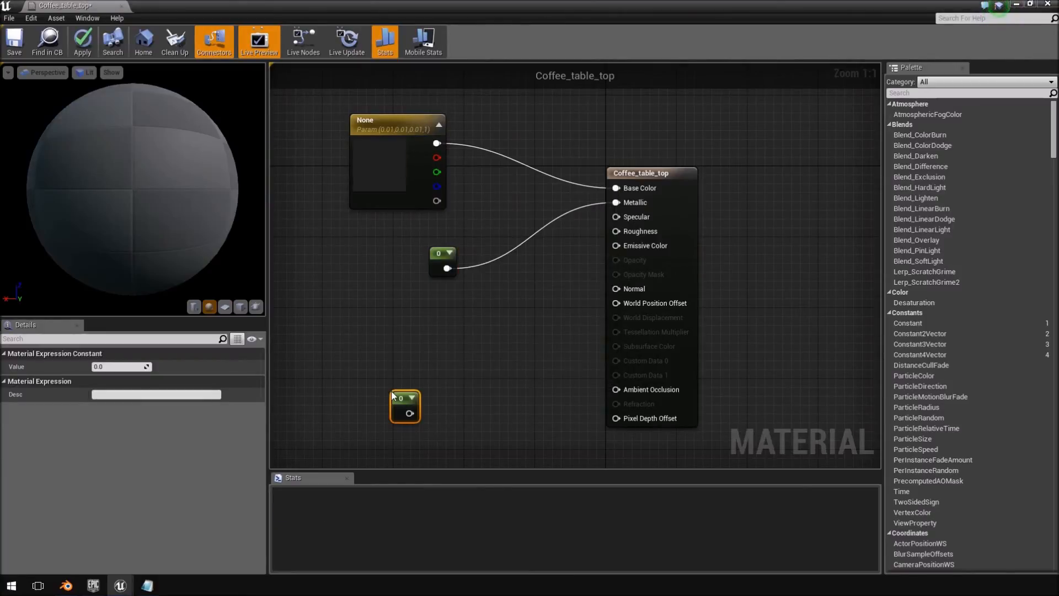
left_click_drag(409, 414, 616, 217)
Rearrange the graph by spacing the vector parameter and the Metallic and Specular constants apart from each other
left_click_drag(450, 259, 296, 206)
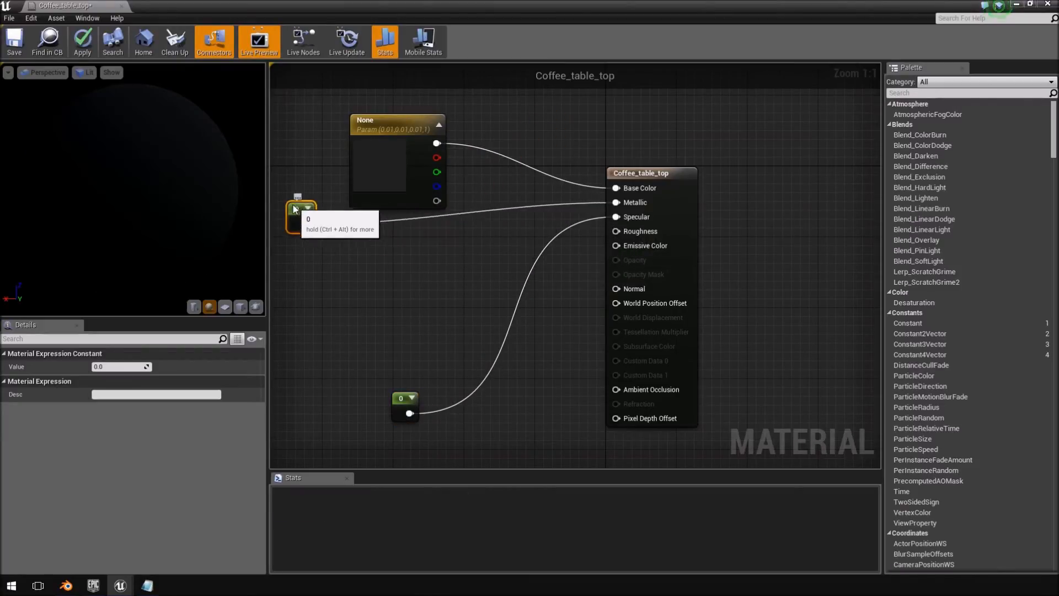
right_click_drag(541, 205, 615, 287)
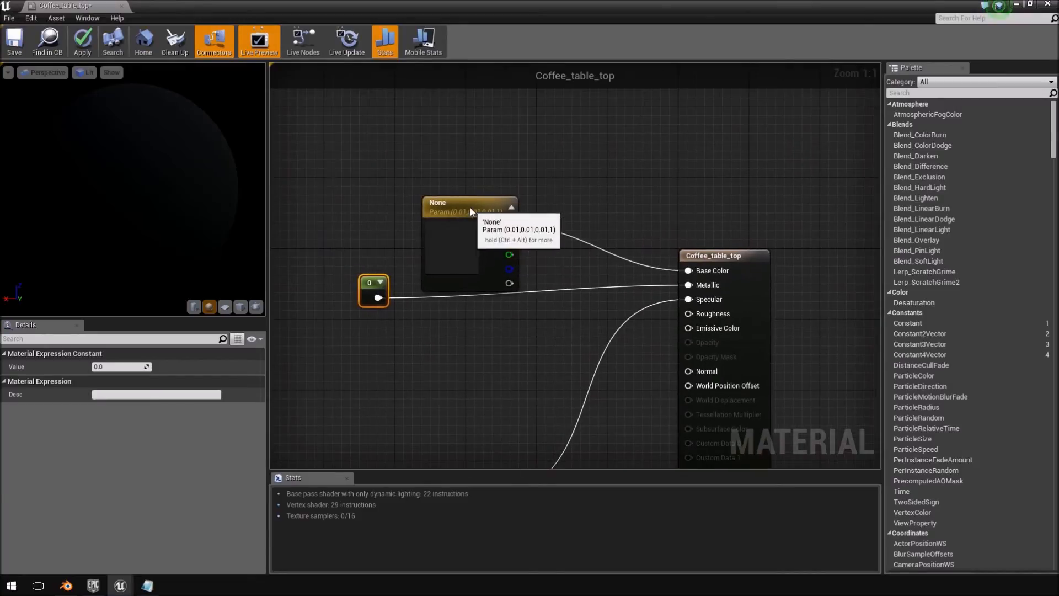
left_click_drag(469, 213, 485, 159)
right_click_drag(545, 313, 593, 211)
left_click_drag(530, 393, 516, 232)
right_click_drag(515, 232, 522, 336)
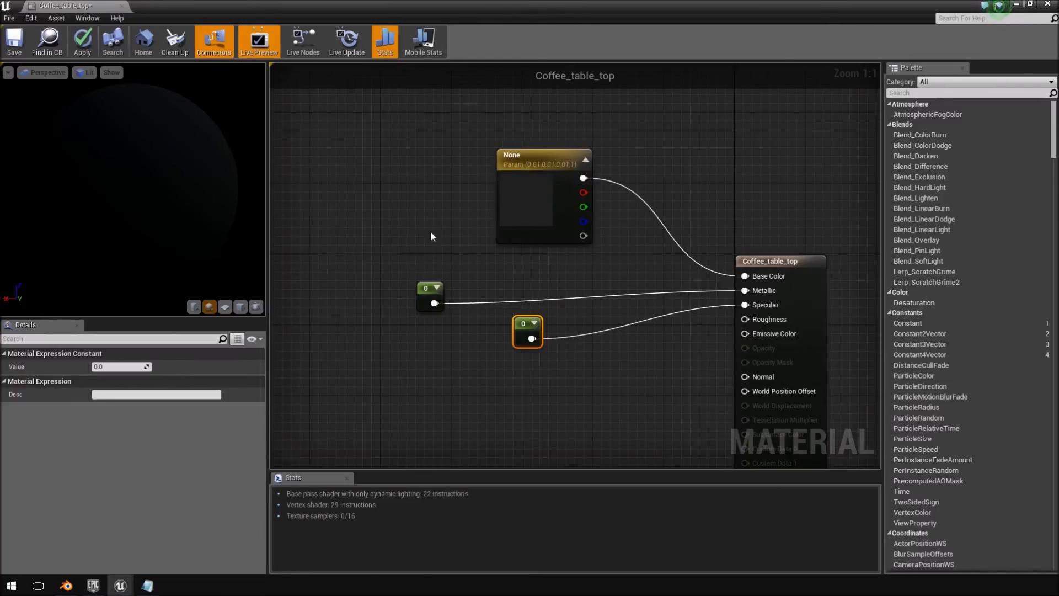
right_click_drag(643, 215, 555, 241)
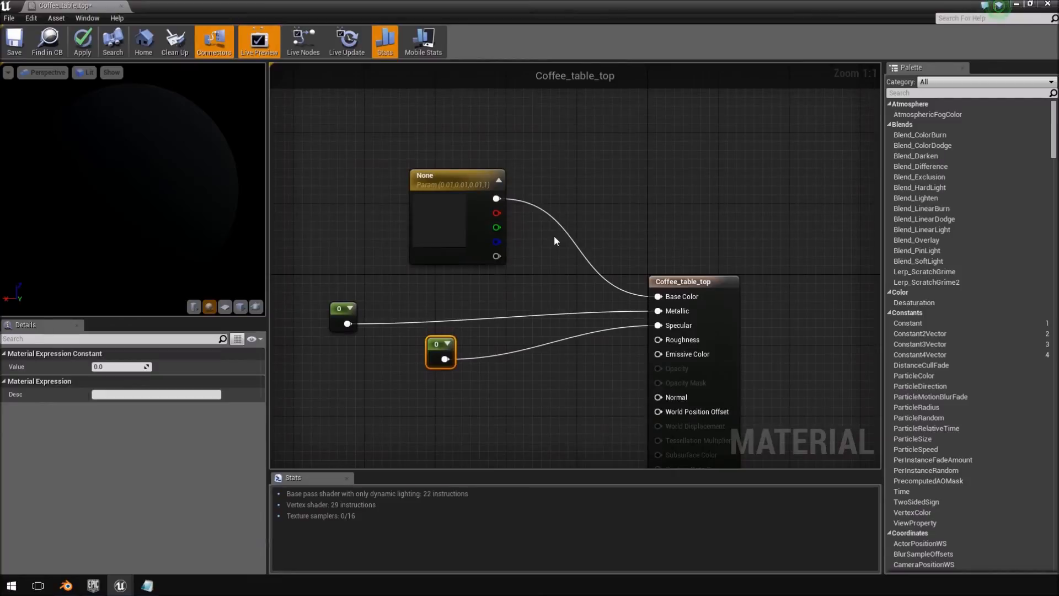
Set the vector parameter's name to Color
double_click(438, 5)
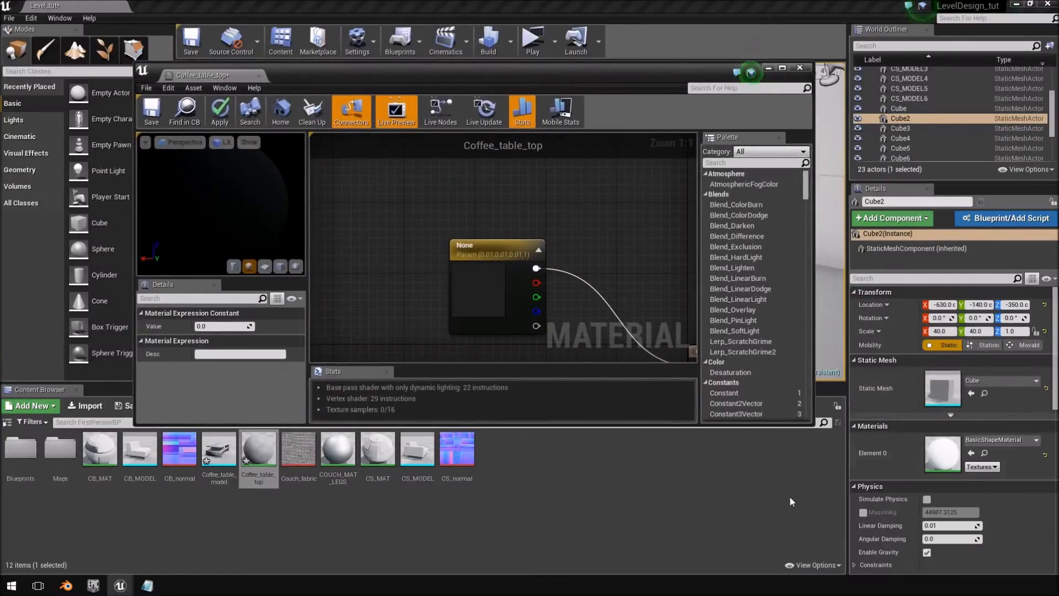
double_click(607, 83)
left_click(477, 193)
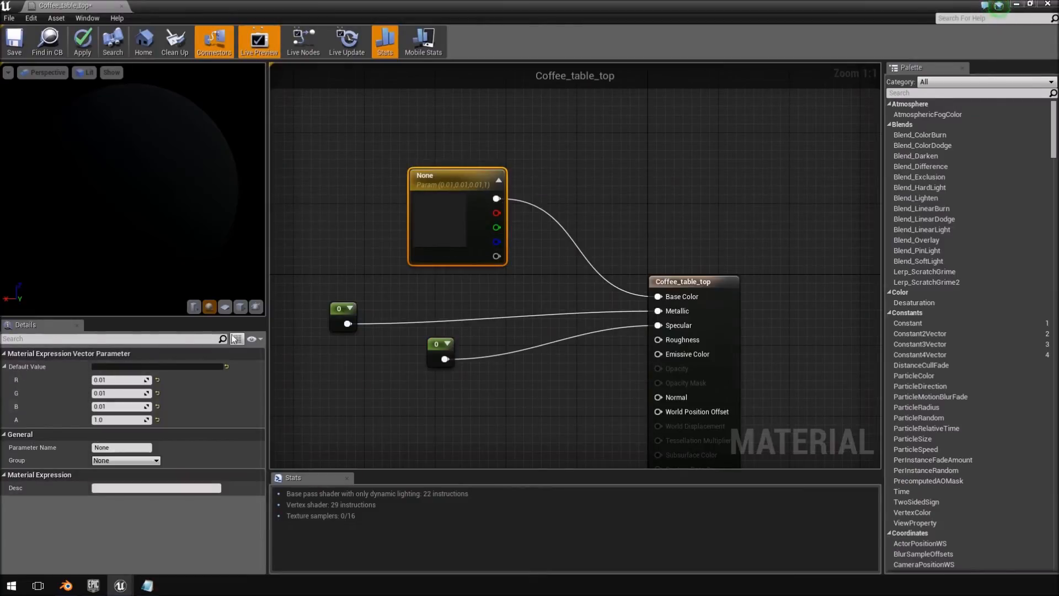
left_click(111, 448)
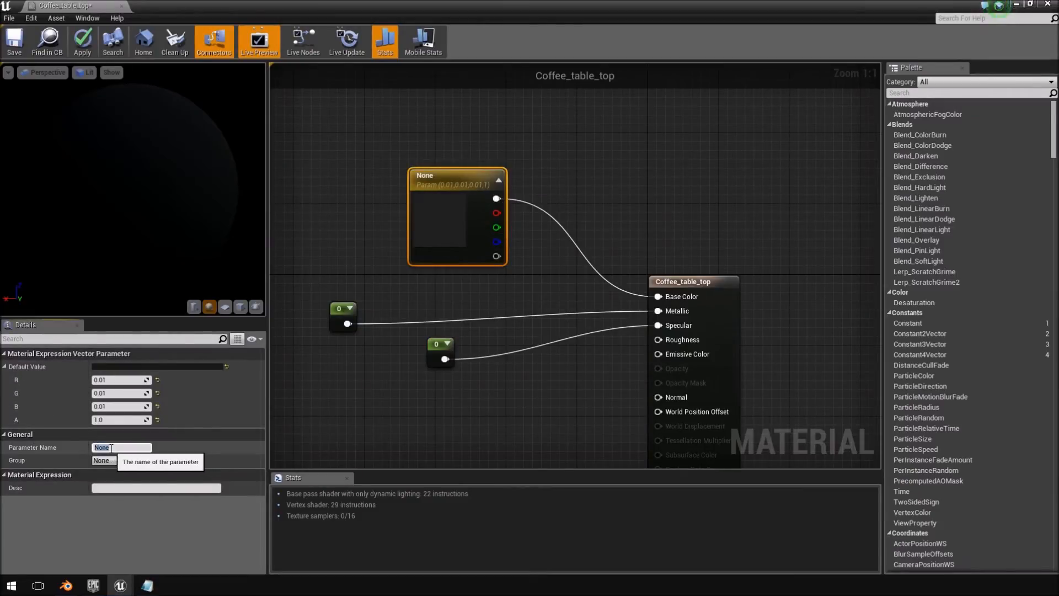
key("Return")
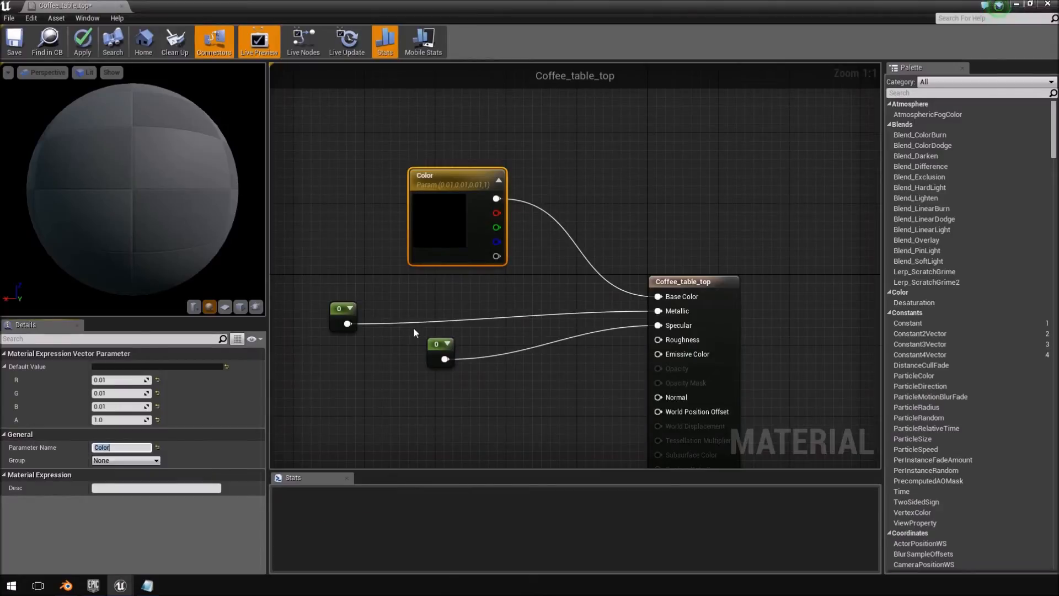
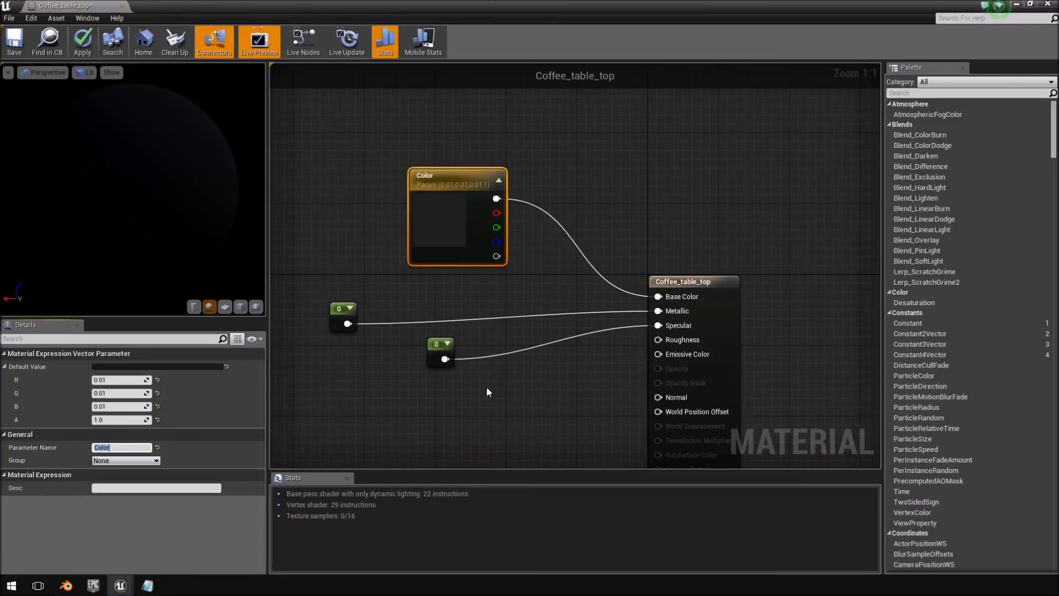
Add a third Constant node below the others and connect it to the material's Roughness input
right_click_drag(524, 379, 525, 291)
right_click(467, 331)
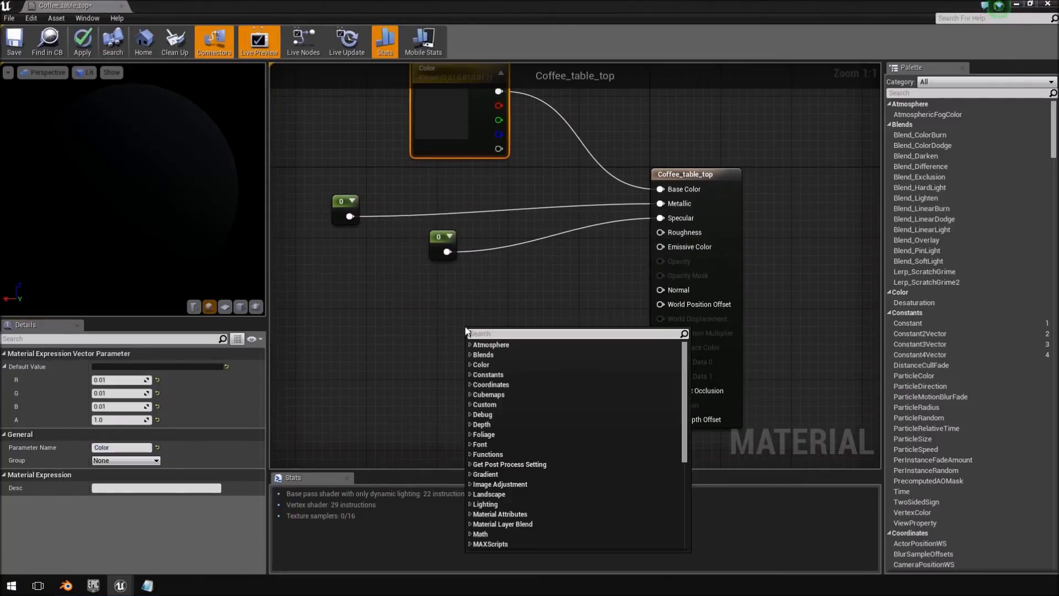
type("con")
key("BackSpace")
key("BackSpace")
key("BackSpace")
type("cons")
key("Return")
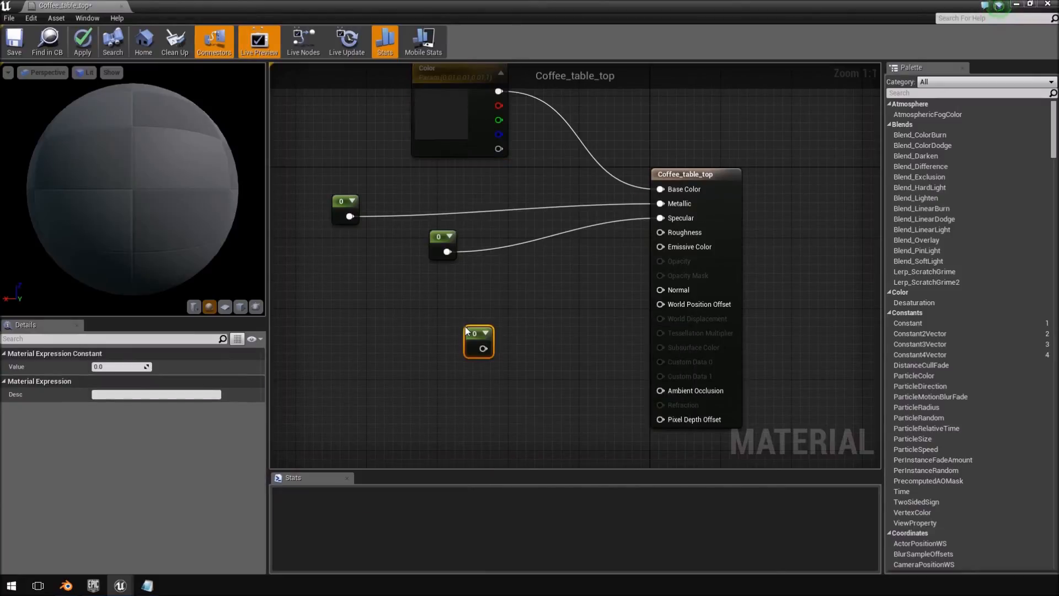
left_click_drag(492, 350, 633, 243)
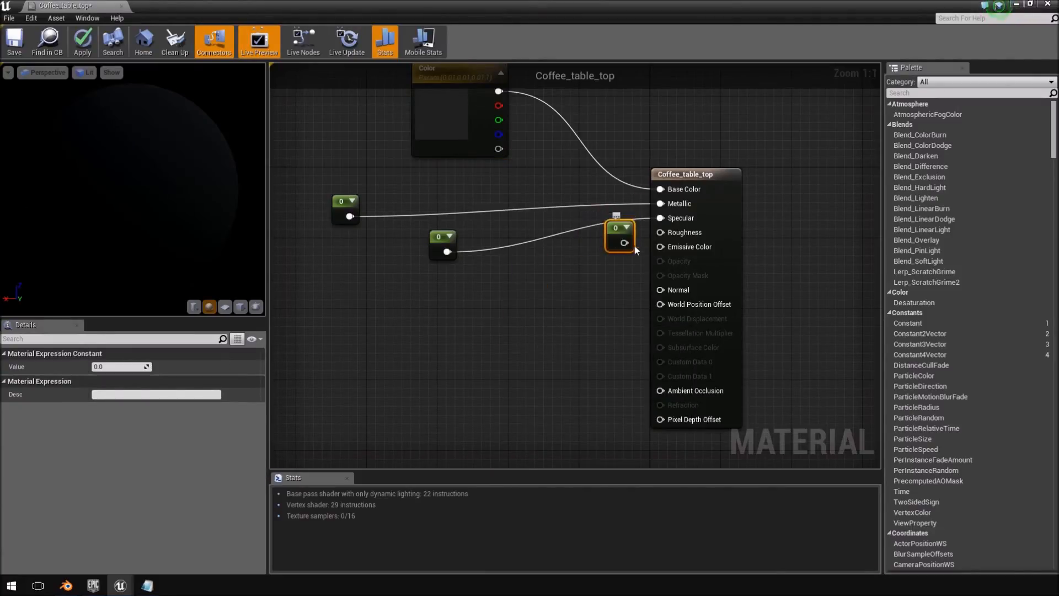
left_click_drag(447, 340, 661, 233)
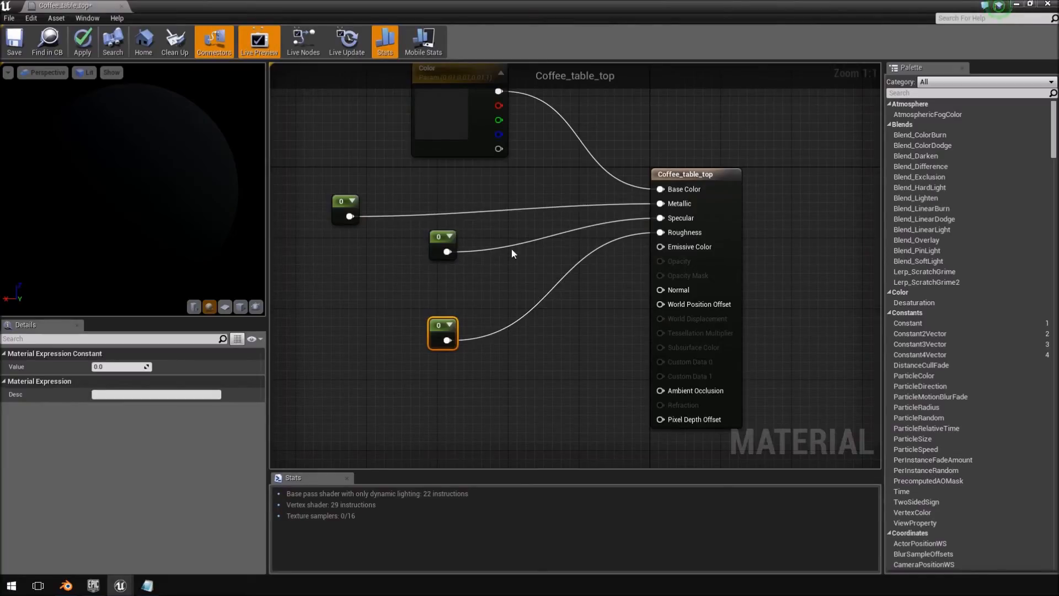
Set the Specular constant's value to 0.5
left_click(443, 237)
left_click(105, 367)
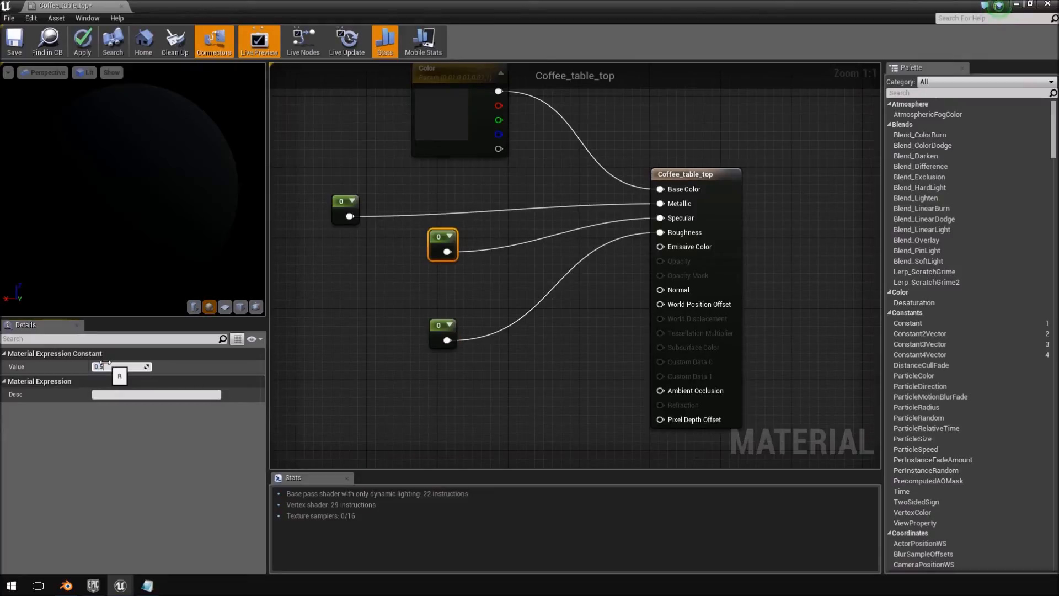
key("Return")
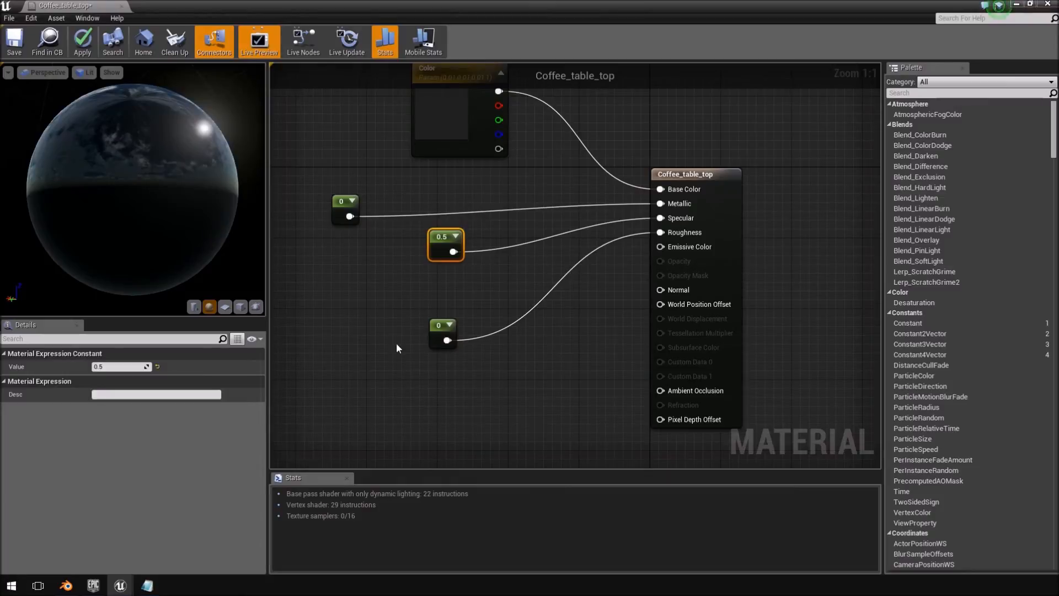
Try values of 1, 0.8, 0.5 and 0.3 for the Roughness constant and inspect the preview sphere
left_click(442, 336)
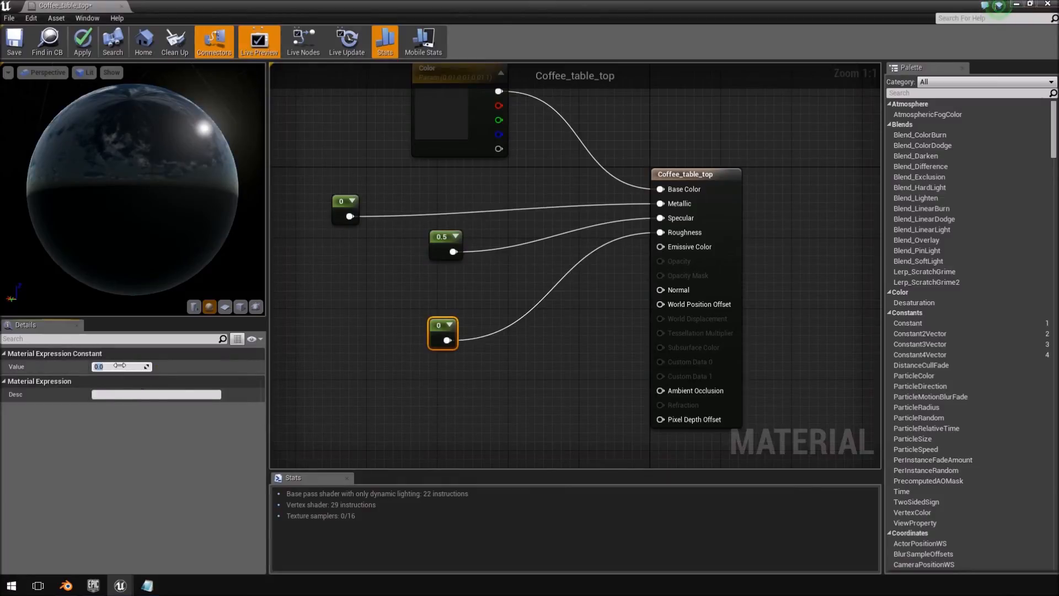
key("Return")
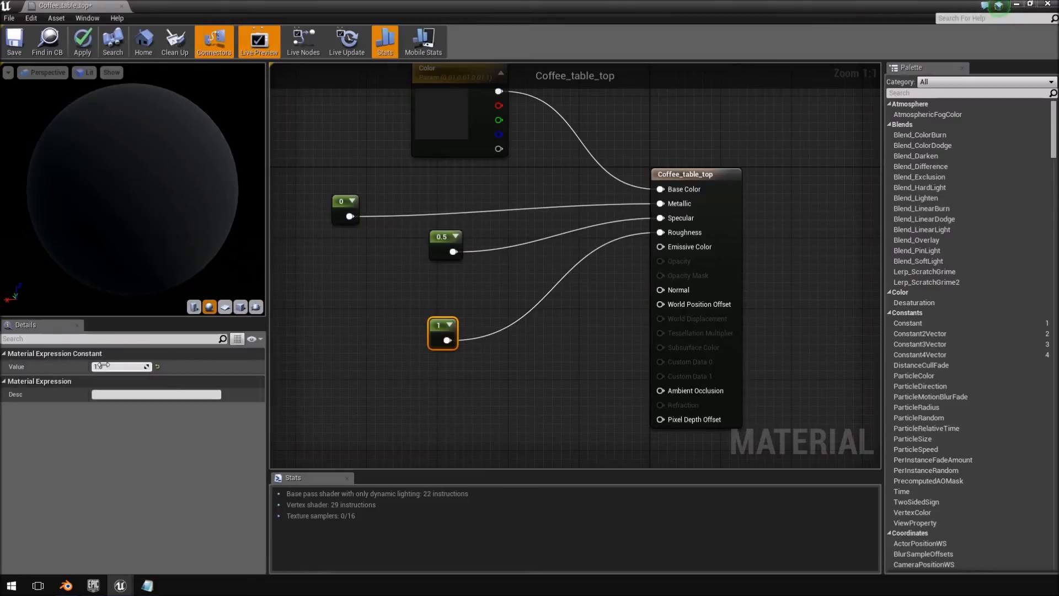
type("0.8")
key("Return")
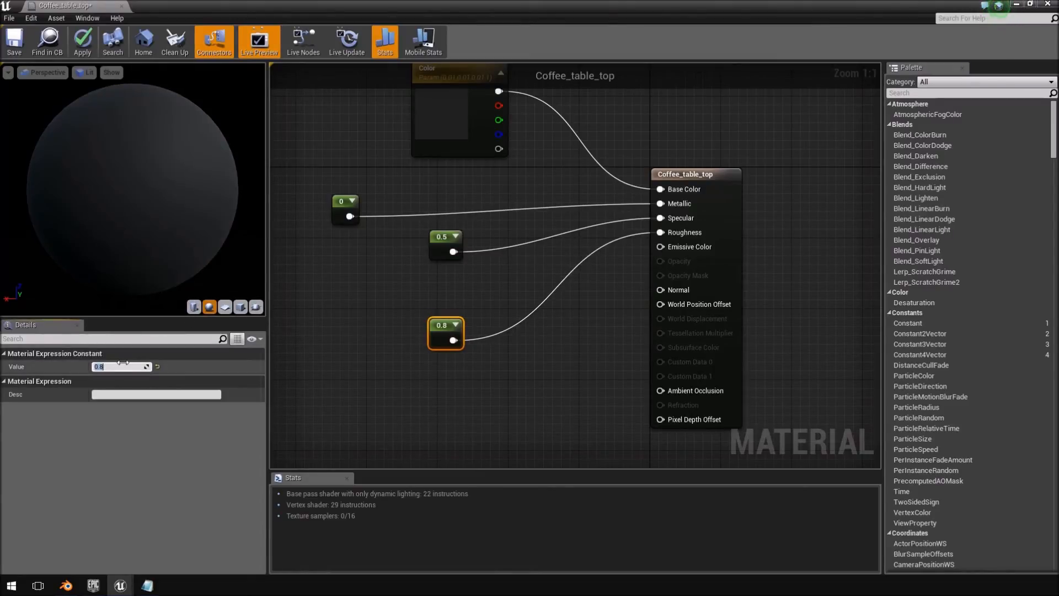
type("0.5")
key("Return")
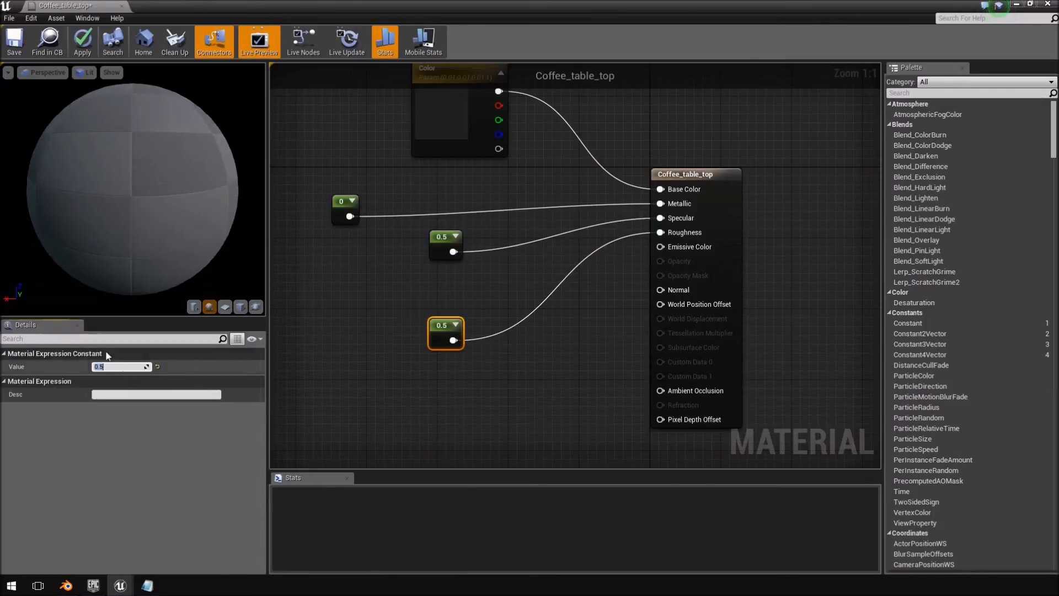
left_click(114, 365)
key("Return")
left_click_drag(181, 206, 220, 221)
Set the Roughness constant's value to 0.4 and inspect the highlight on the preview sphere
left_click(113, 367)
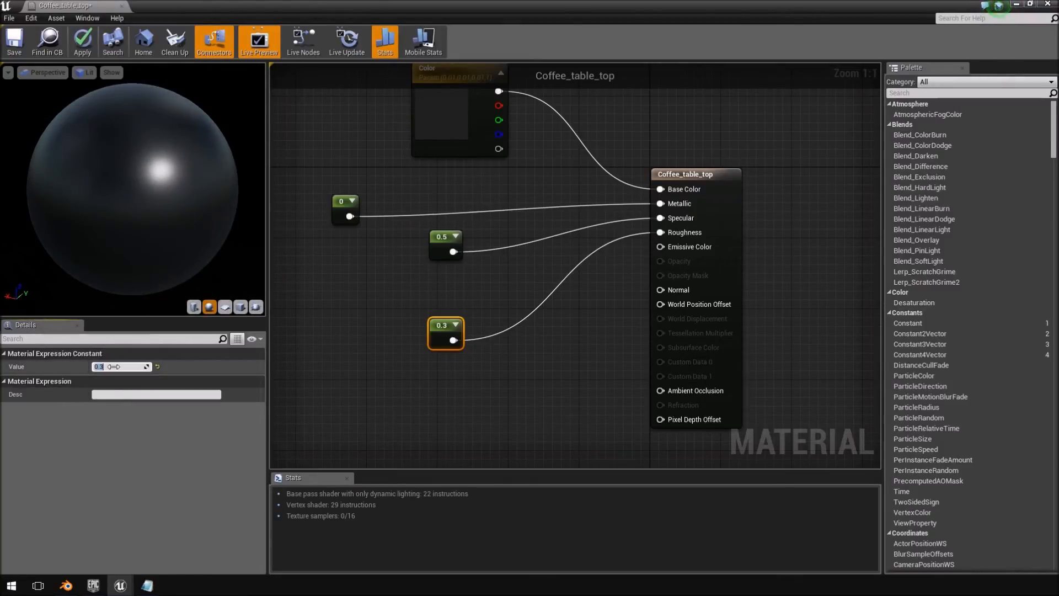
type(".4")
key("Return")
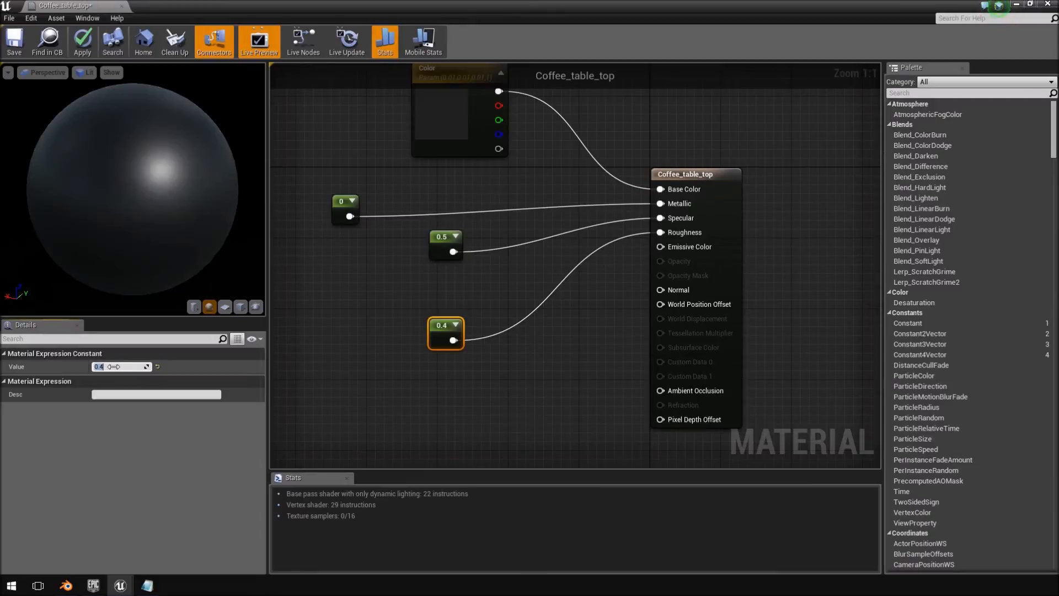
mouse_move(131, 175)
left_mouse_down()
mouse_move(99, 182)
mouse_move(164, 145)
mouse_move(139, 157)
left_mouse_up()
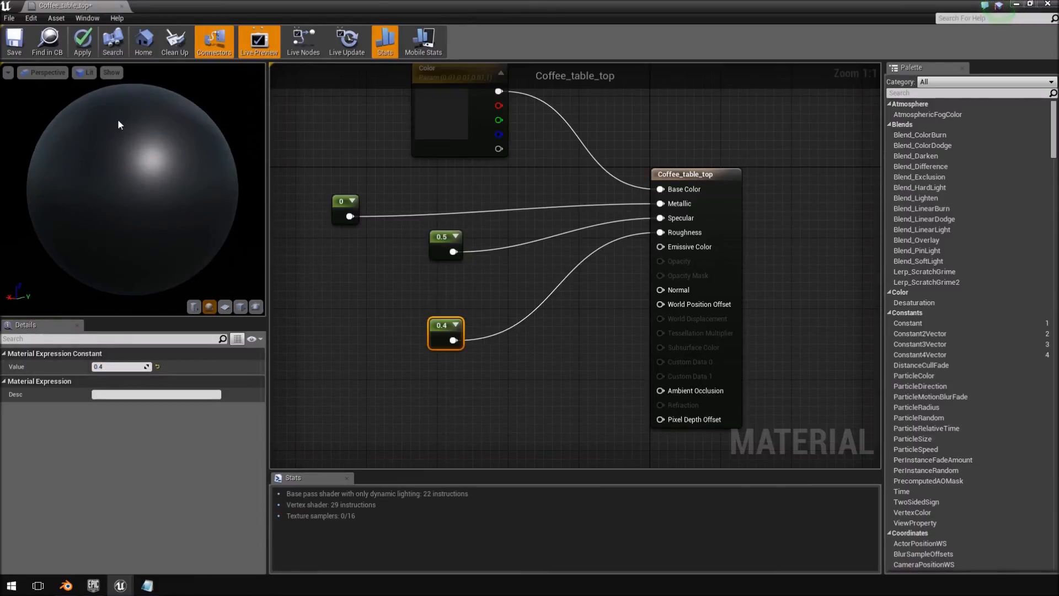
Apply the Coffee_table_top material changes and close its editor
left_click(83, 44)
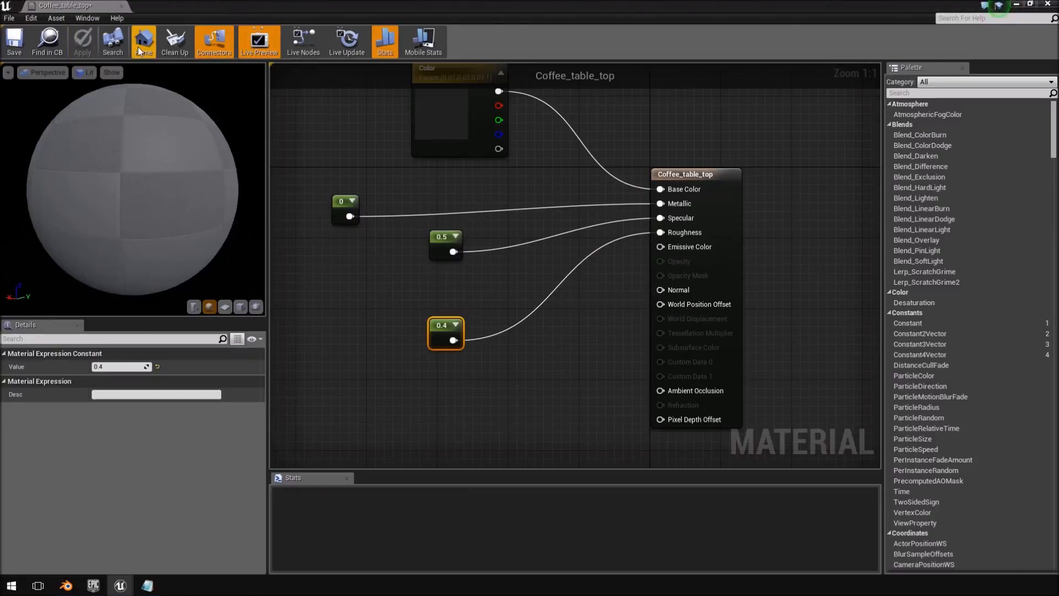
left_click(121, 6)
Place Coffee_table_model on the floor between the couches in the level
right_click_drag(487, 256, 456, 352)
left_click_drag(220, 465, 499, 260)
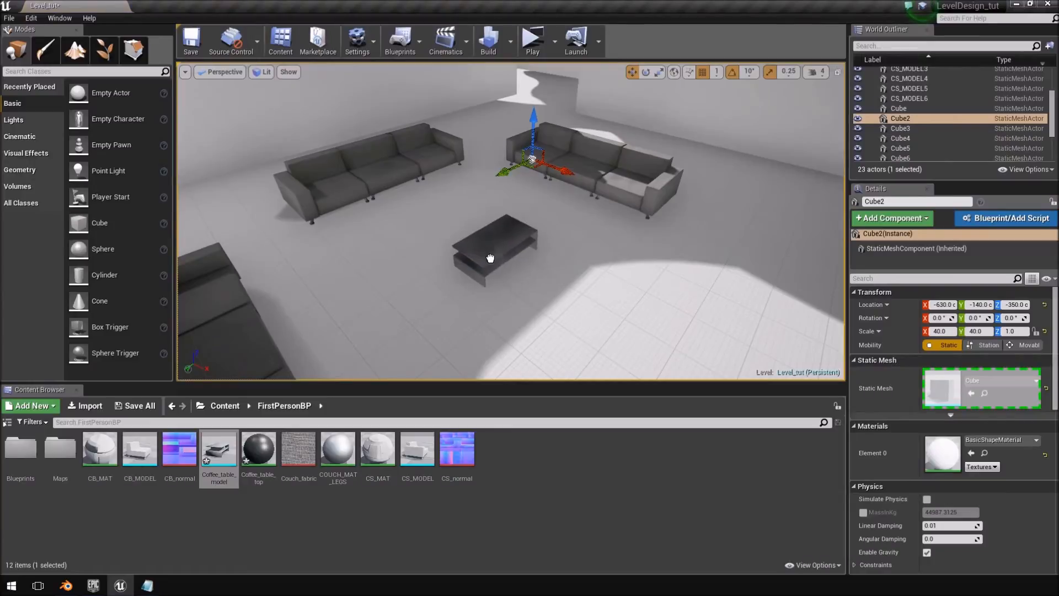
Scale the coffee table in the level uniformly to 1.25
right_click_drag(500, 261, 524, 260)
right_click_drag(585, 274, 598, 293)
key("w")
key("s")
key("e")
key("r")
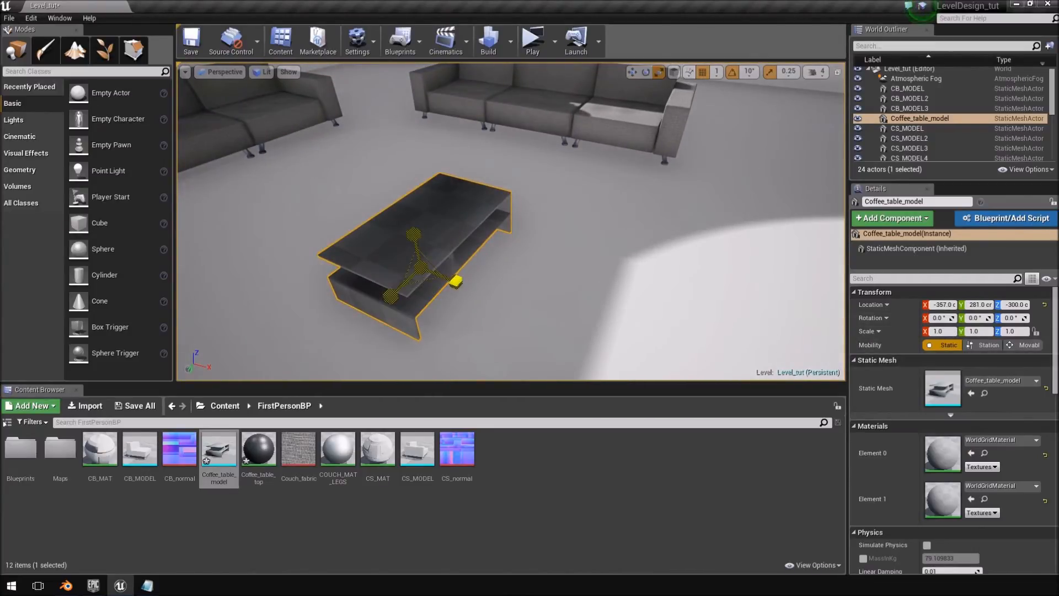
left_click_drag(456, 282, 472, 276)
key("a")
mouse_move(661, 278)
right_mouse_down()
mouse_move(742, 268)
mouse_move(723, 279)
mouse_move(650, 272)
right_mouse_up()
key("w")
key("e")
key("r")
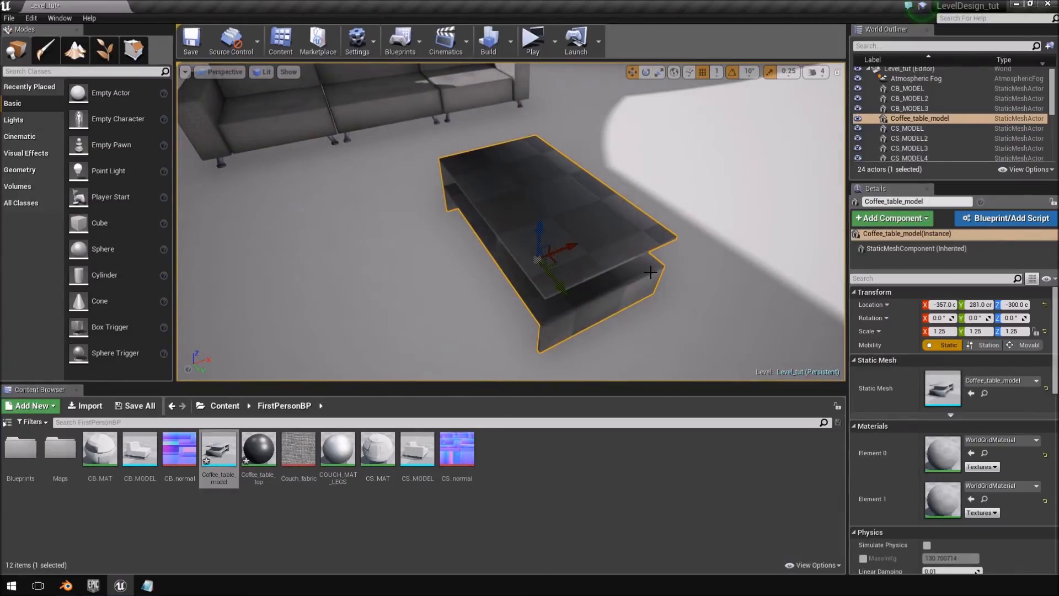
In Blender, try moving the table in top view so its corner sits on the world origin, undo the moves and return to Unreal
left_click(68, 585)
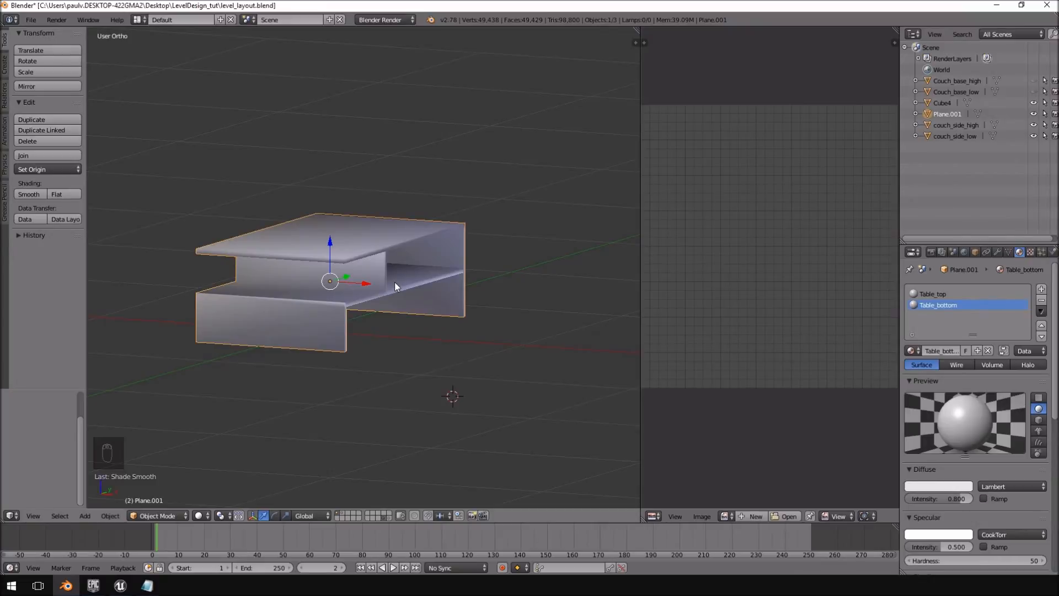
key("KP_7")
scroll(402, 326, "down", 4)
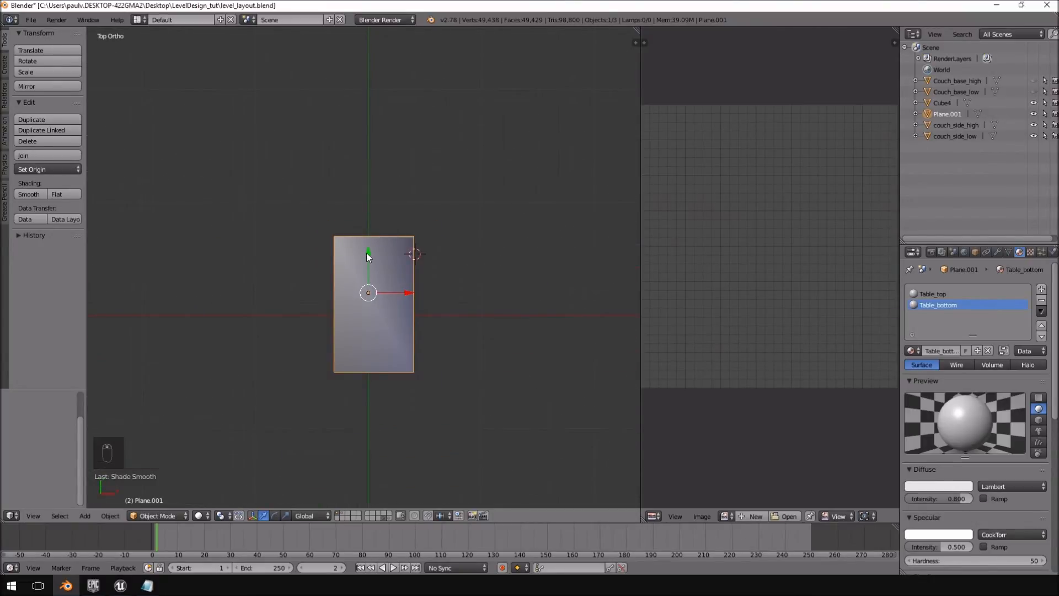
left_click_drag(367, 254, 440, 371)
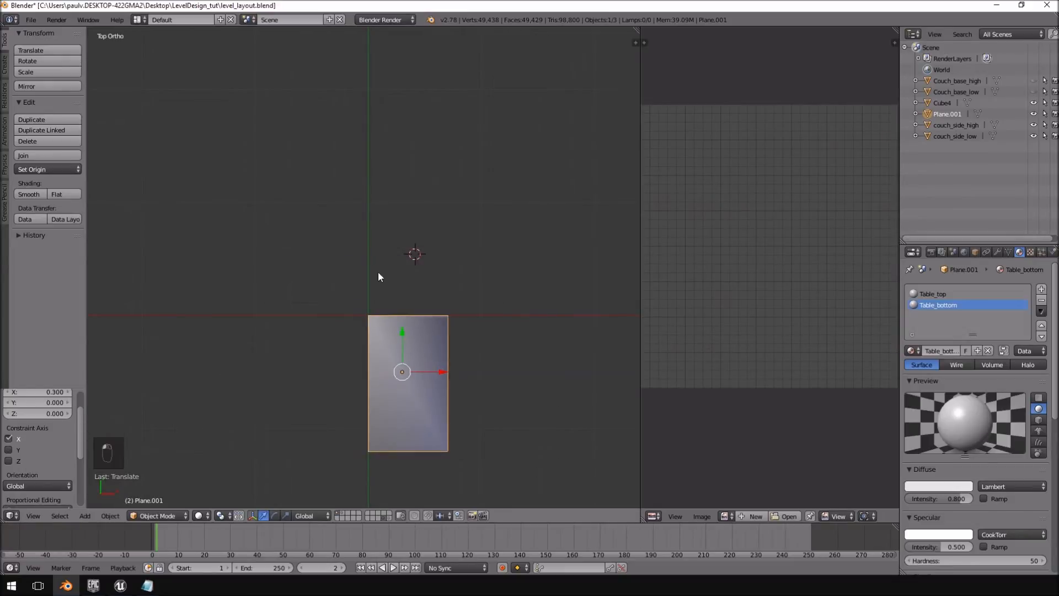
key("ctrl+z")
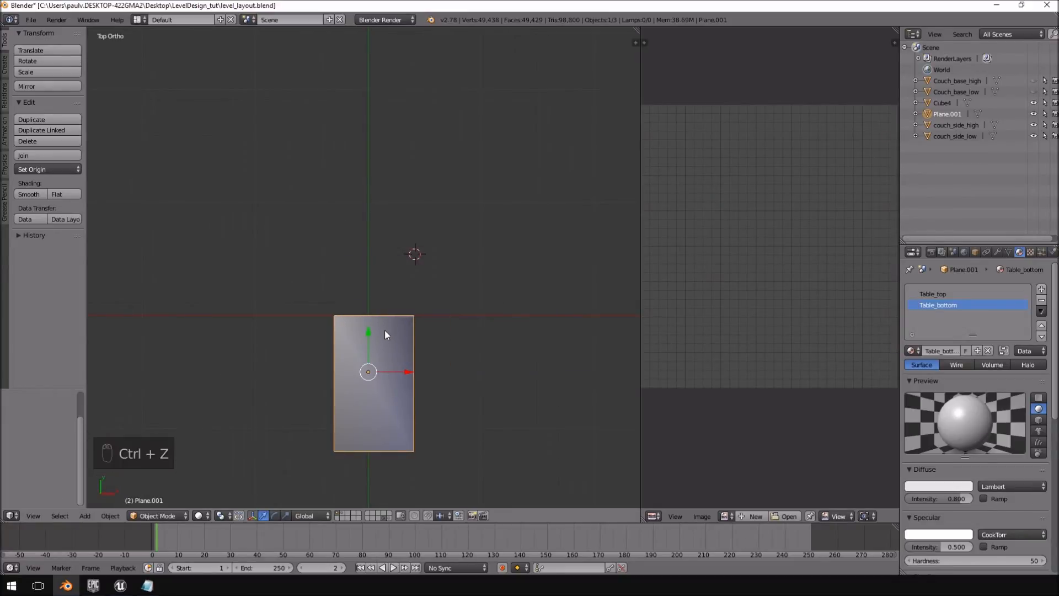
key("ctrl+z")
key("ctrl+z")
key("alt+Tab")
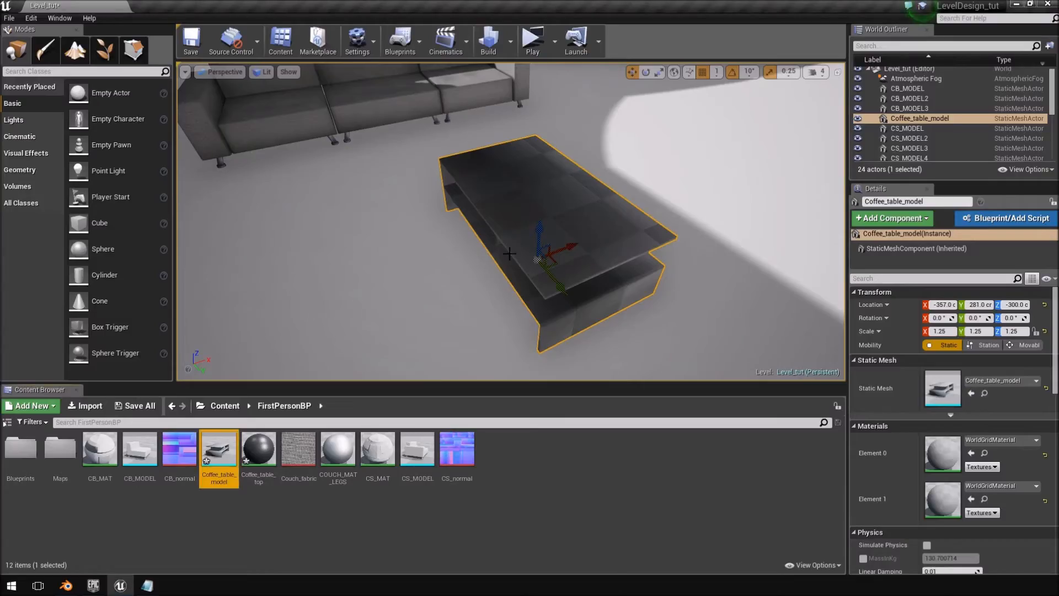
Open the Coffee_table_model mesh for editing and assign the Coffee_table_top material to Element 0
right_click_drag(536, 258, 381, 381)
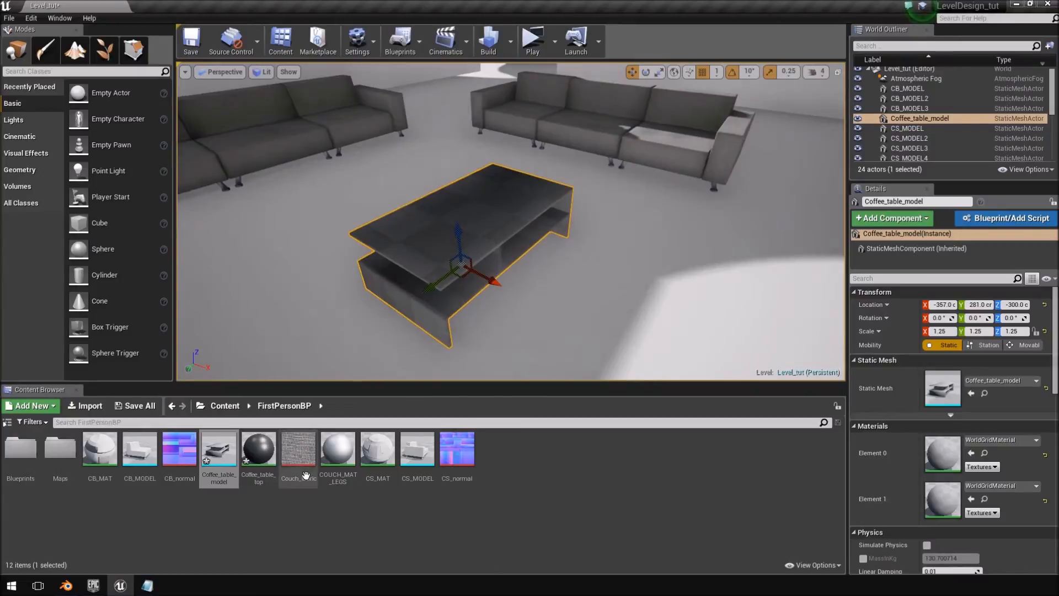
left_click(215, 461)
double_click(215, 461)
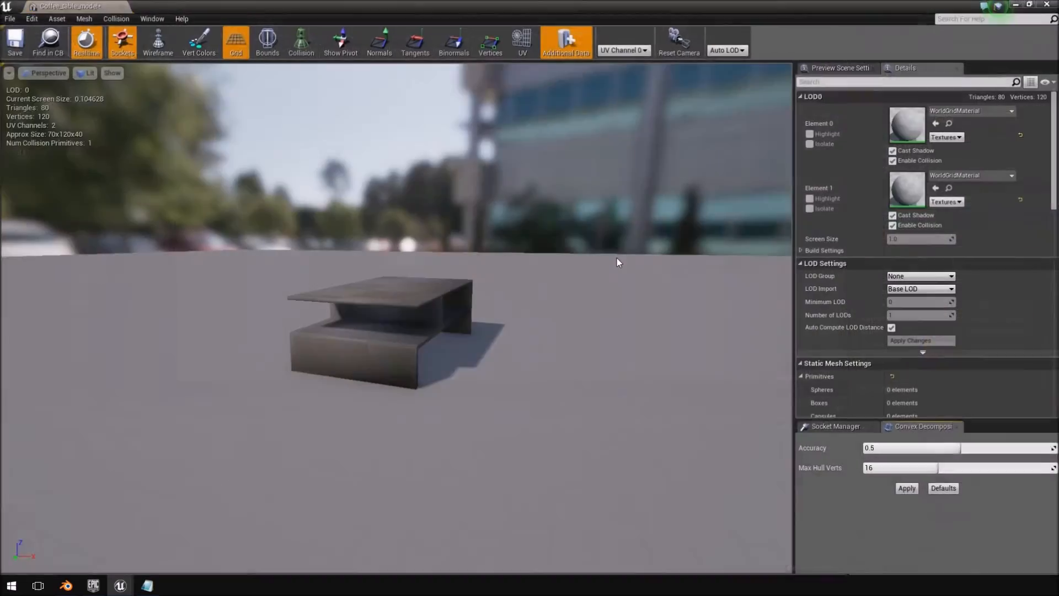
double_click(565, 6)
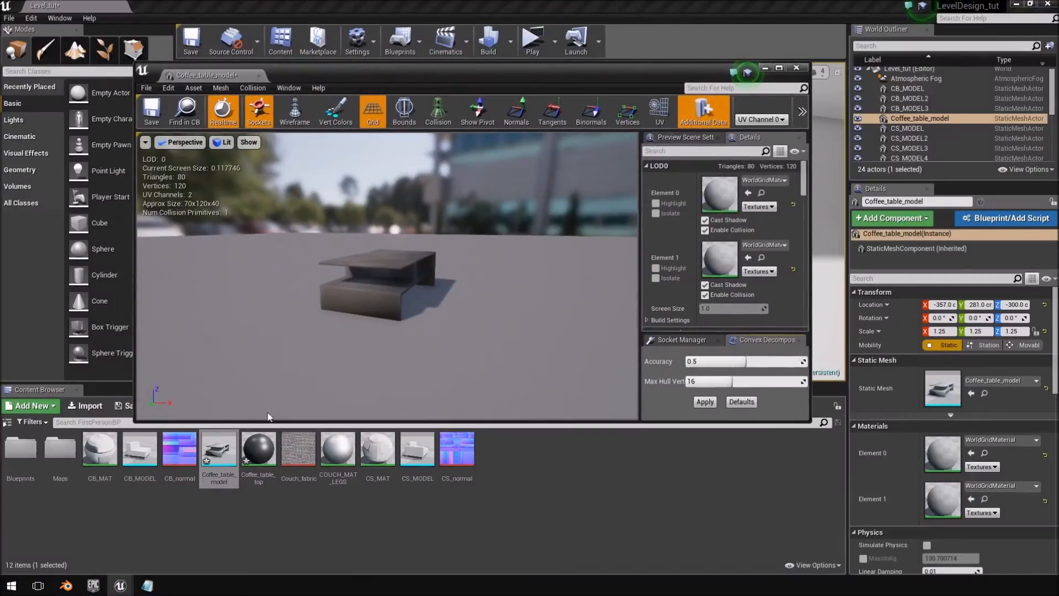
left_click(254, 460)
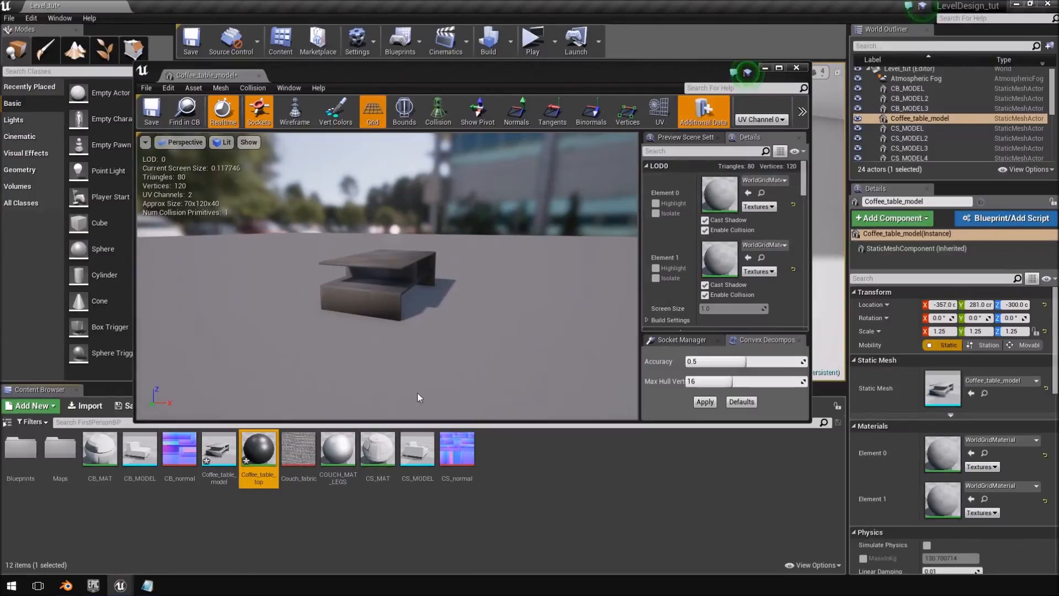
left_click(748, 194)
right_click_drag(632, 230, 529, 244)
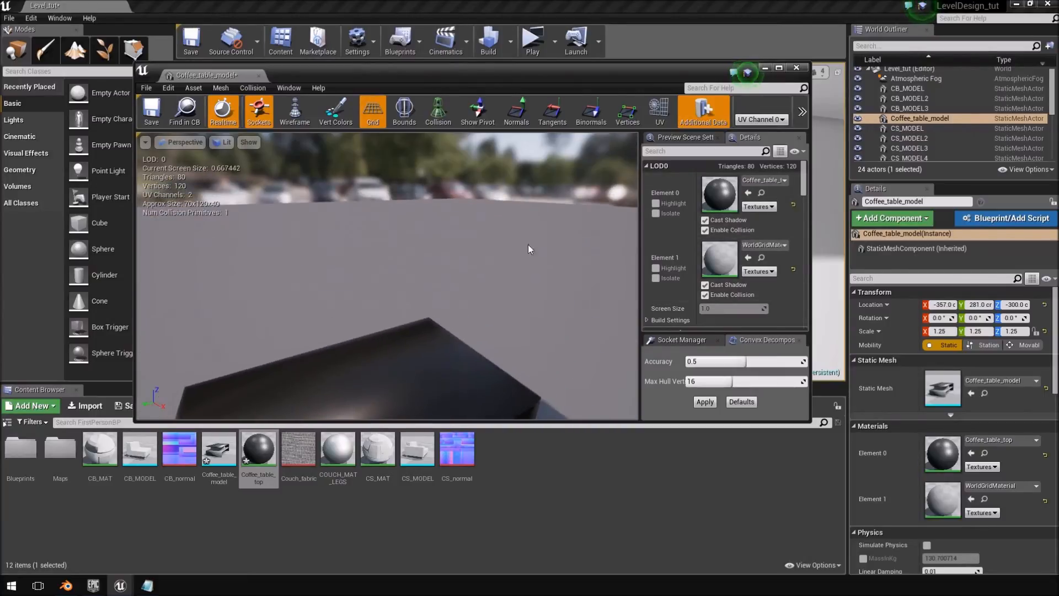
Assign the Coffee_table_top material to Element 1 of Coffee_table_model, save the mesh and minimize its editor
left_click(748, 257)
right_click_drag(447, 311, 236, 153)
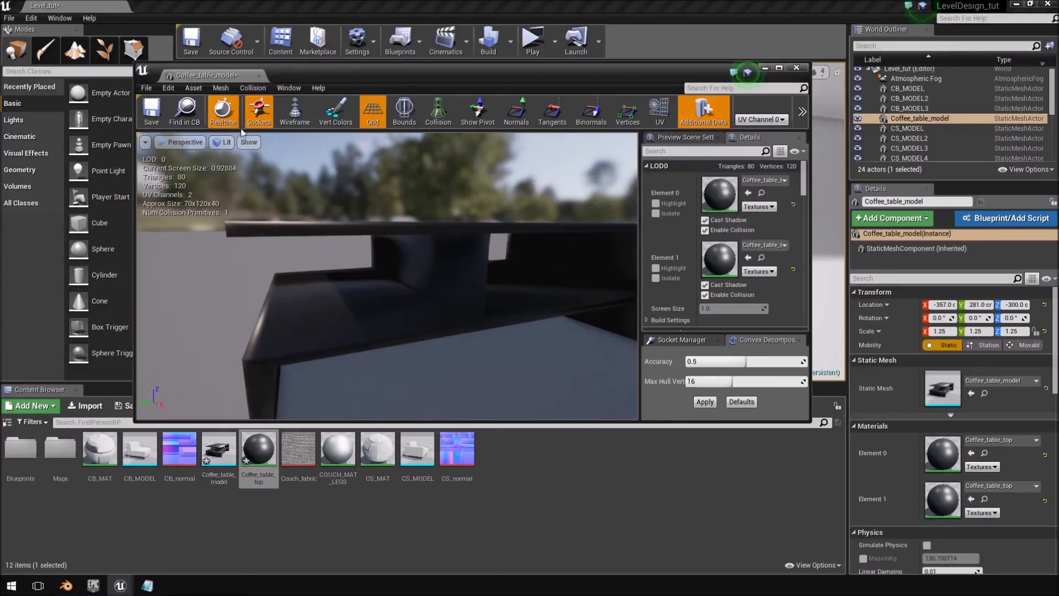
left_click_drag(363, 294, 435, 408)
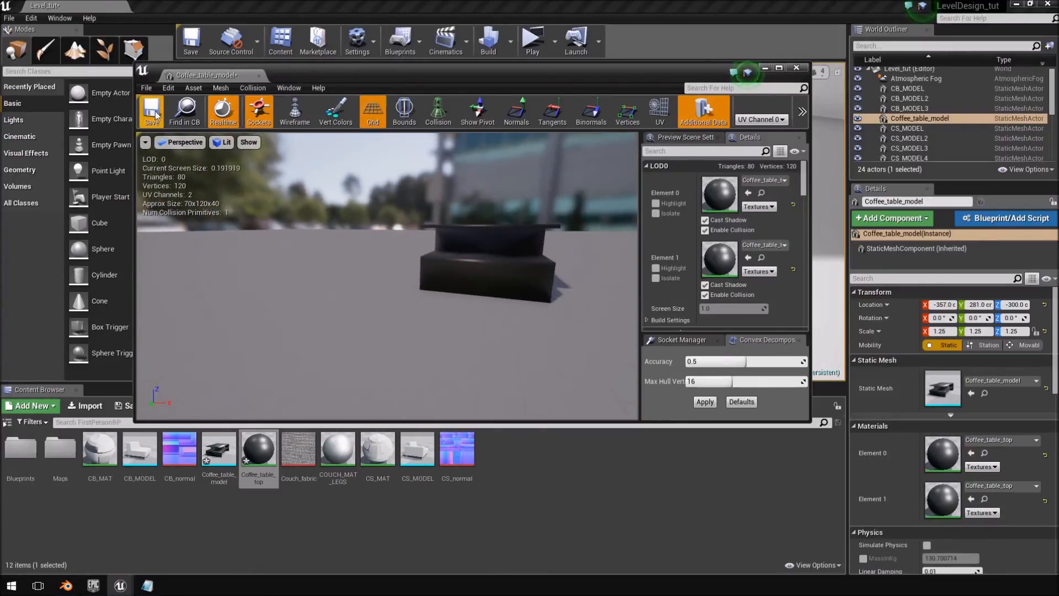
left_click(153, 112)
left_click(766, 69)
Play the level, walk around the coffee table to inspect its material and shading, and stop the preview
mouse_move(595, 211)
right_mouse_down()
mouse_move(579, 221)
mouse_move(580, 182)
mouse_move(580, 260)
mouse_move(579, 212)
right_mouse_up()
left_click(527, 39)
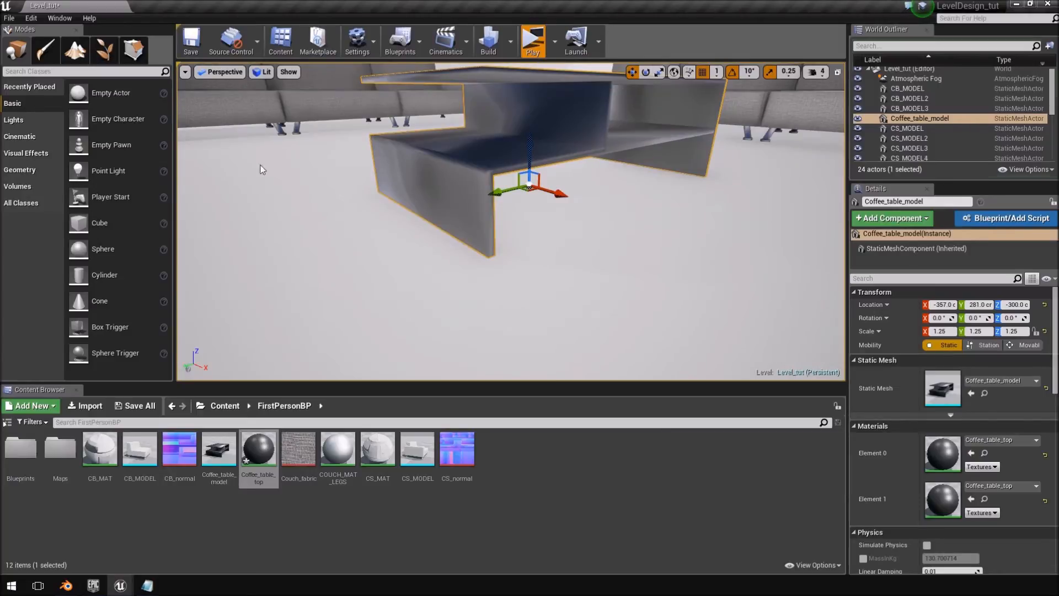
key("w")
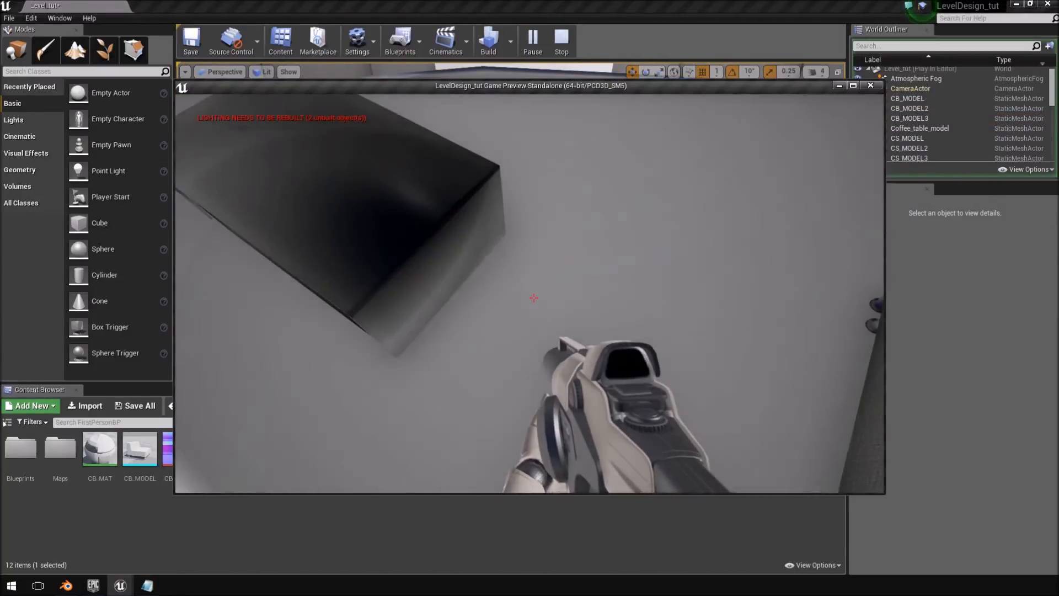
key("s")
key("d")
key("d")
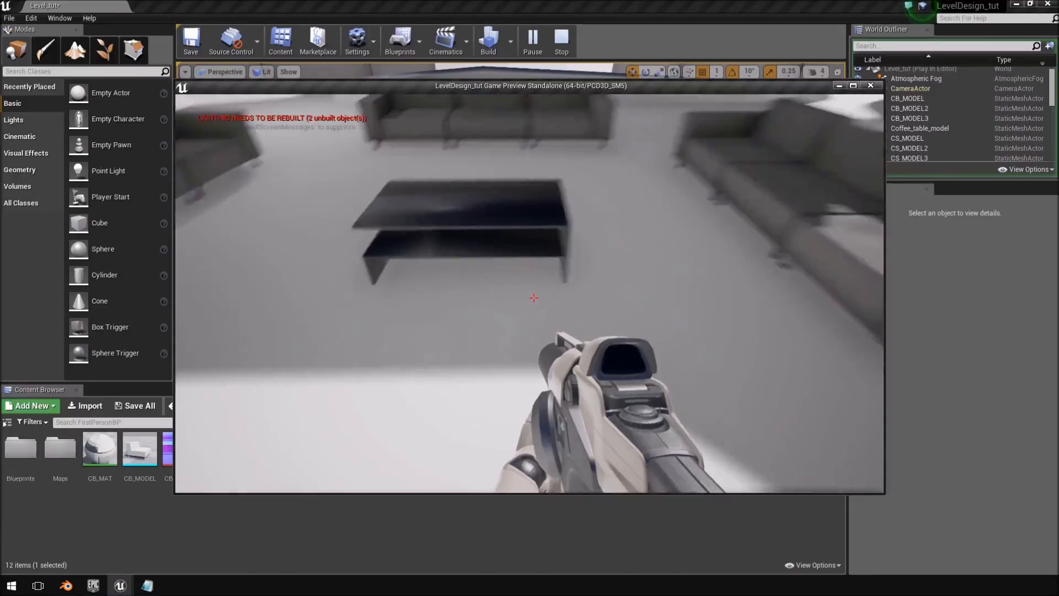
key("w")
key("s")
key("w")
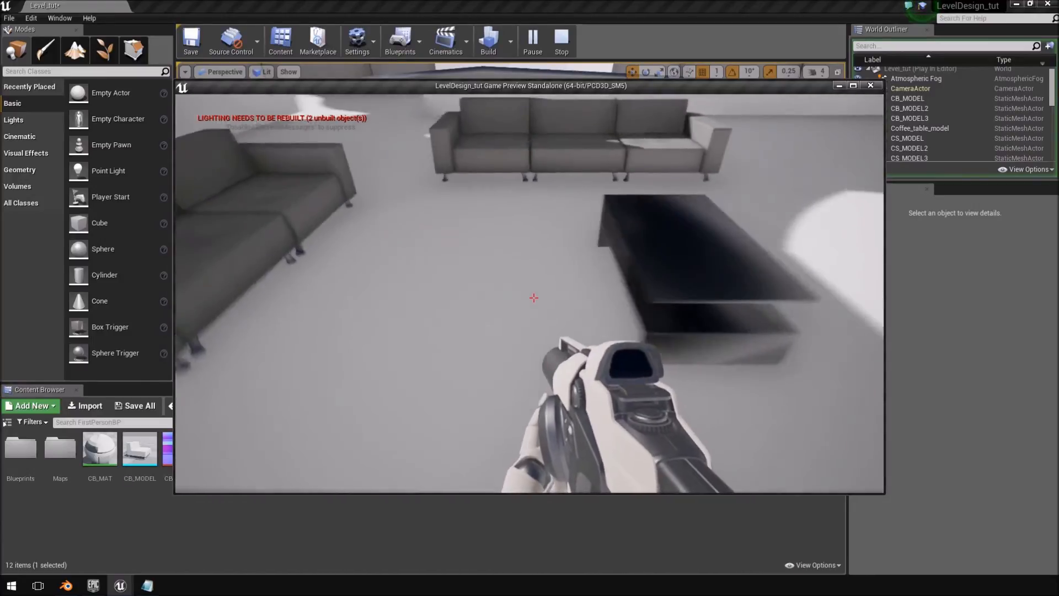
key("a")
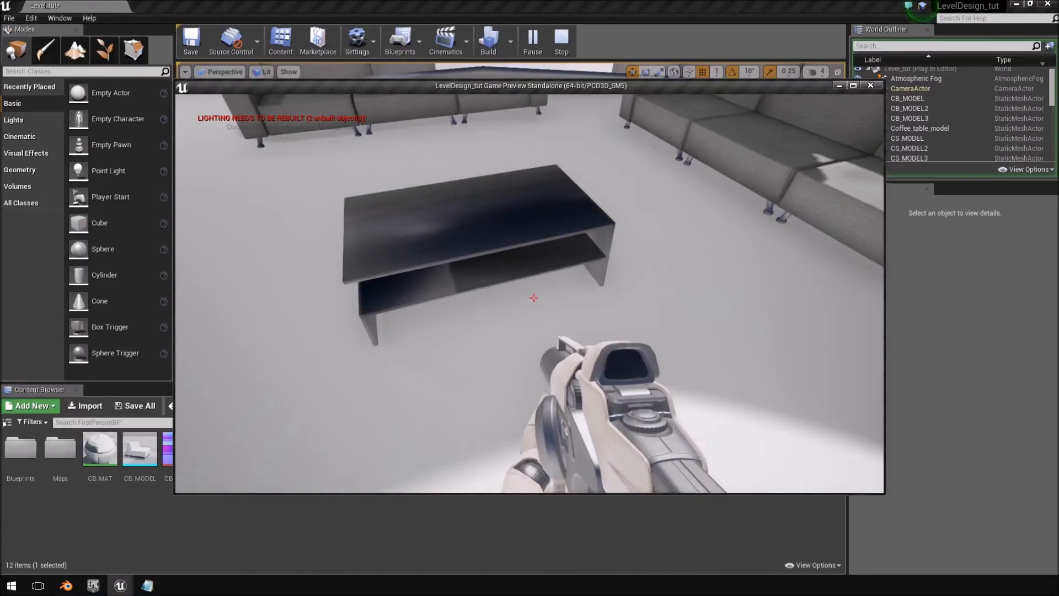
key("Escape")
Examine the shading of the coffee table's faces and edges up close in the level viewport
key("w")
right_click_drag(475, 316, 447, 314)
key("s")
key("d")
key("e")
key("s")
right_click_drag(540, 230, 540, 229)
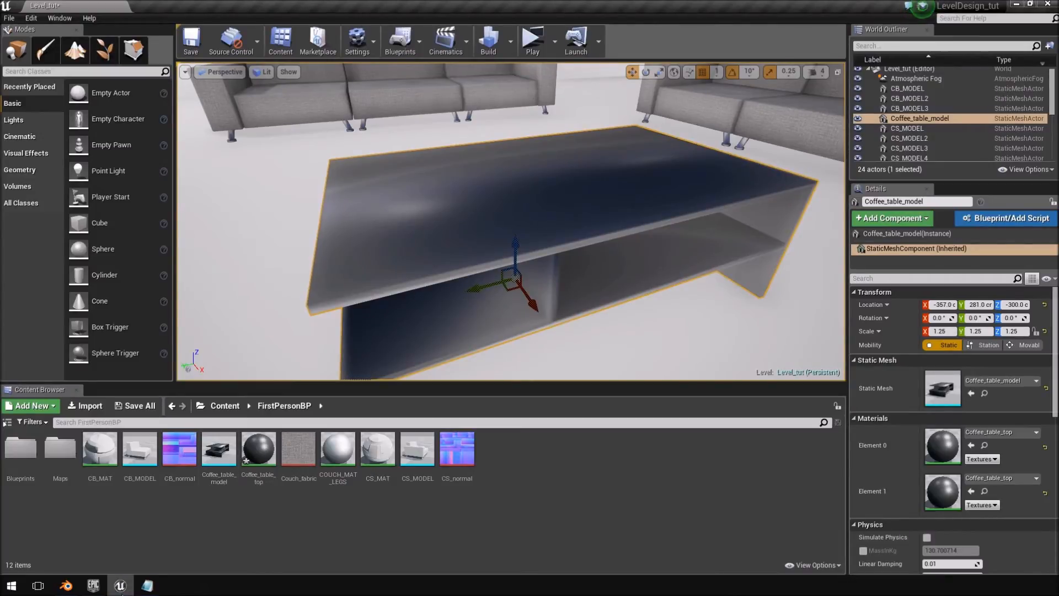
Switch to Blender, check the coffee table with smooth shading and set it to flat shading
left_click(67, 586)
scroll(465, 372, "down", 2)
mouse_move(465, 372)
middle_mouse_down()
mouse_move(440, 285)
mouse_move(383, 253)
mouse_move(397, 289)
mouse_move(429, 315)
mouse_move(421, 266)
mouse_move(473, 241)
middle_mouse_up()
scroll(383, 252, "up", 2)
left_click(30, 194)
scroll(466, 254, "up", 7)
middle_click_drag(491, 320, 560, 309)
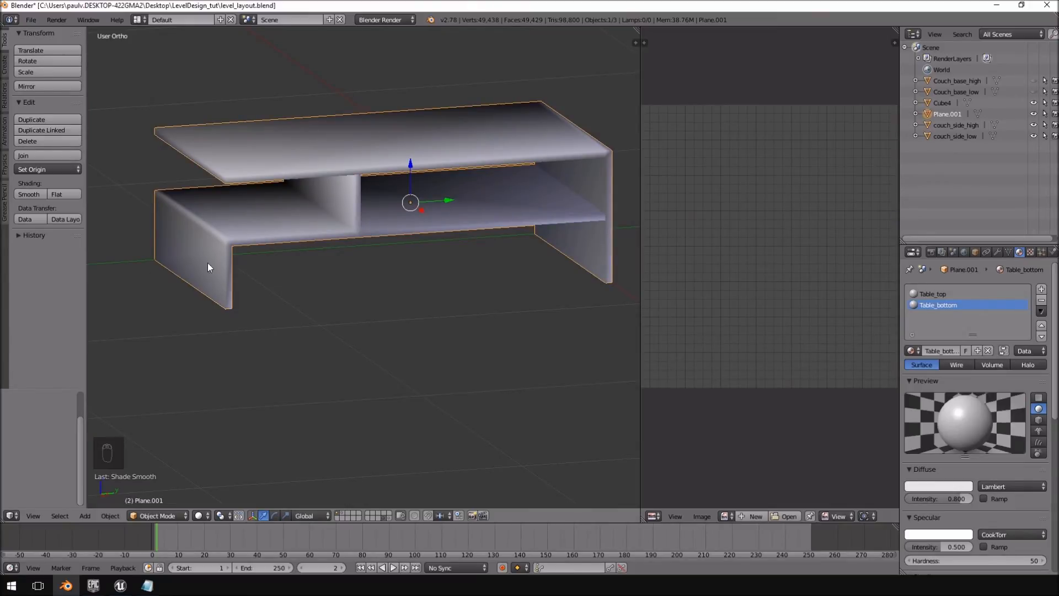
left_click(71, 196)
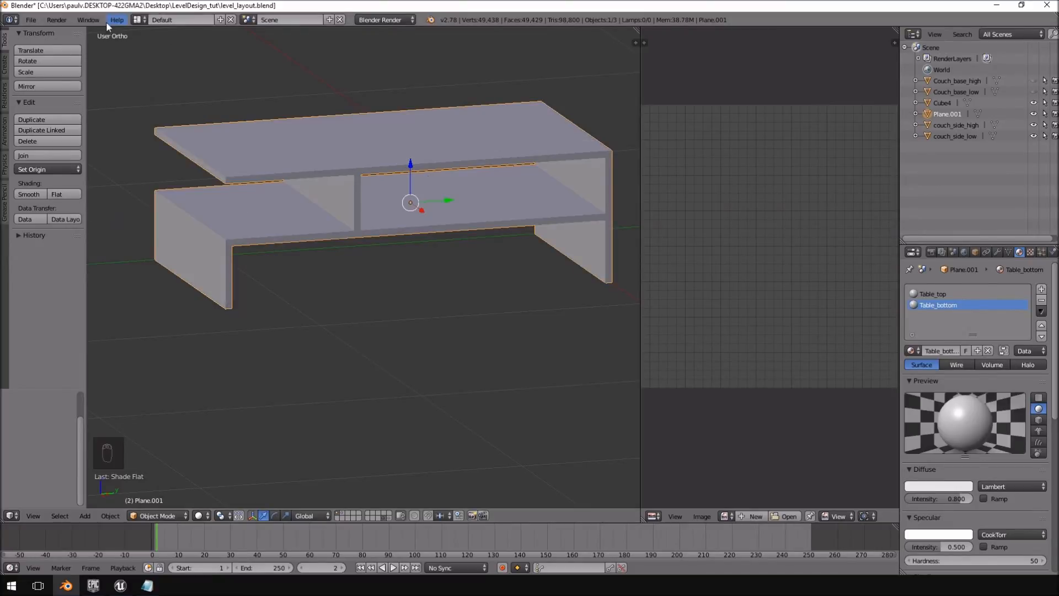
Export the flat-shaded table as FBX over Coffee_table_modeltest.fbx and switch back to Unreal
left_click(30, 20)
mouse_move(58, 229)
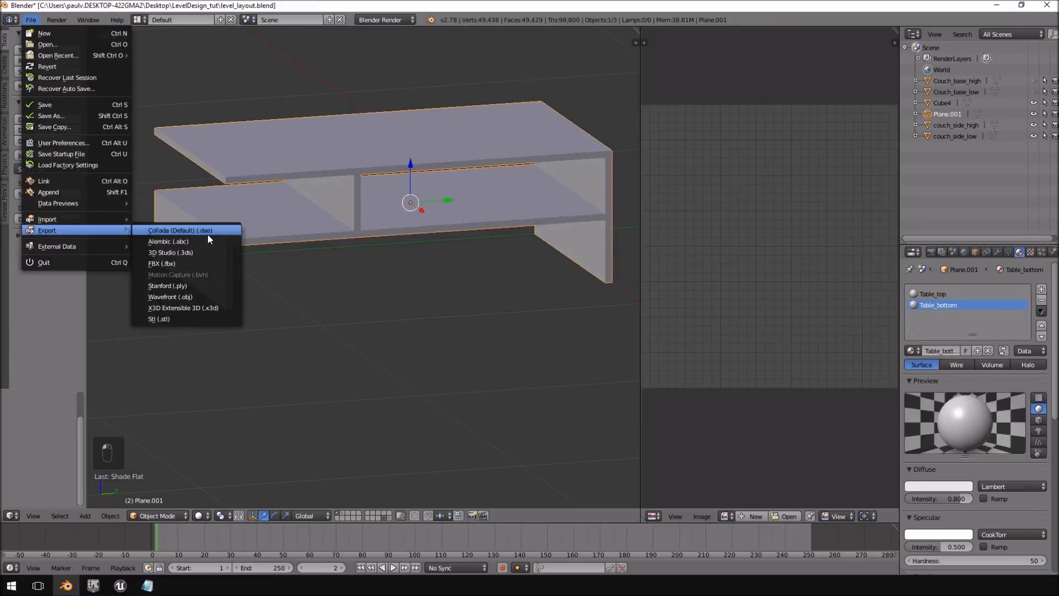
left_click(179, 261)
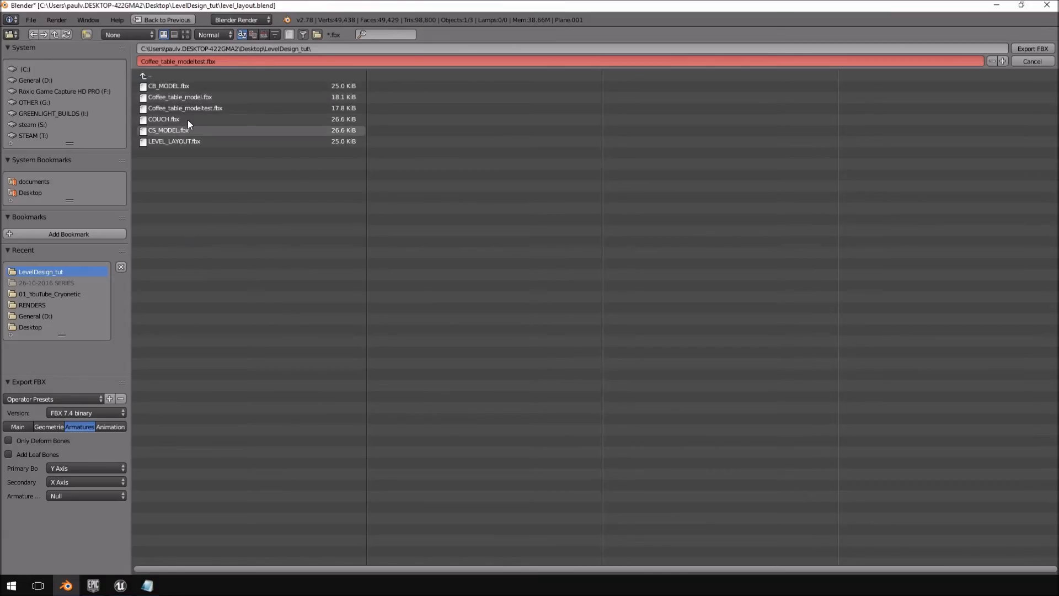
left_click(193, 109)
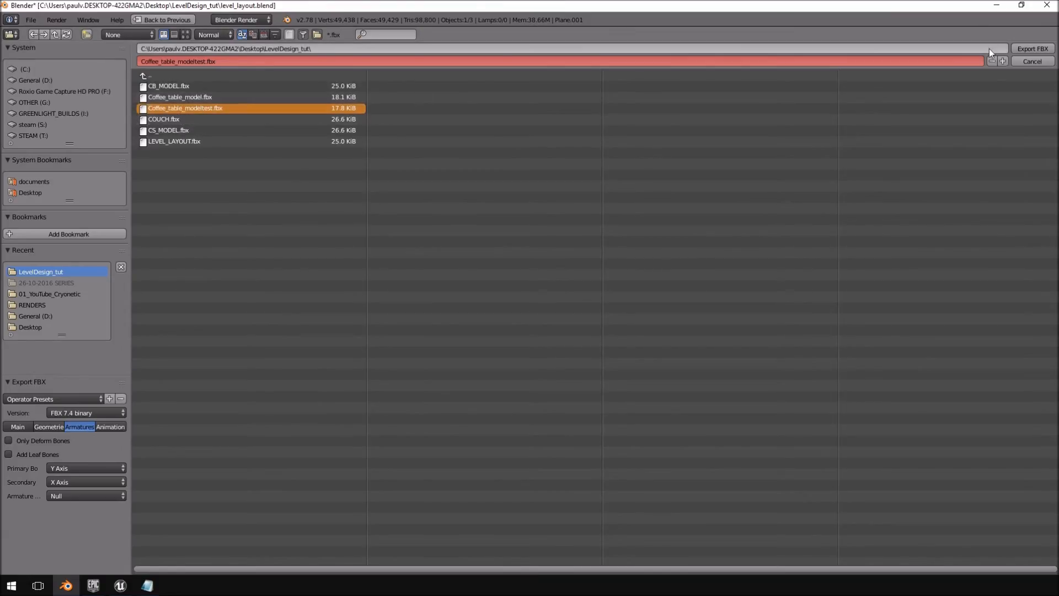
left_click(1017, 52)
middle_click_drag(420, 285, 447, 282)
left_click(994, 6)
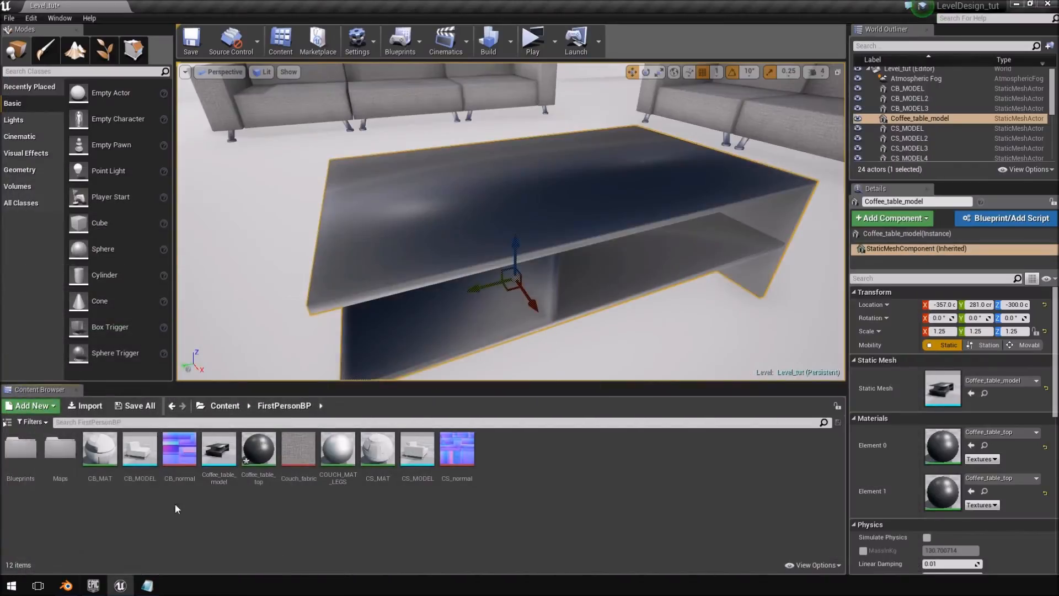
Import Coffee_table_modeltest.fbx into the FirstPersonBP folder as a static mesh without materials or textures
left_click(85, 406)
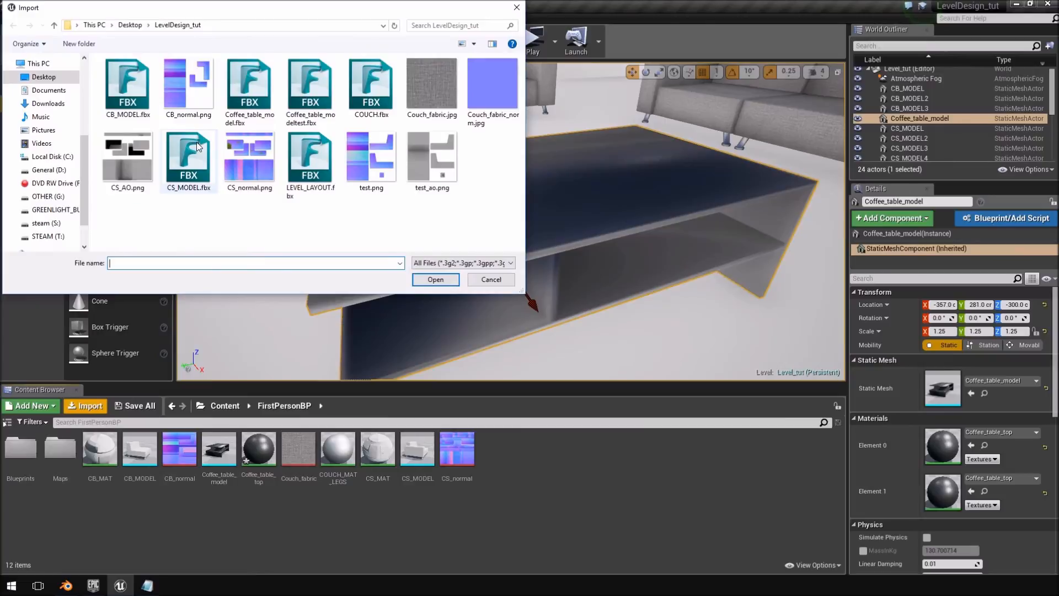
double_click(313, 101)
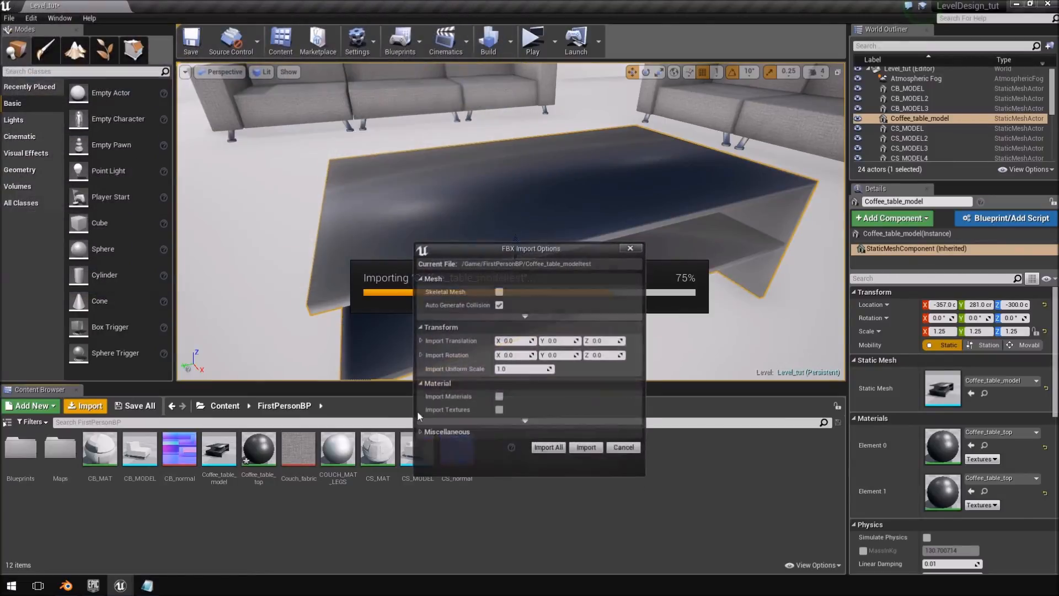
left_click(586, 449)
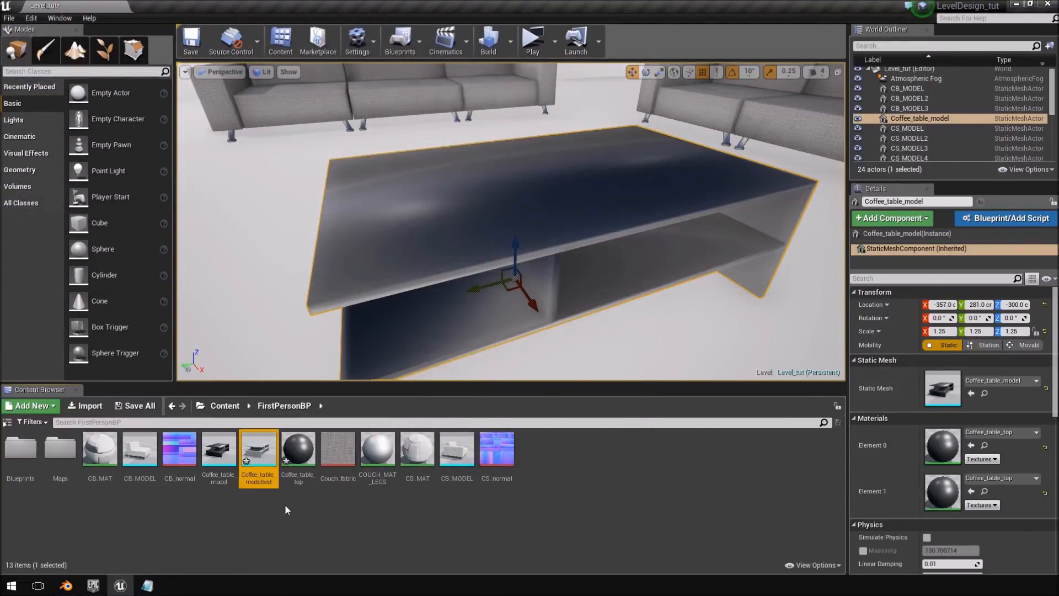
Assign Coffee_table_top to Element 0 and Element 1 of Coffee_table_modeltest, save the mesh and close its editor
left_click(298, 450)
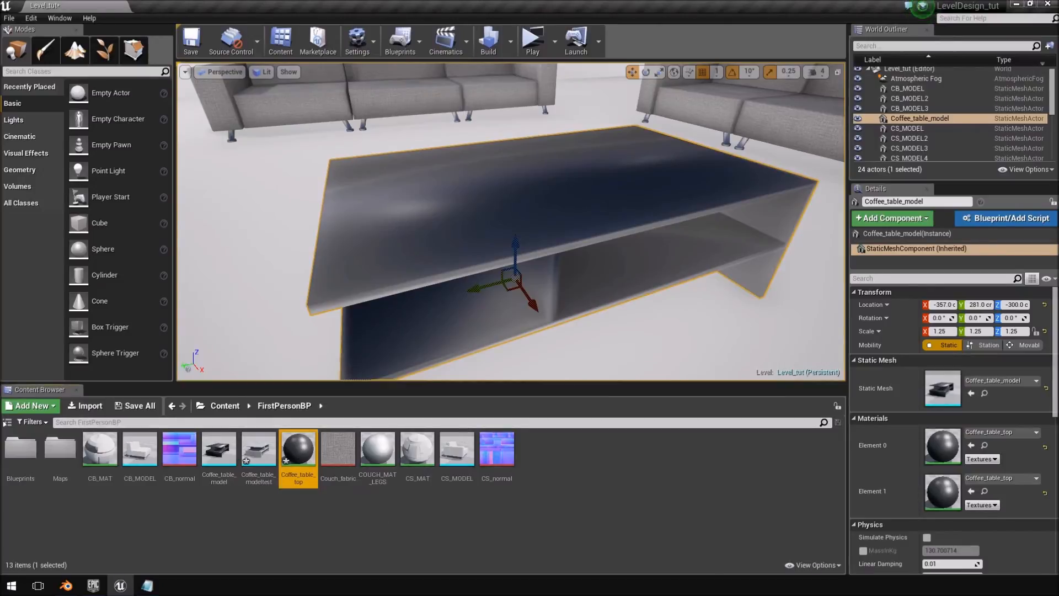
left_click_drag(1058, 62, 591, 51)
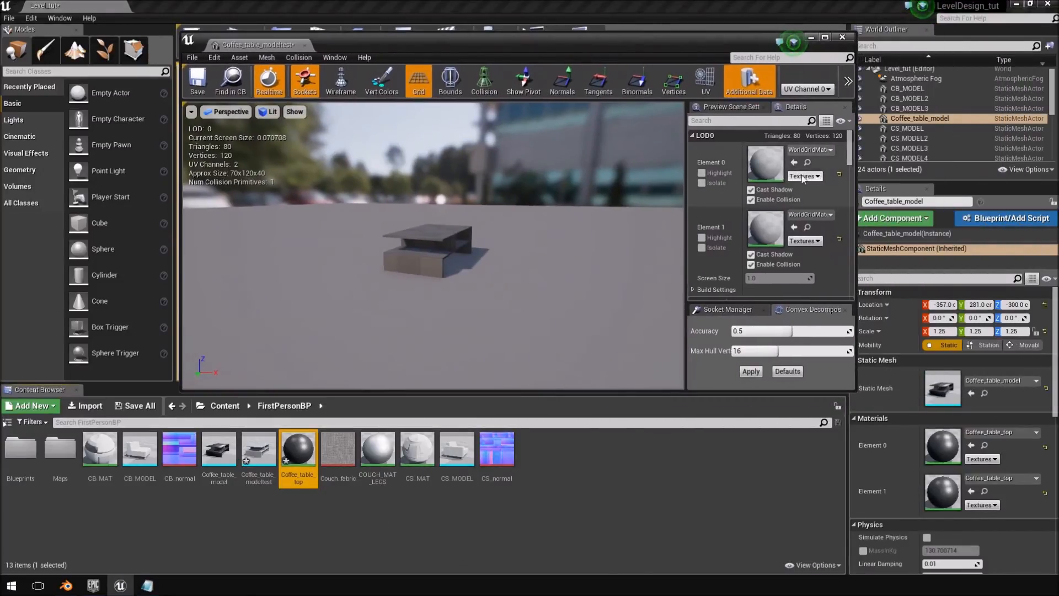
left_click(794, 163)
left_click(794, 227)
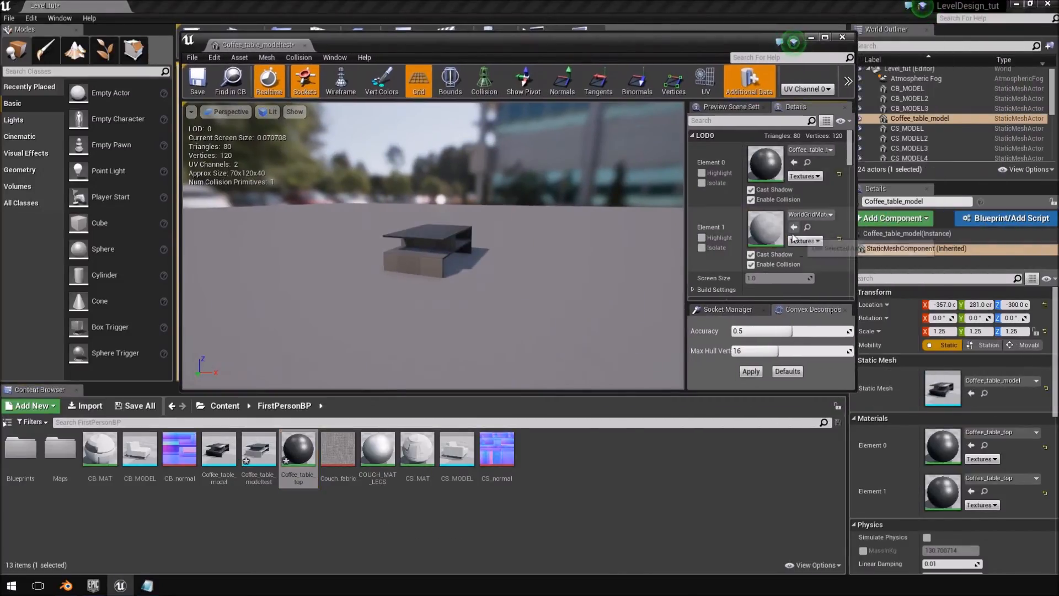
left_click(204, 86)
left_click(842, 36)
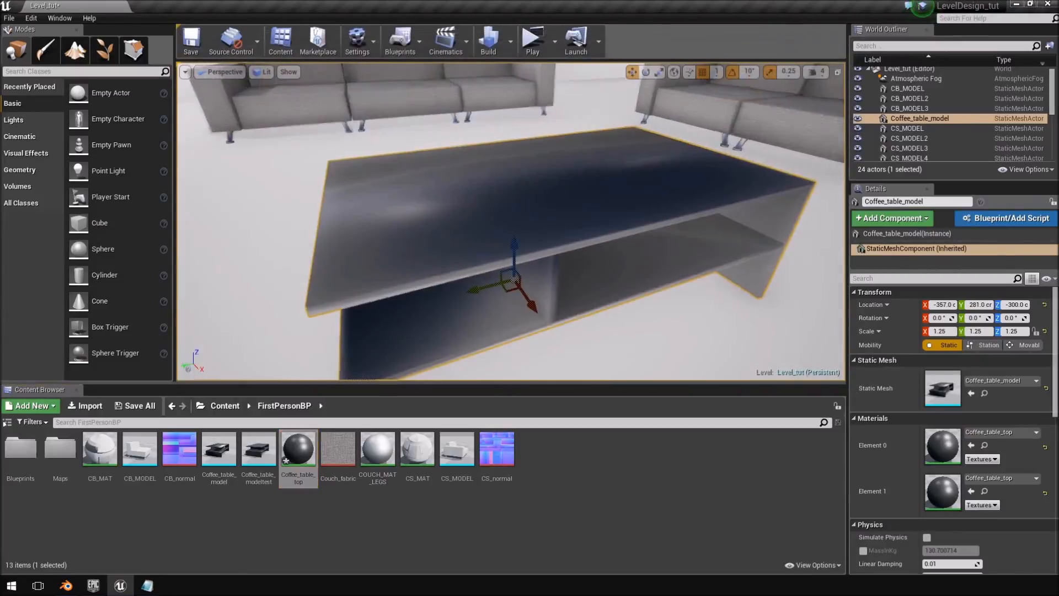
Place Coffee_table_modeltest beside the existing coffee table in the level and delete the old Coffee_table_model
left_click_drag(259, 450, 580, 231)
right_click_drag(580, 232, 560, 323)
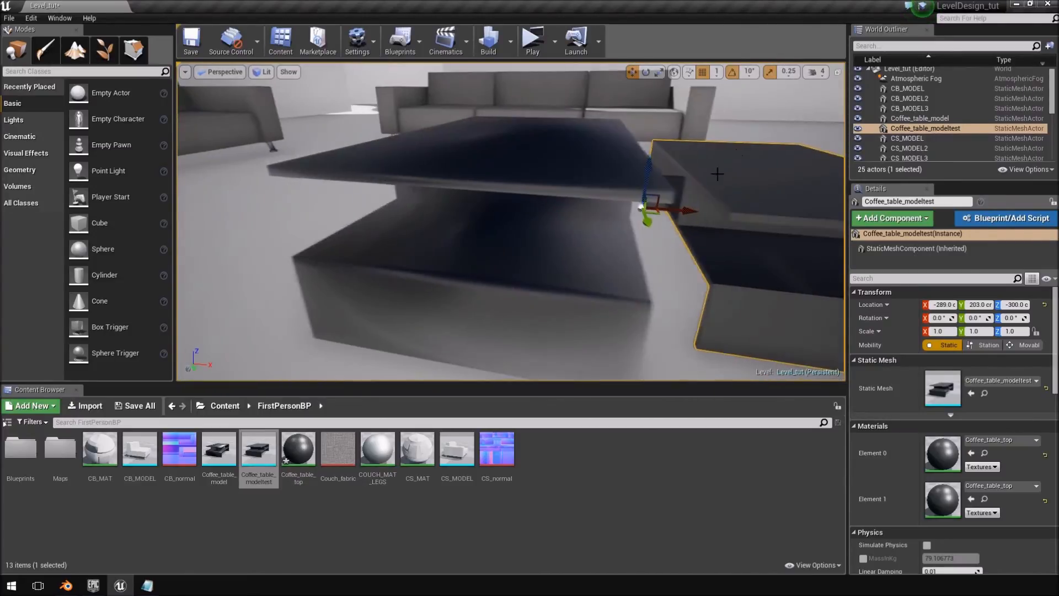
left_click(560, 323)
key("Delete")
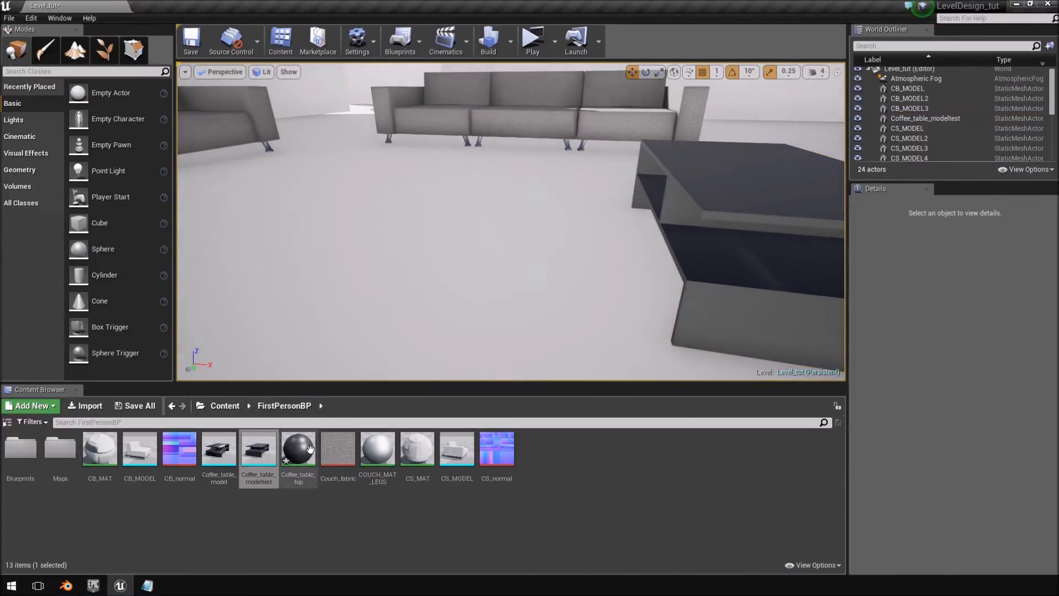
Delete the old Coffee_table_model asset and rename Coffee_table_modeltest as Coffee_table_model
left_click(210, 451)
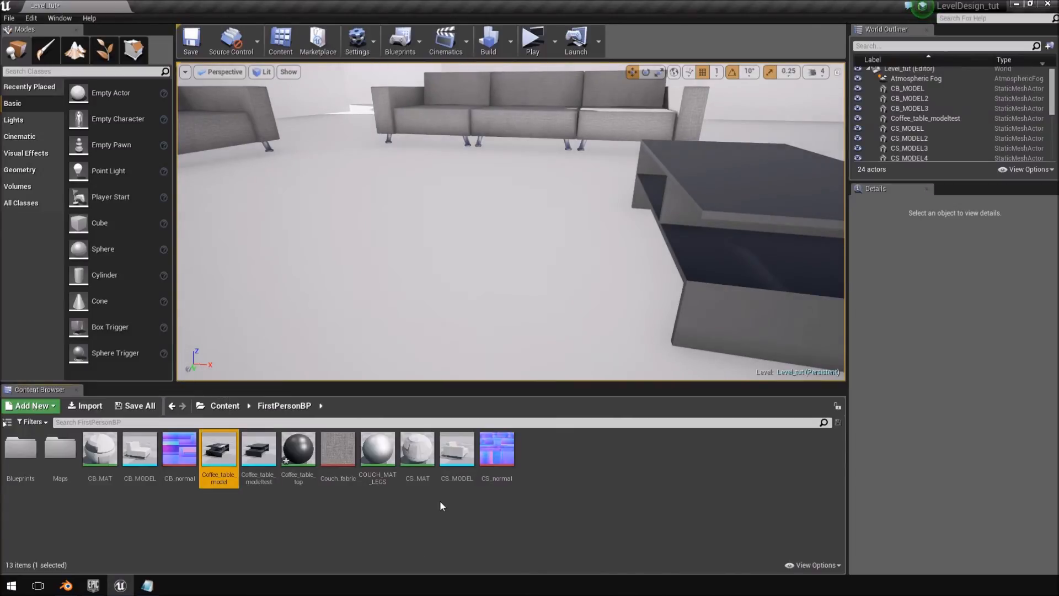
key("Delete")
left_click(473, 469)
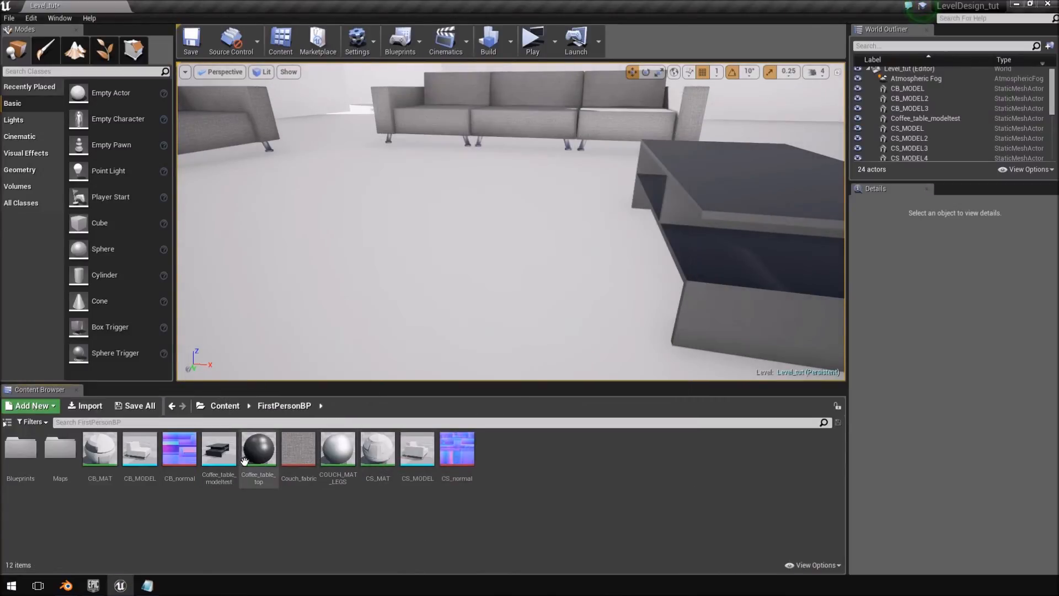
right_click(205, 460)
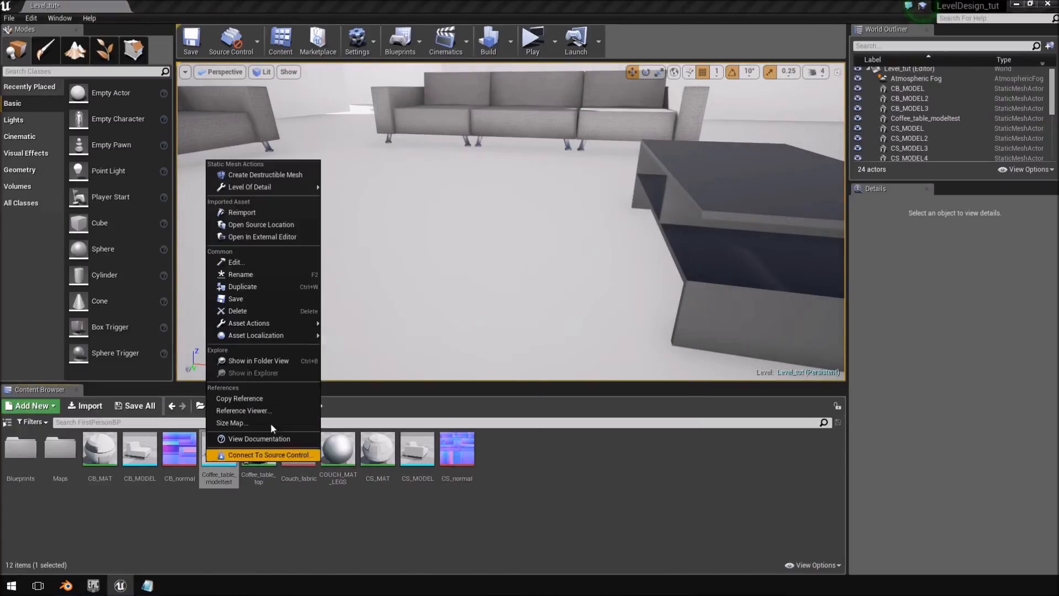
left_click(260, 277)
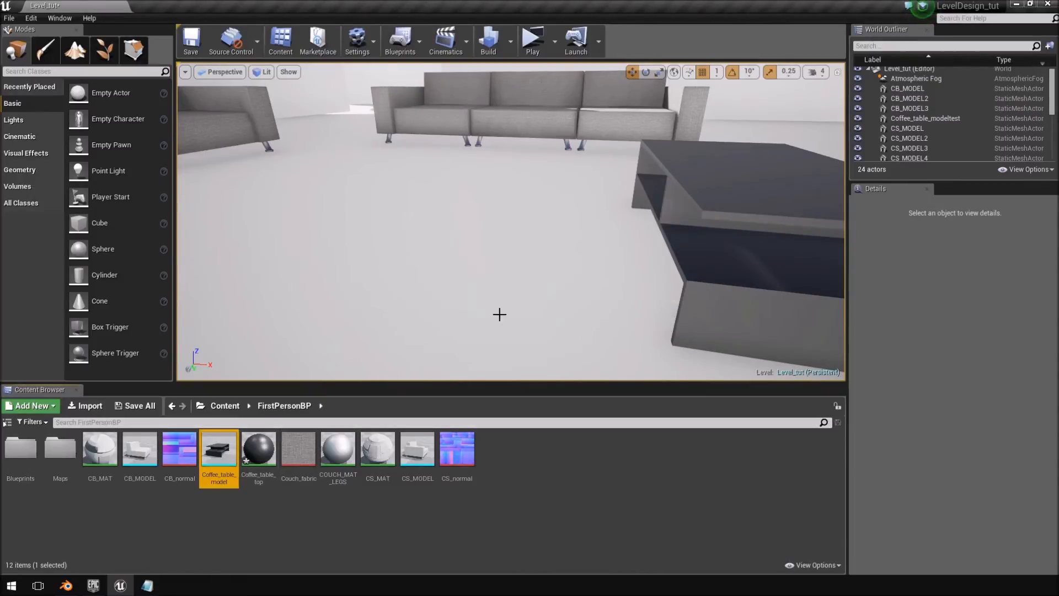
Select the coffee table in the level and move it between the couches, at X -225 and Y 203
right_click_drag(511, 221, 635, 248)
left_click(543, 221)
right_click_drag(530, 195, 572, 225)
left_click_drag(529, 196, 583, 239)
right_click_drag(582, 239, 585, 183)
right_click_drag(524, 290, 500, 308)
Set the roughness constant of the Coffee_table_top material to 0.3 and apply the change
double_click(258, 452)
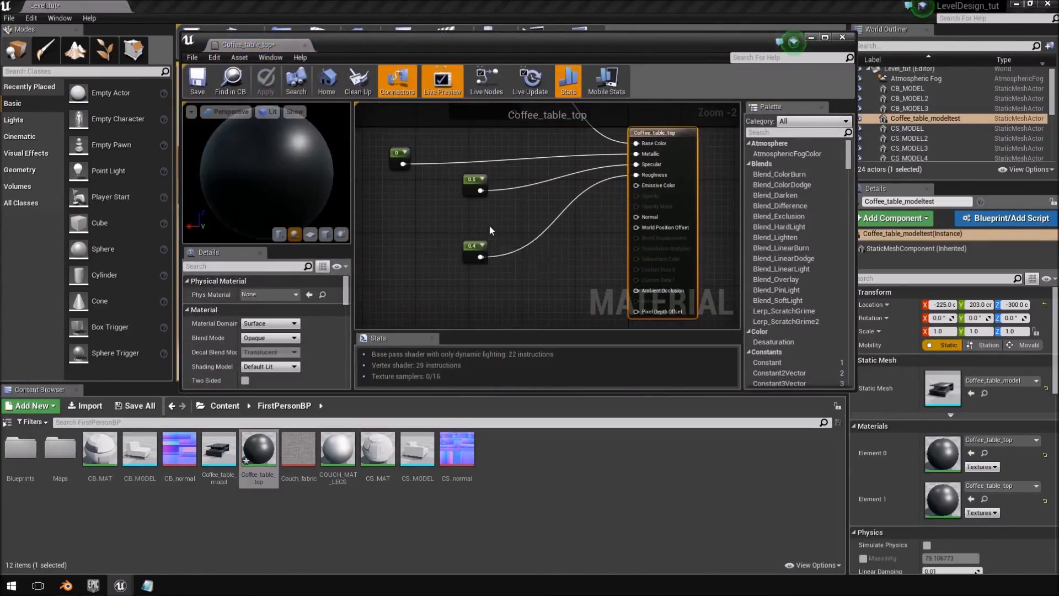
right_click_drag(489, 231, 493, 249)
left_click(480, 269)
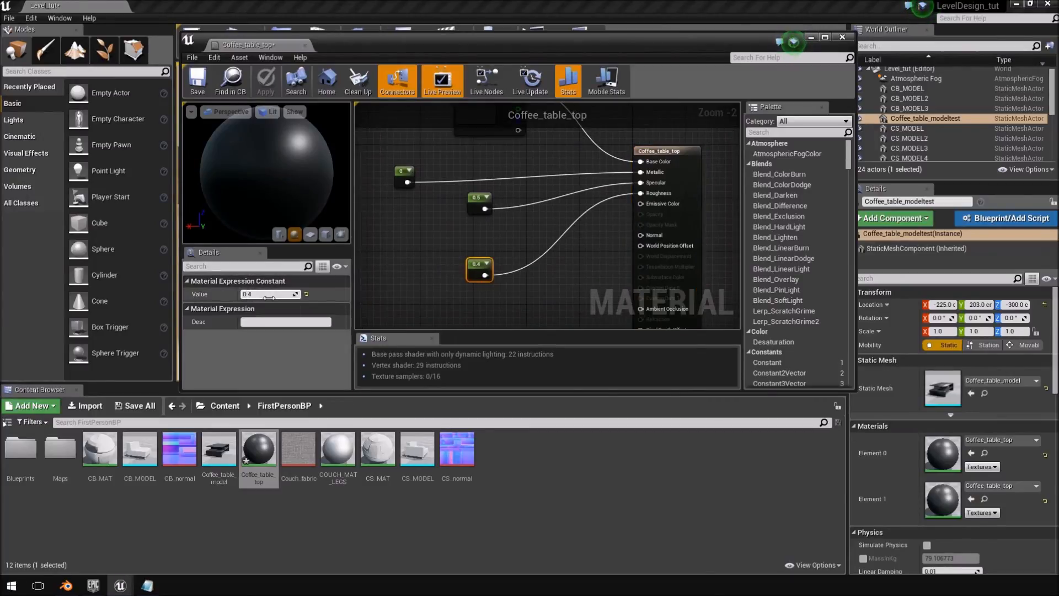
type(".3")
key("Return")
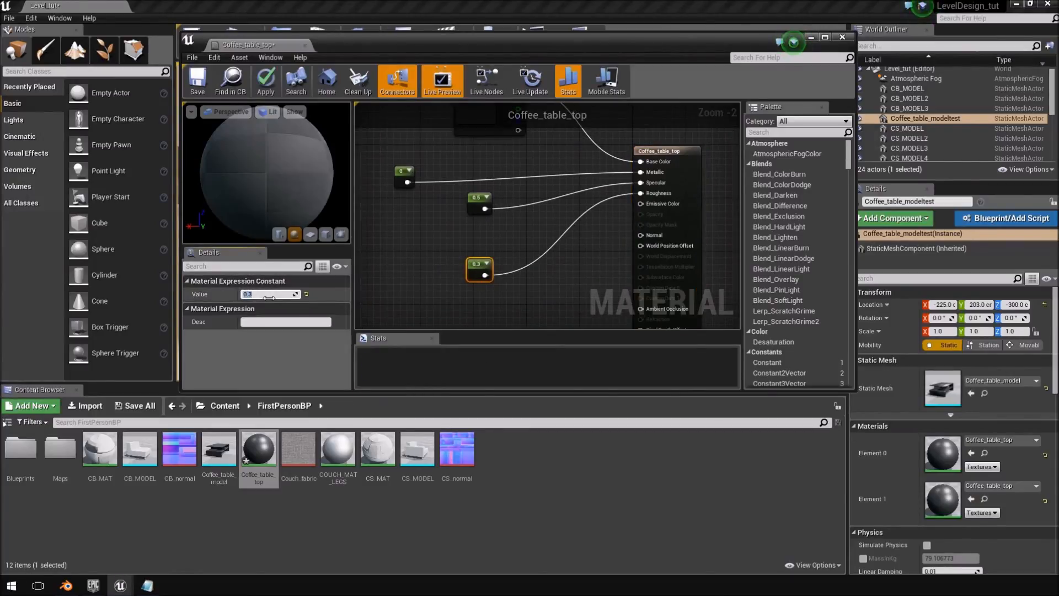
left_click(266, 82)
left_click_drag(405, 46, 1058, 55)
Scale the coffee table in the level uniformly to 1.25
right_click_drag(511, 221, 375, 237)
right_click_drag(511, 221, 430, 220)
right_click_drag(529, 179, 560, 216)
key("e")
key("r")
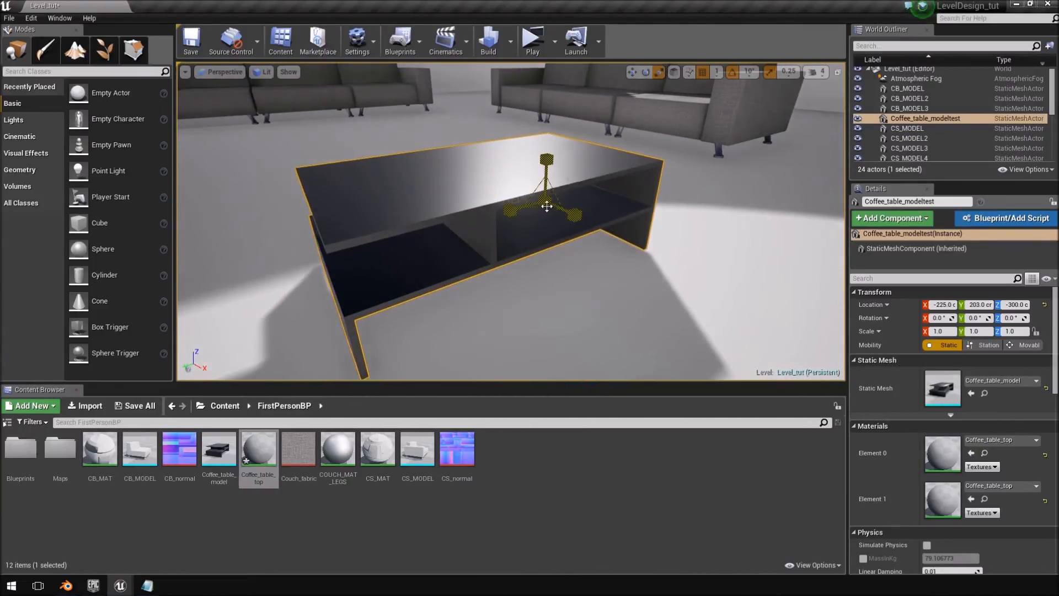
left_click_drag(545, 201, 577, 201)
right_click_drag(546, 204, 491, 254)
key("w")
Switch to Blender to examine the coffee table from above, and return to Unreal to view it among the couches
left_click(66, 587)
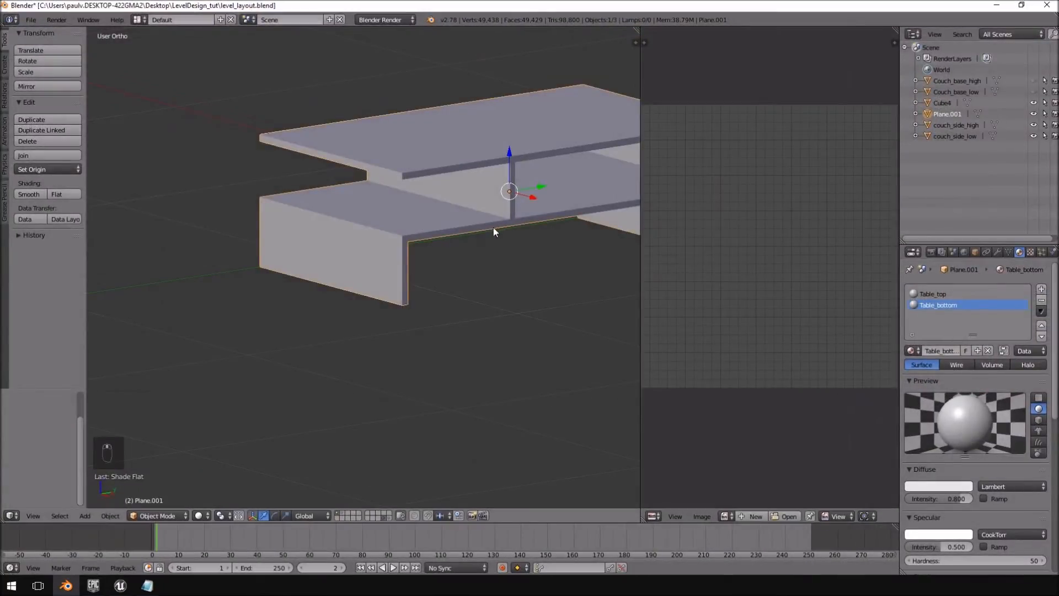
middle_click_drag(493, 228, 524, 260)
key("KP_7")
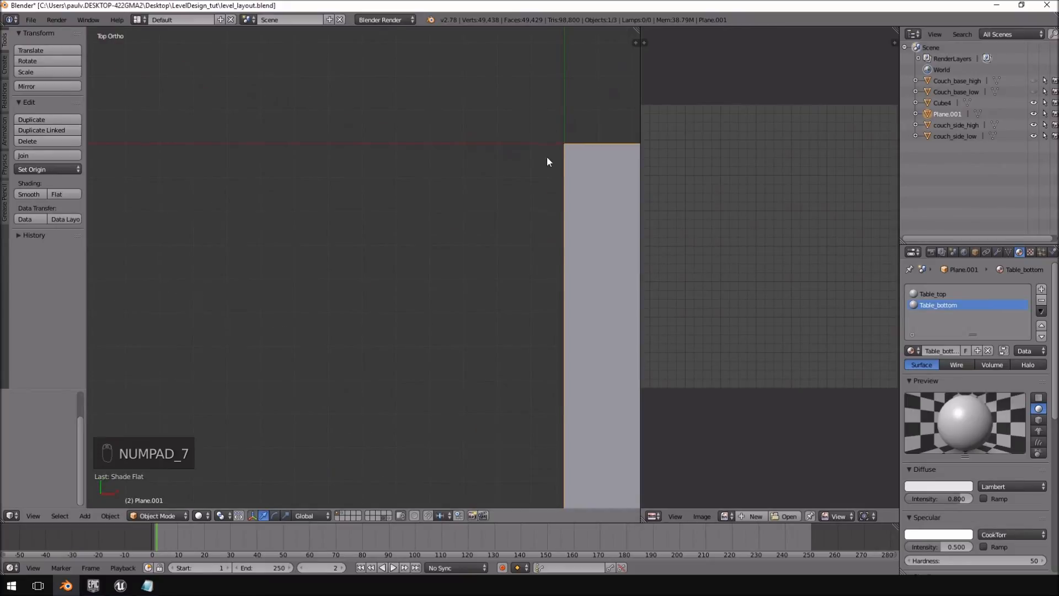
middle_click_drag(538, 185, 358, 237, "shift")
key("alt+Tab")
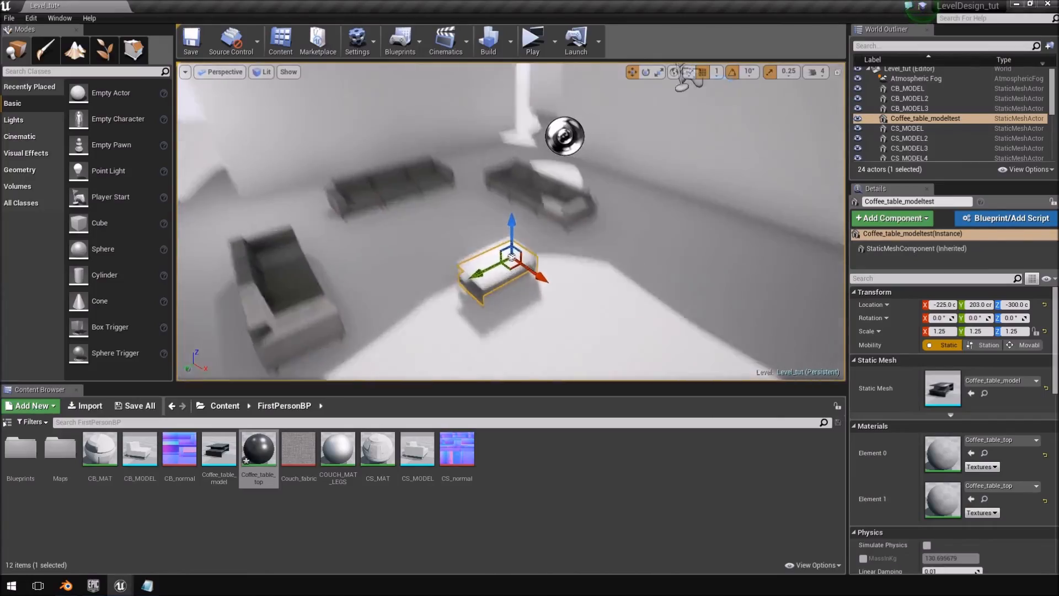
right_click_drag(416, 314, 416, 314)
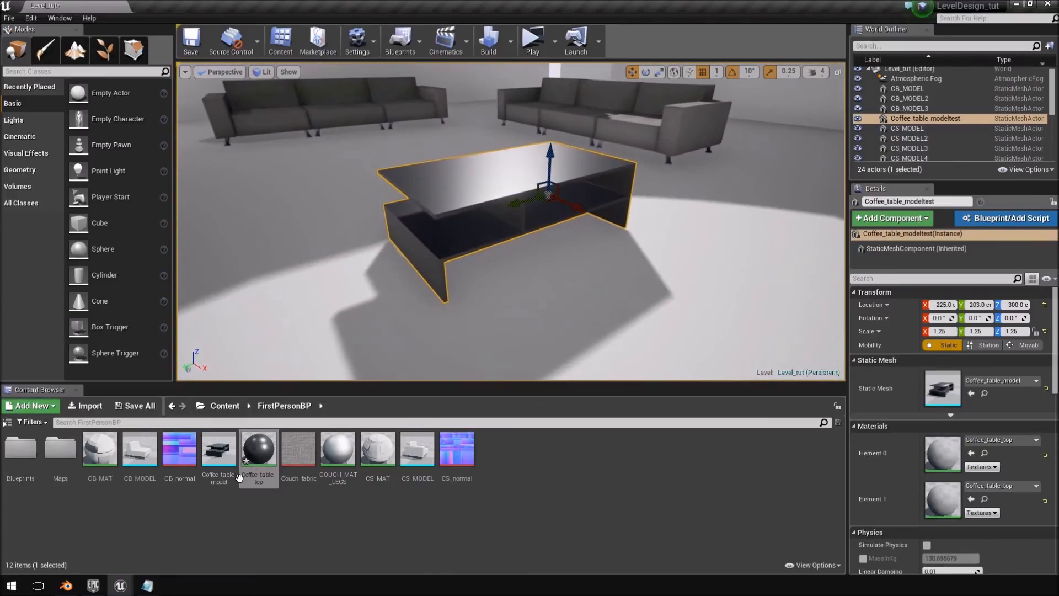
Duplicate the Coffee_table_top material and rename the original as Coffee_table_bottom
left_click(267, 458)
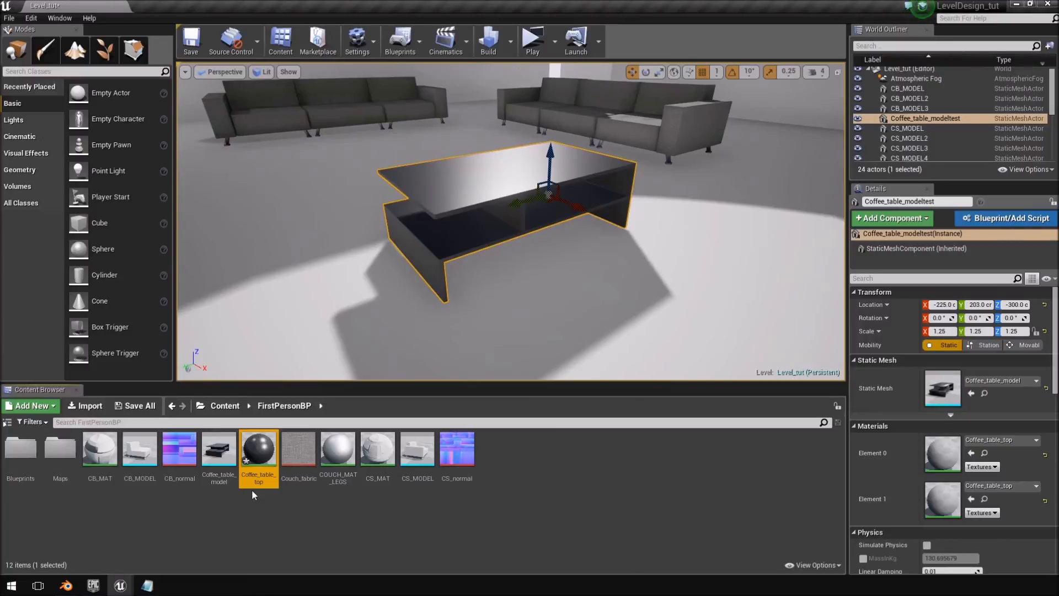
key("ctrl+c")
key("ctrl+v")
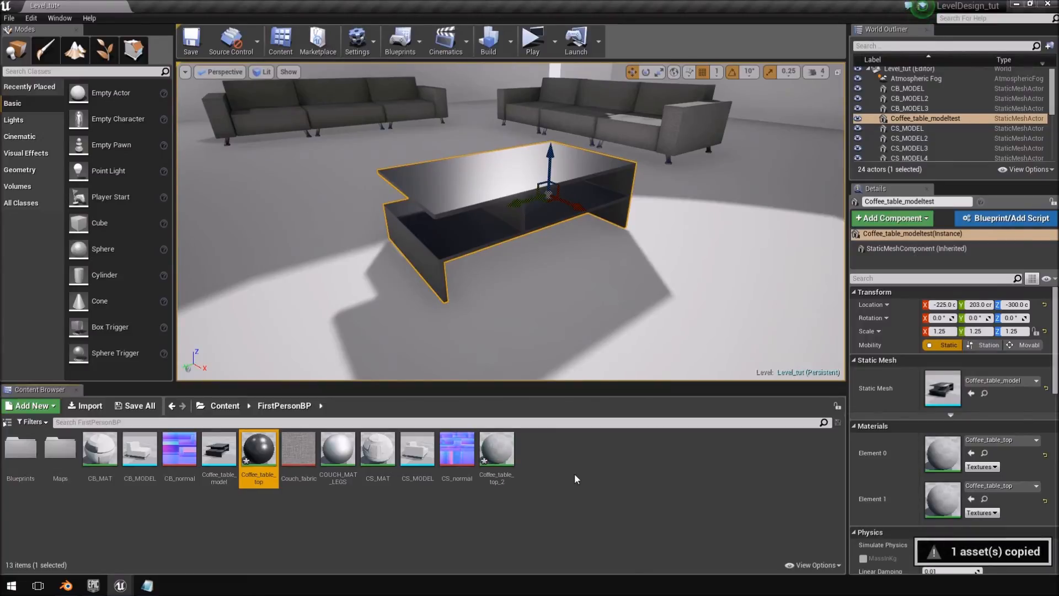
right_click(263, 468)
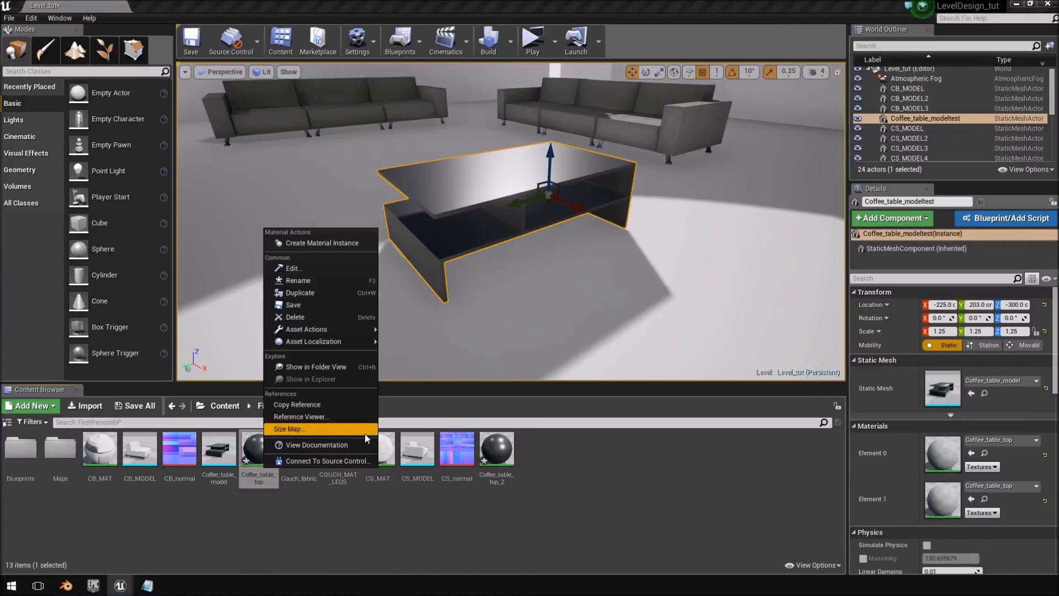
right_click(255, 469)
right_click(257, 469)
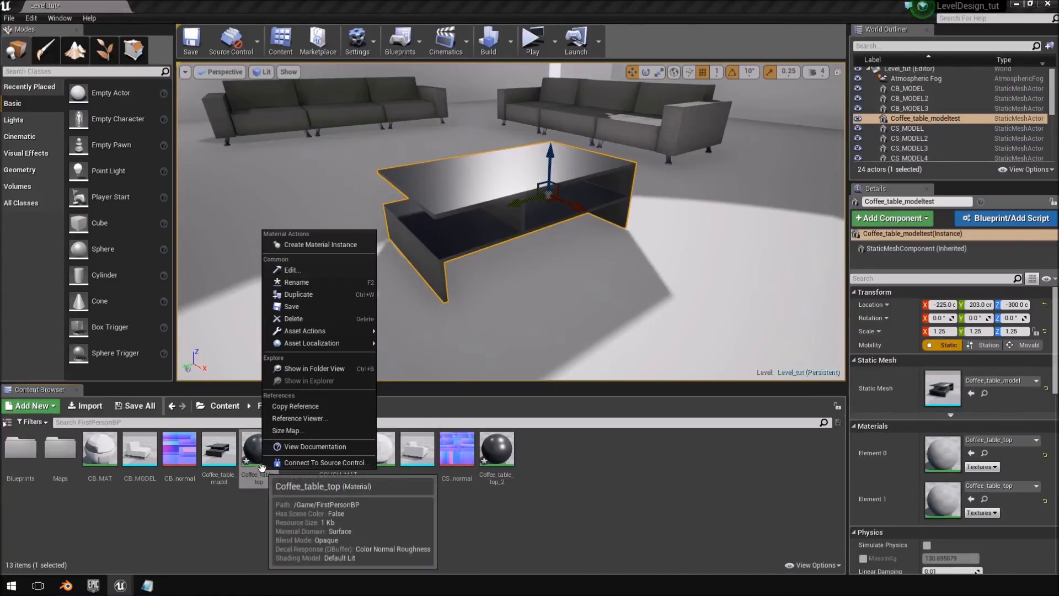
left_click(312, 281)
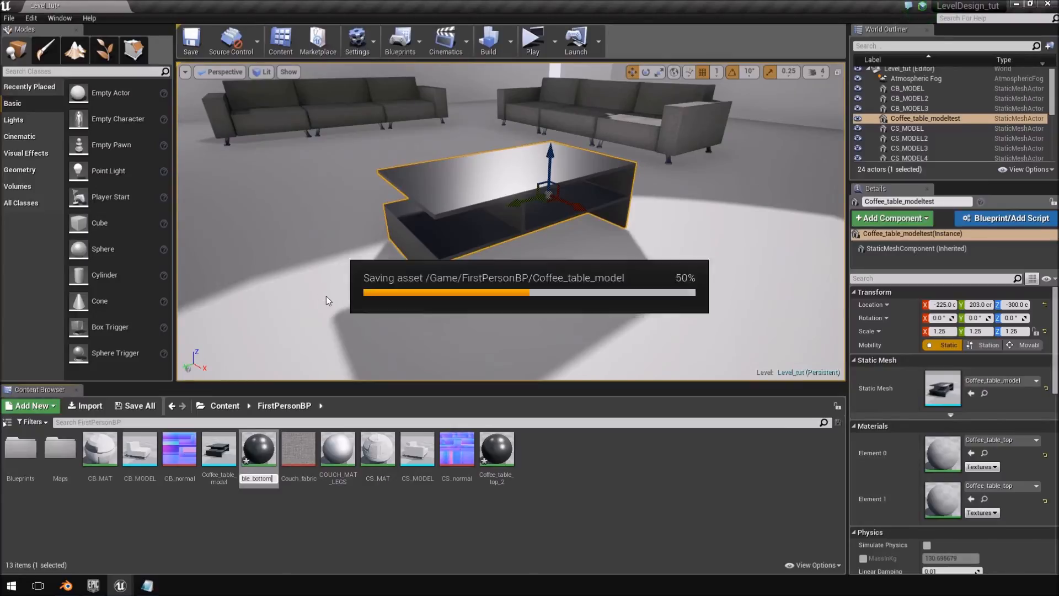
type("Coffee_table_bottom")
key("Return")
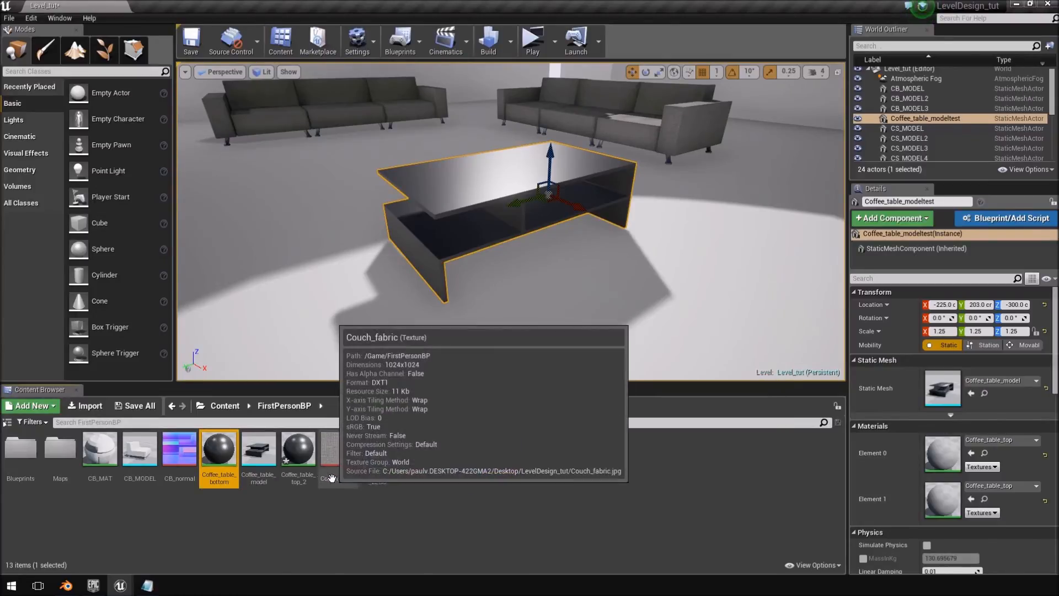
Rename the duplicated material Coffee_table_top_2 as Coffee_table_top
right_click(302, 456)
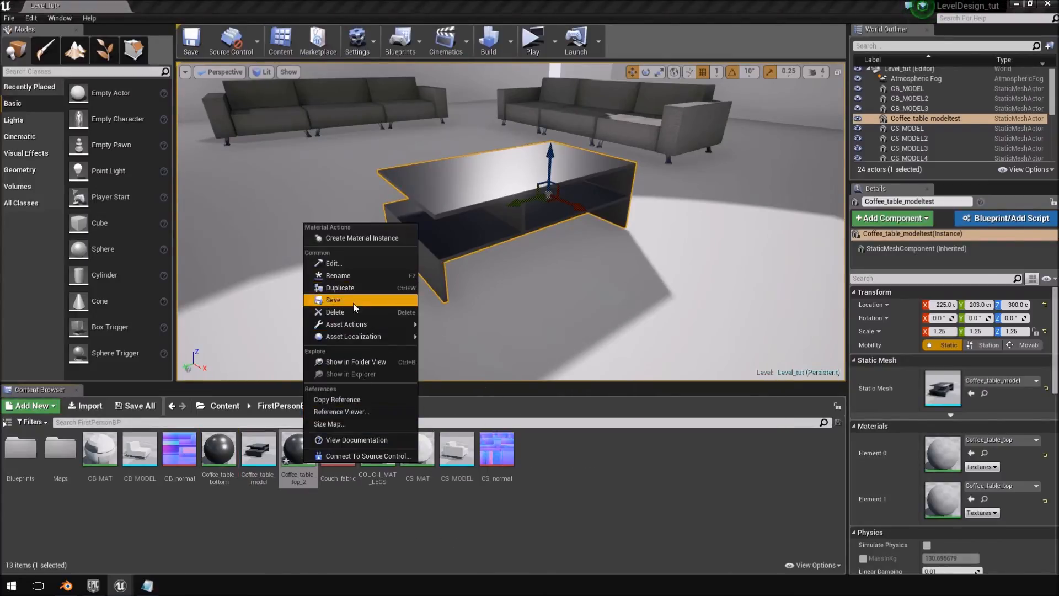
left_click(338, 276)
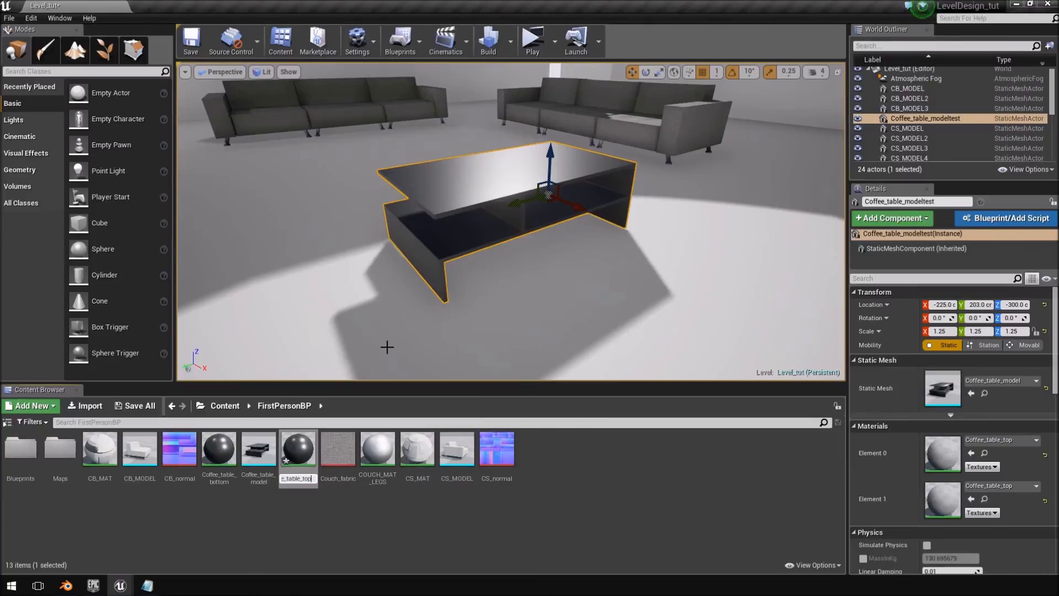
type("p")
key("Return")
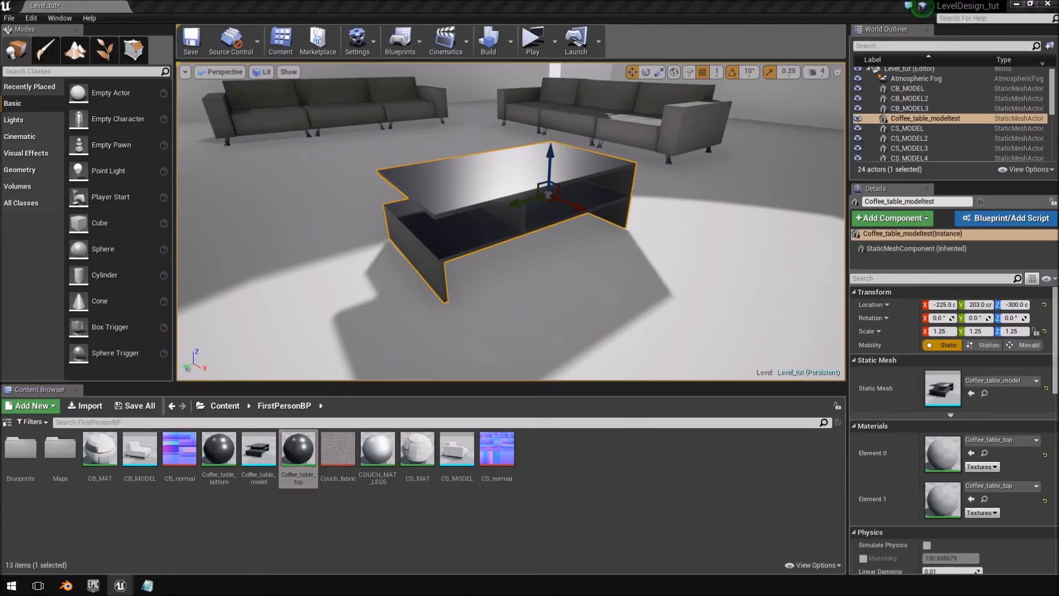
Set the Color parameter of Coffee_table_top to near-white 0.96, apply the change and close the material editor
left_click_drag(546, 109, 434, 108)
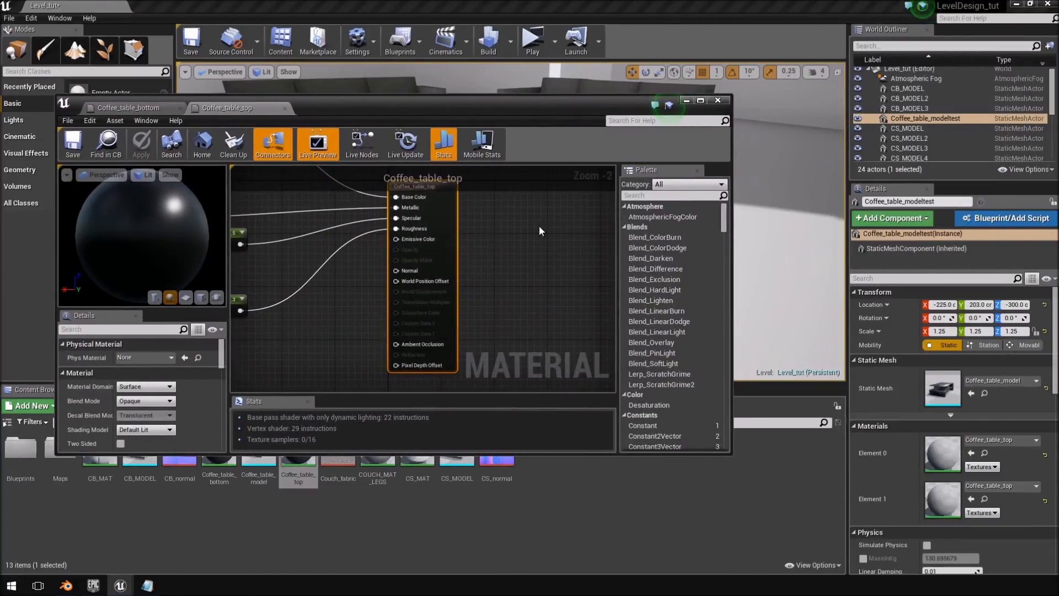
right_click_drag(540, 226, 678, 310)
left_click(365, 200)
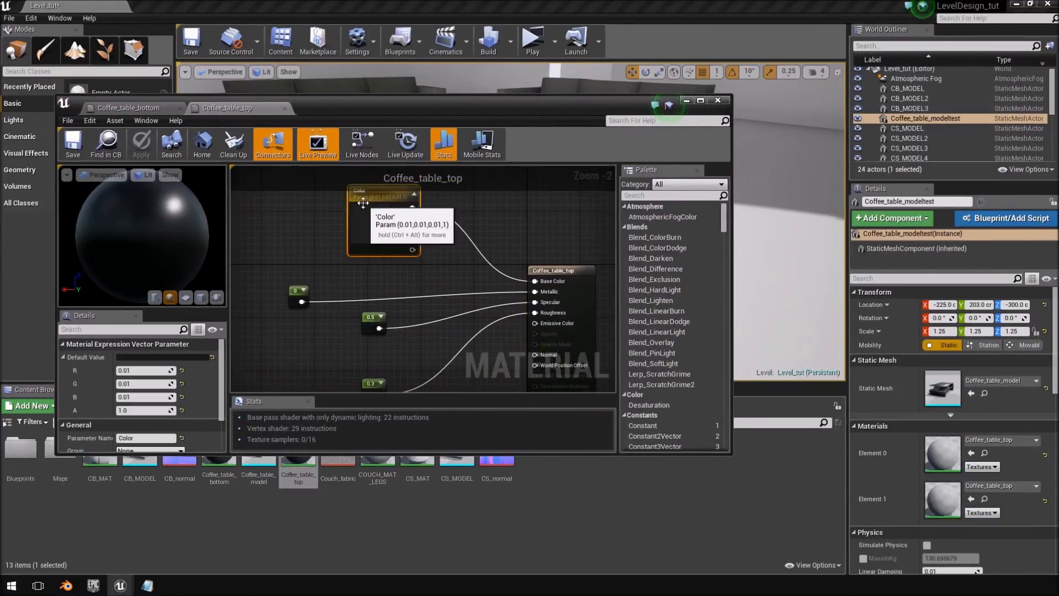
left_click(170, 358)
left_click_drag(335, 413, 343, 326)
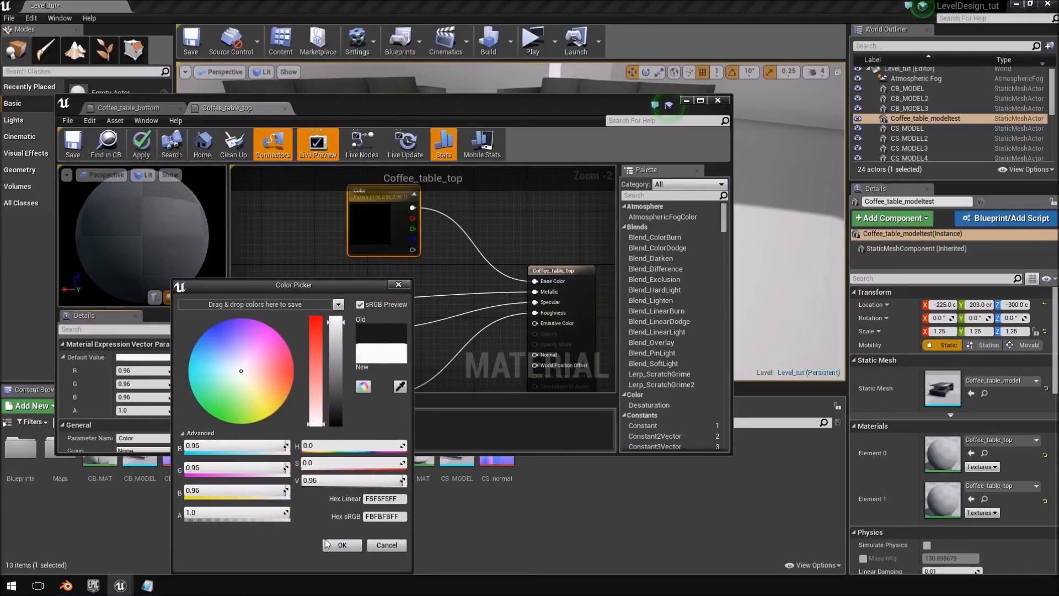
left_click(342, 545)
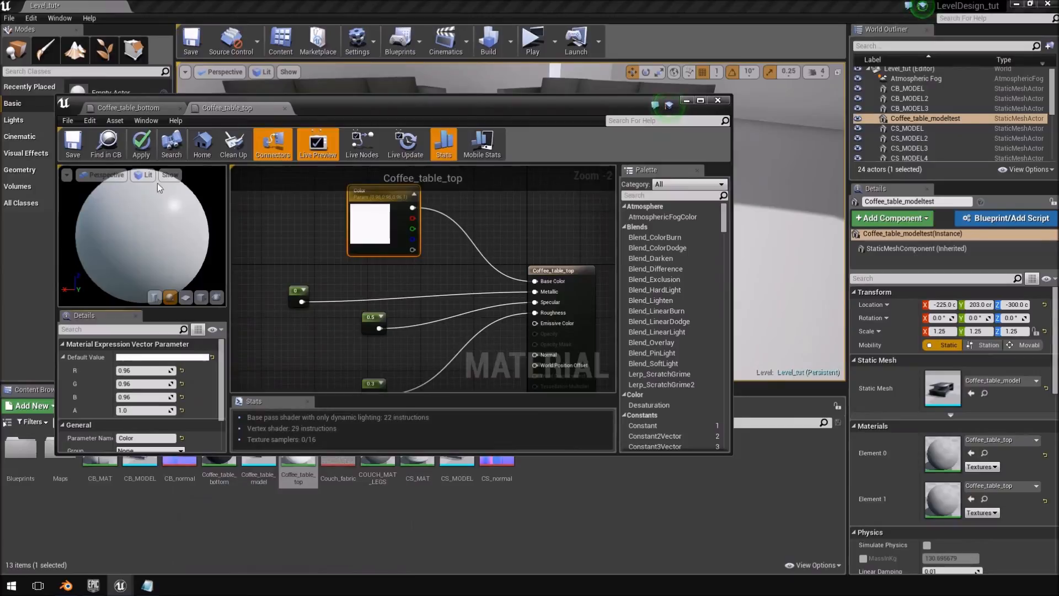
left_click(142, 145)
left_click(718, 101)
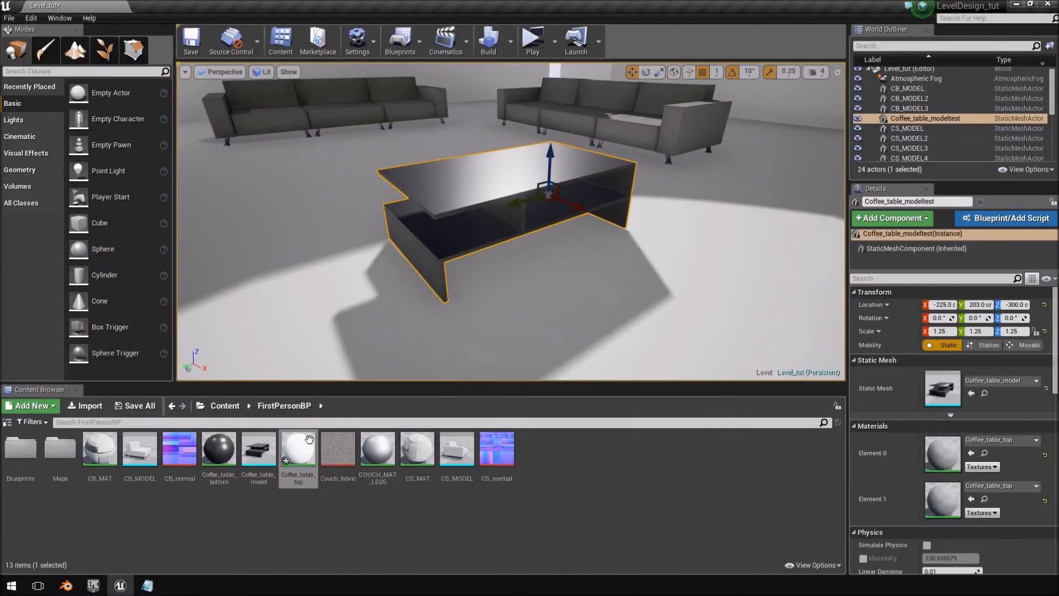
Assign Coffee_table_top to the table's upper part in the level and rotate the coffee table to 90° about Z
left_click_drag(309, 439, 494, 180)
mouse_move(514, 186)
right_mouse_down()
mouse_move(533, 190)
mouse_move(500, 188)
mouse_move(530, 193)
mouse_move(507, 204)
mouse_move(516, 186)
right_mouse_up()
key("e")
left_click_drag(607, 224, 549, 248)
right_click_drag(549, 248, 618, 331)
key("space")
key("space")
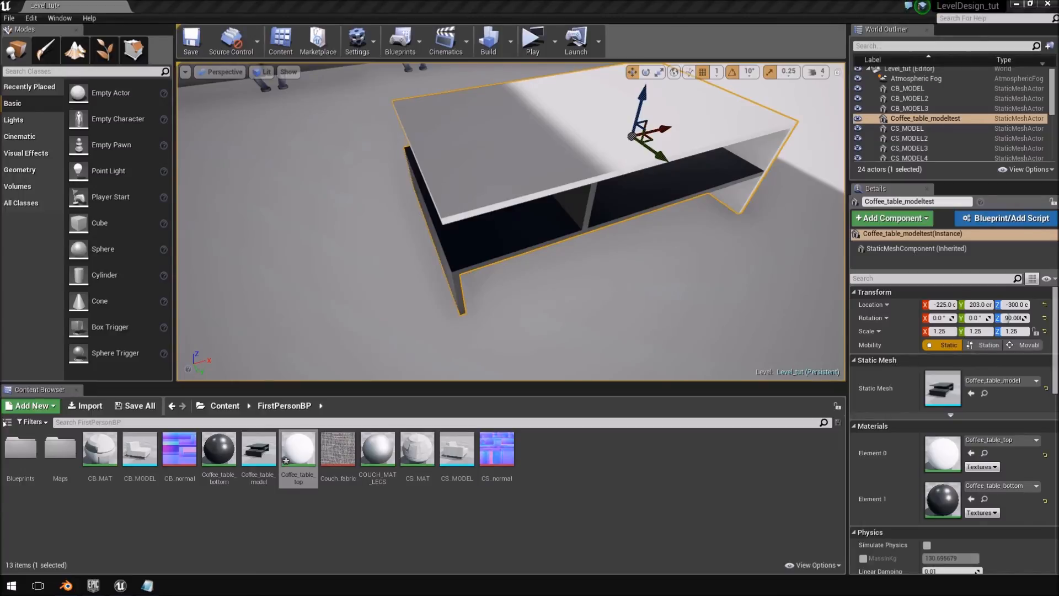
Select all three sections of the couch behind the coffee table, try to move them along X and undo the move
right_click_drag(534, 157, 584, 61)
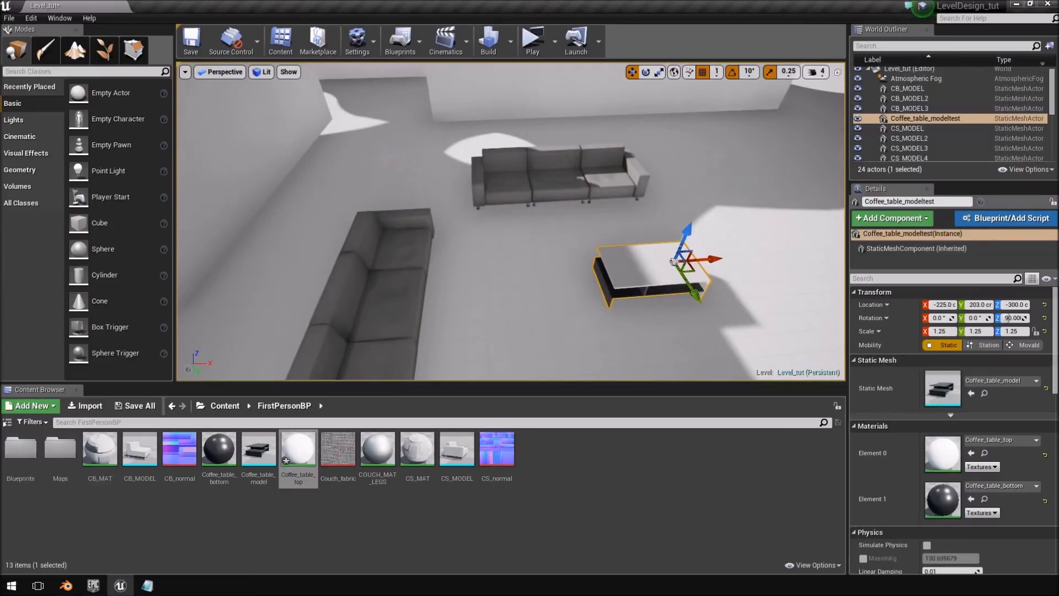
left_click(585, 179)
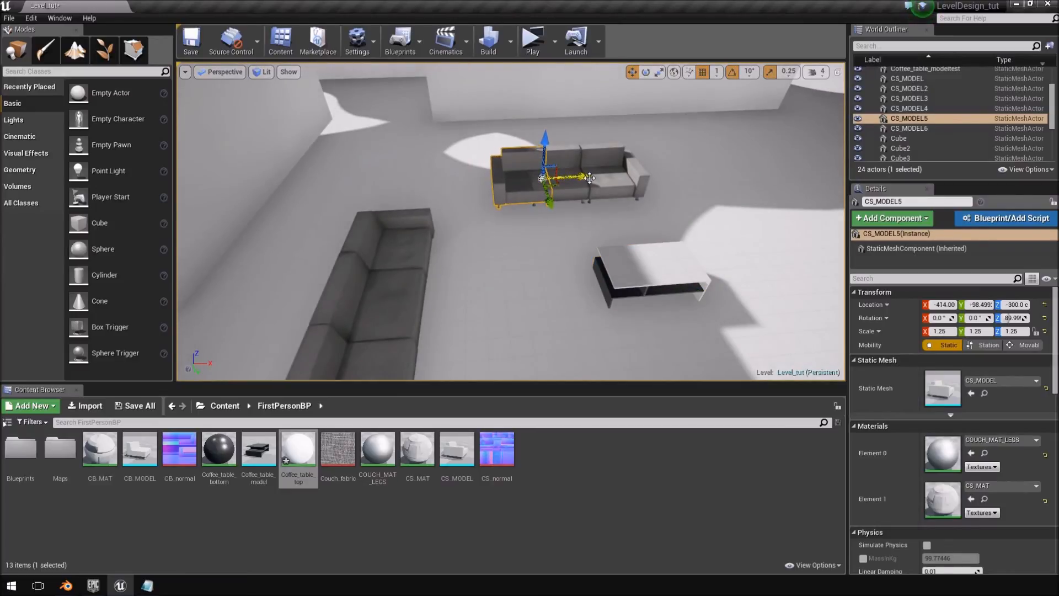
key("ctrl+z")
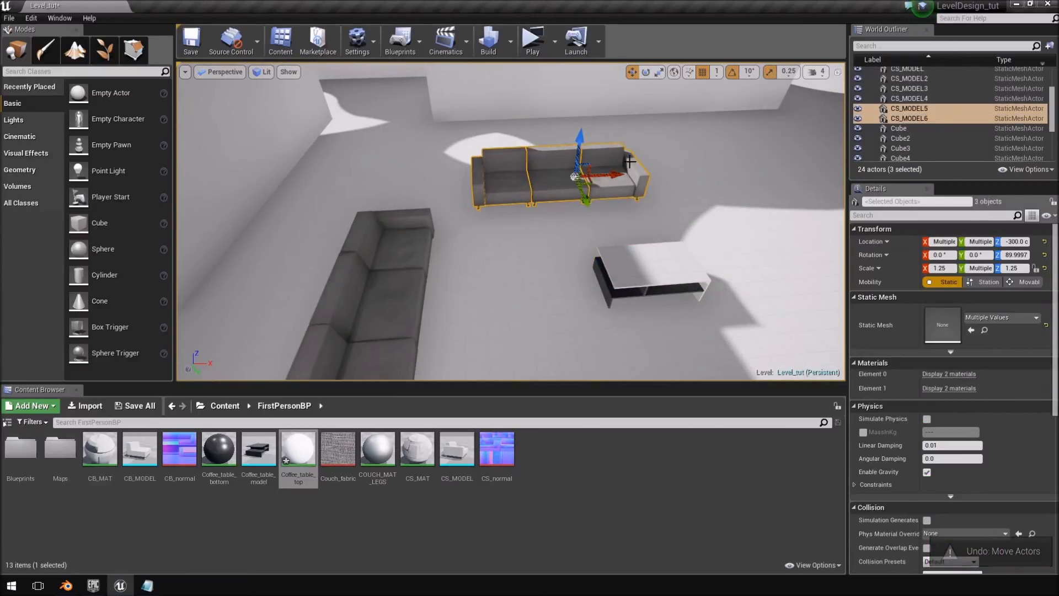
left_click_drag(611, 175, 647, 172)
right_click_drag(617, 176, 591, 211)
key("ctrl+z")
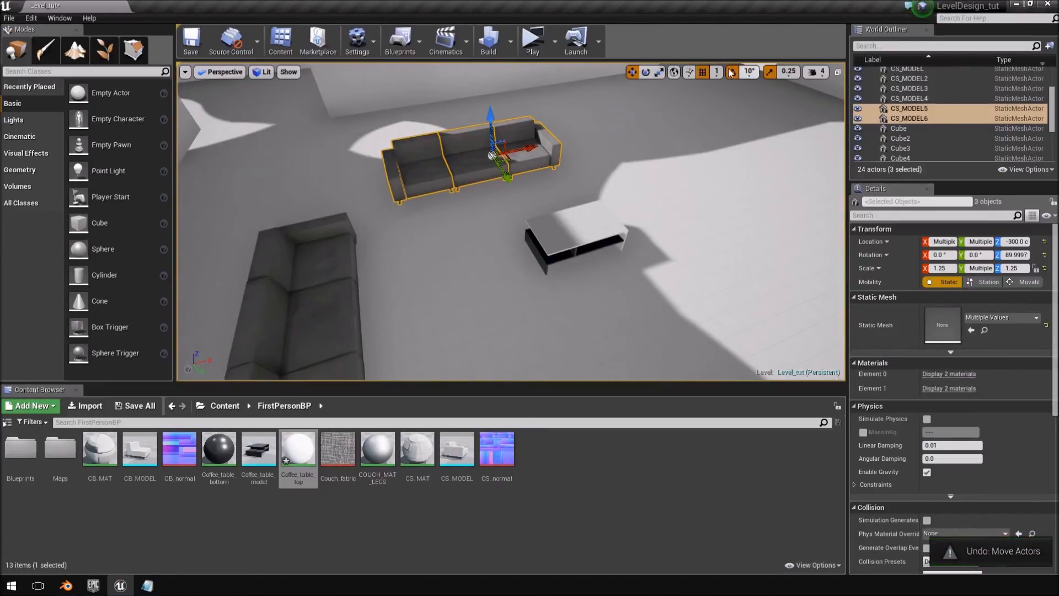
Set the position grid snap to 5 and shift the selected three-section couch along X
left_click(716, 72)
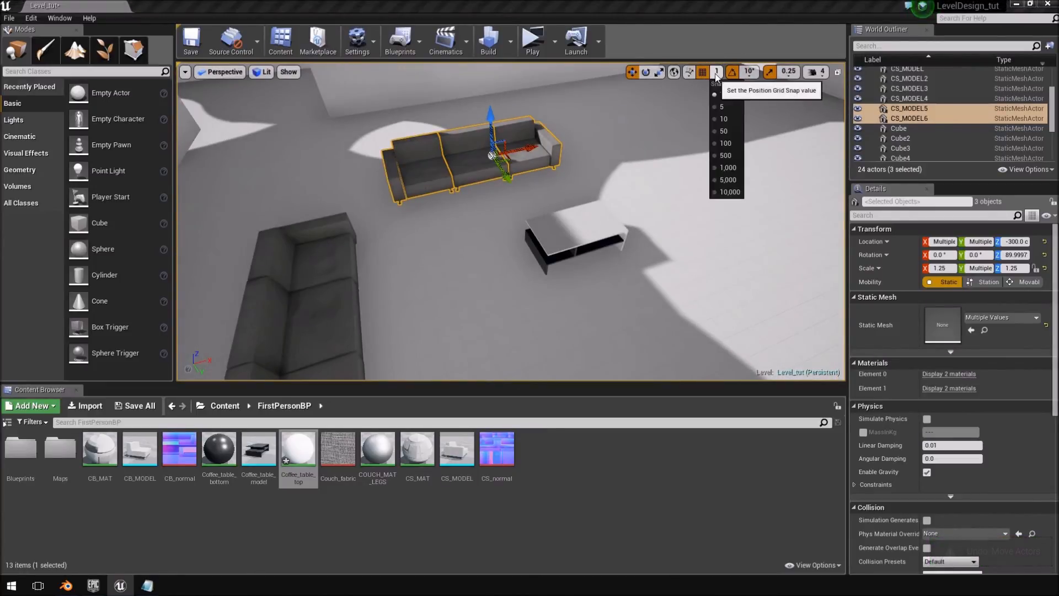
left_click(734, 120)
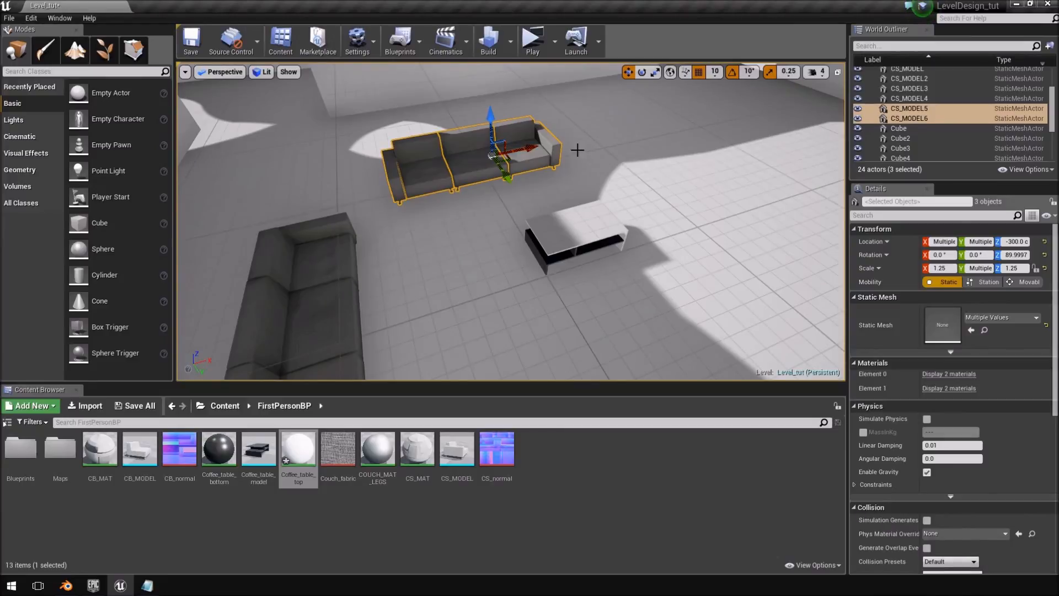
left_click(723, 72)
left_click(734, 109)
left_click_drag(492, 155, 520, 149)
Select all three sections of the couch containing CB_MODEL2 and move them together along X
right_click_drag(542, 237, 680, 319)
left_click(535, 286)
left_click(553, 187, "ctrl")
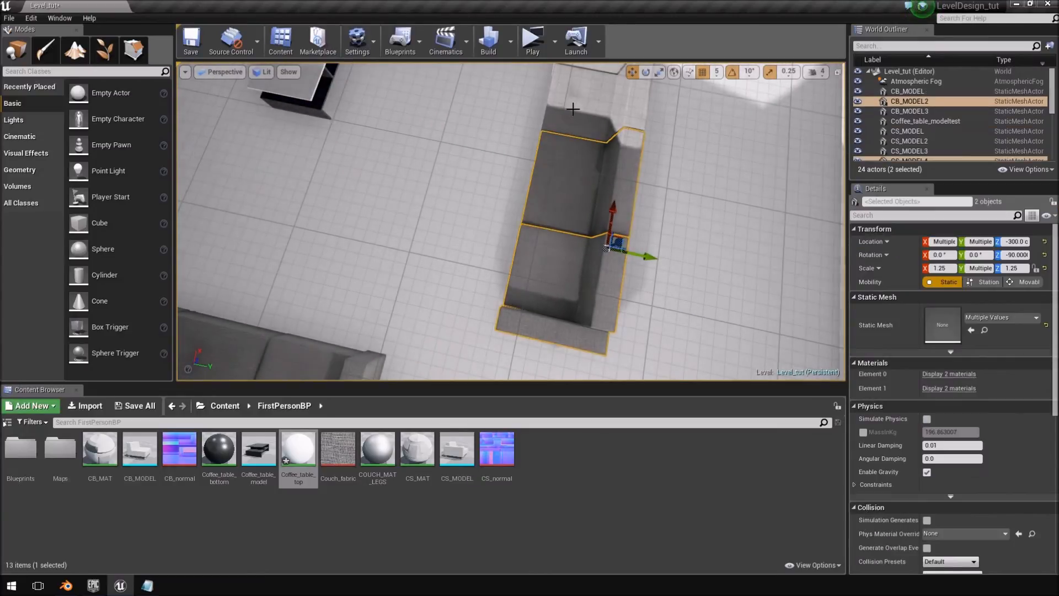
left_click(574, 114, "ctrl")
right_click_drag(574, 114, 568, 102)
left_click_drag(603, 222, 594, 138)
Select the coffee table and move it along X to -290, keeping it between the couches
right_click_drag(573, 214, 458, 229)
left_click(464, 176)
right_click_drag(464, 176, 373, 142)
left_click_drag(631, 263, 628, 270)
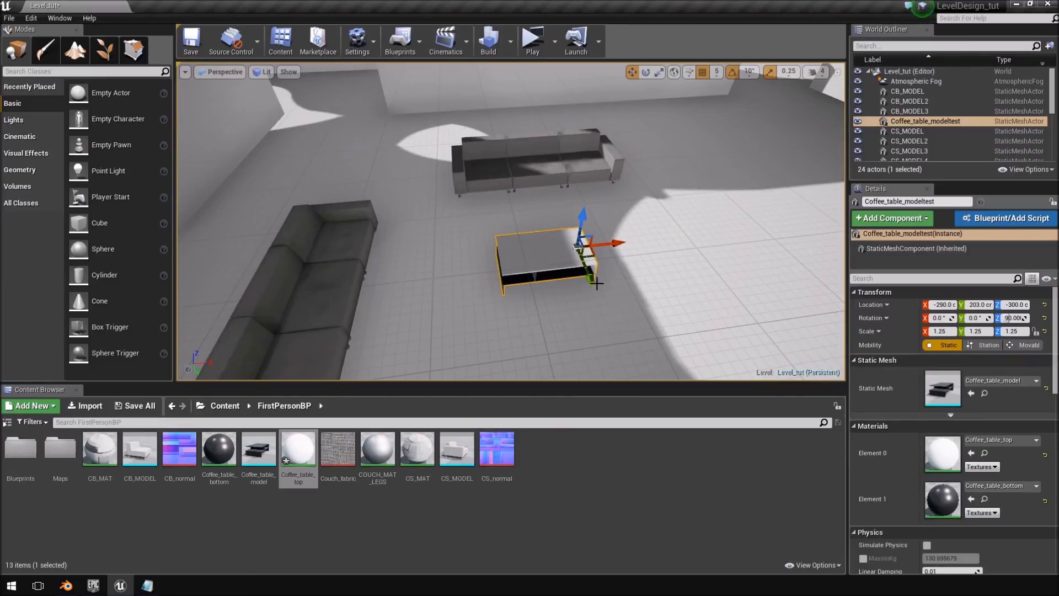
Move the coffee table between the couches to X -305 and Y 123
left_click_drag(584, 280, 577, 246)
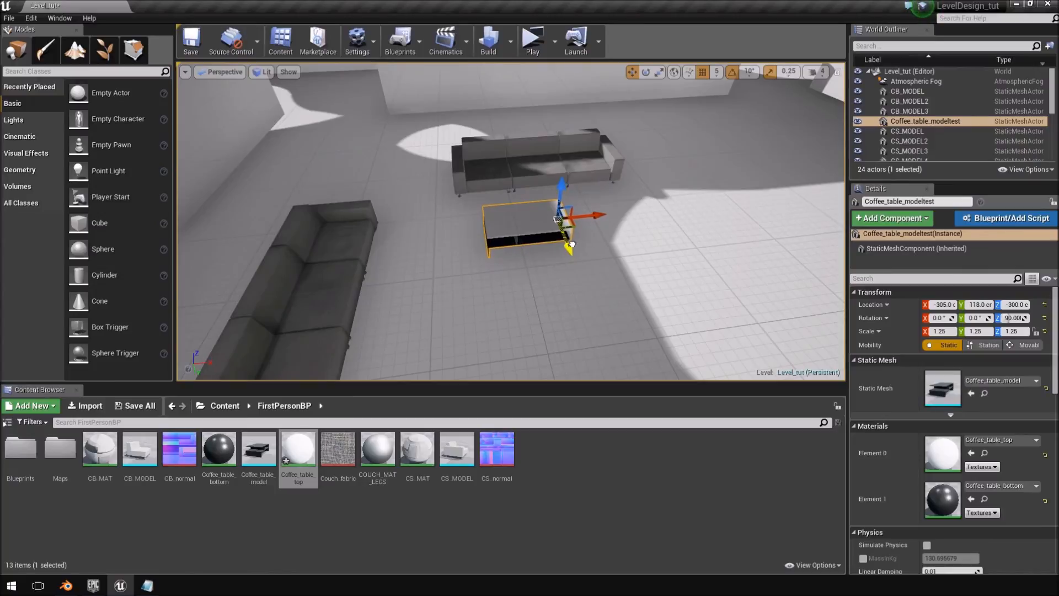
right_click_drag(572, 241, 676, 220)
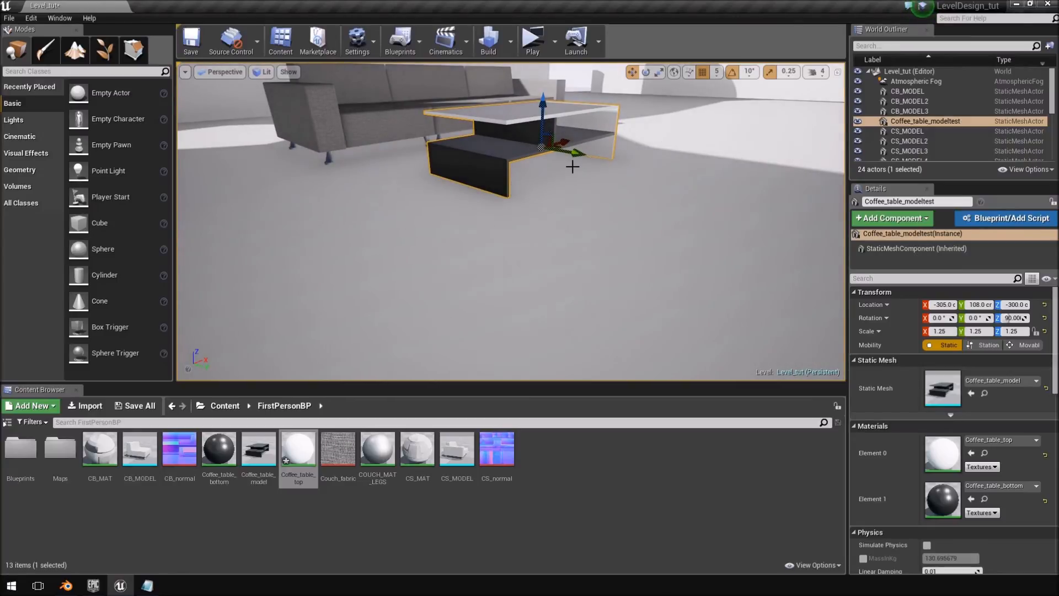
right_click_drag(587, 155, 629, 176)
left_click(416, 176)
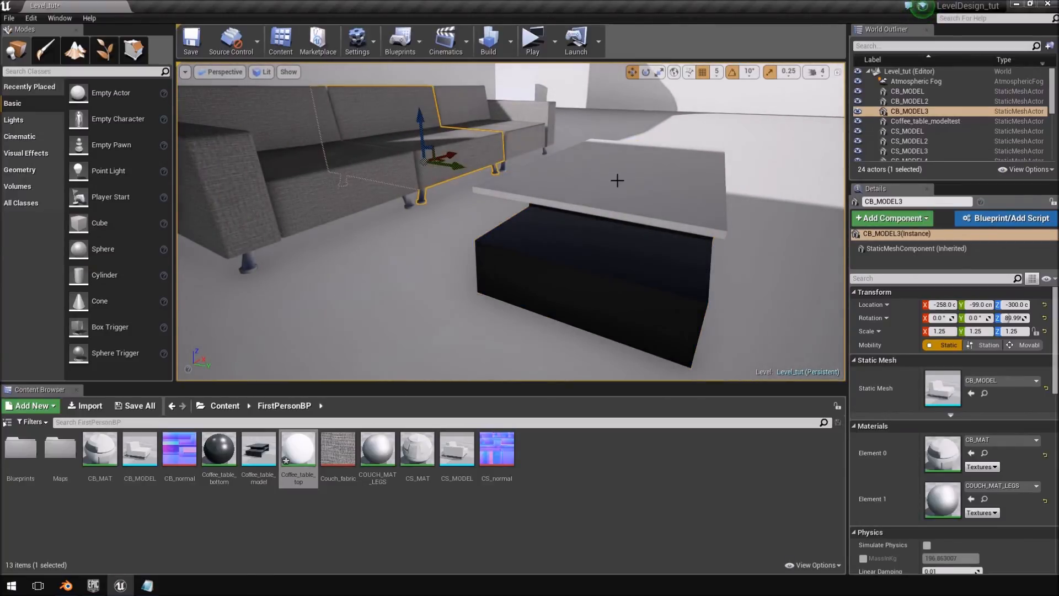
left_click(577, 175)
right_click_drag(578, 174, 450, 218)
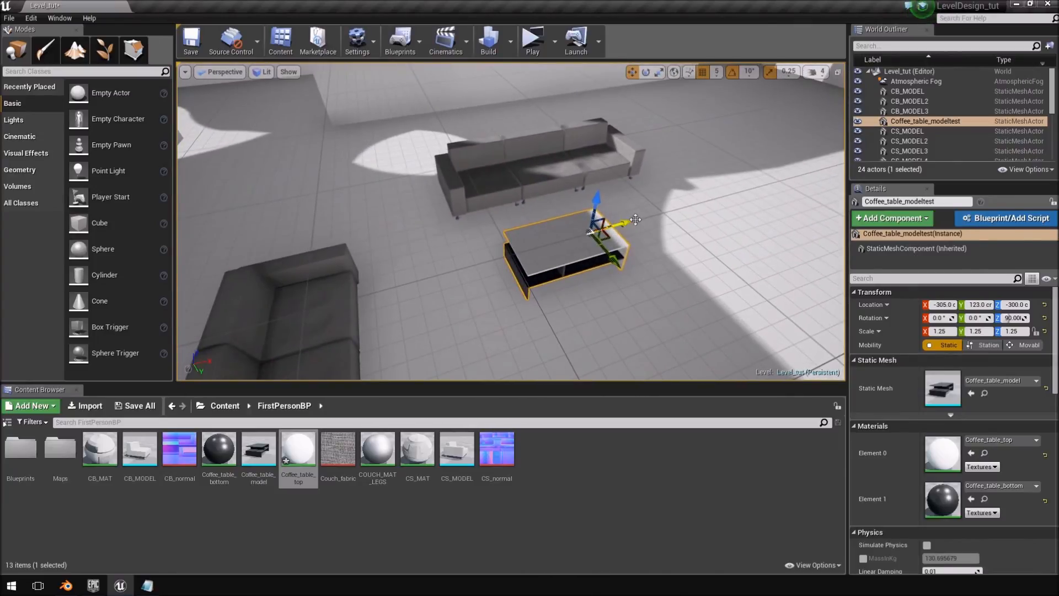
Shift the coffee table along X to -295 and focus on it
key("w")
mouse_move(627, 226)
right_mouse_down()
mouse_move(631, 162)
mouse_move(627, 254)
mouse_move(618, 235)
mouse_move(627, 226)
right_mouse_up()
key("e")
key("q")
key("f")
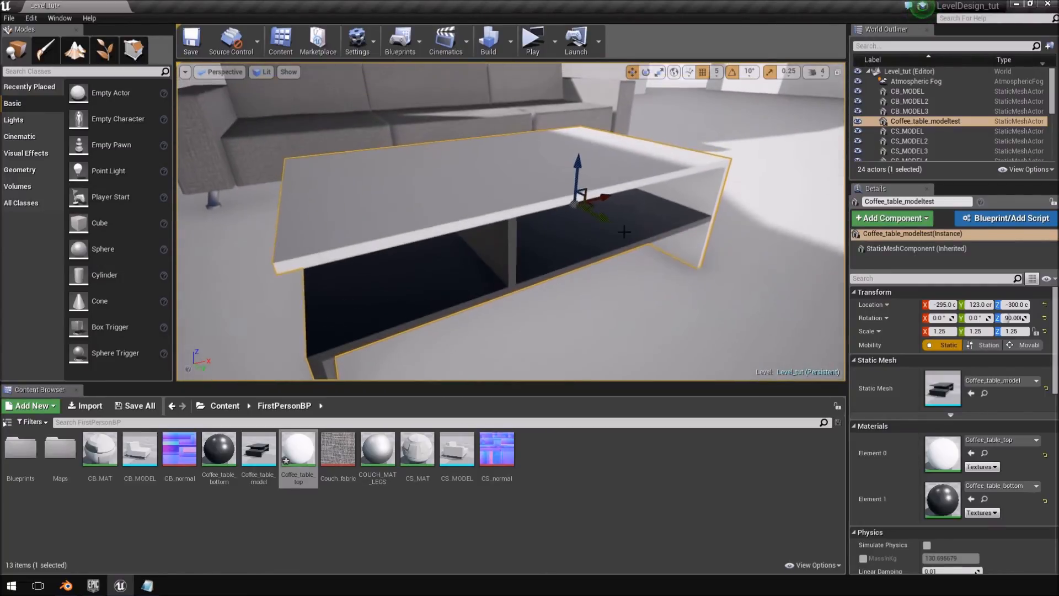
Examine the coffee table's top and lower shelves up close from several angles
right_click_drag(627, 227, 521, 230)
key("e")
key("d")
key("q")
key("a")
key("e")
key("w")
key("s")
Open the Coffee_table_bottom material and set its roughness constant to 0.02
left_click(231, 463)
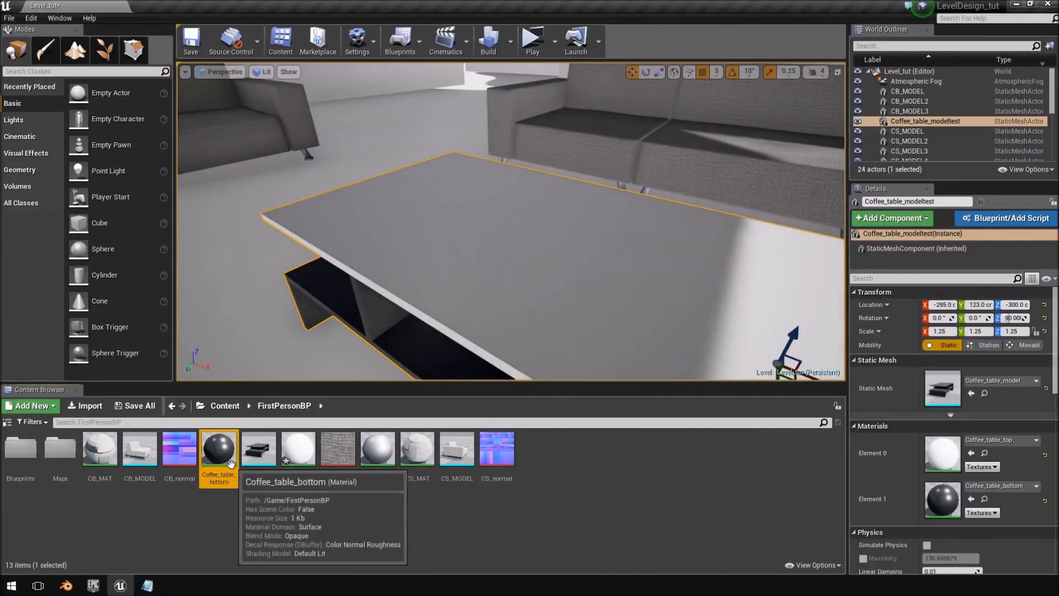
double_click(231, 464)
right_click_drag(226, 254, 488, 274)
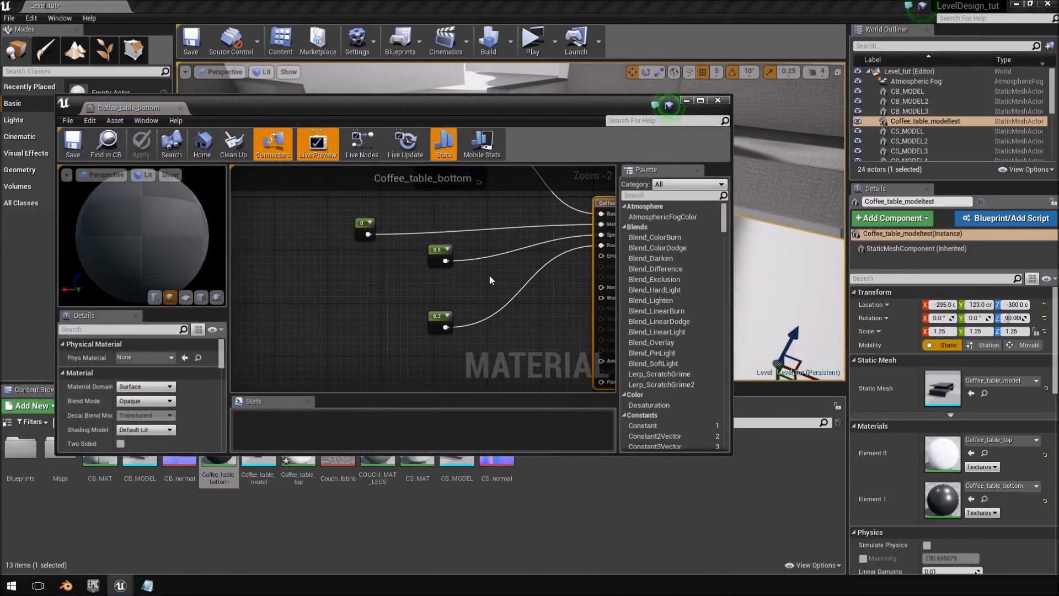
left_click(441, 324)
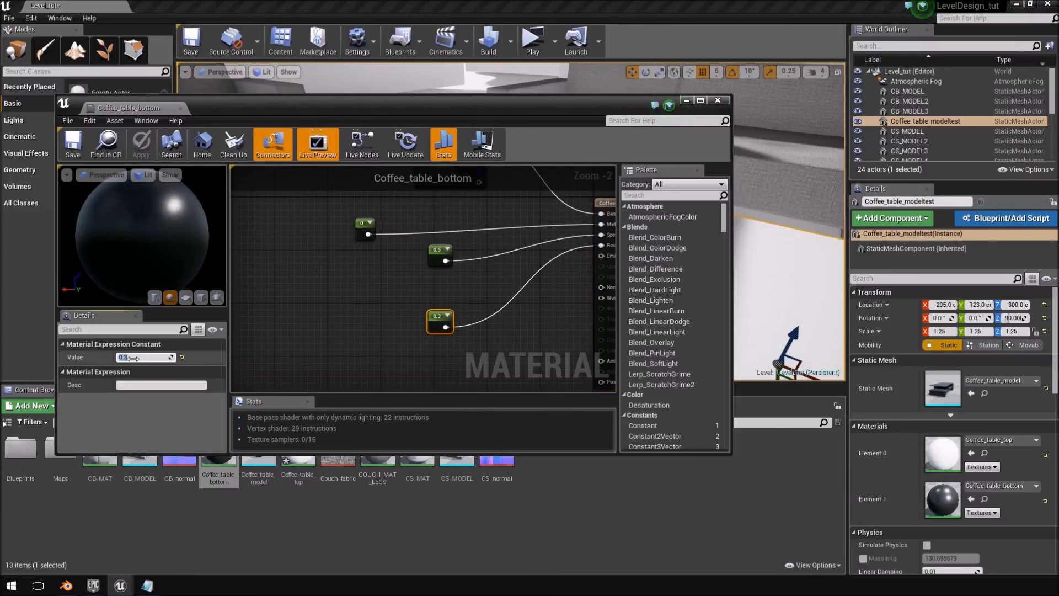
type(".02")
key("Return")
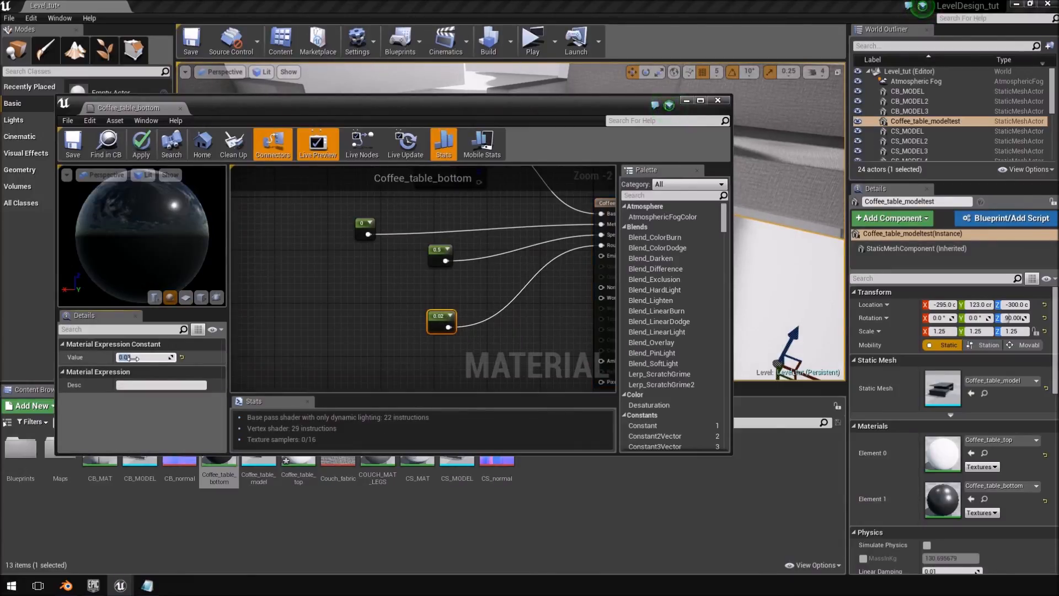
Set the Coffee_table_bottom roughness constant to 0.2, apply the change and close the material
left_click(135, 358)
type("0.2")
key("Return")
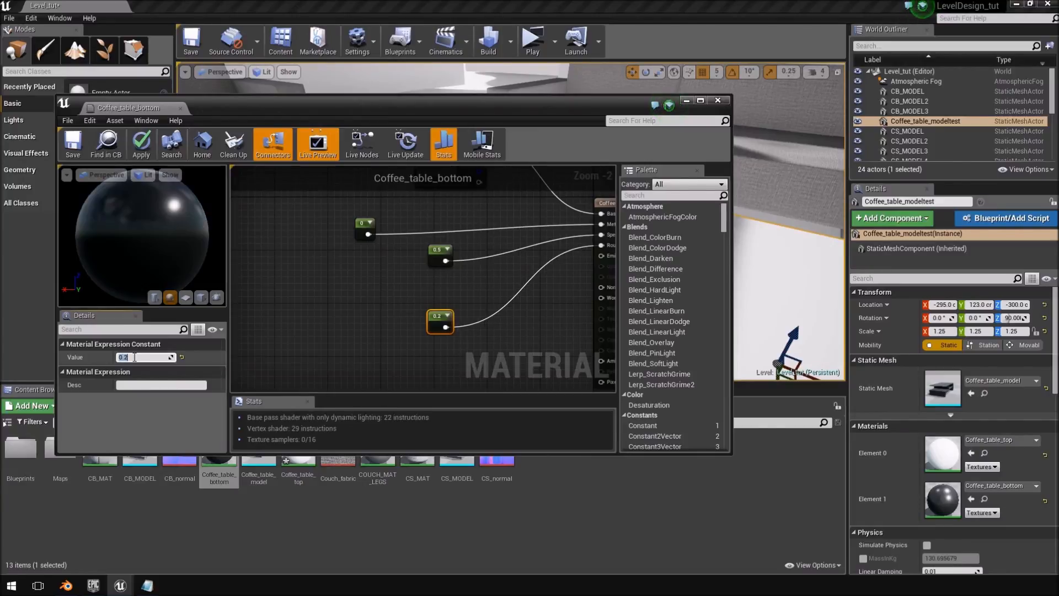
left_click(146, 144)
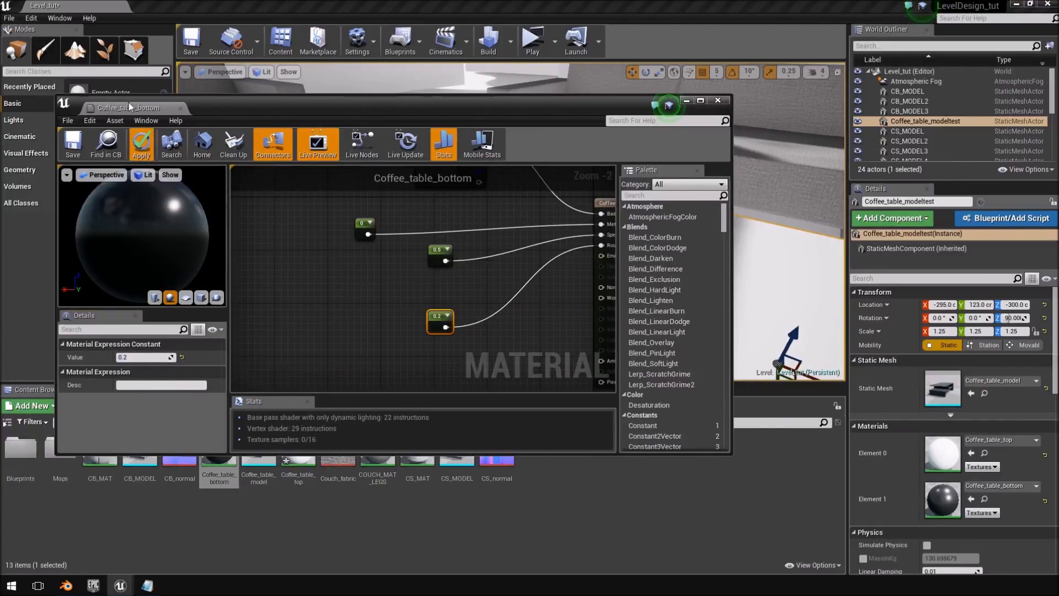
left_click(180, 108)
Set the roughness constant of the Coffee_table_top material to 0.2, apply it and close the material
double_click(301, 450)
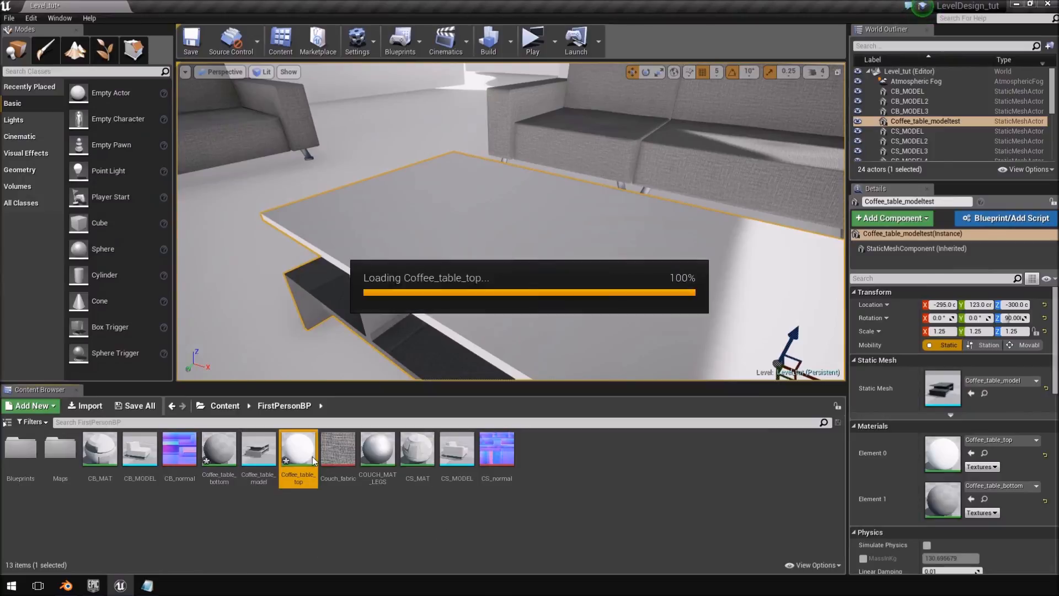
left_click(359, 302)
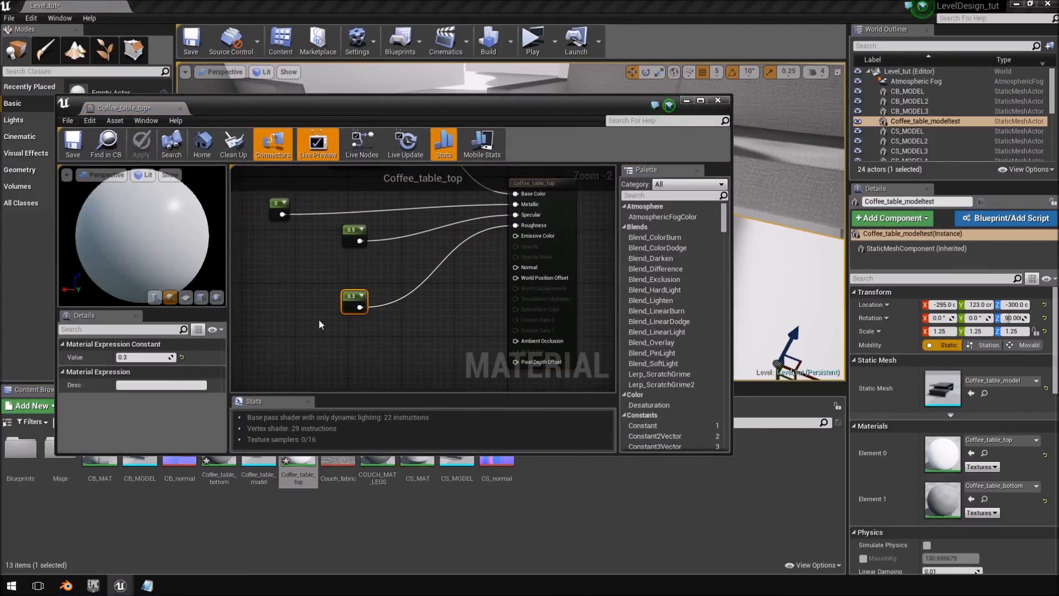
left_click(141, 356)
type("0.2")
key("Return")
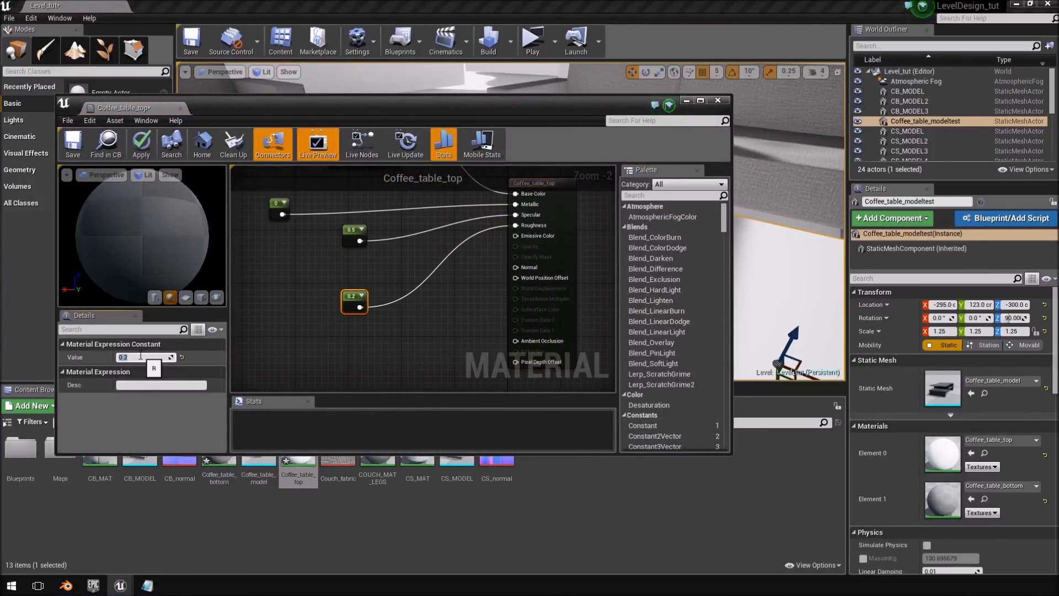
left_click(142, 145)
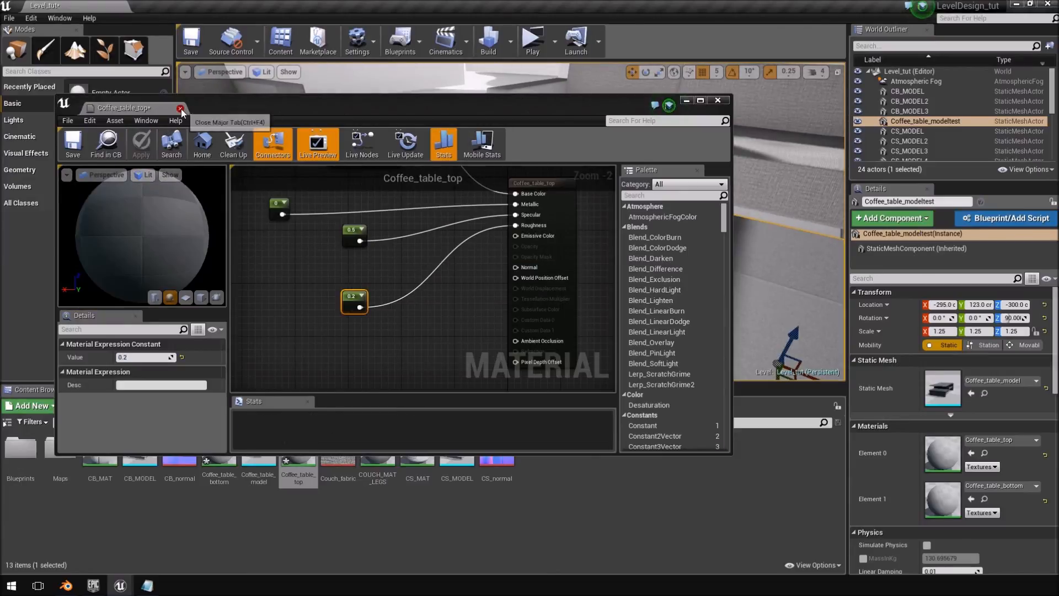
left_click(180, 109)
Examine the reflections on the coffee table and select the SphereReflectionCapture above the room to check its placement
right_click_drag(317, 180, 278, 309)
left_click(492, 195)
left_click(480, 203)
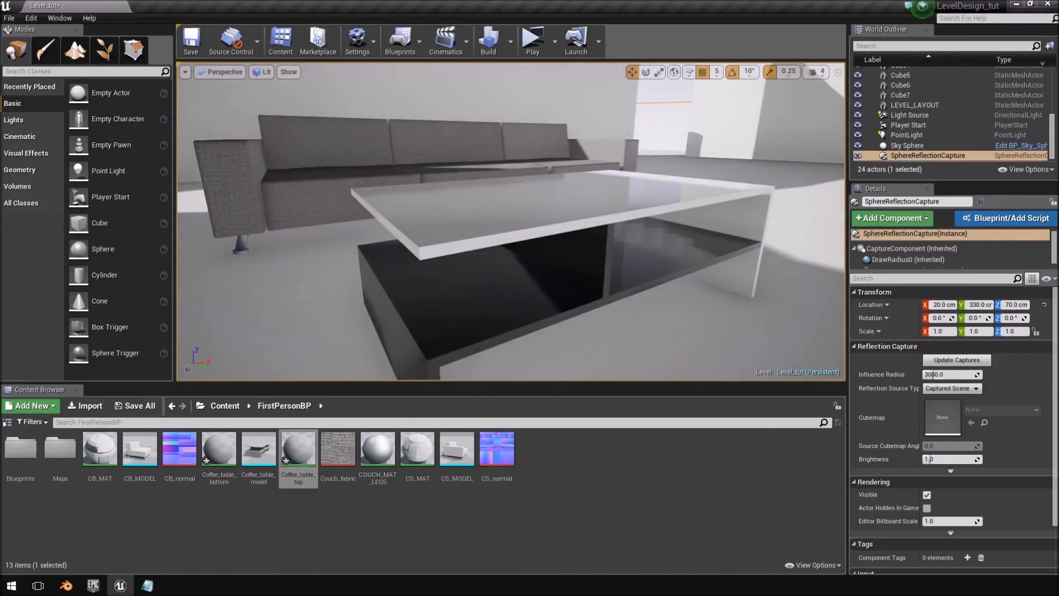
right_click_drag(278, 309, 520, 218)
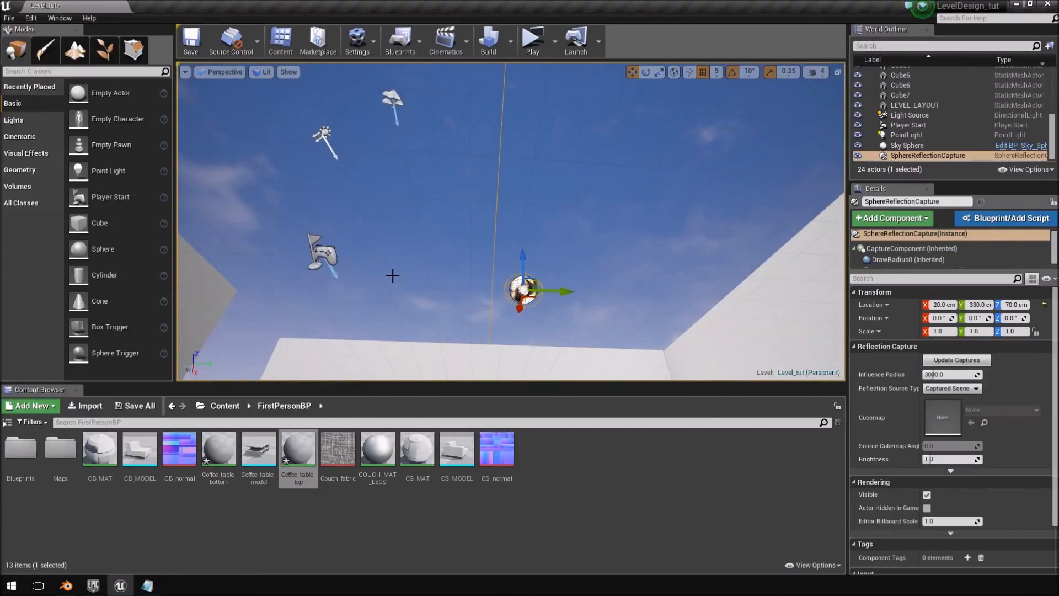
right_click_drag(440, 305, 331, 375)
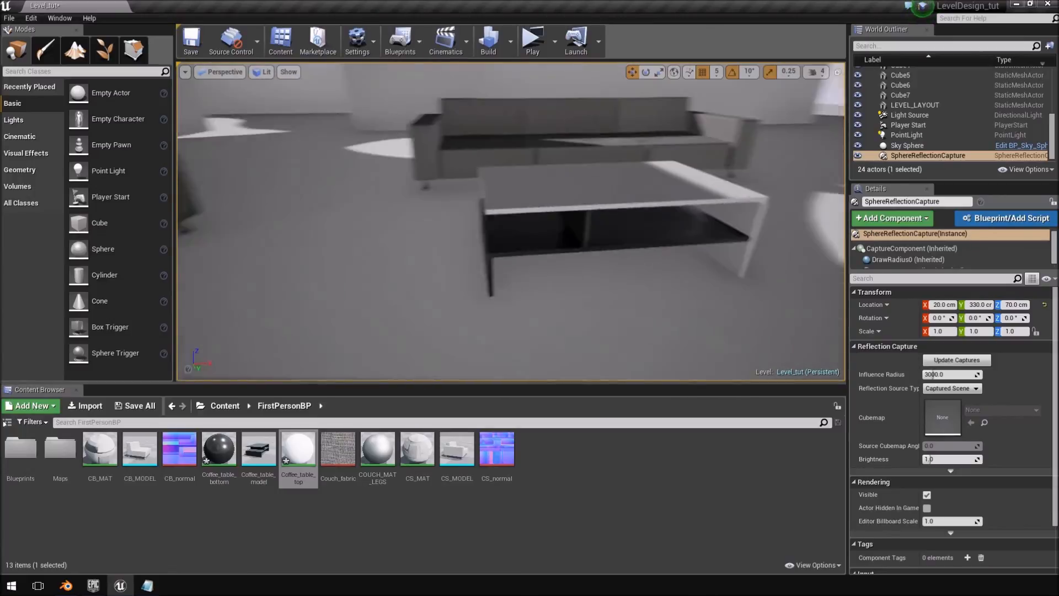
right_click_drag(511, 221, 574, 246)
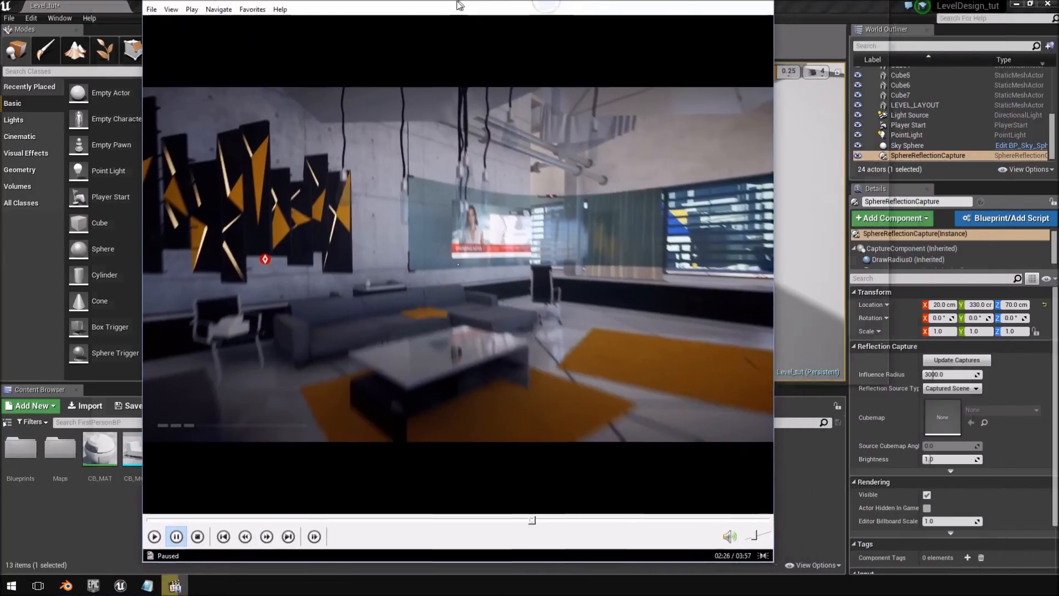
Switch to the paused Mirror's Edge Catalyst reference video in the media player and maximize its window
double_click(457, 5)
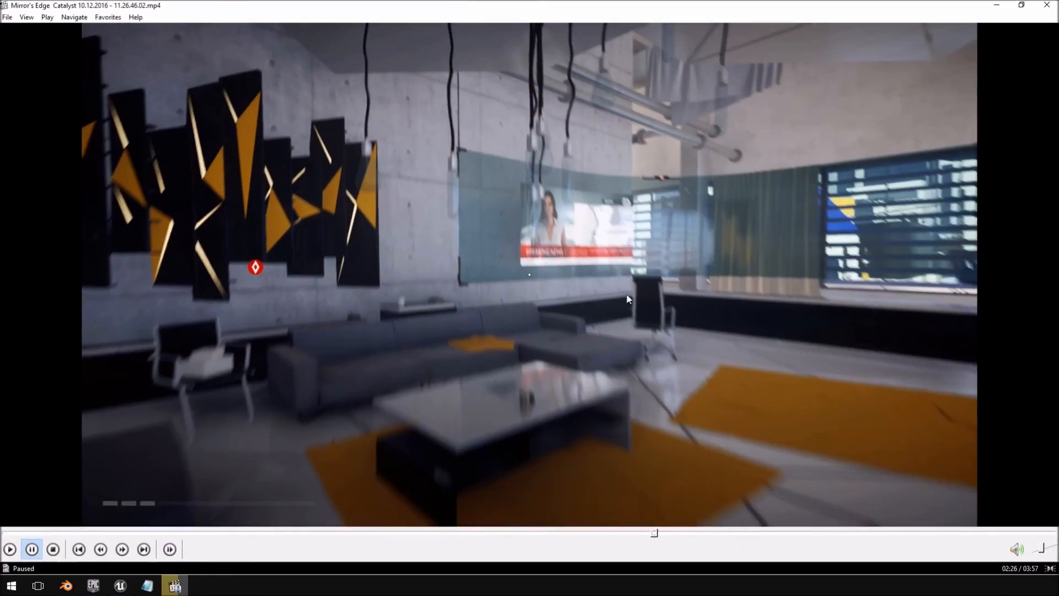